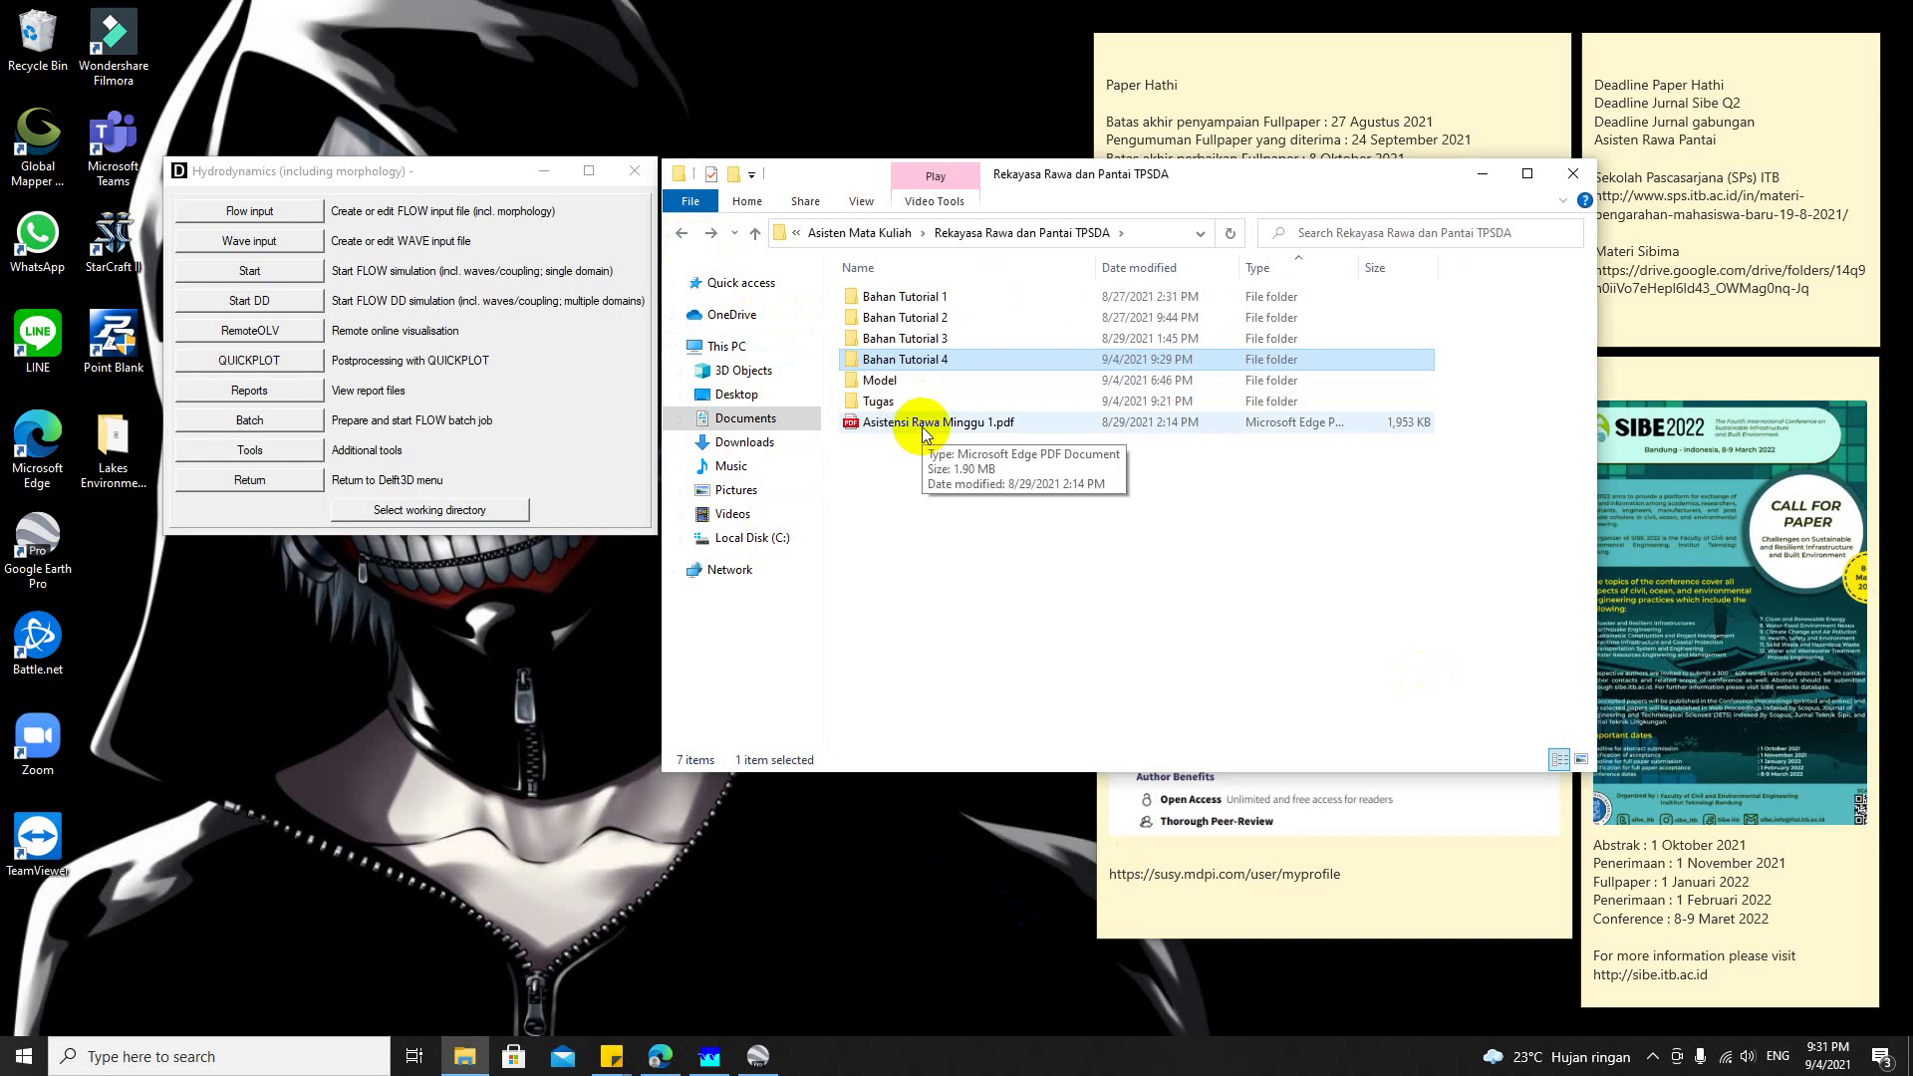
Step: Open Asistensi Rawa Minggu 1.pdf and examine the Timeline Progress schedule chart on page 12
double_click(922, 429)
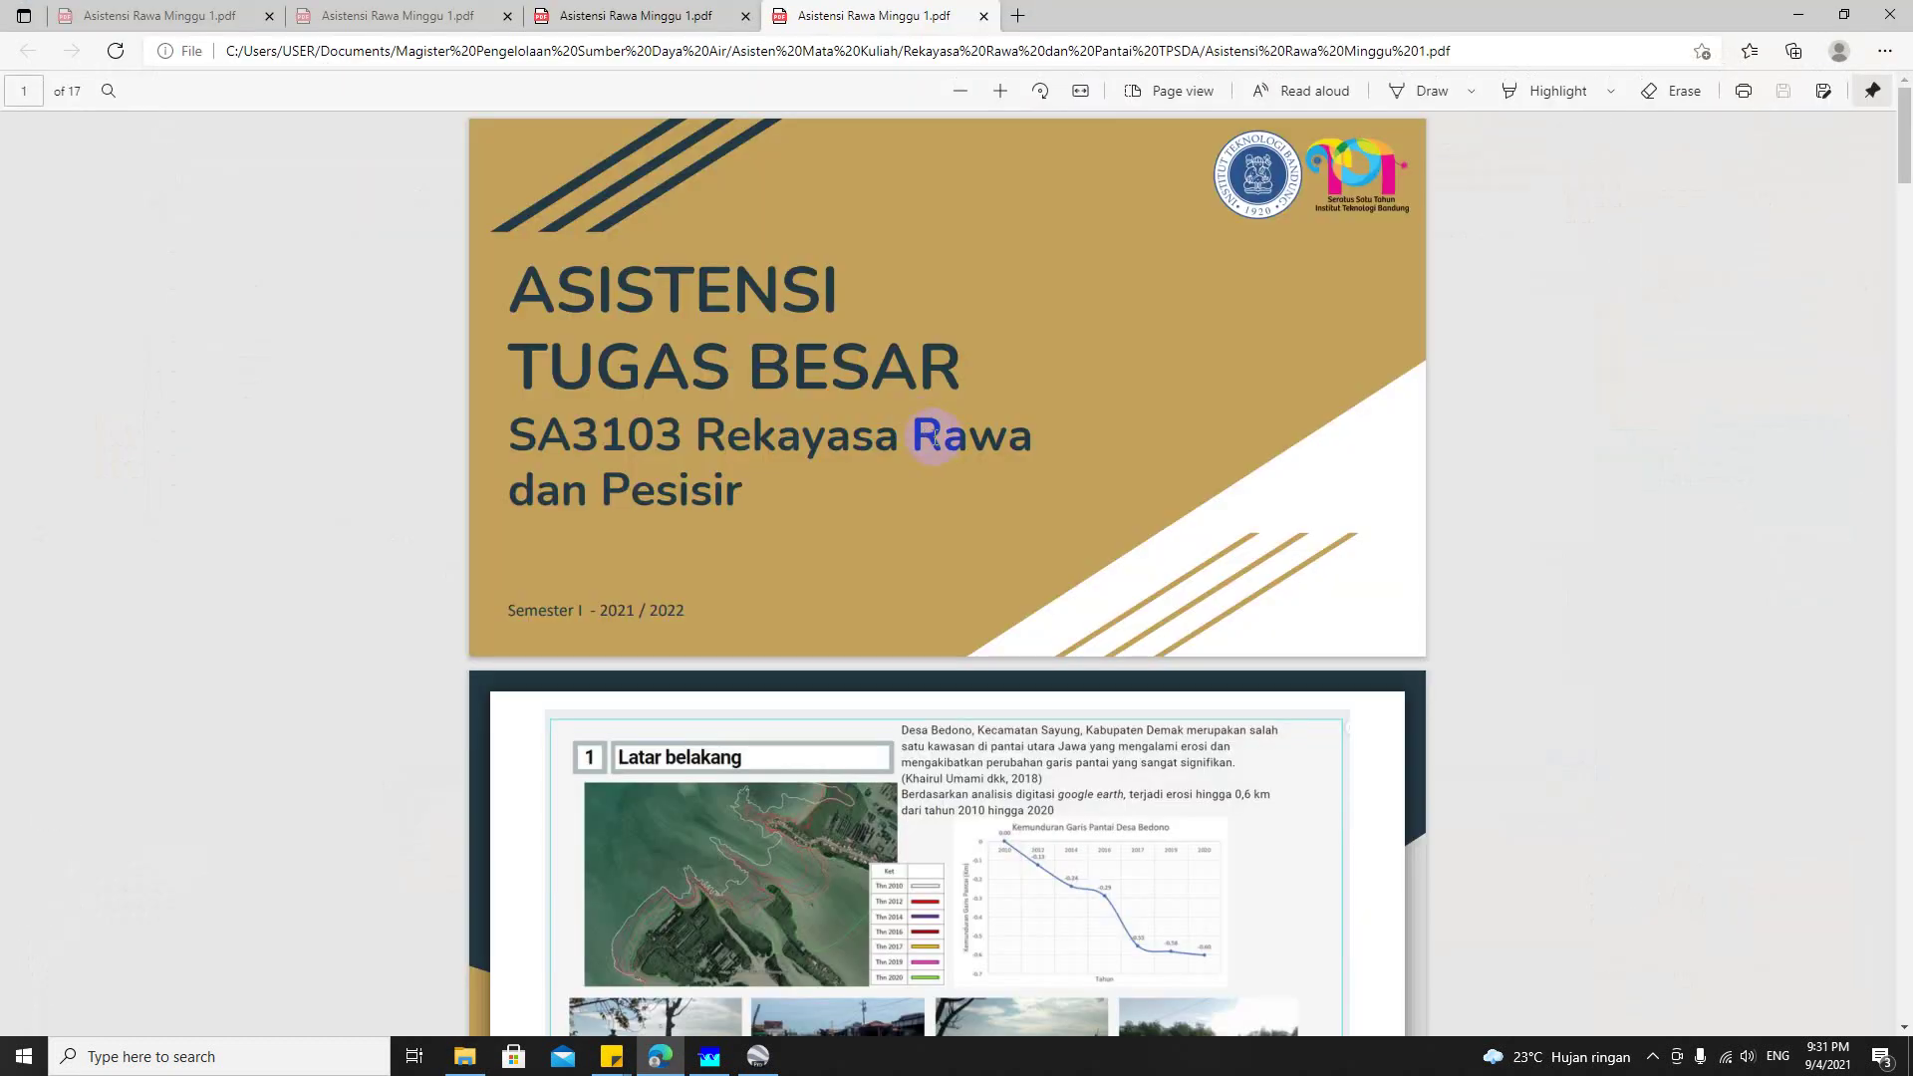
scroll(890, 543, down, 20)
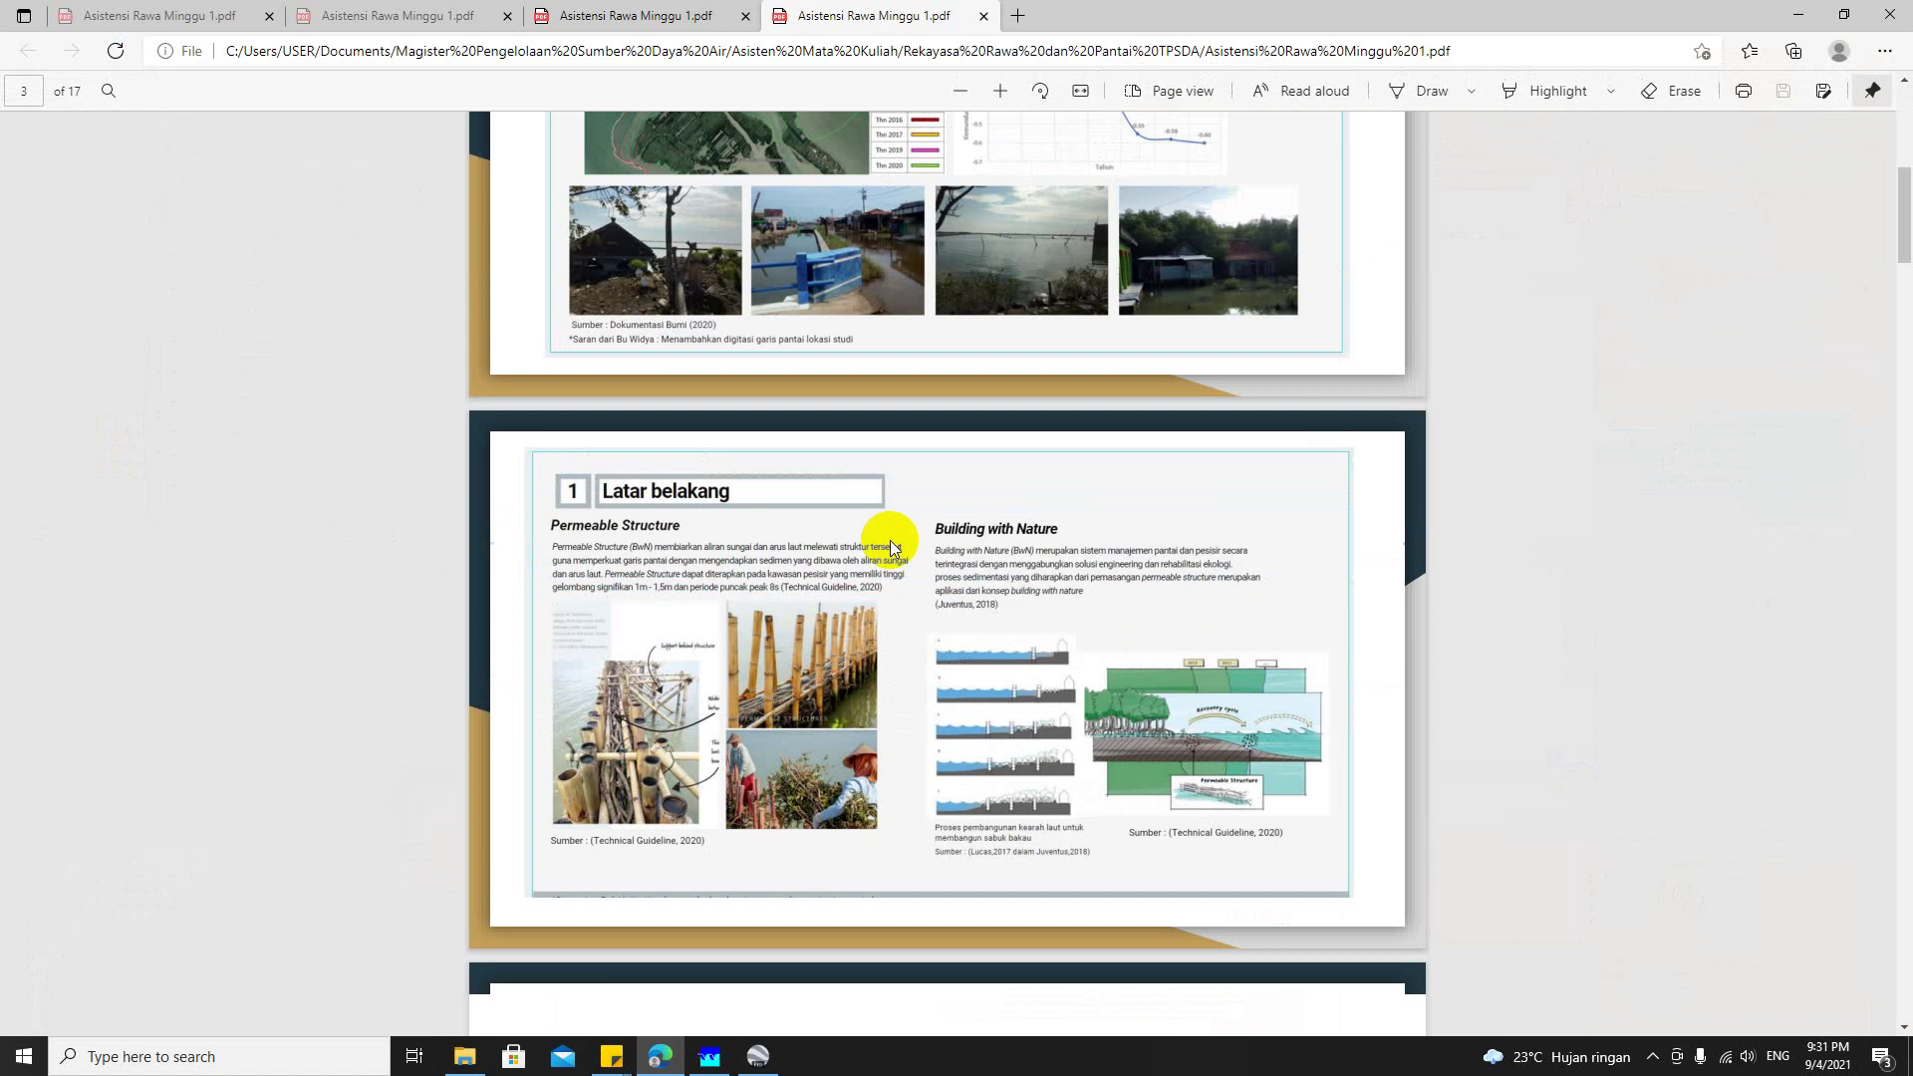
scroll(890, 540, down, 15)
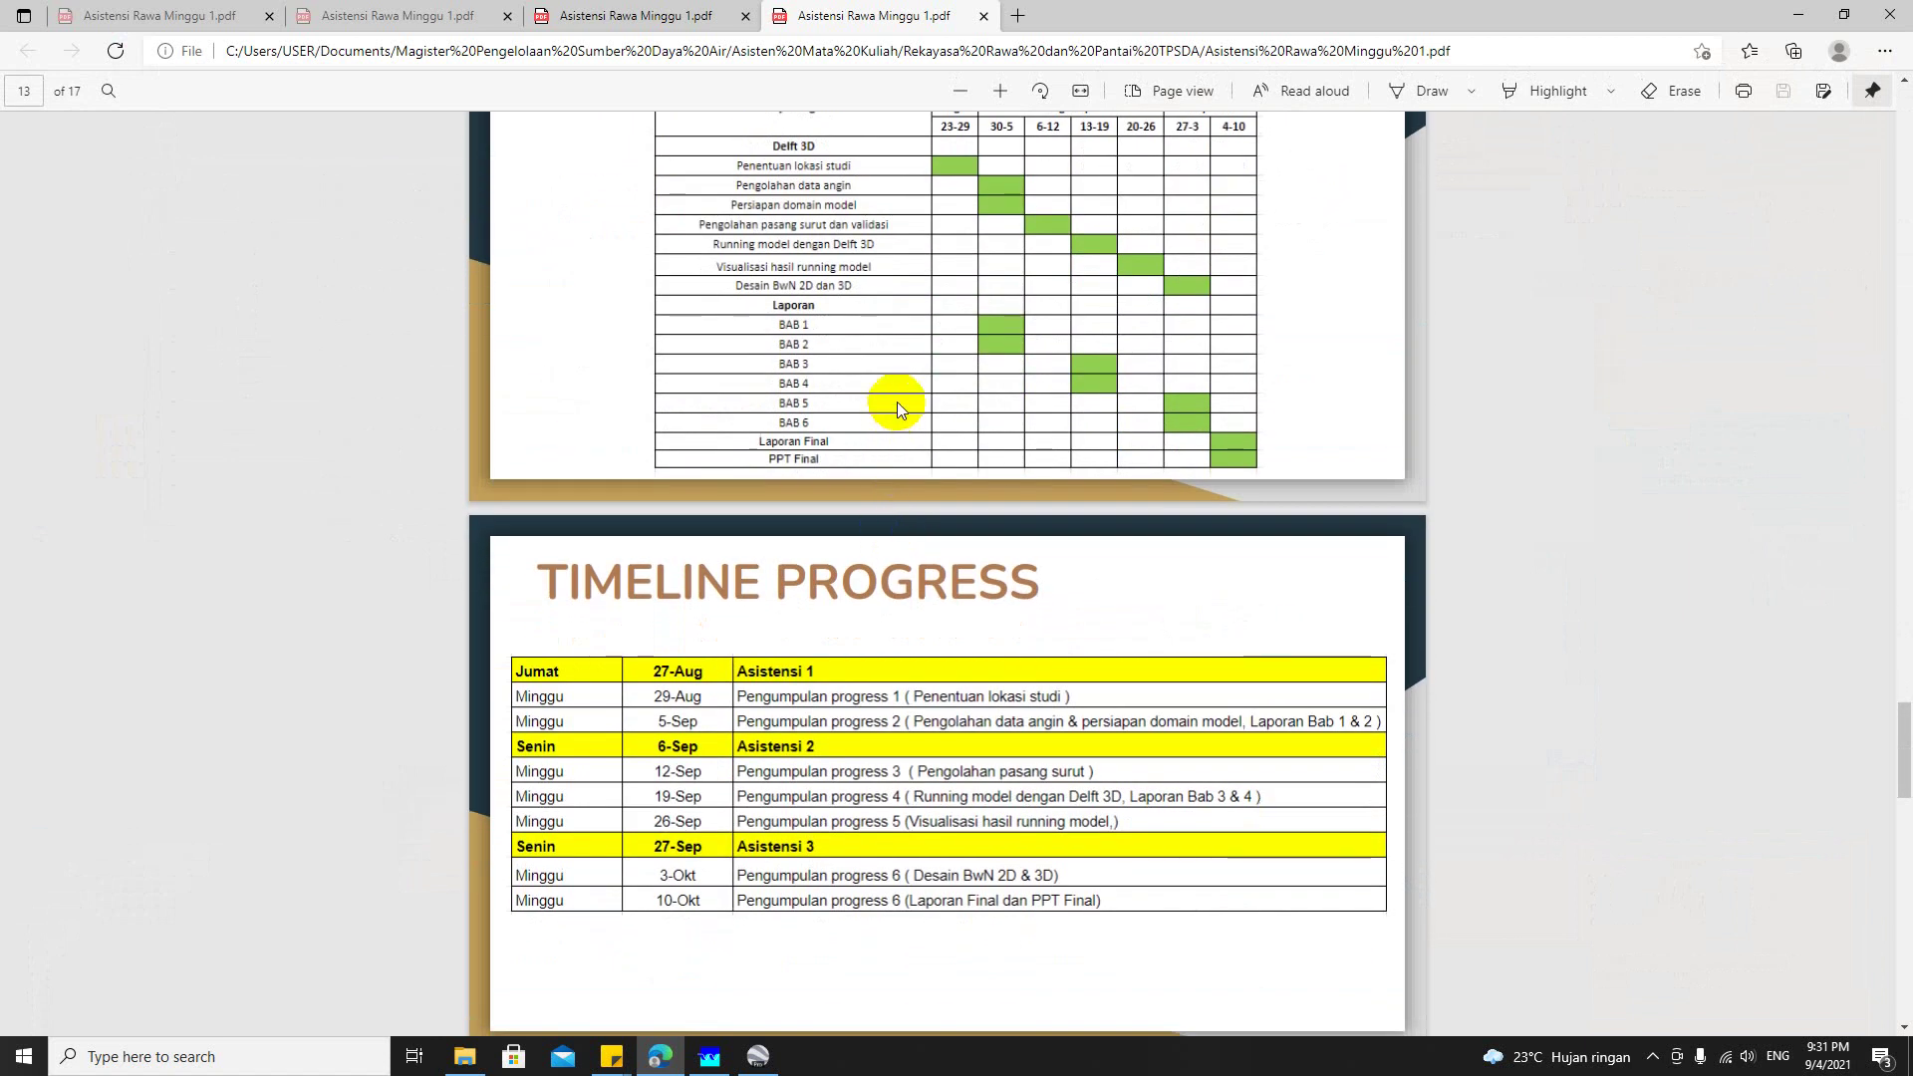
scroll(1176, 418, up, 3)
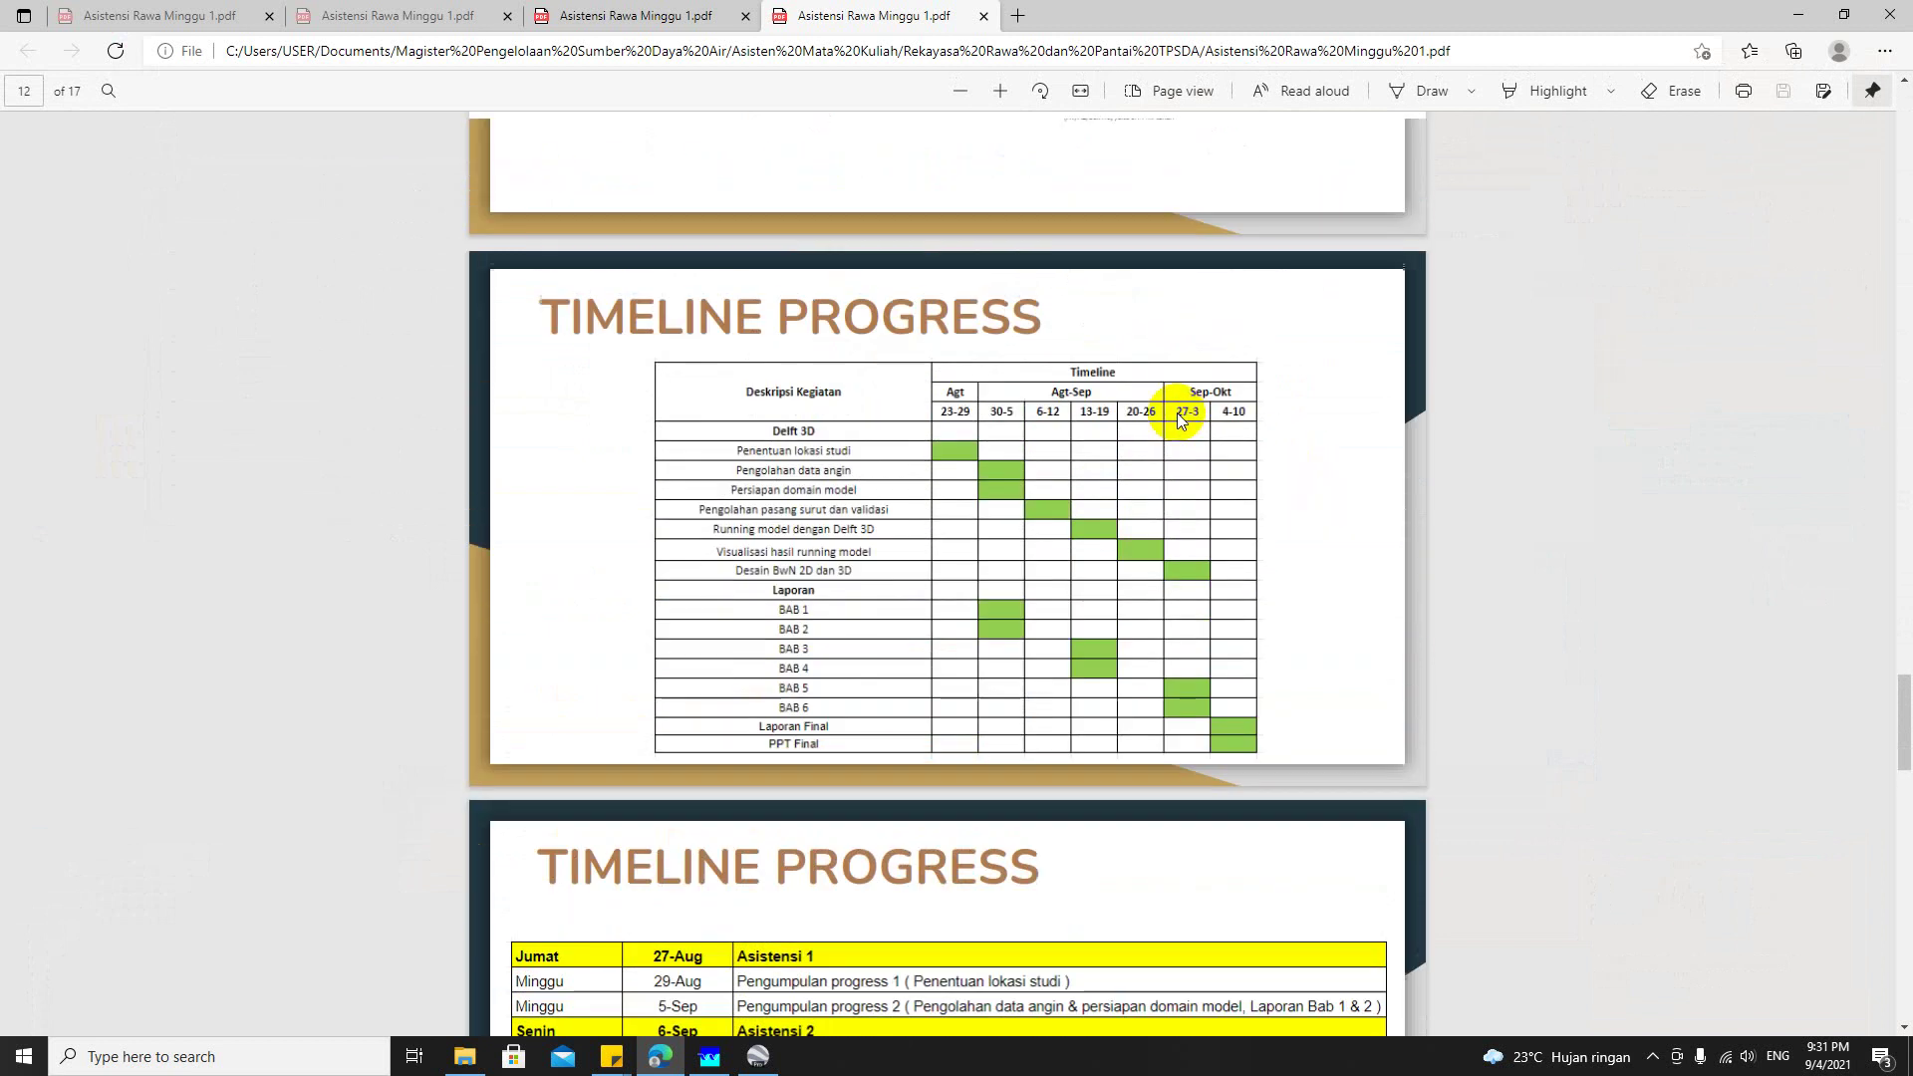
ctrl+scroll(1059, 552, up, 3)
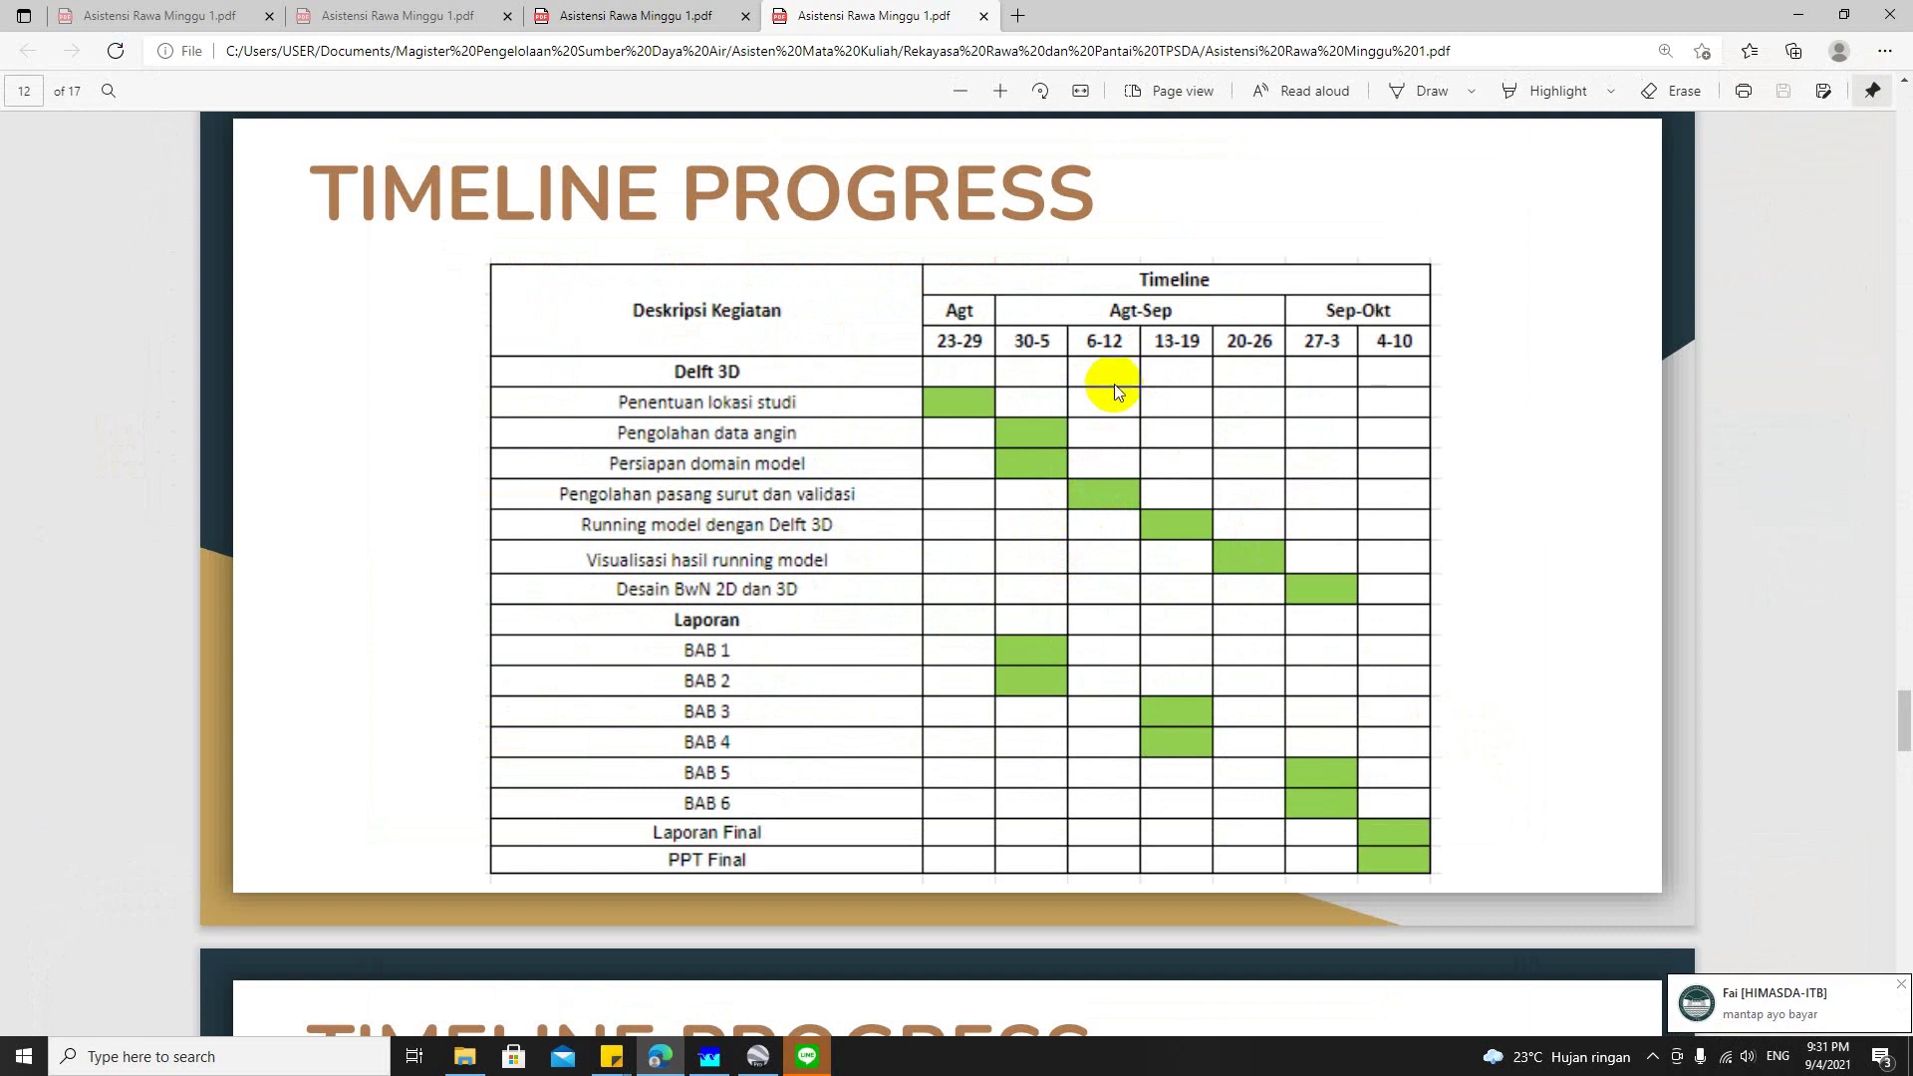
Step: Quit the LINE messenger and return to the Timeline Progress page
click(808, 1055)
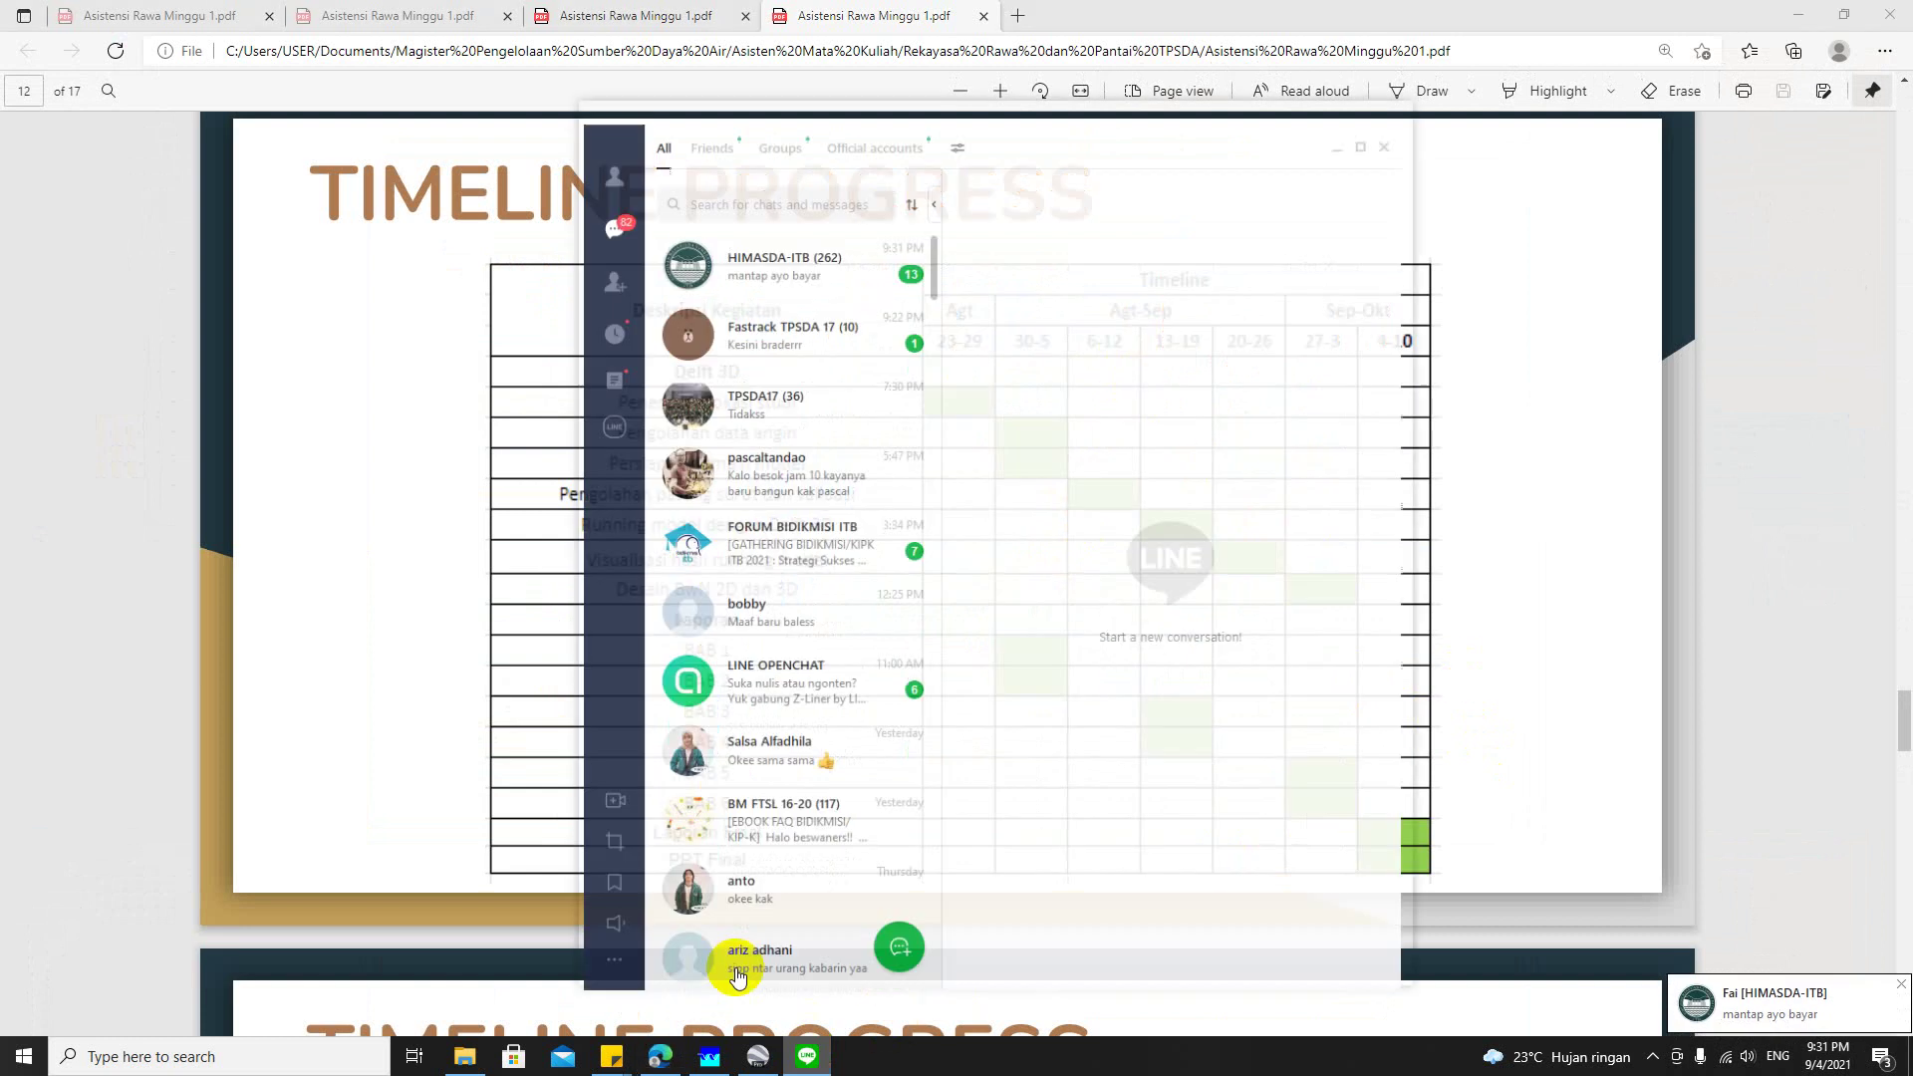
click(613, 955)
click(674, 903)
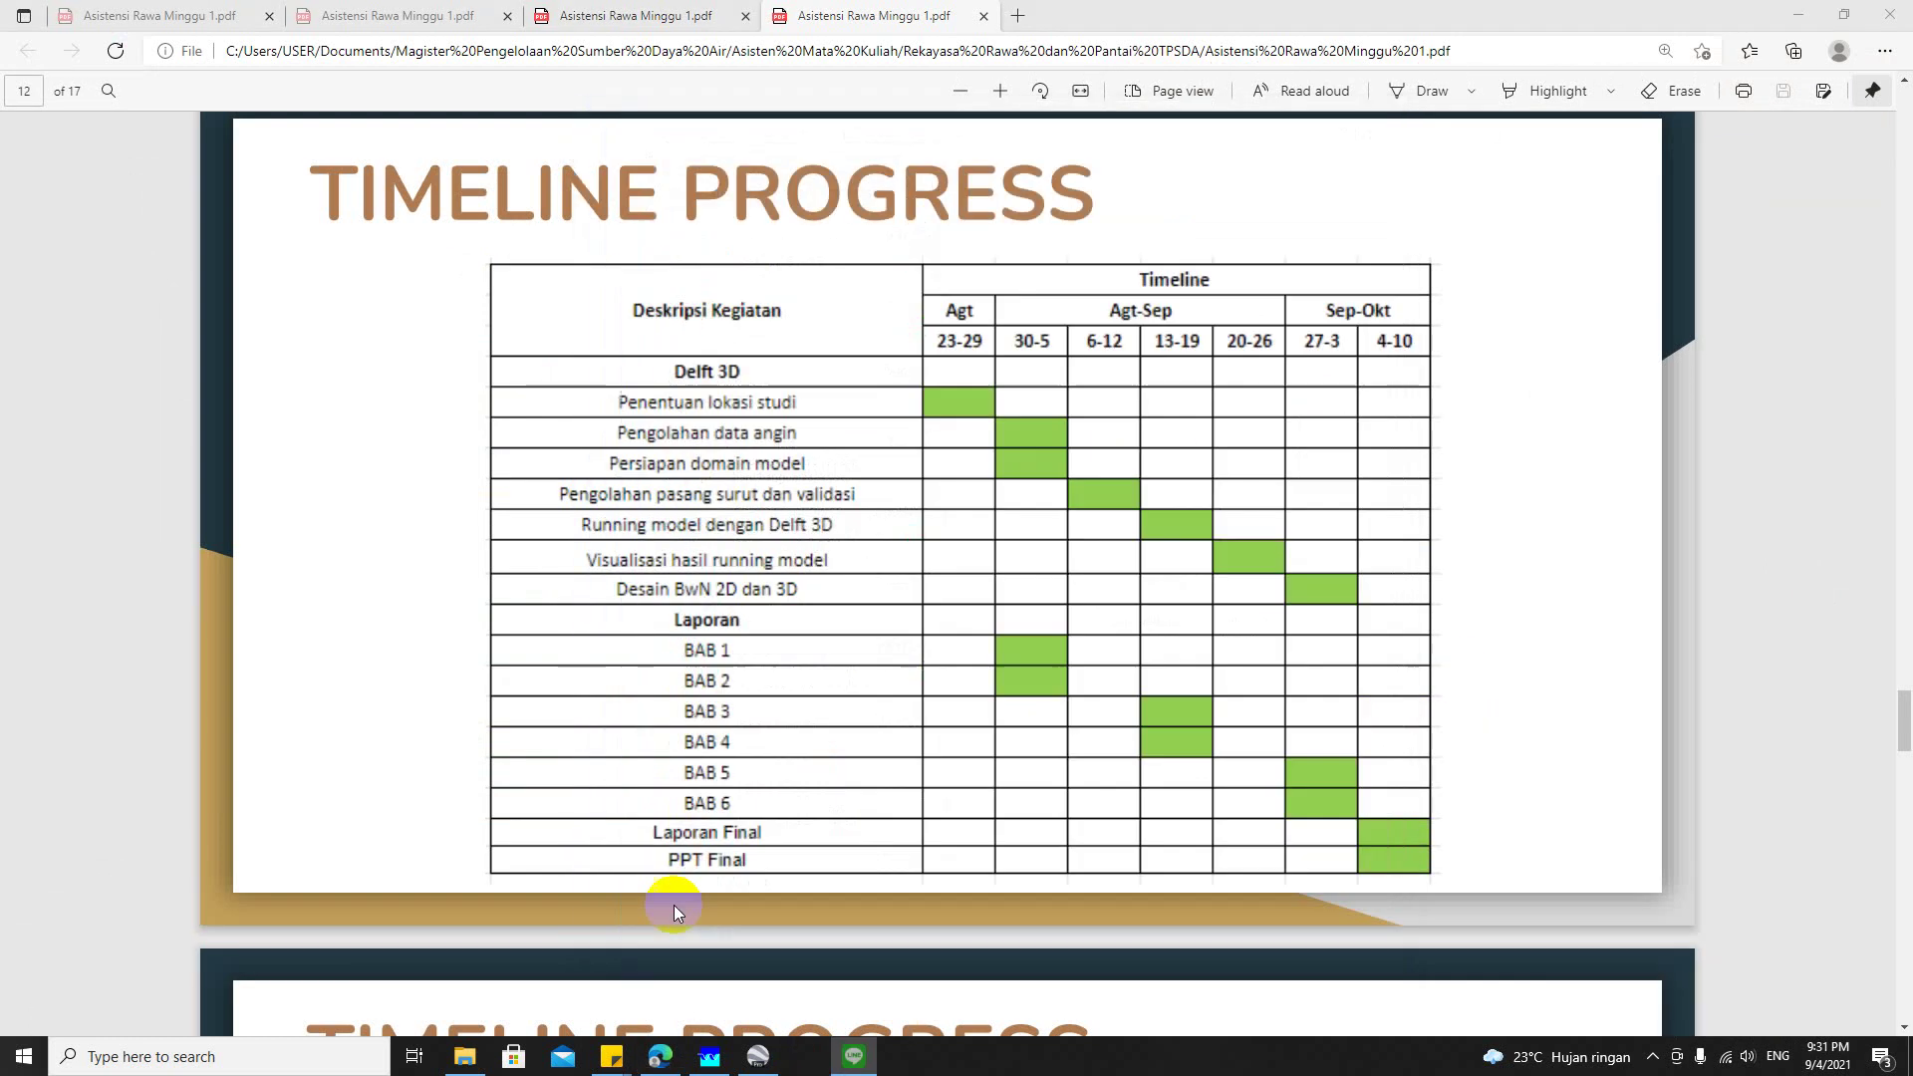
click(1166, 116)
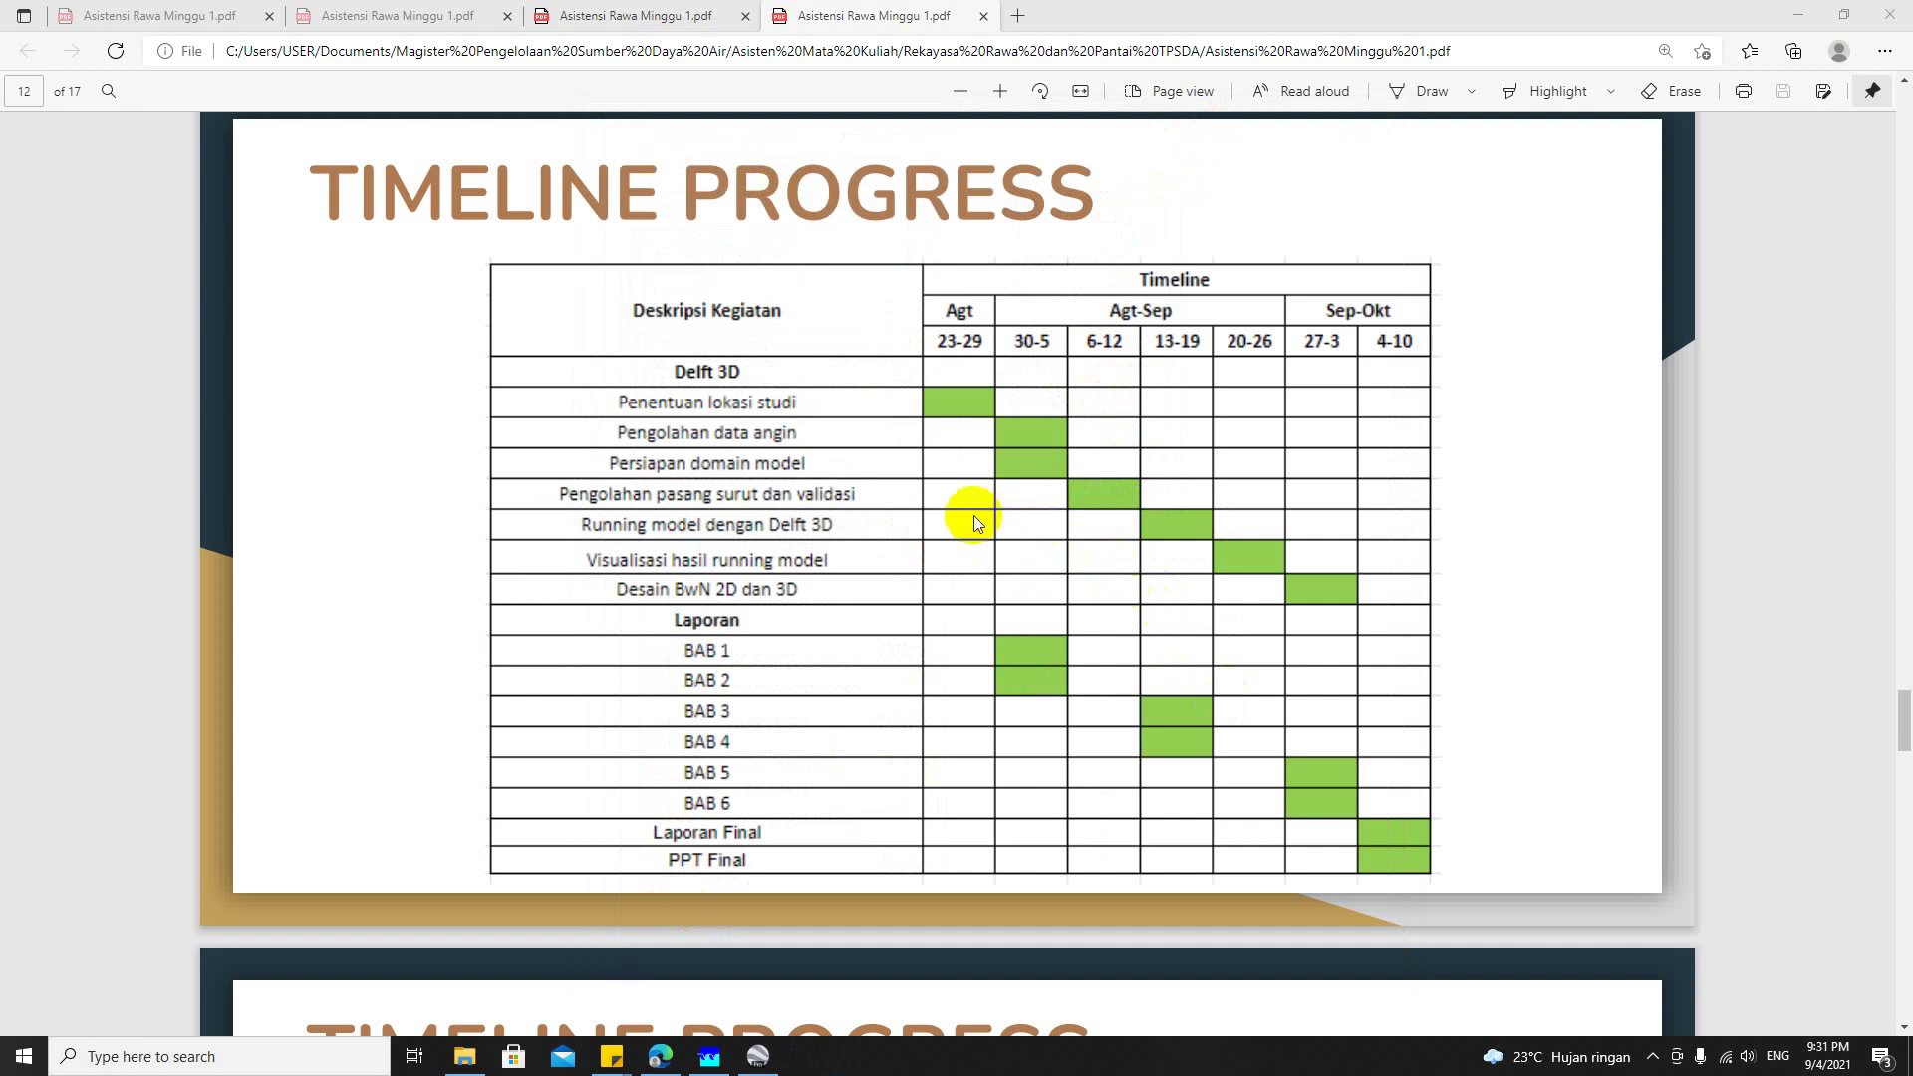
Step: Return to the course folder and open the Bahan Tutorial 4 folder
click(1799, 13)
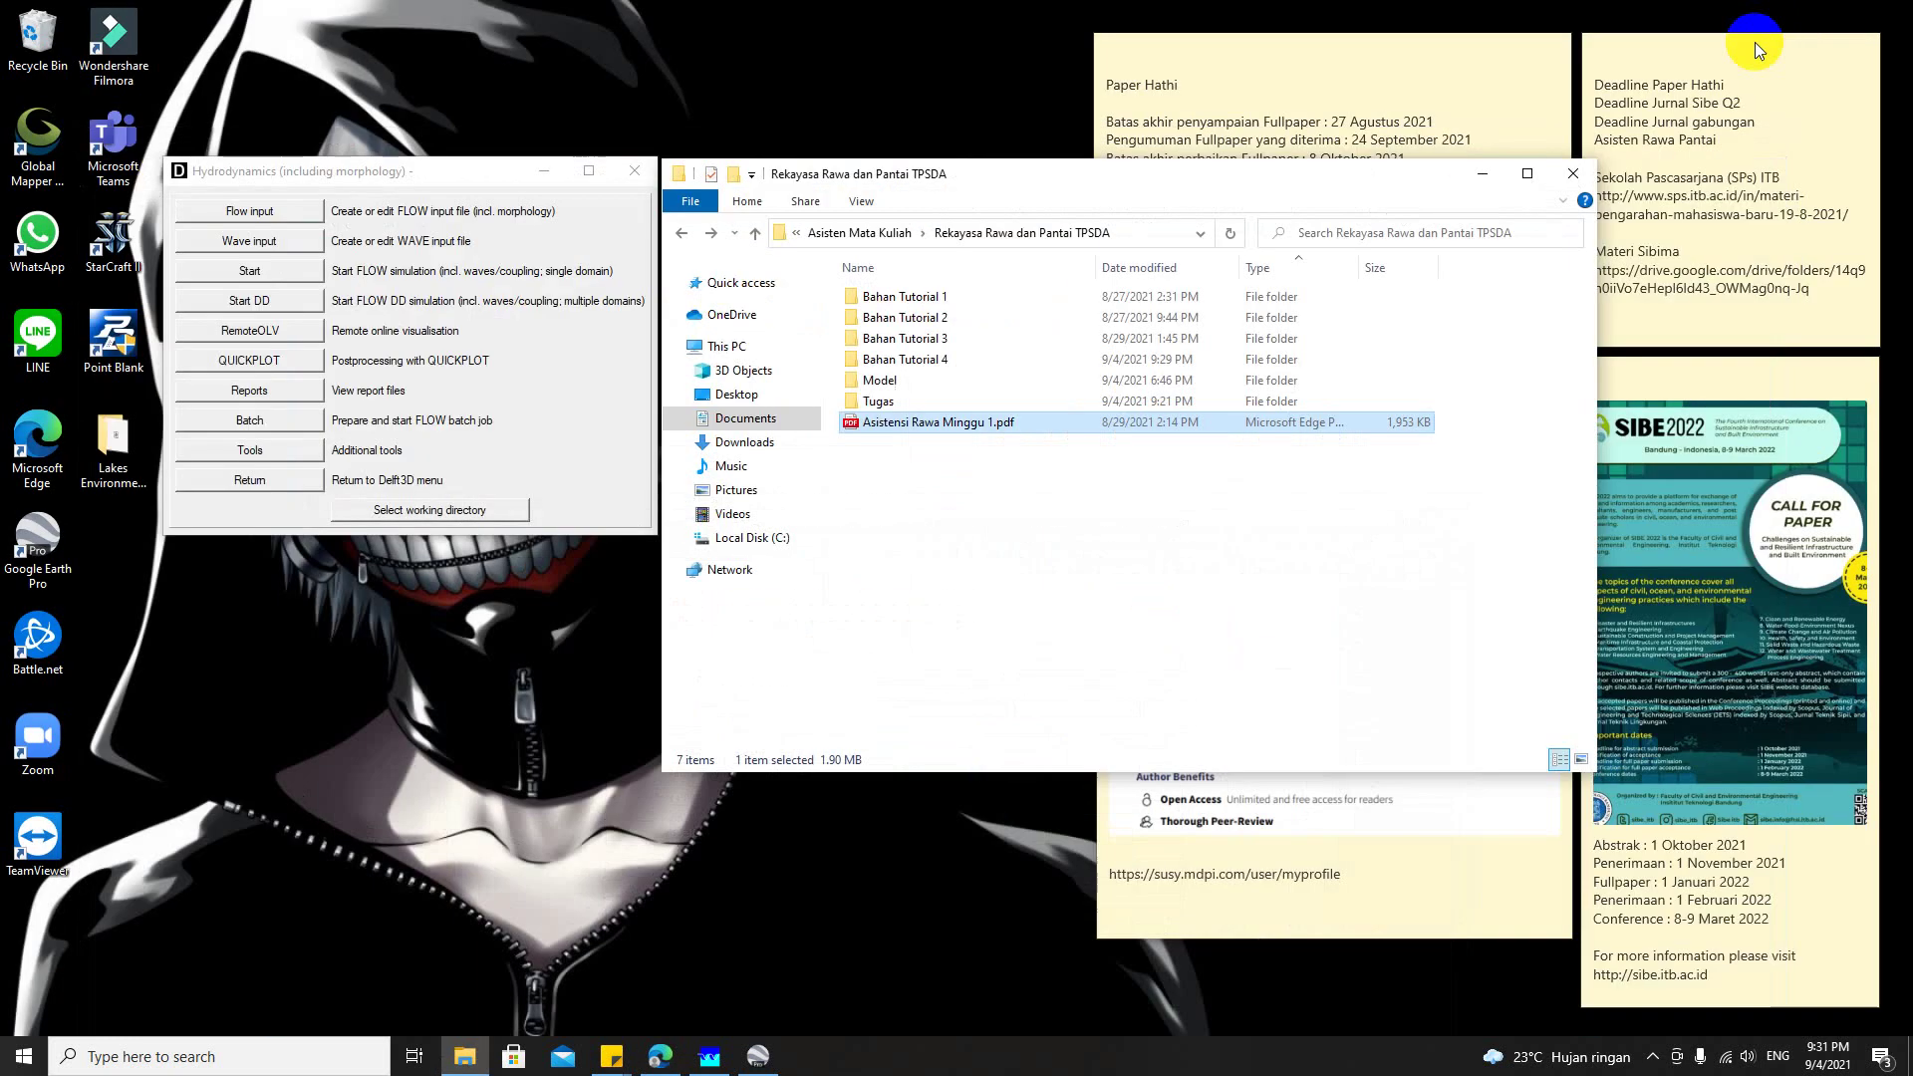
double_click(929, 359)
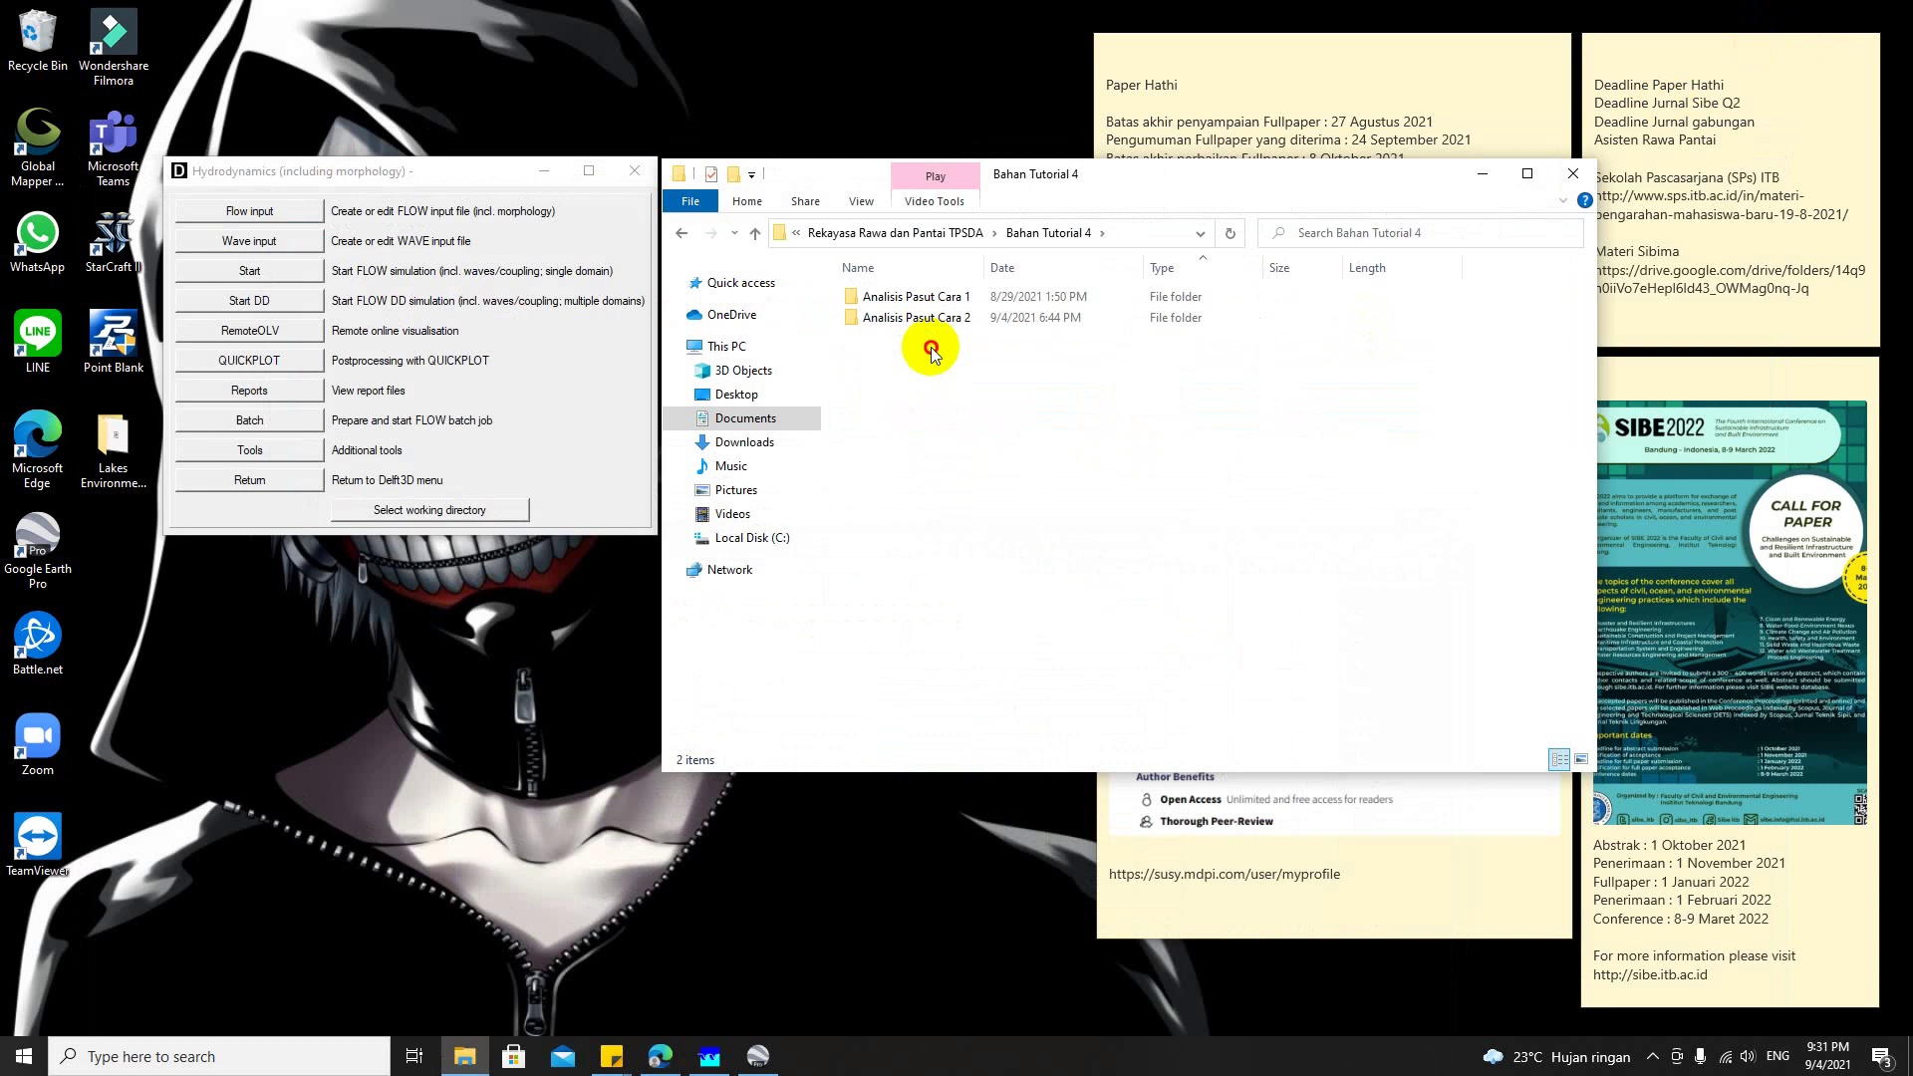
drag(923, 350, 927, 299)
click(928, 412)
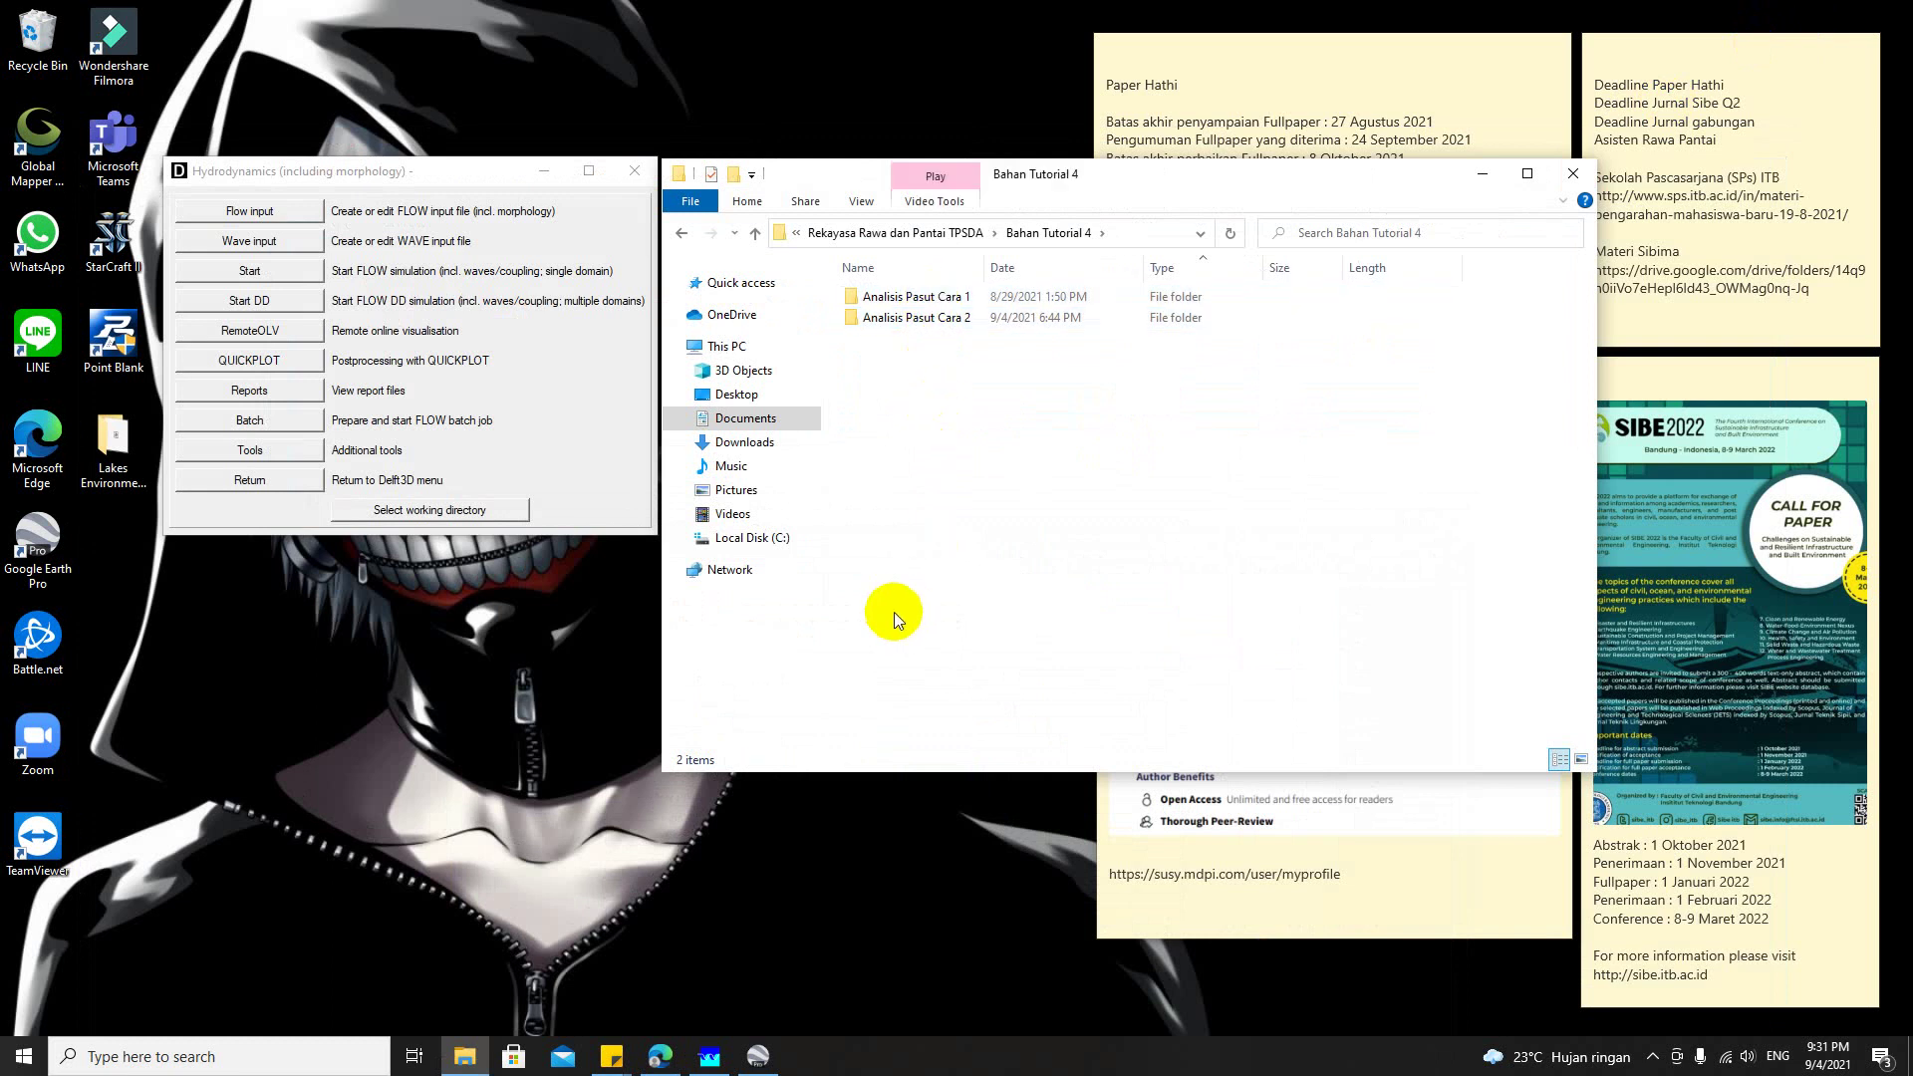
Step: Switch to Google Earth Pro and hide the extra larger Untitled Path outline around the rectangular model domain on Java's north coast
click(758, 1056)
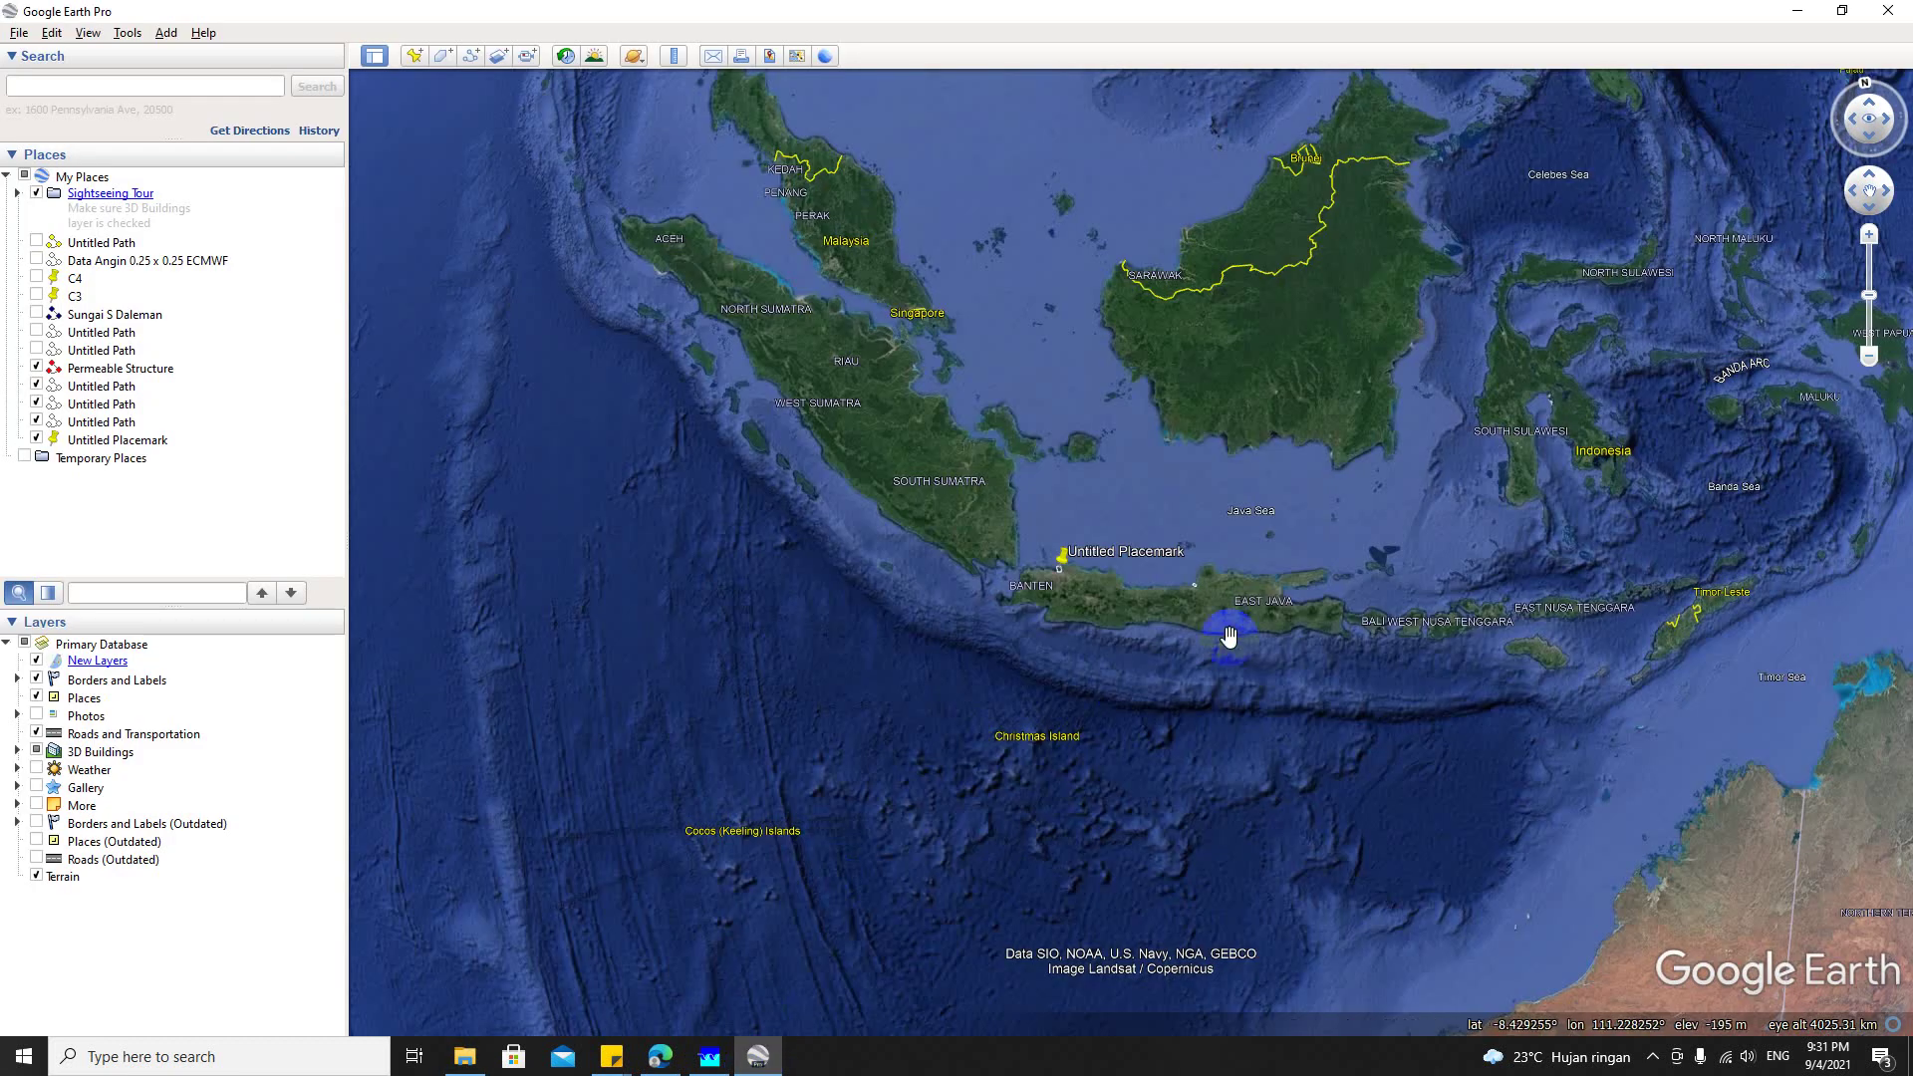
scroll(1208, 596, up, 10)
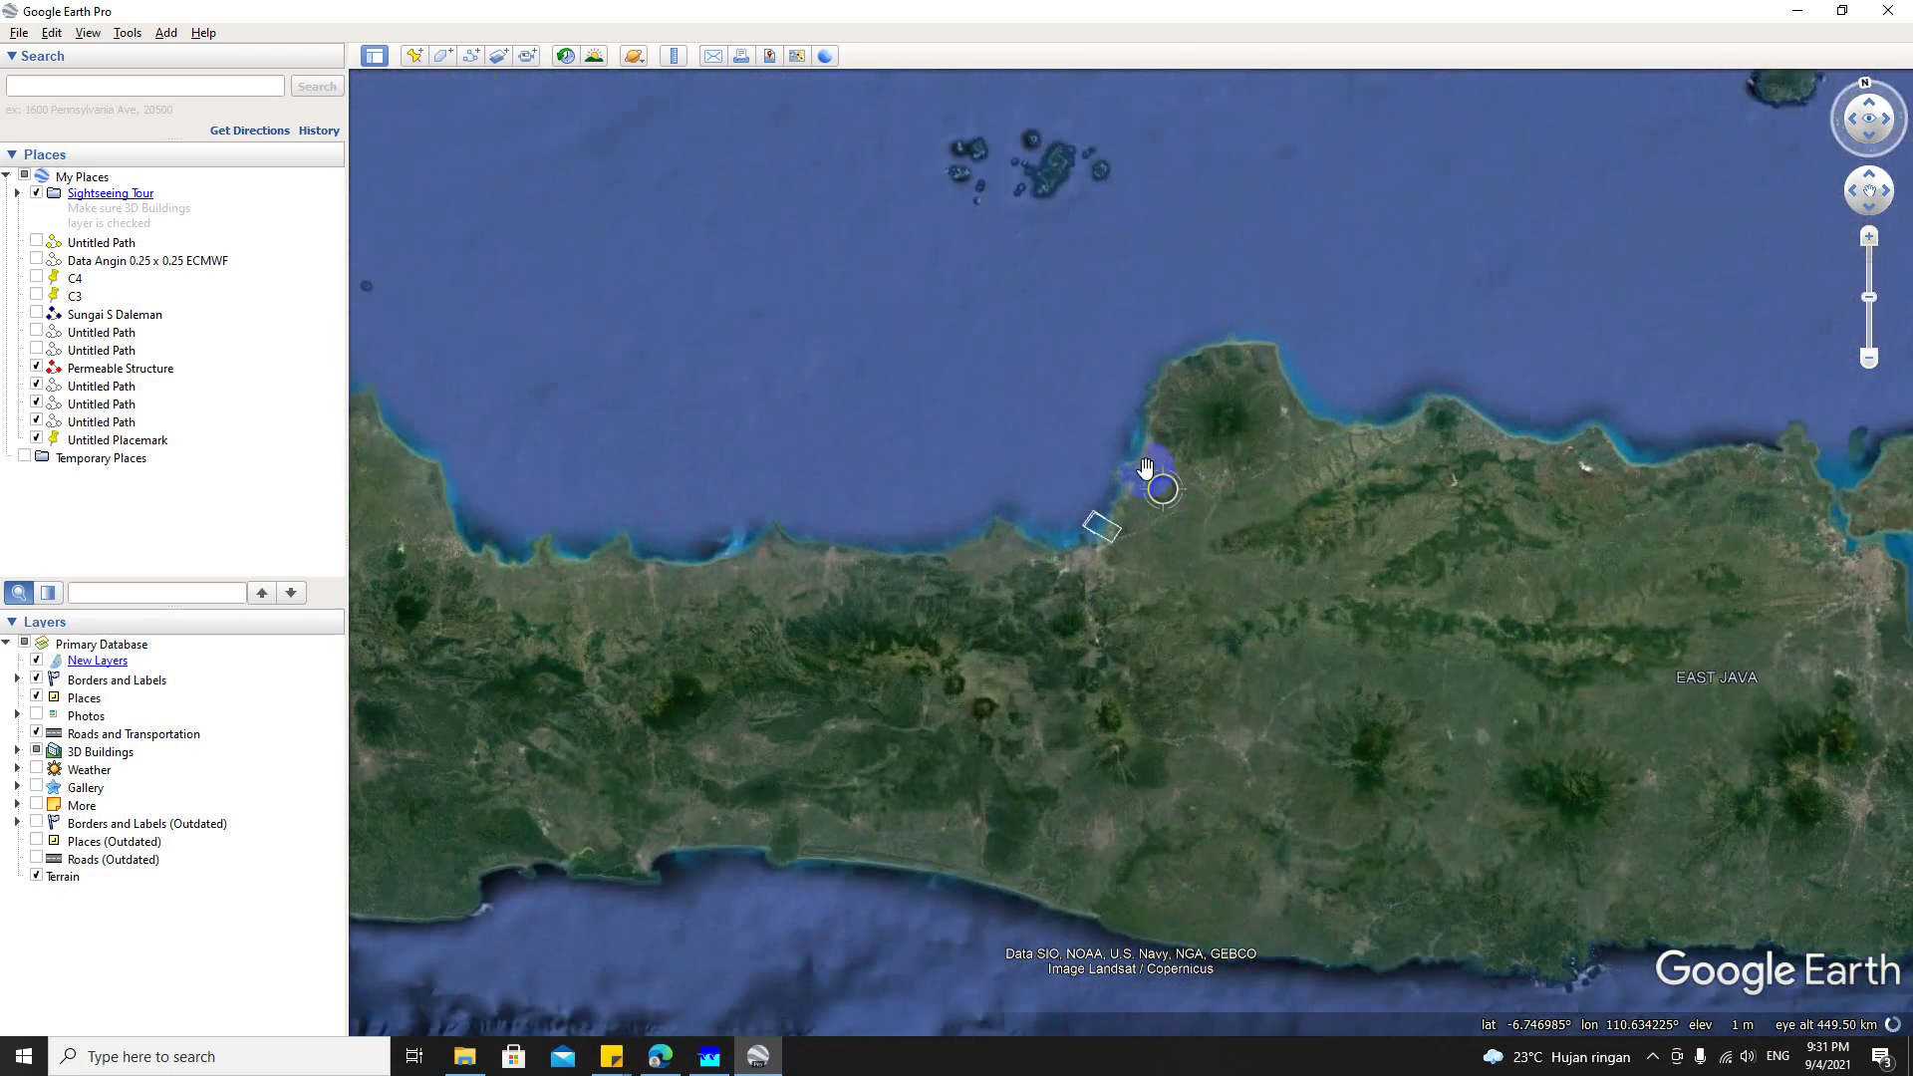
scroll(1146, 468, up, 8)
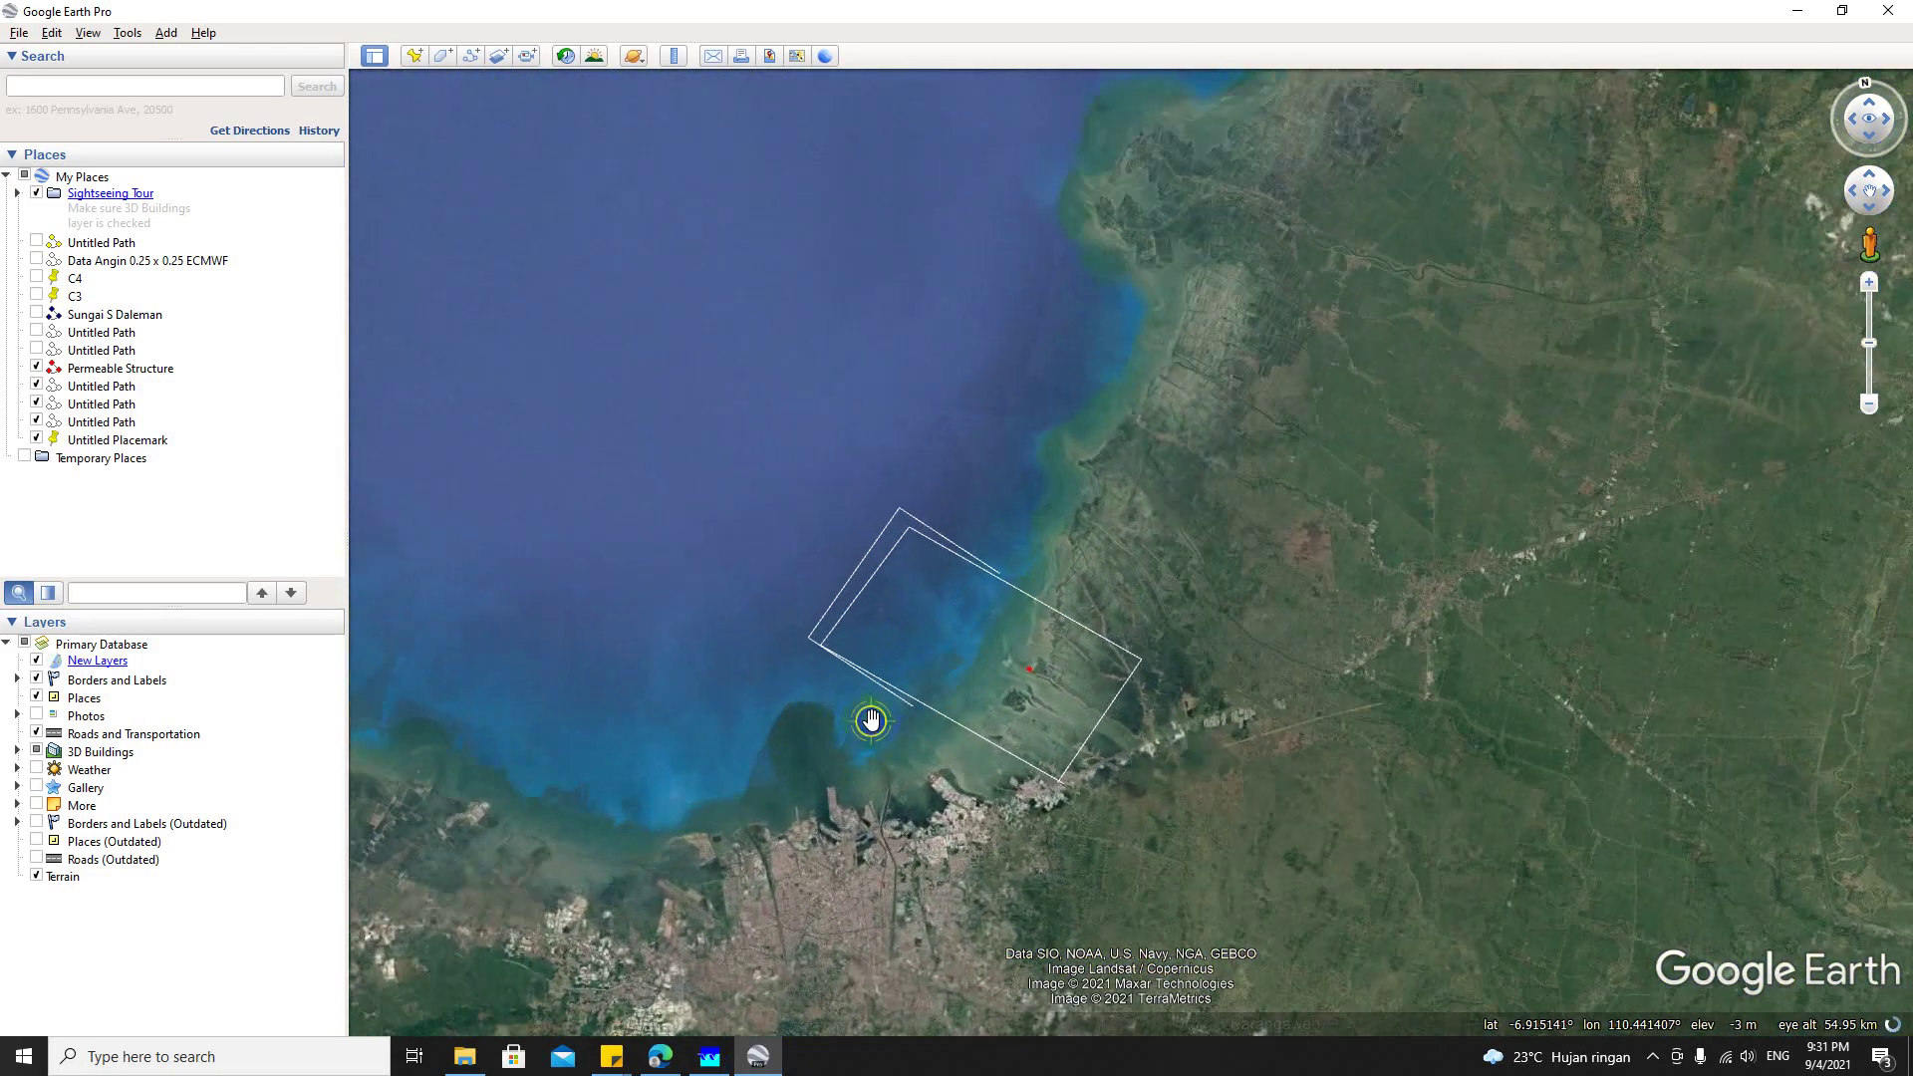
scroll(871, 720, up, 3)
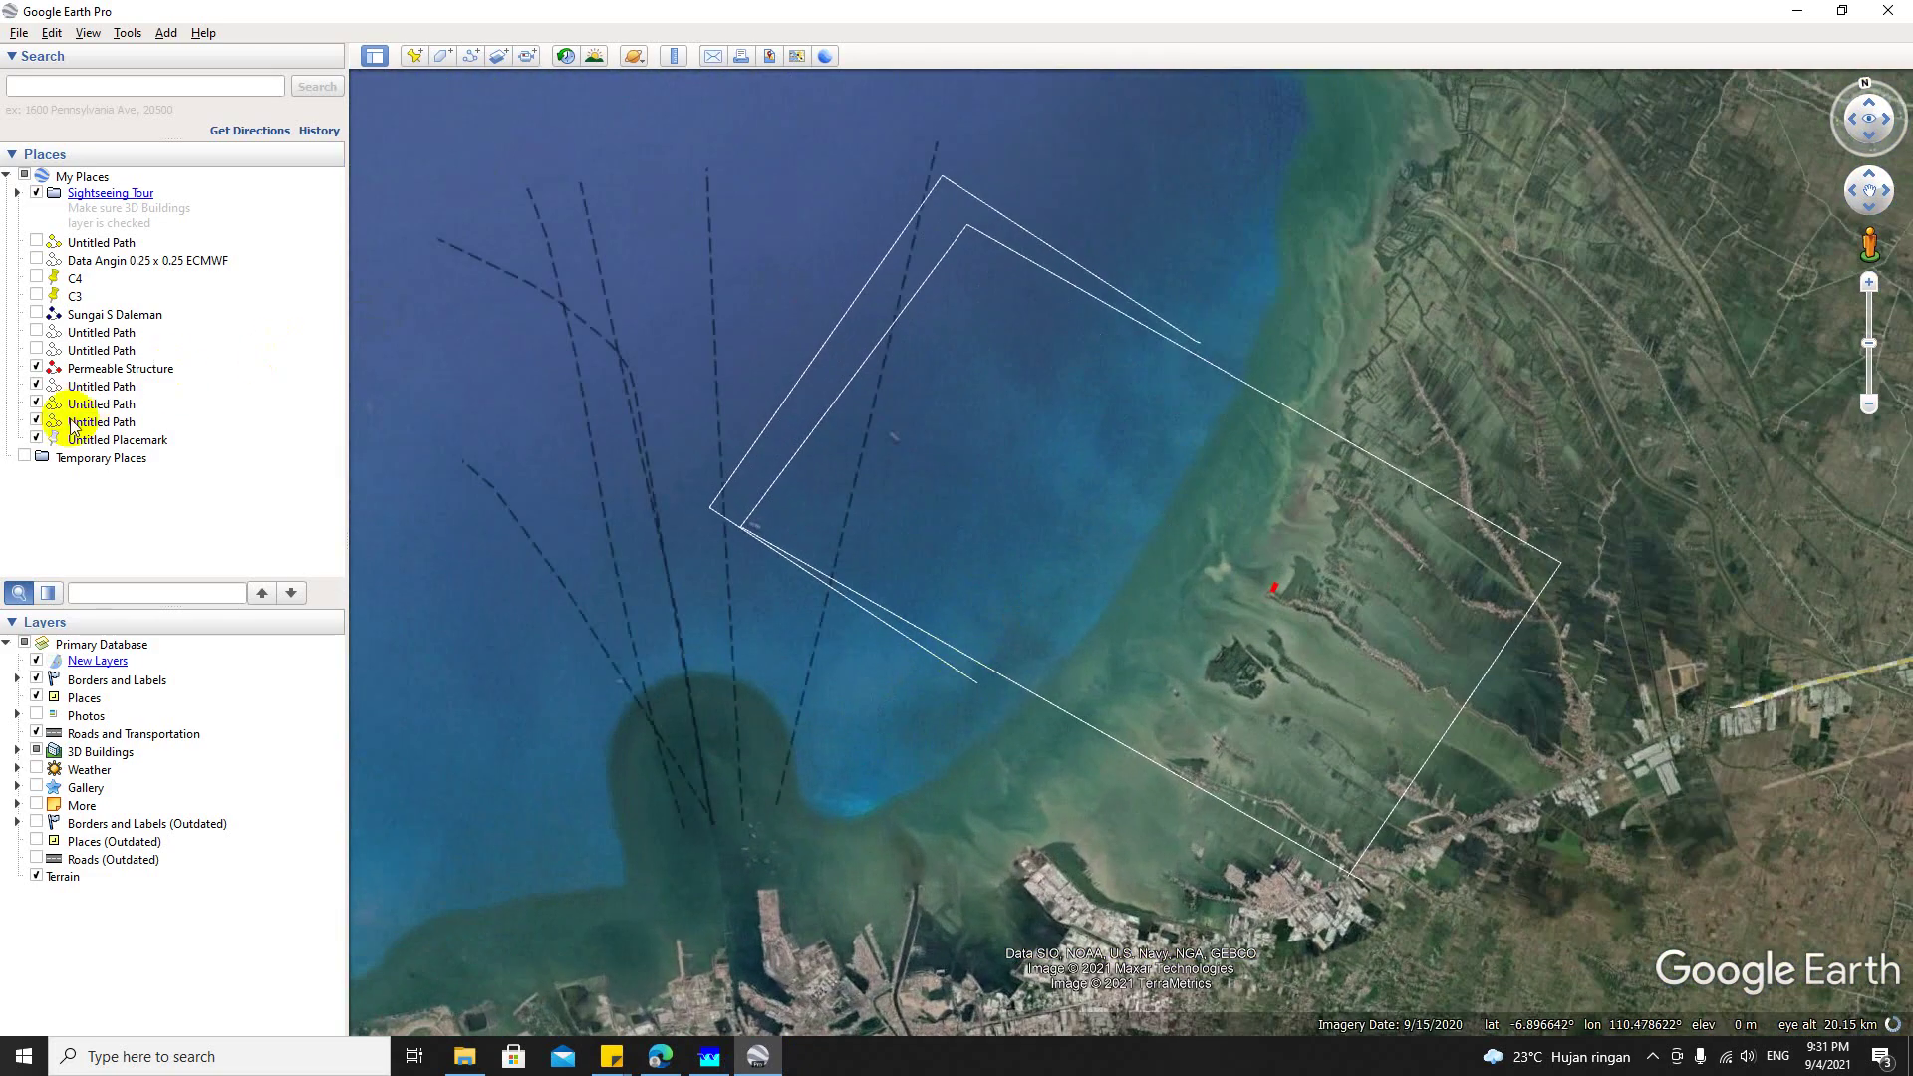
click(71, 427)
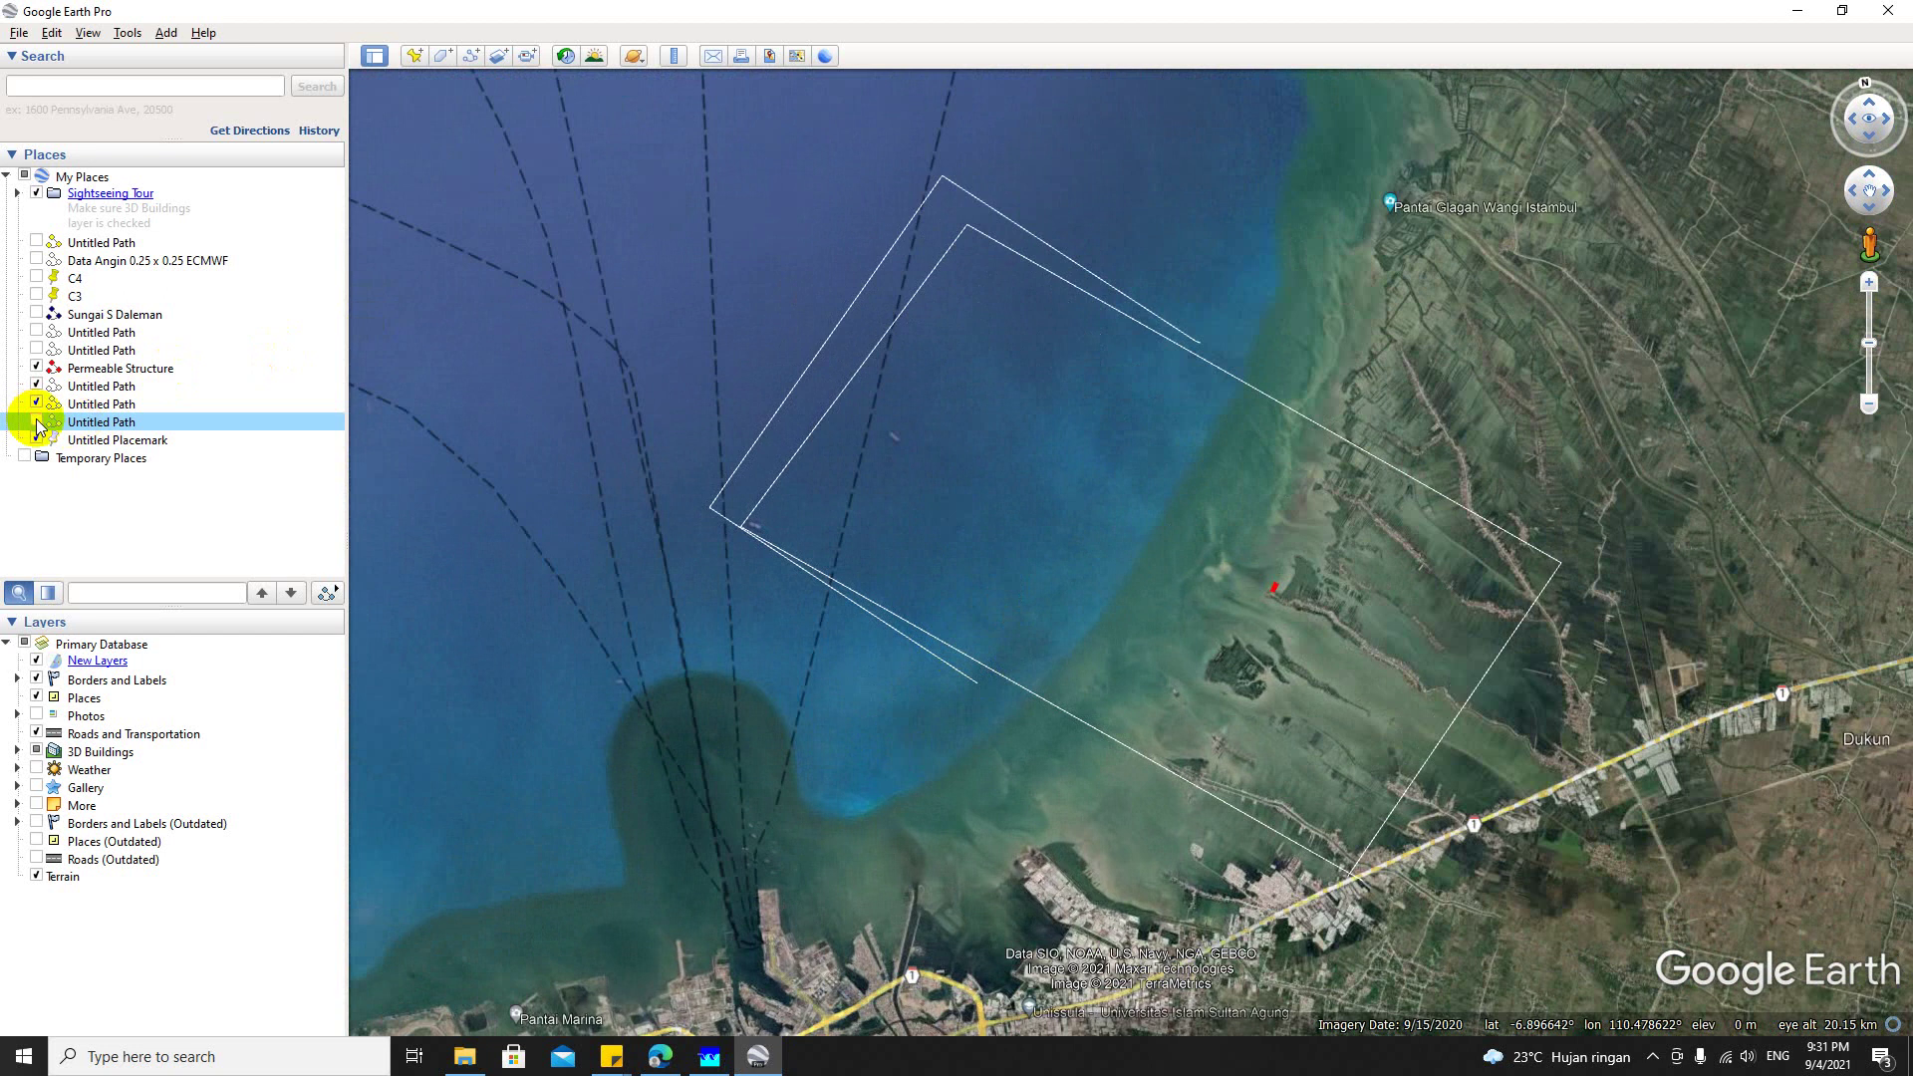
click(36, 404)
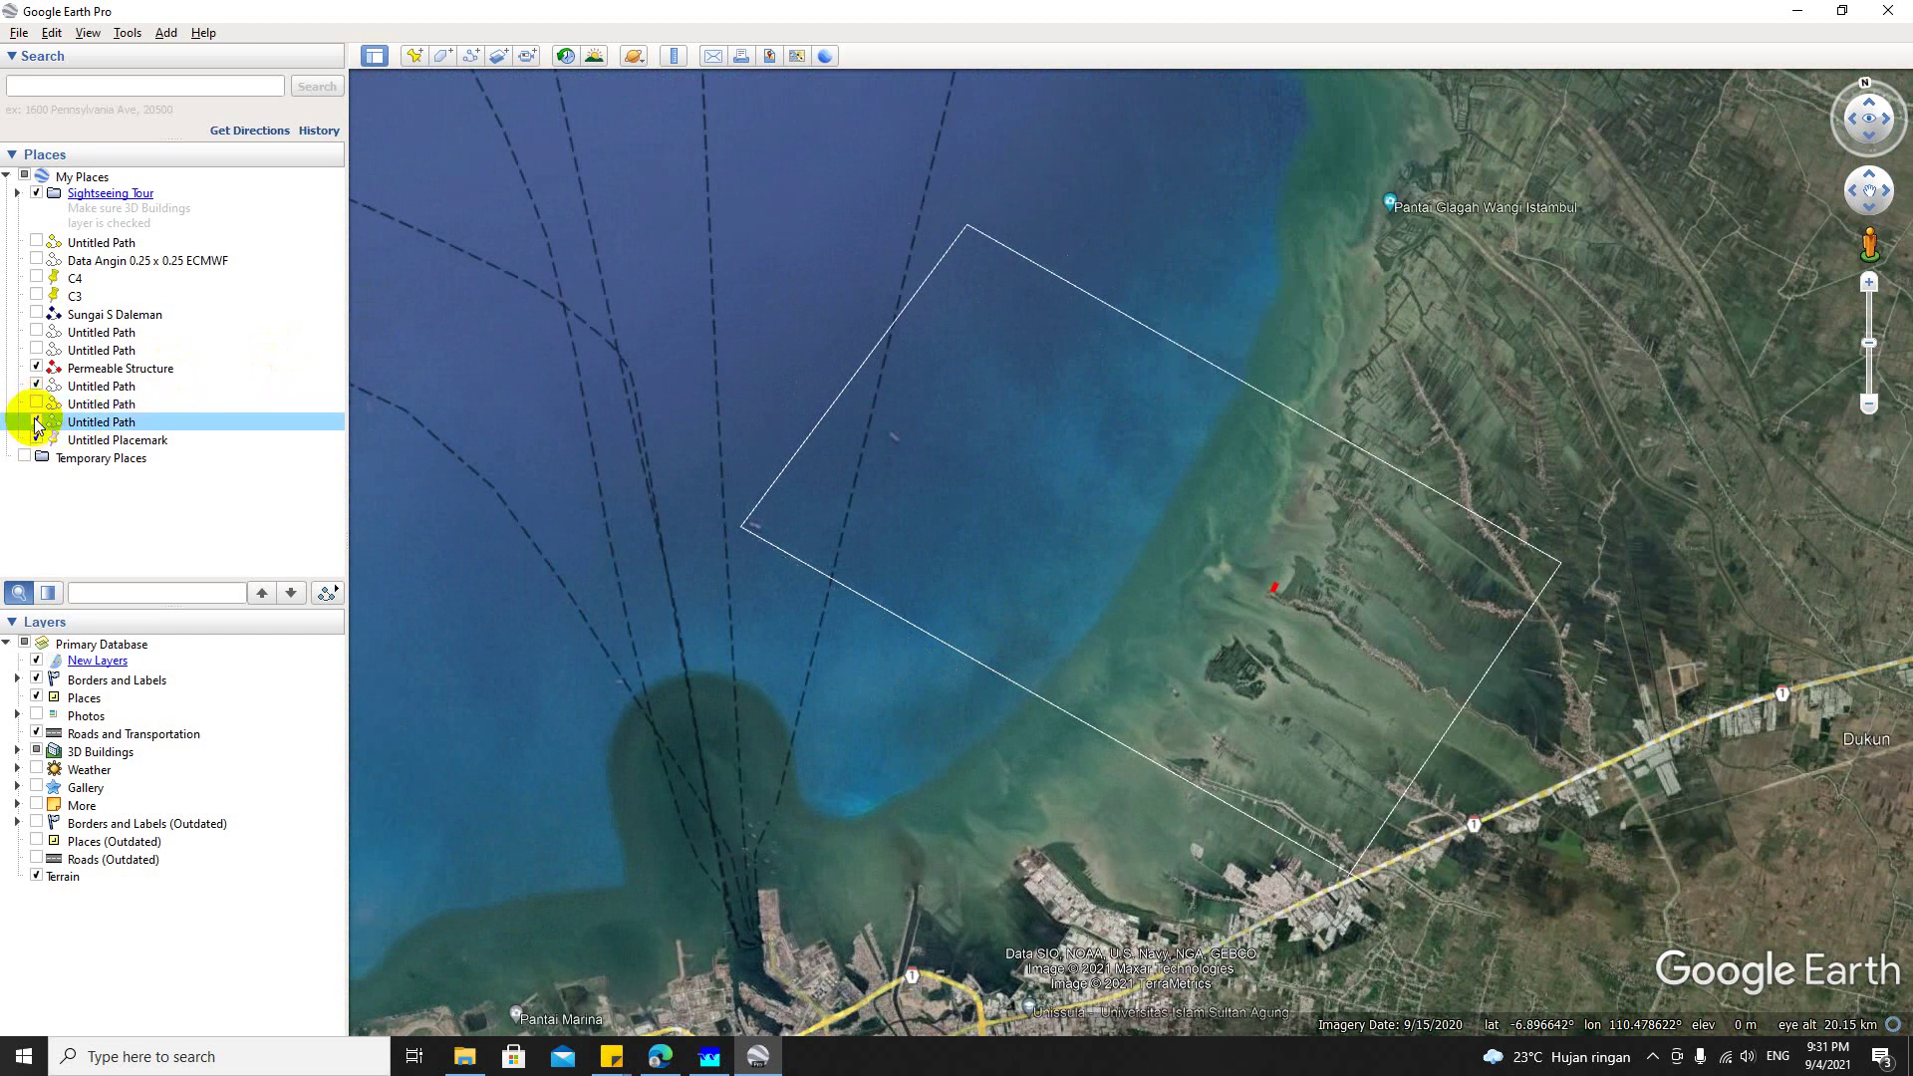
scroll(1379, 414, up, 1)
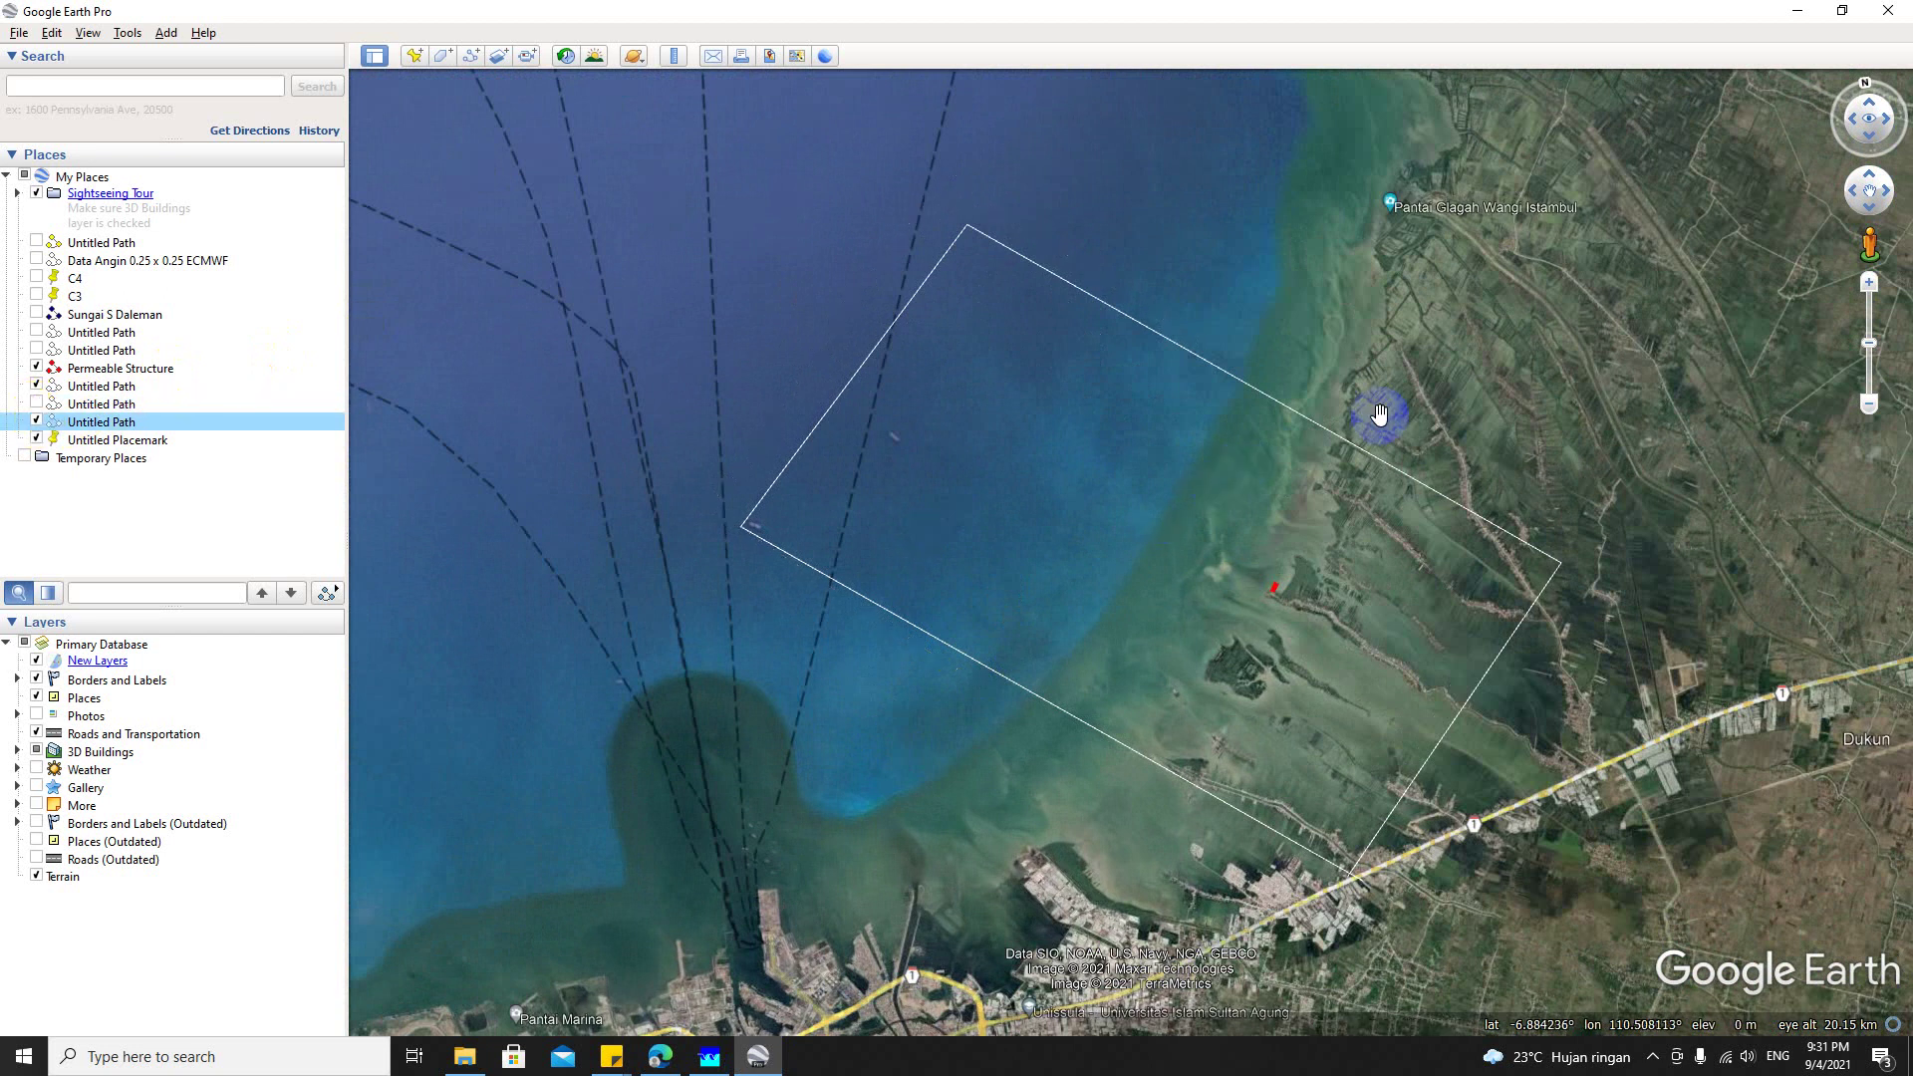
scroll(1193, 541, down, 1)
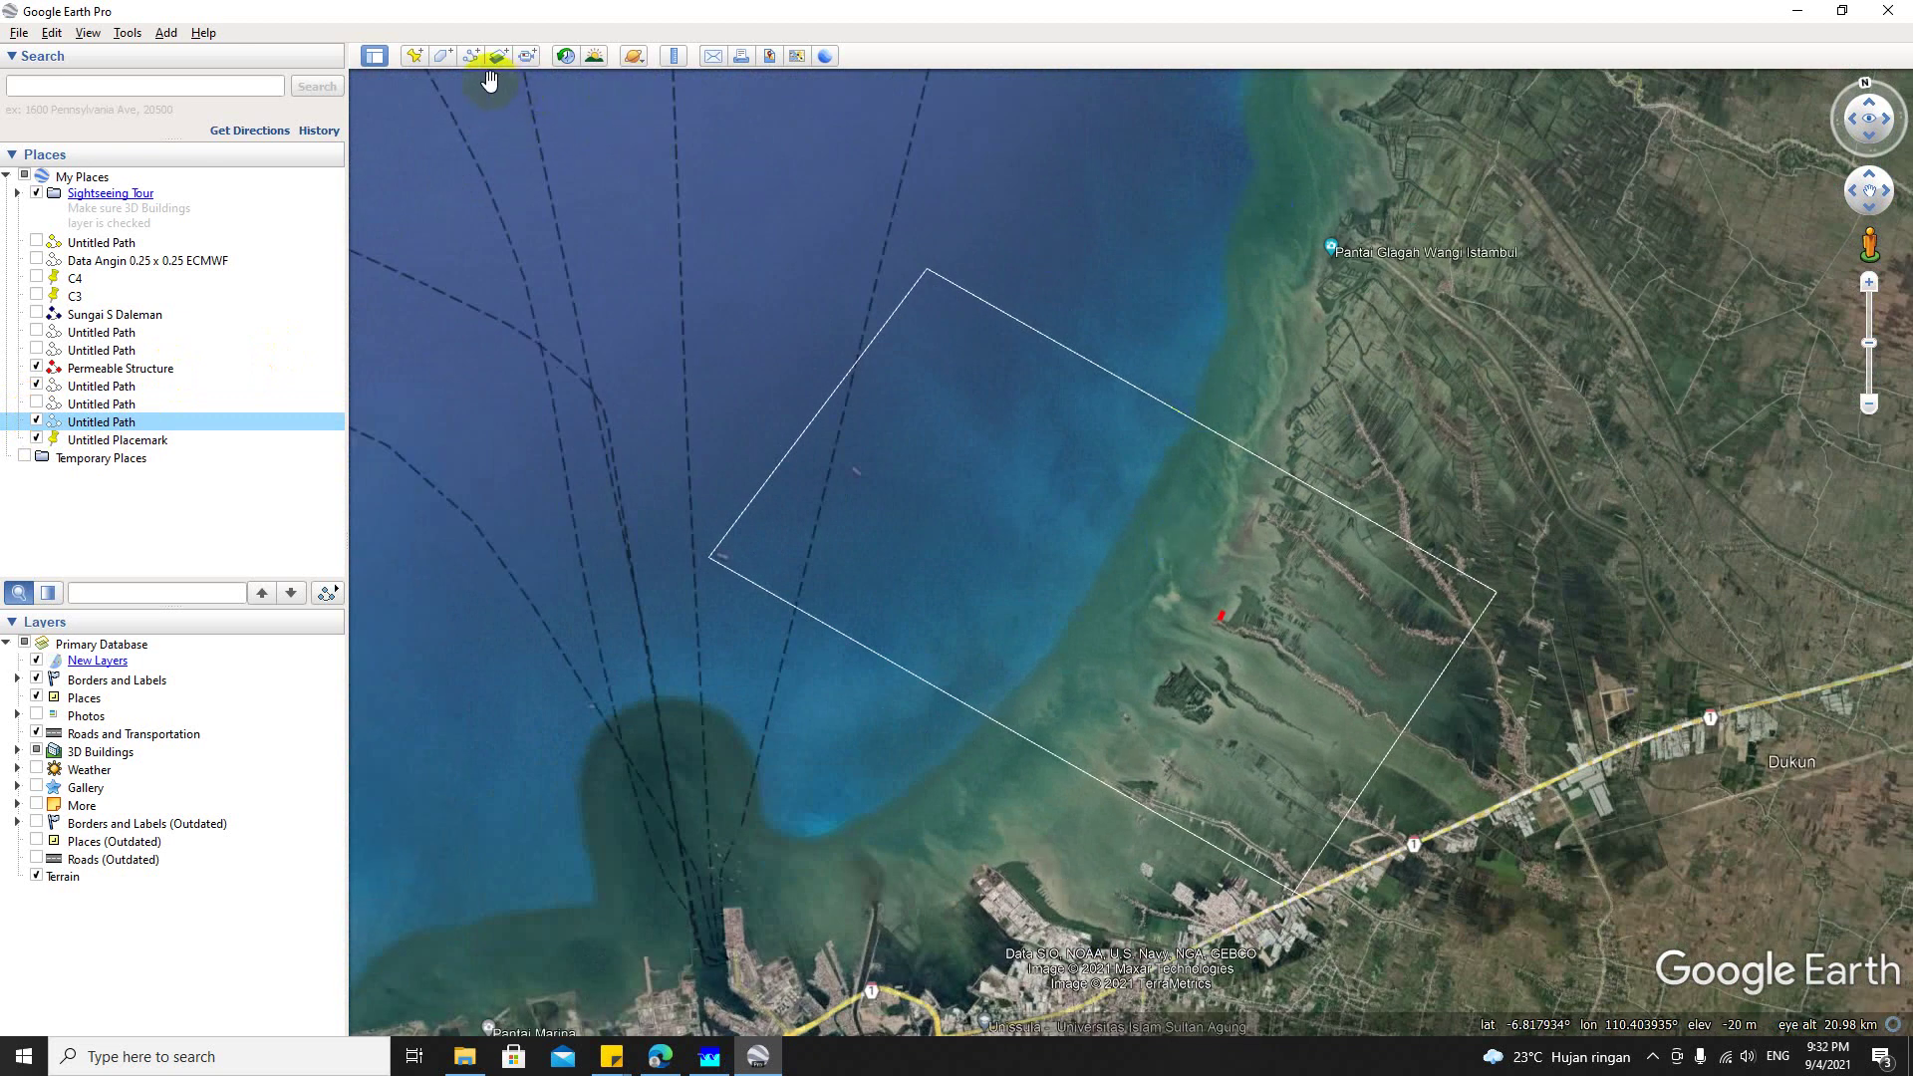
Step: Add a placemark where the domain's southwest edge meets the shoreline, at latitude -6.915633°, longitude 110.466052°
click(415, 55)
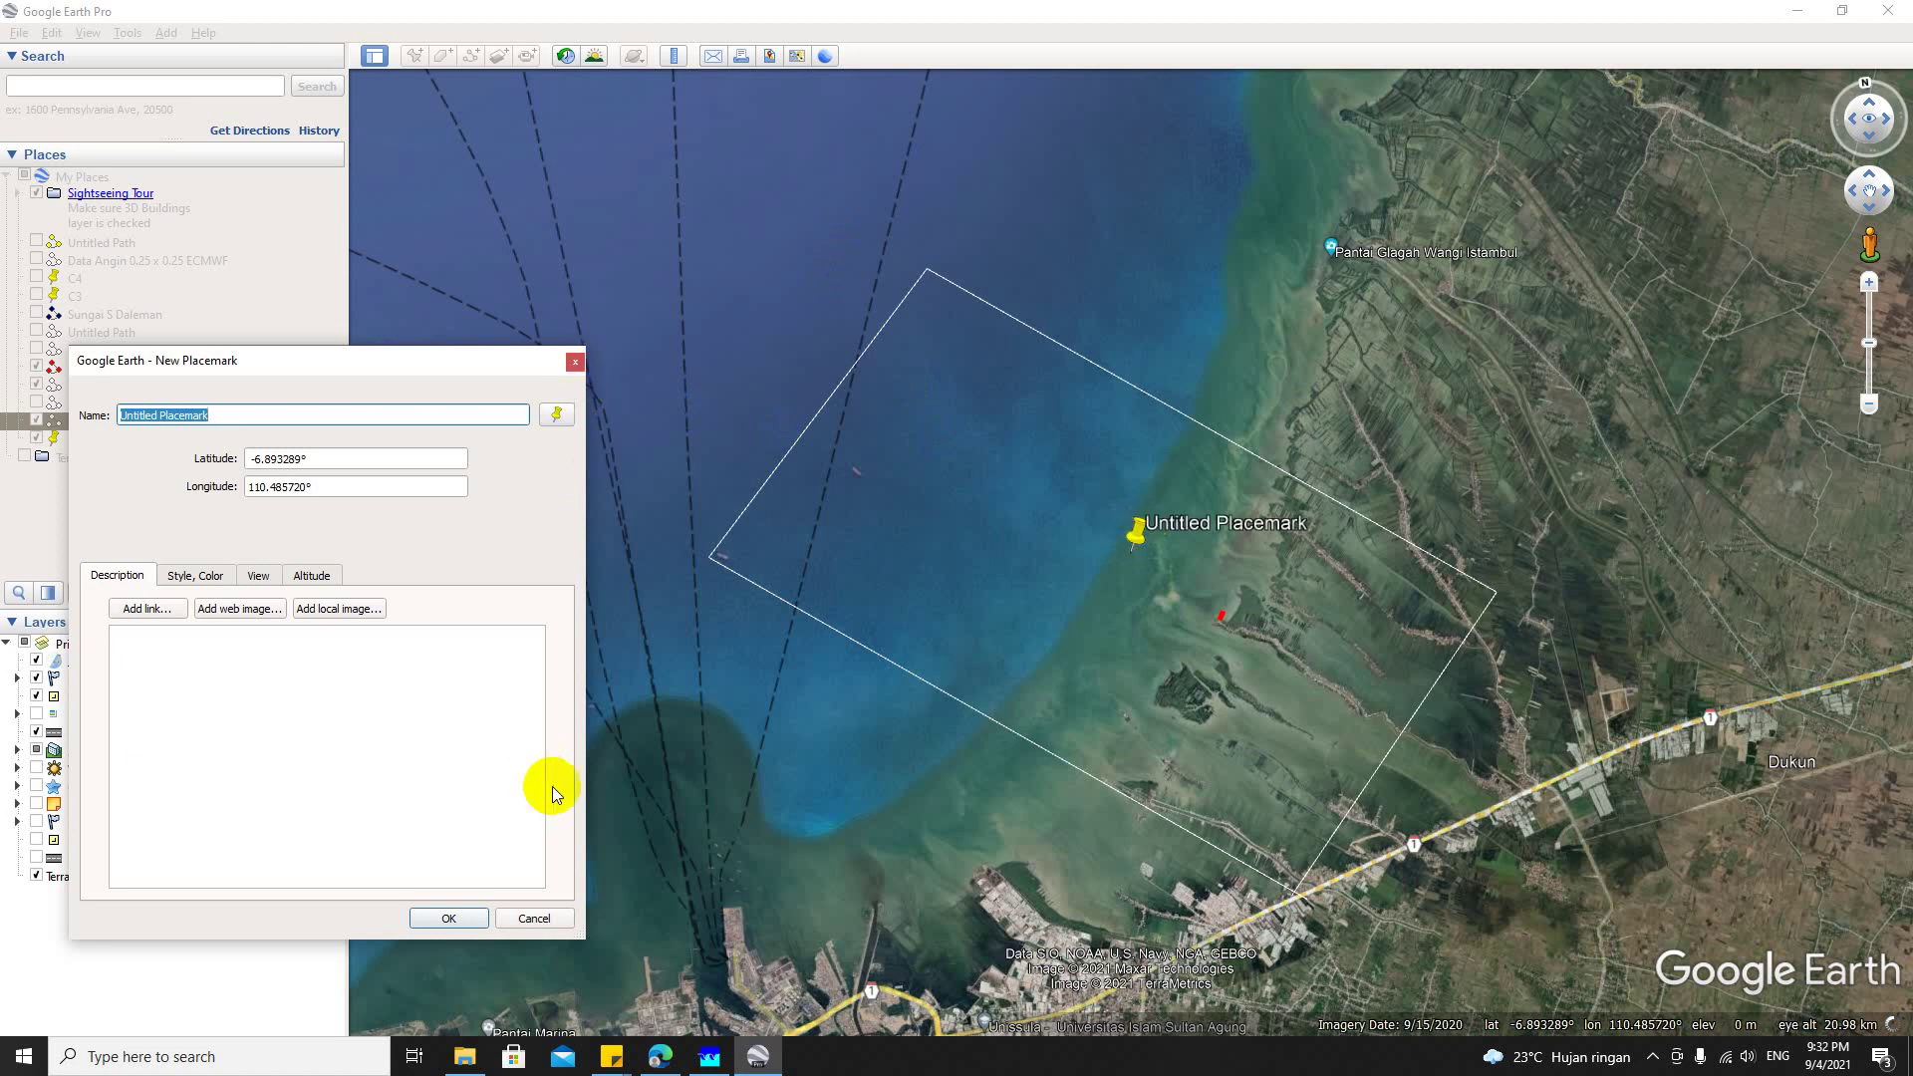
click(396, 369)
drag(397, 369, 367, 407)
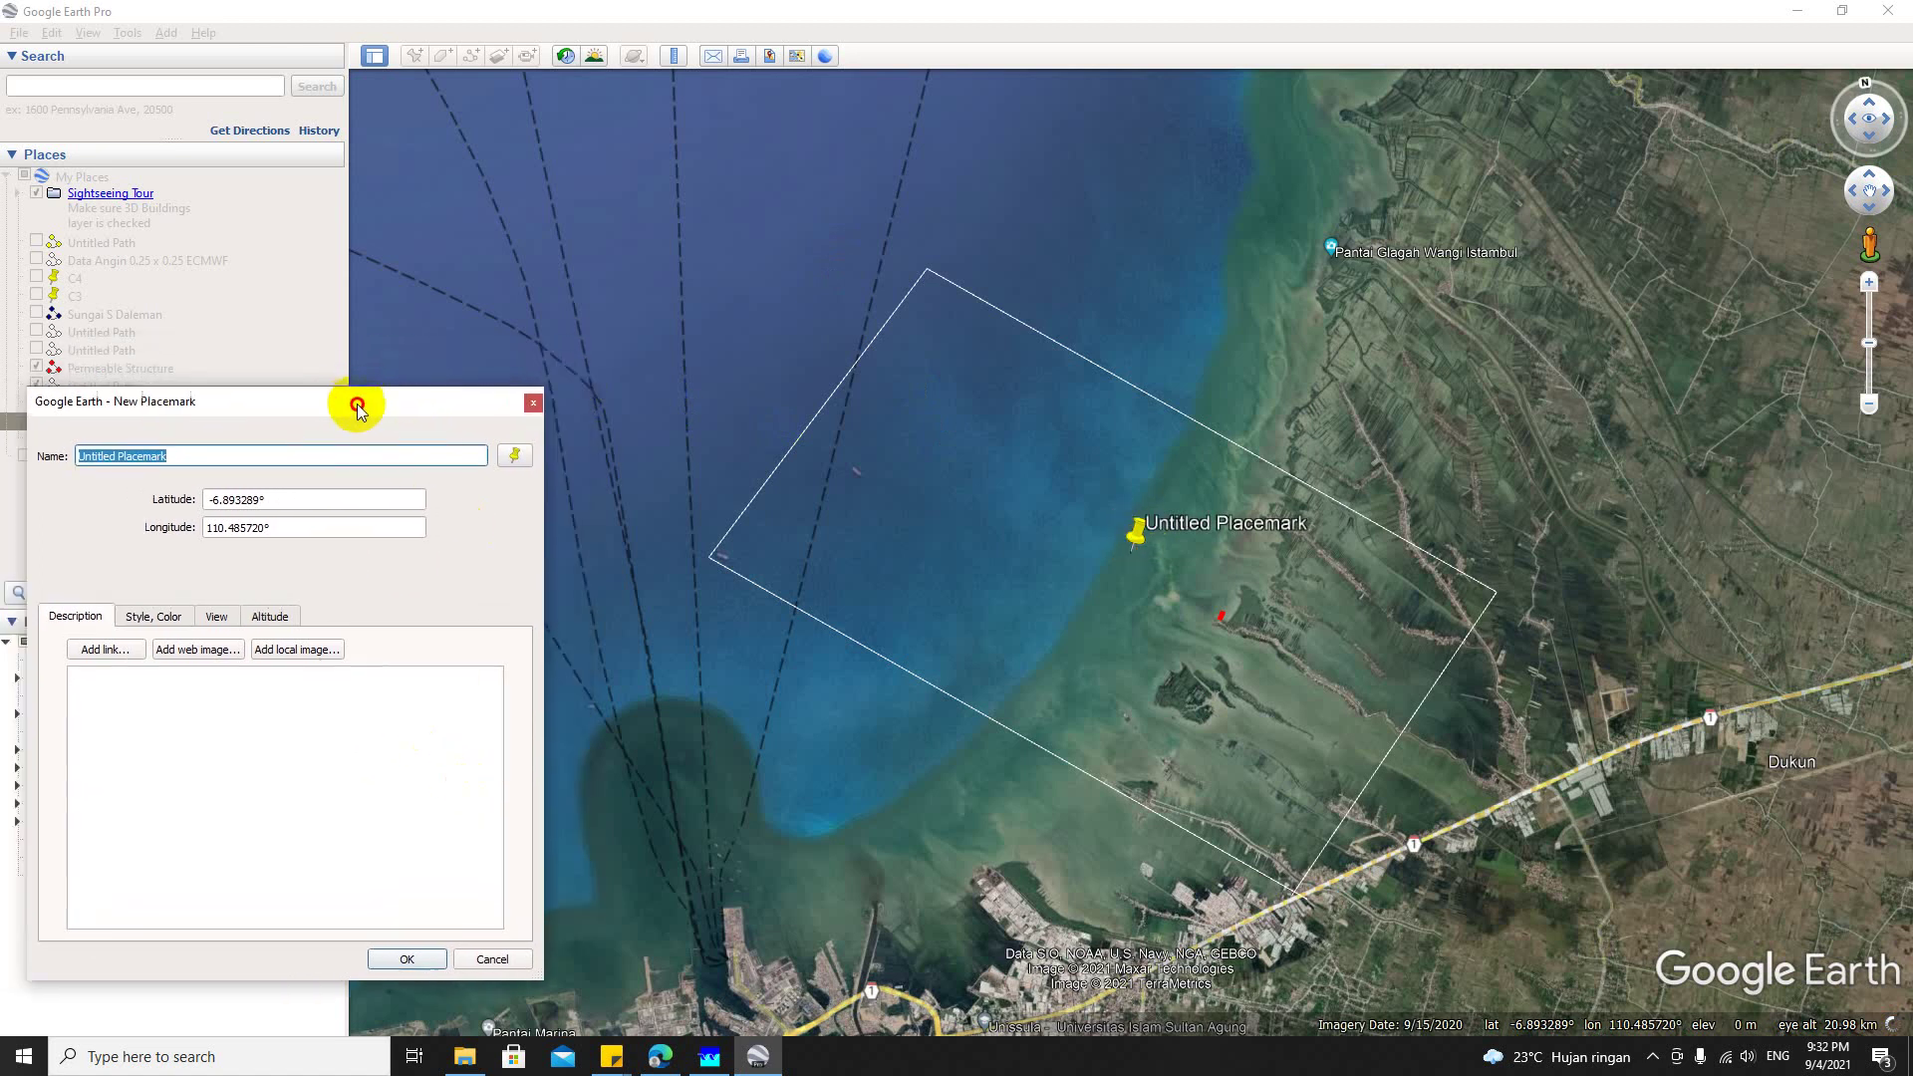
drag(1133, 562, 1010, 737)
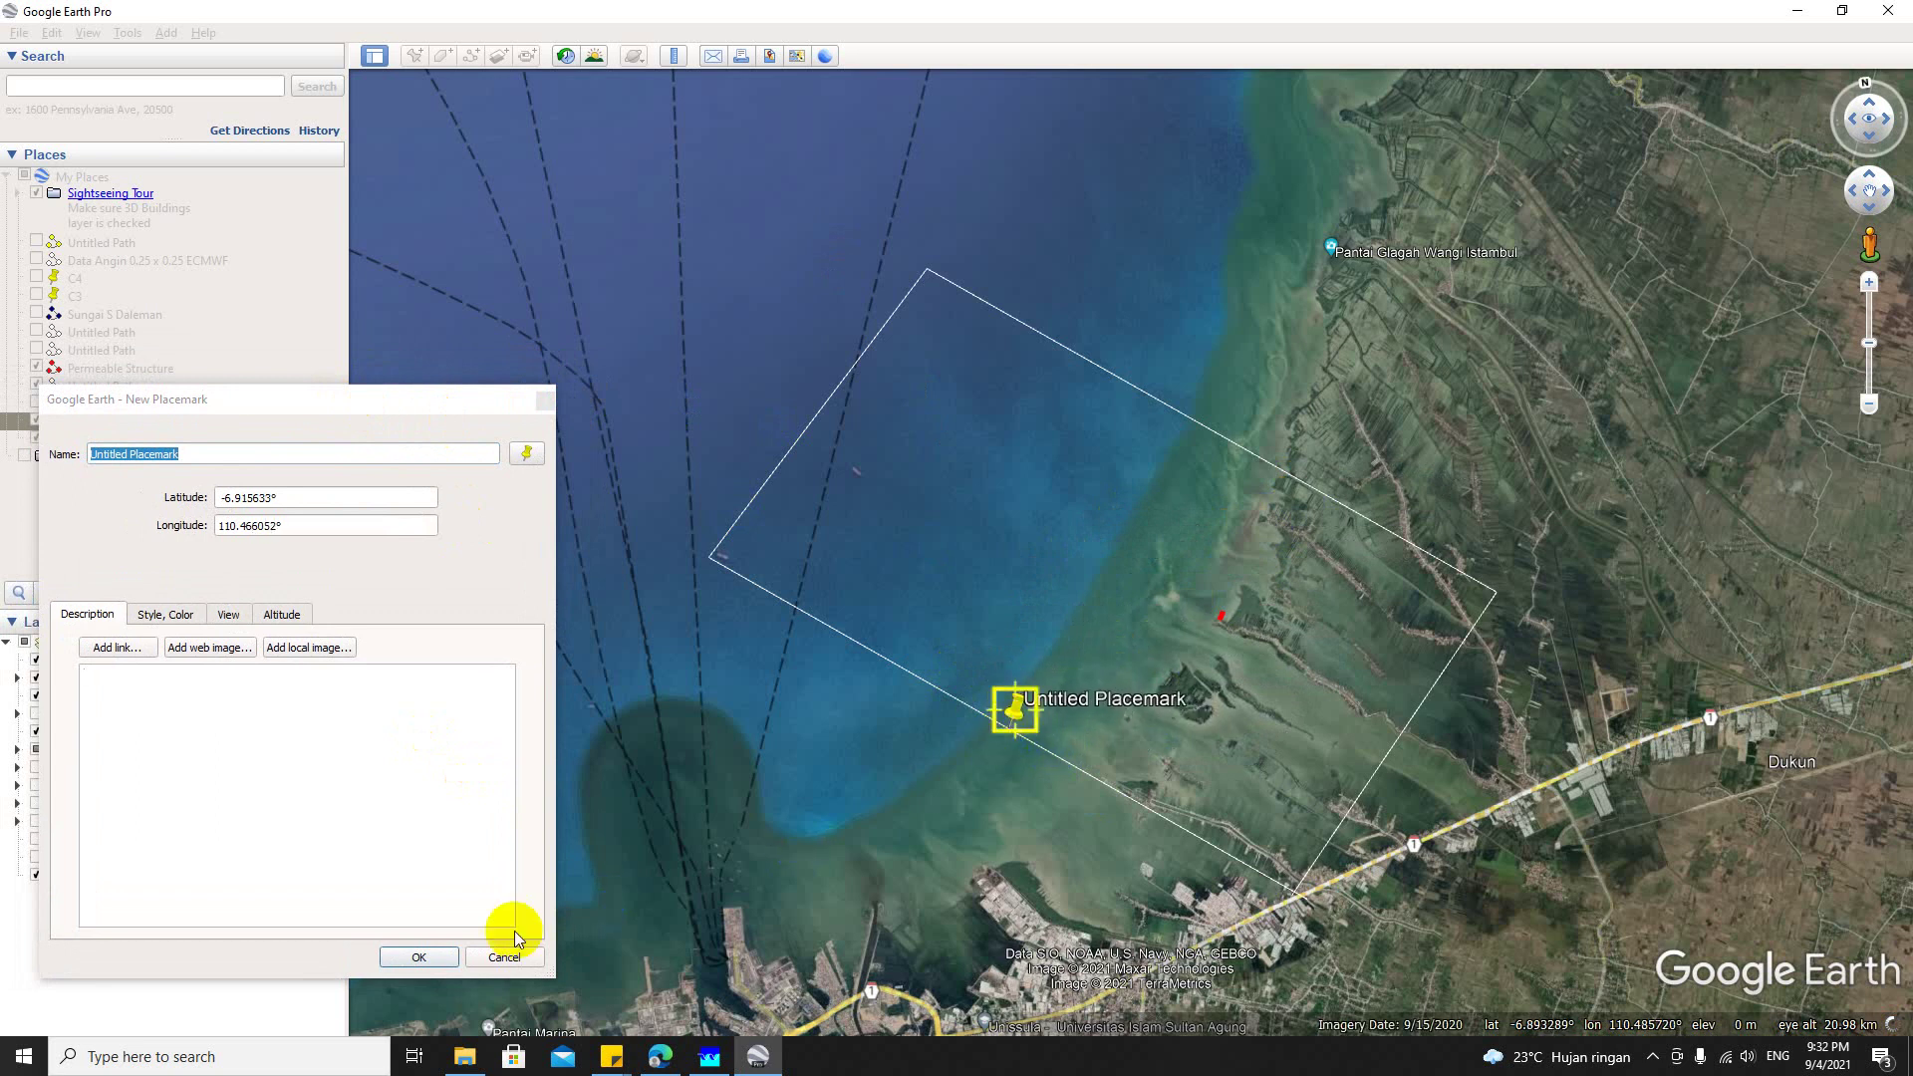
click(411, 952)
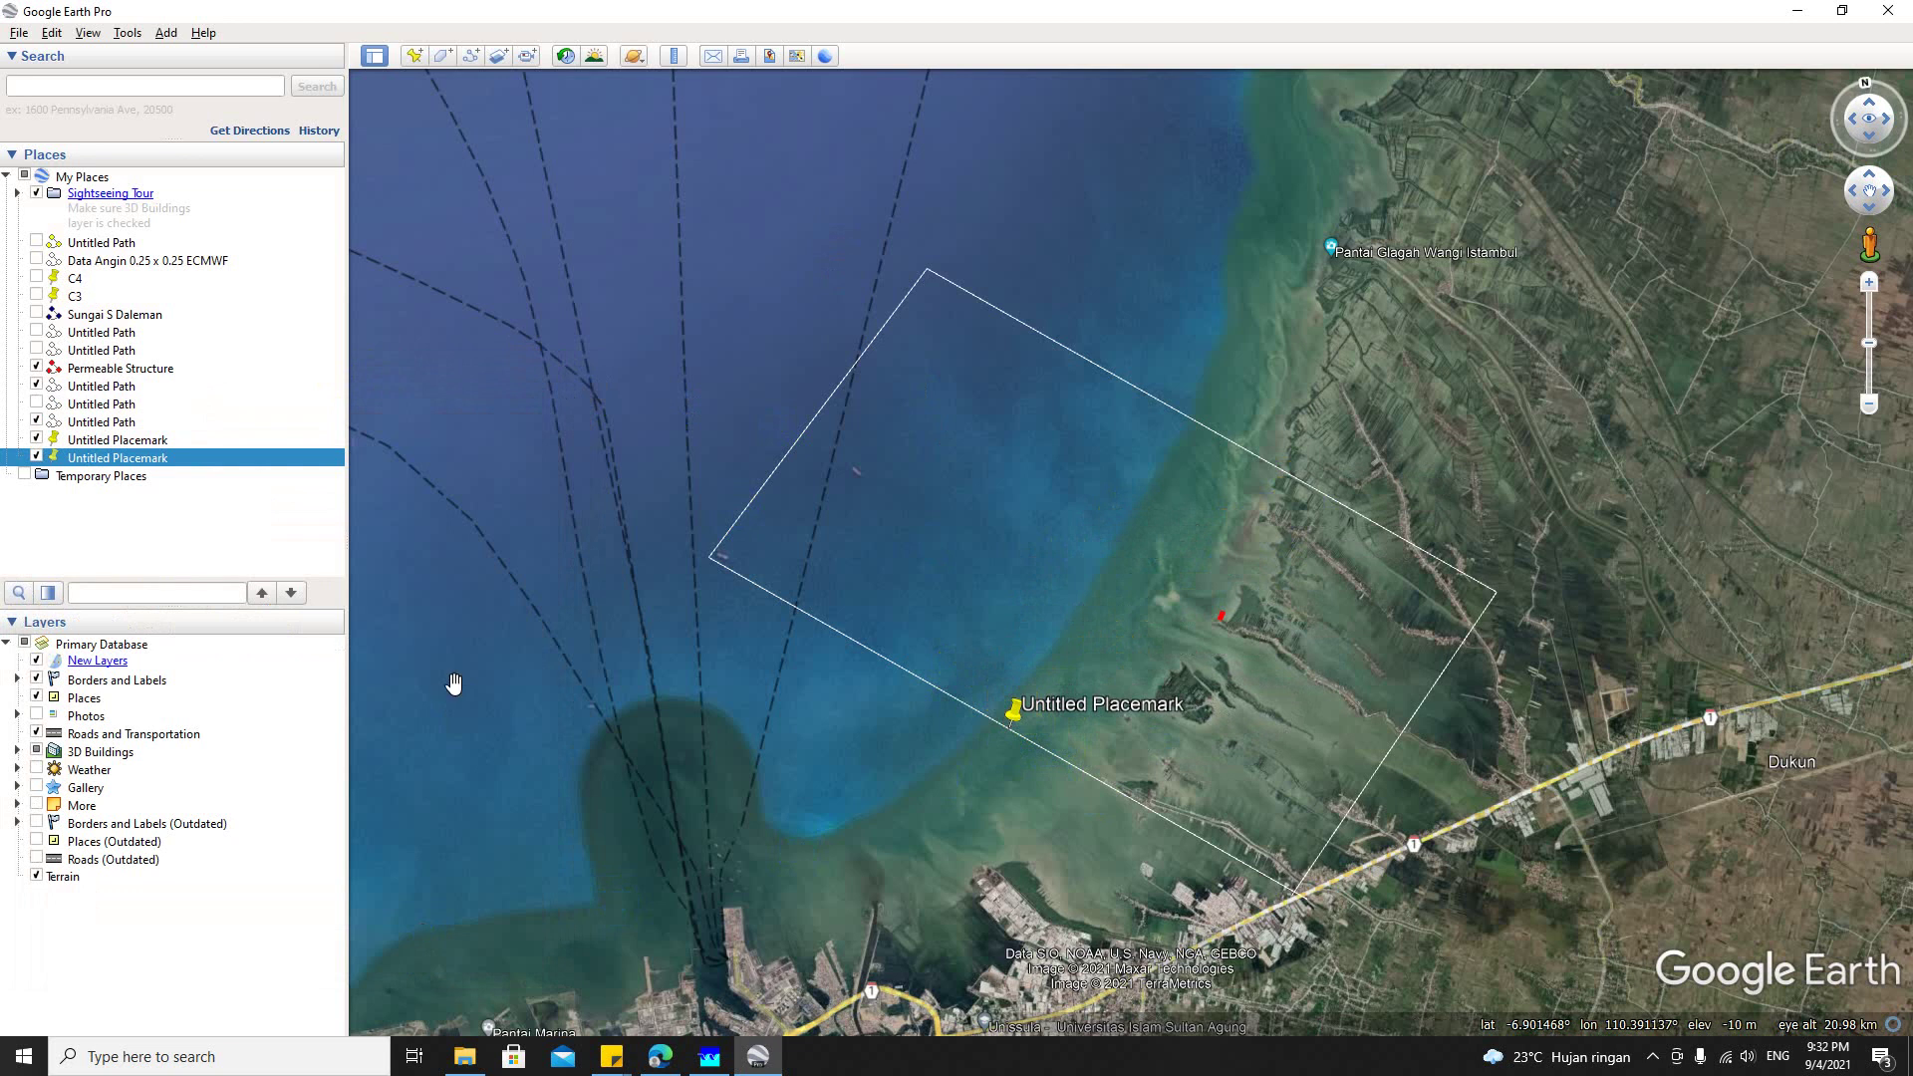
Step: Add placemarks at the two offshore corners of the rectangular domain, first the western corner and then the northern one
click(415, 58)
drag(1116, 553, 695, 566)
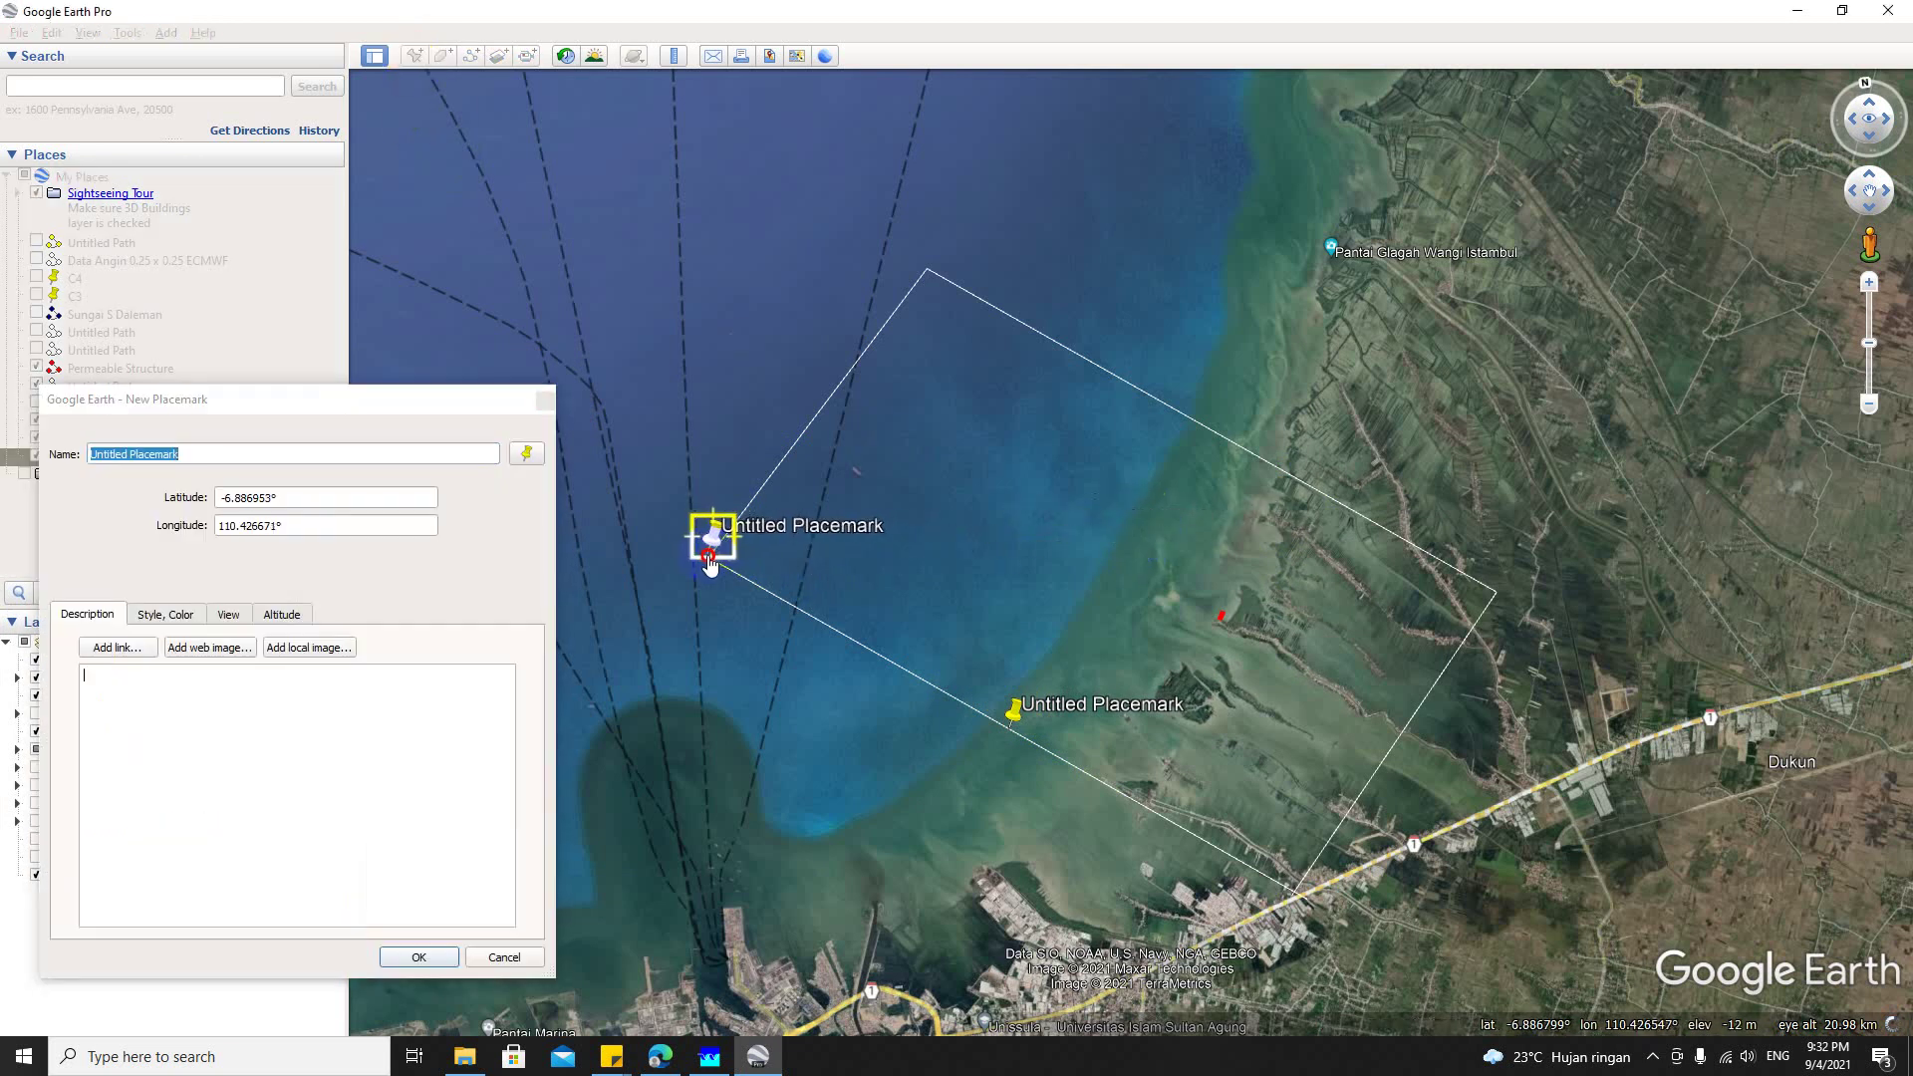
click(419, 959)
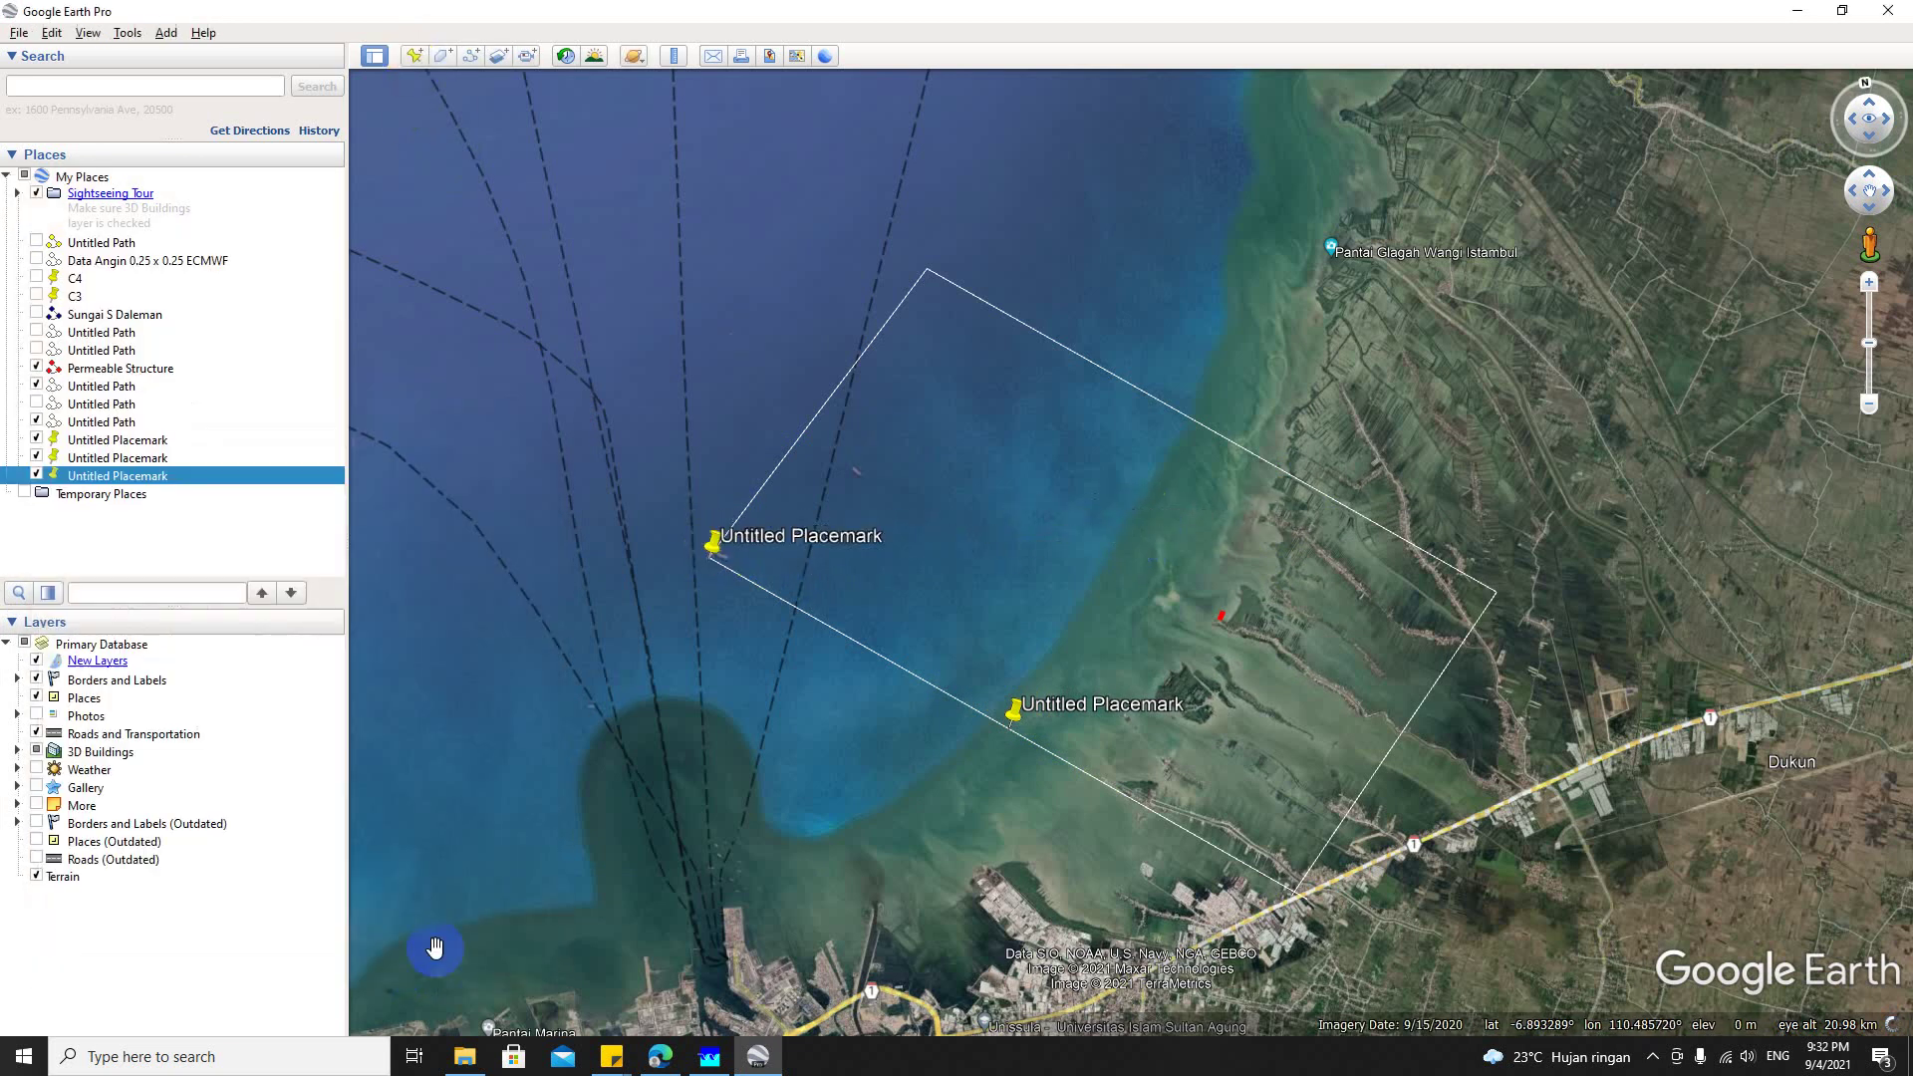
click(414, 56)
drag(1129, 538, 922, 261)
click(413, 958)
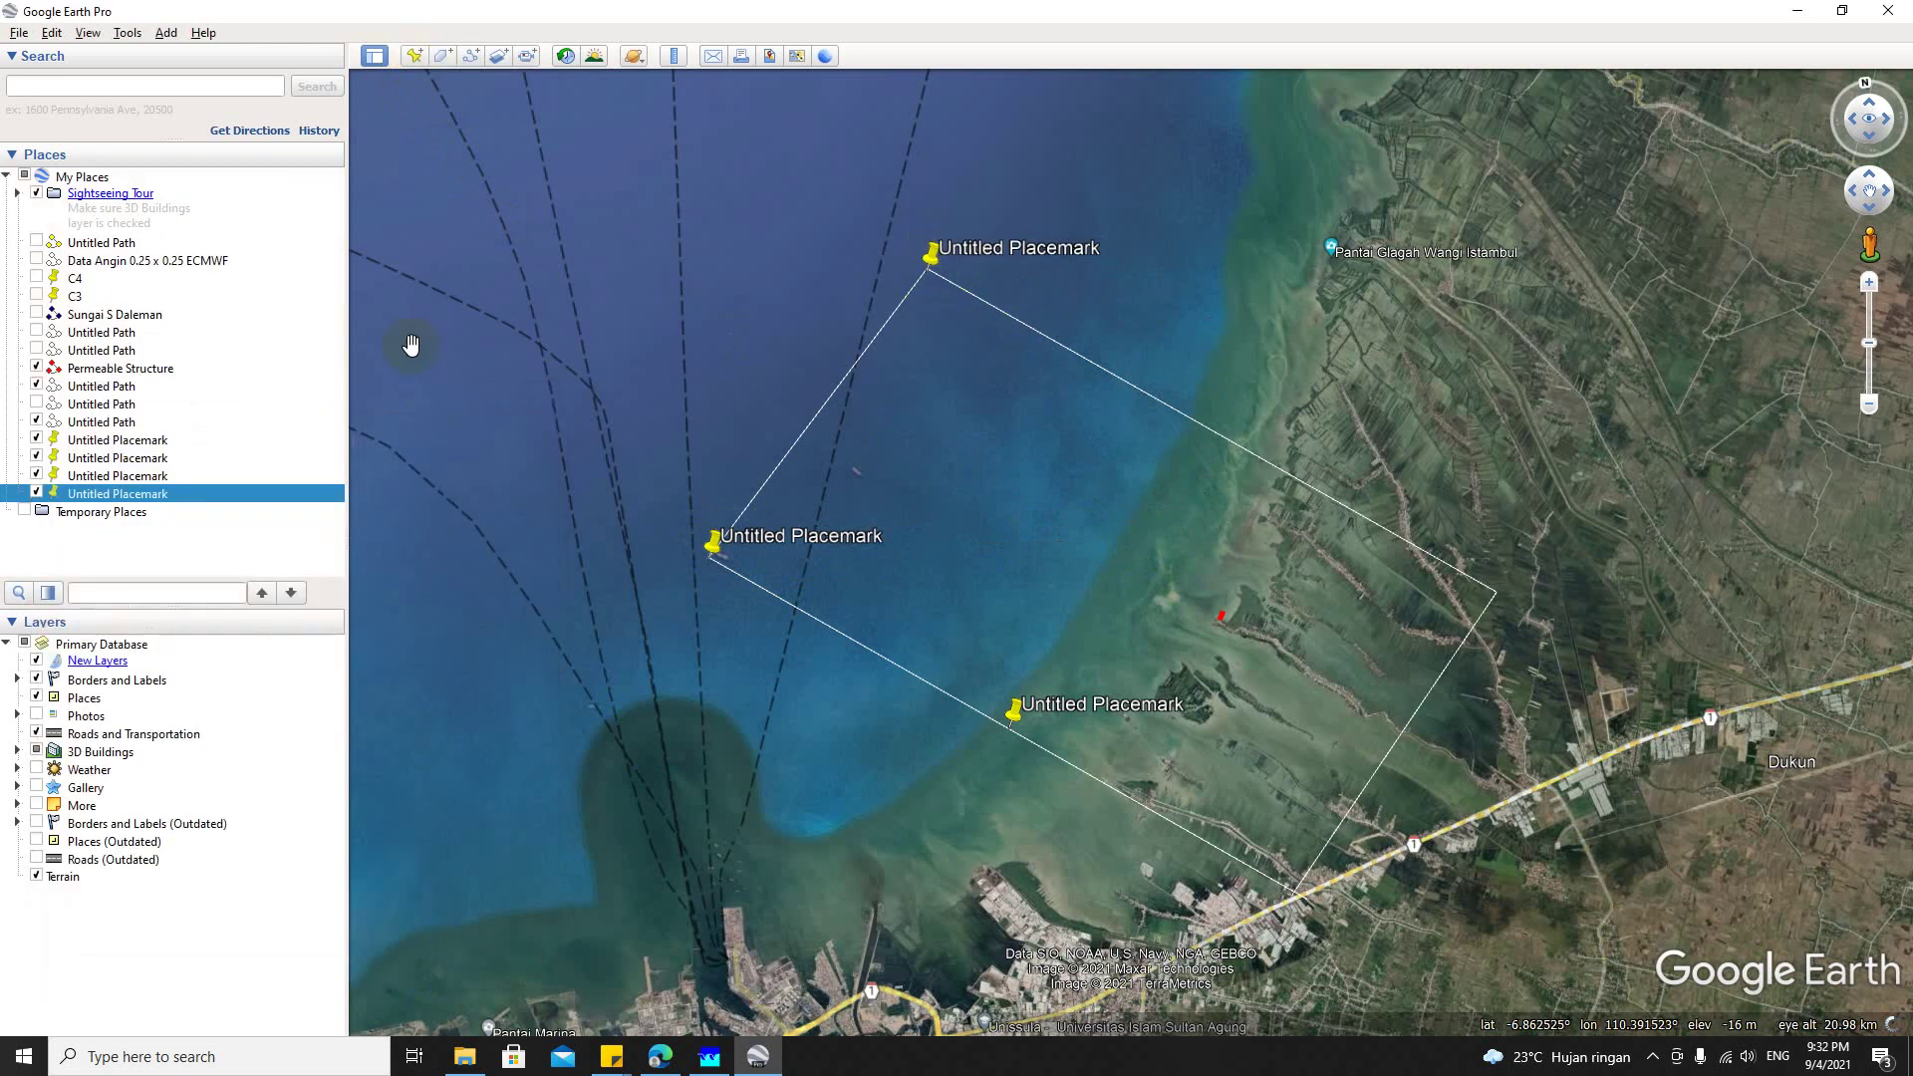
Step: Add a placemark where the domain's northeast edge meets the shoreline, at latitude -6.877283°, longitude 110.498118°
click(414, 57)
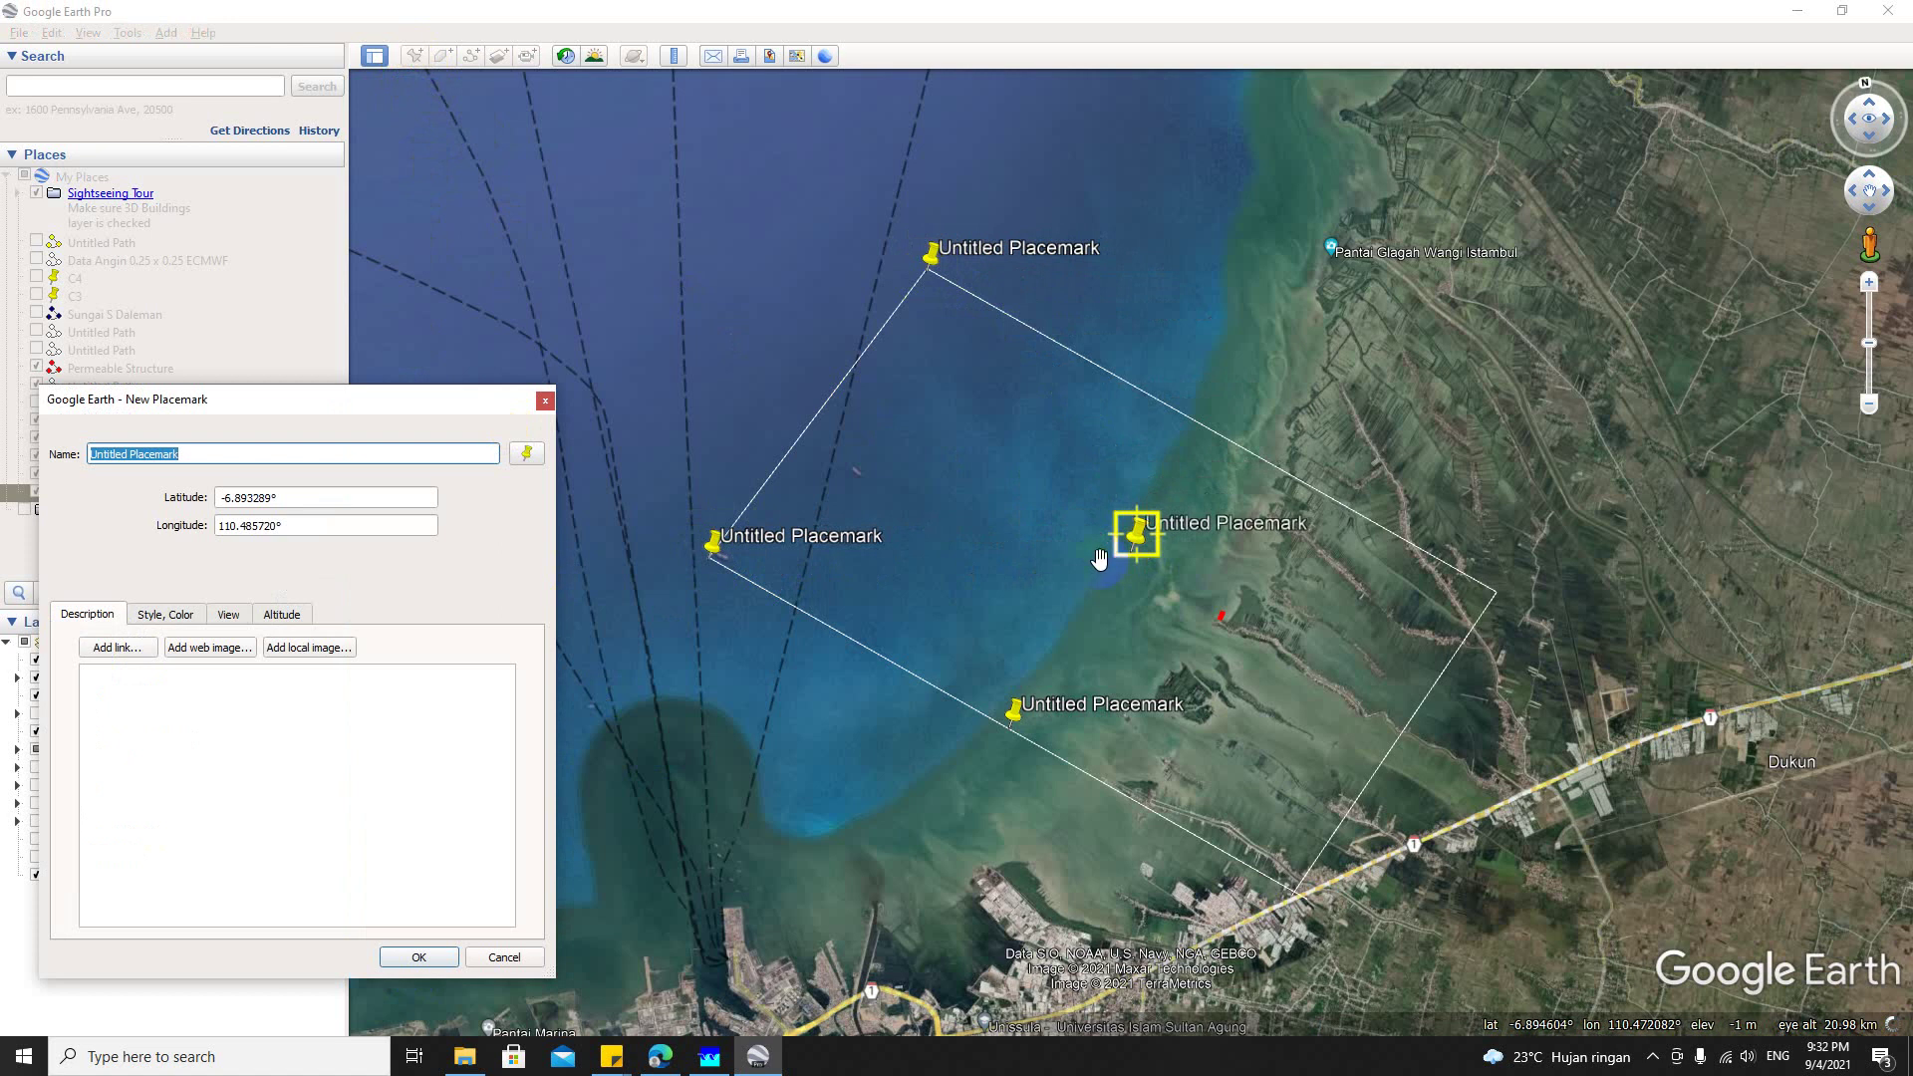
drag(1135, 558, 1207, 439)
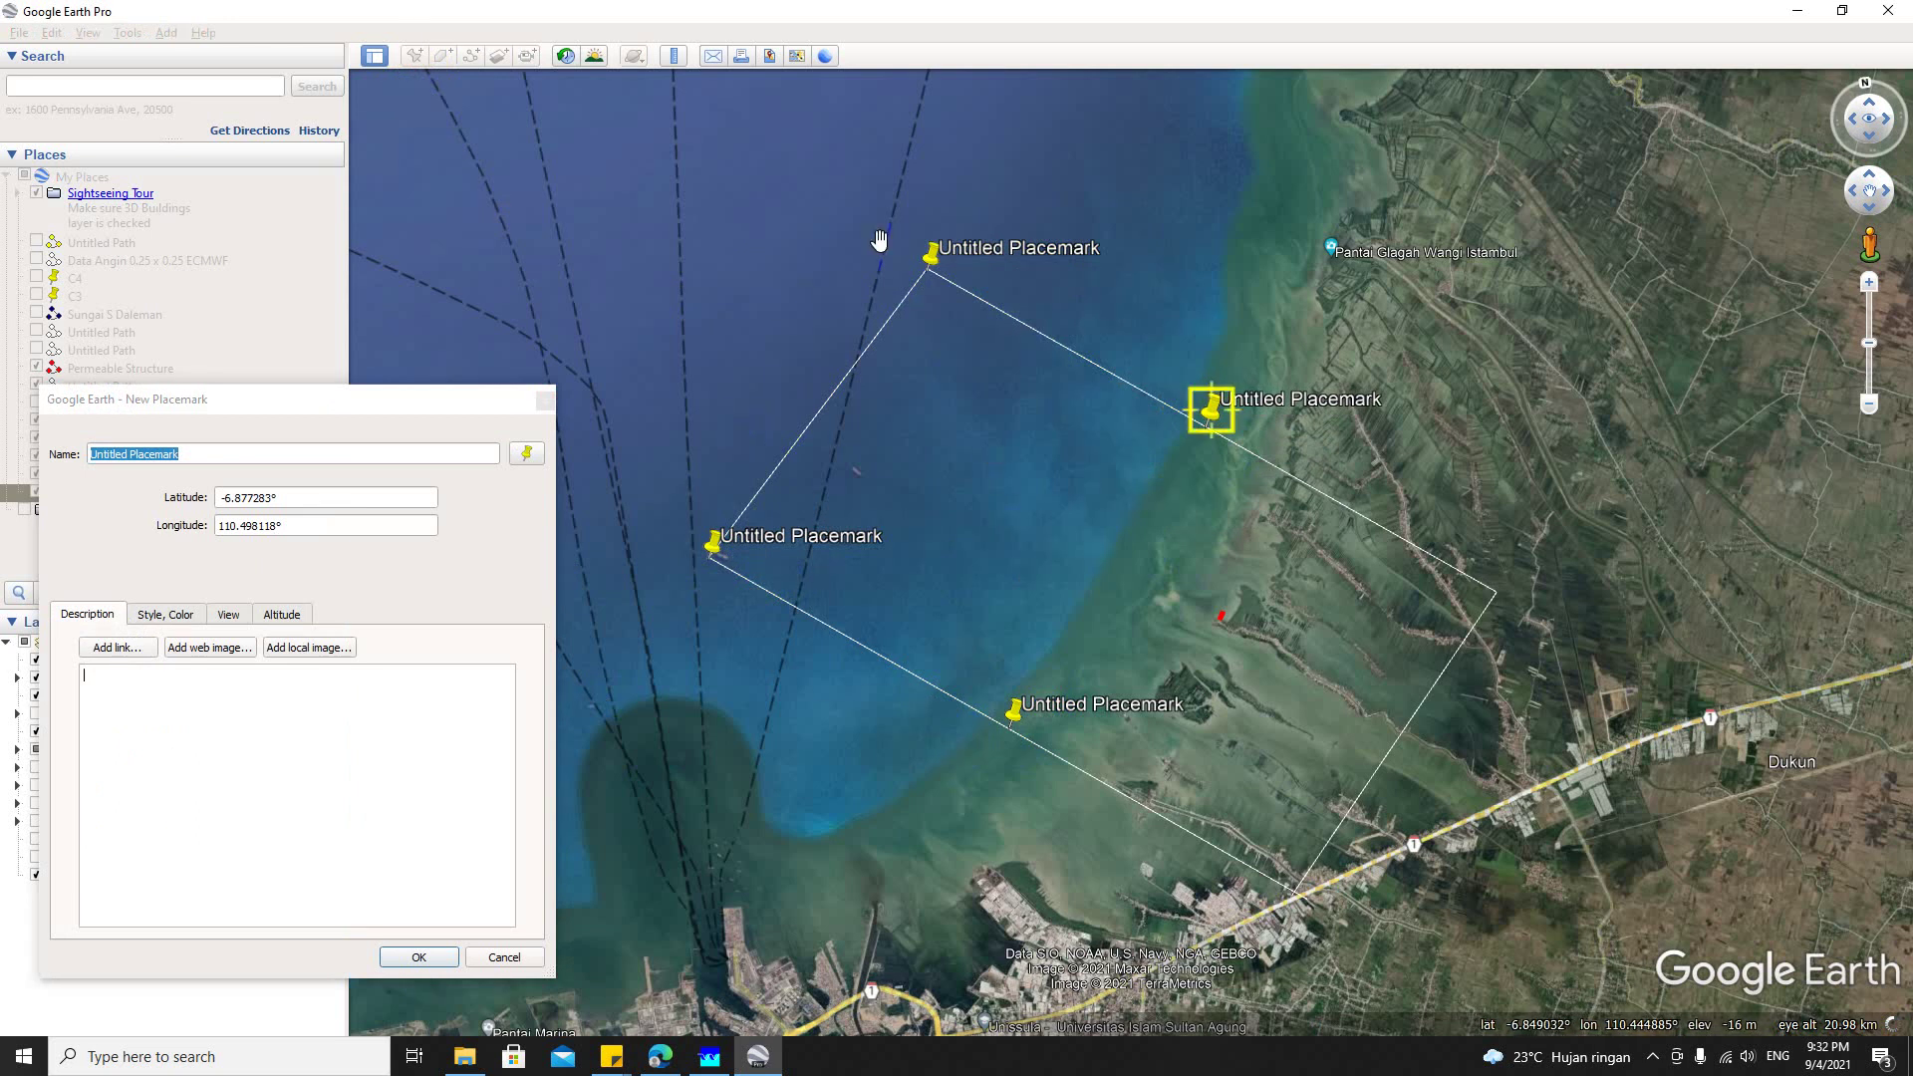
click(601, 759)
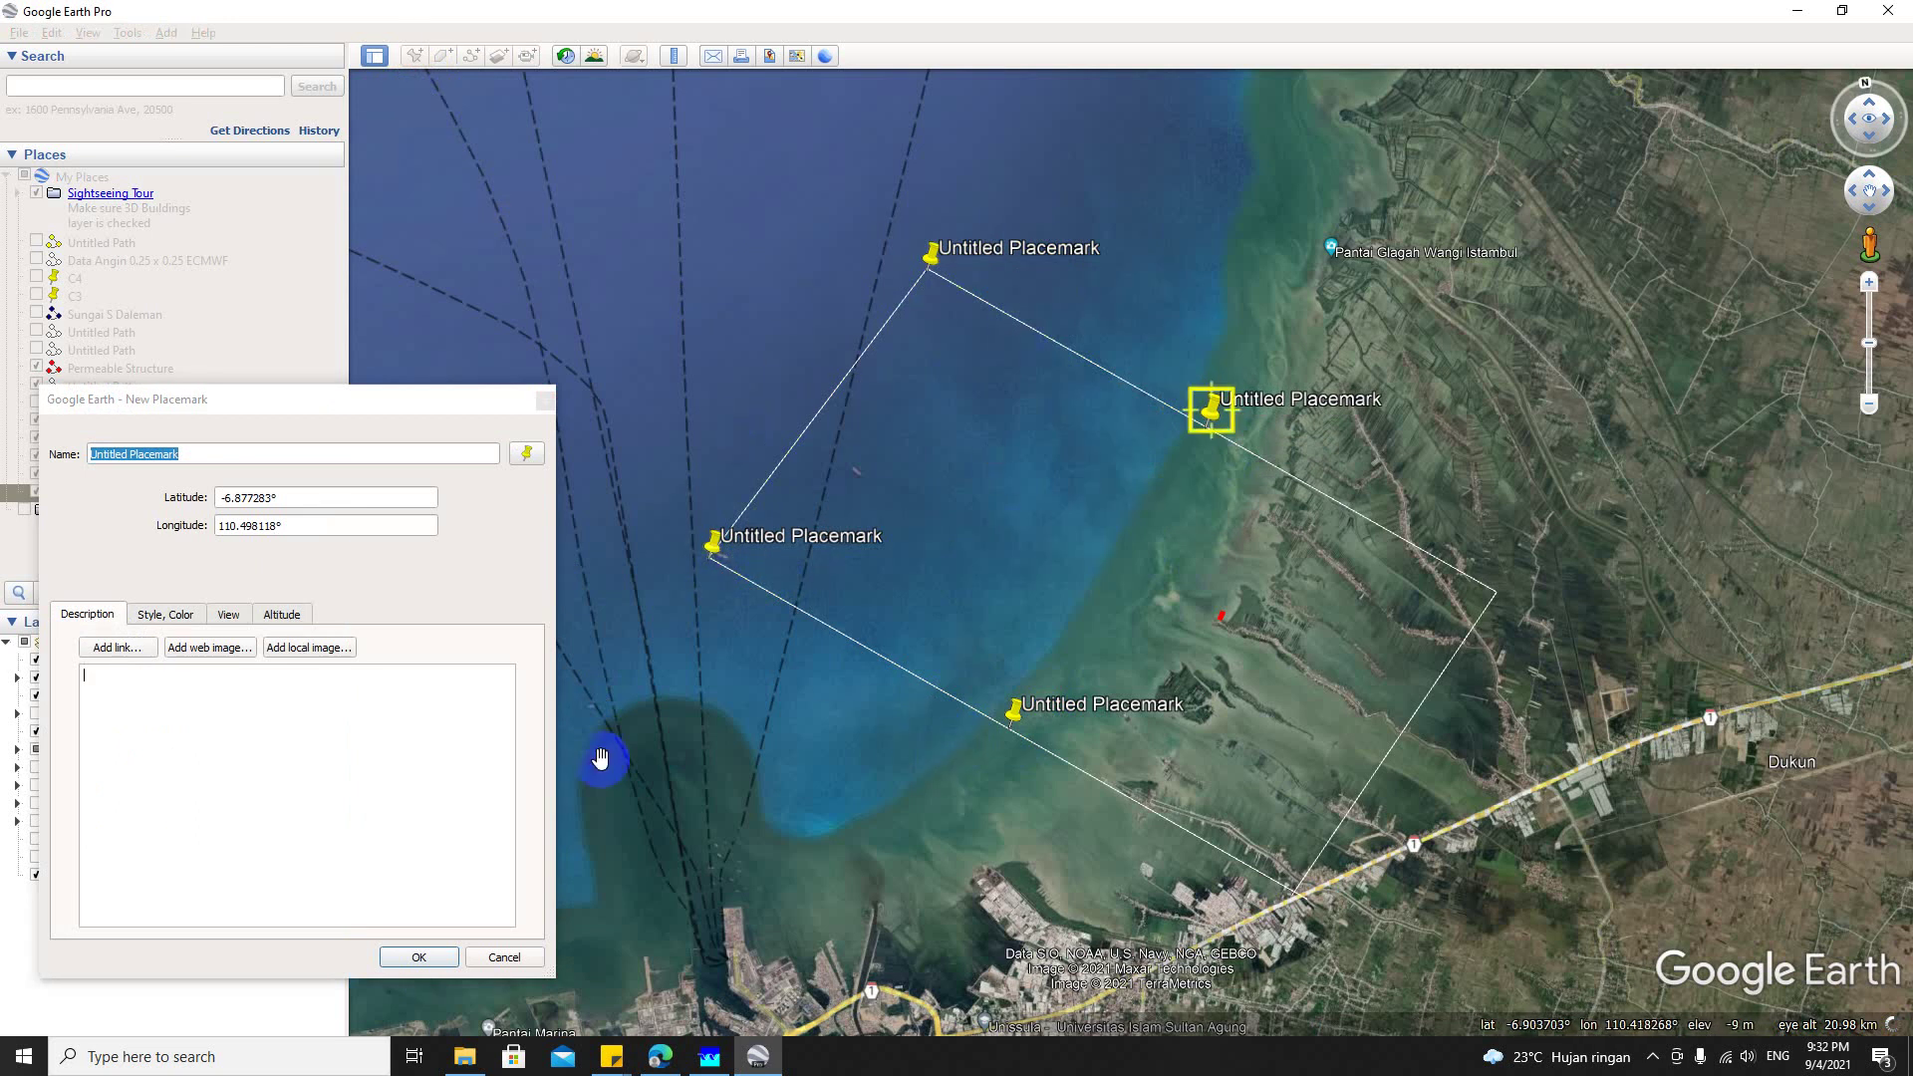
click(433, 954)
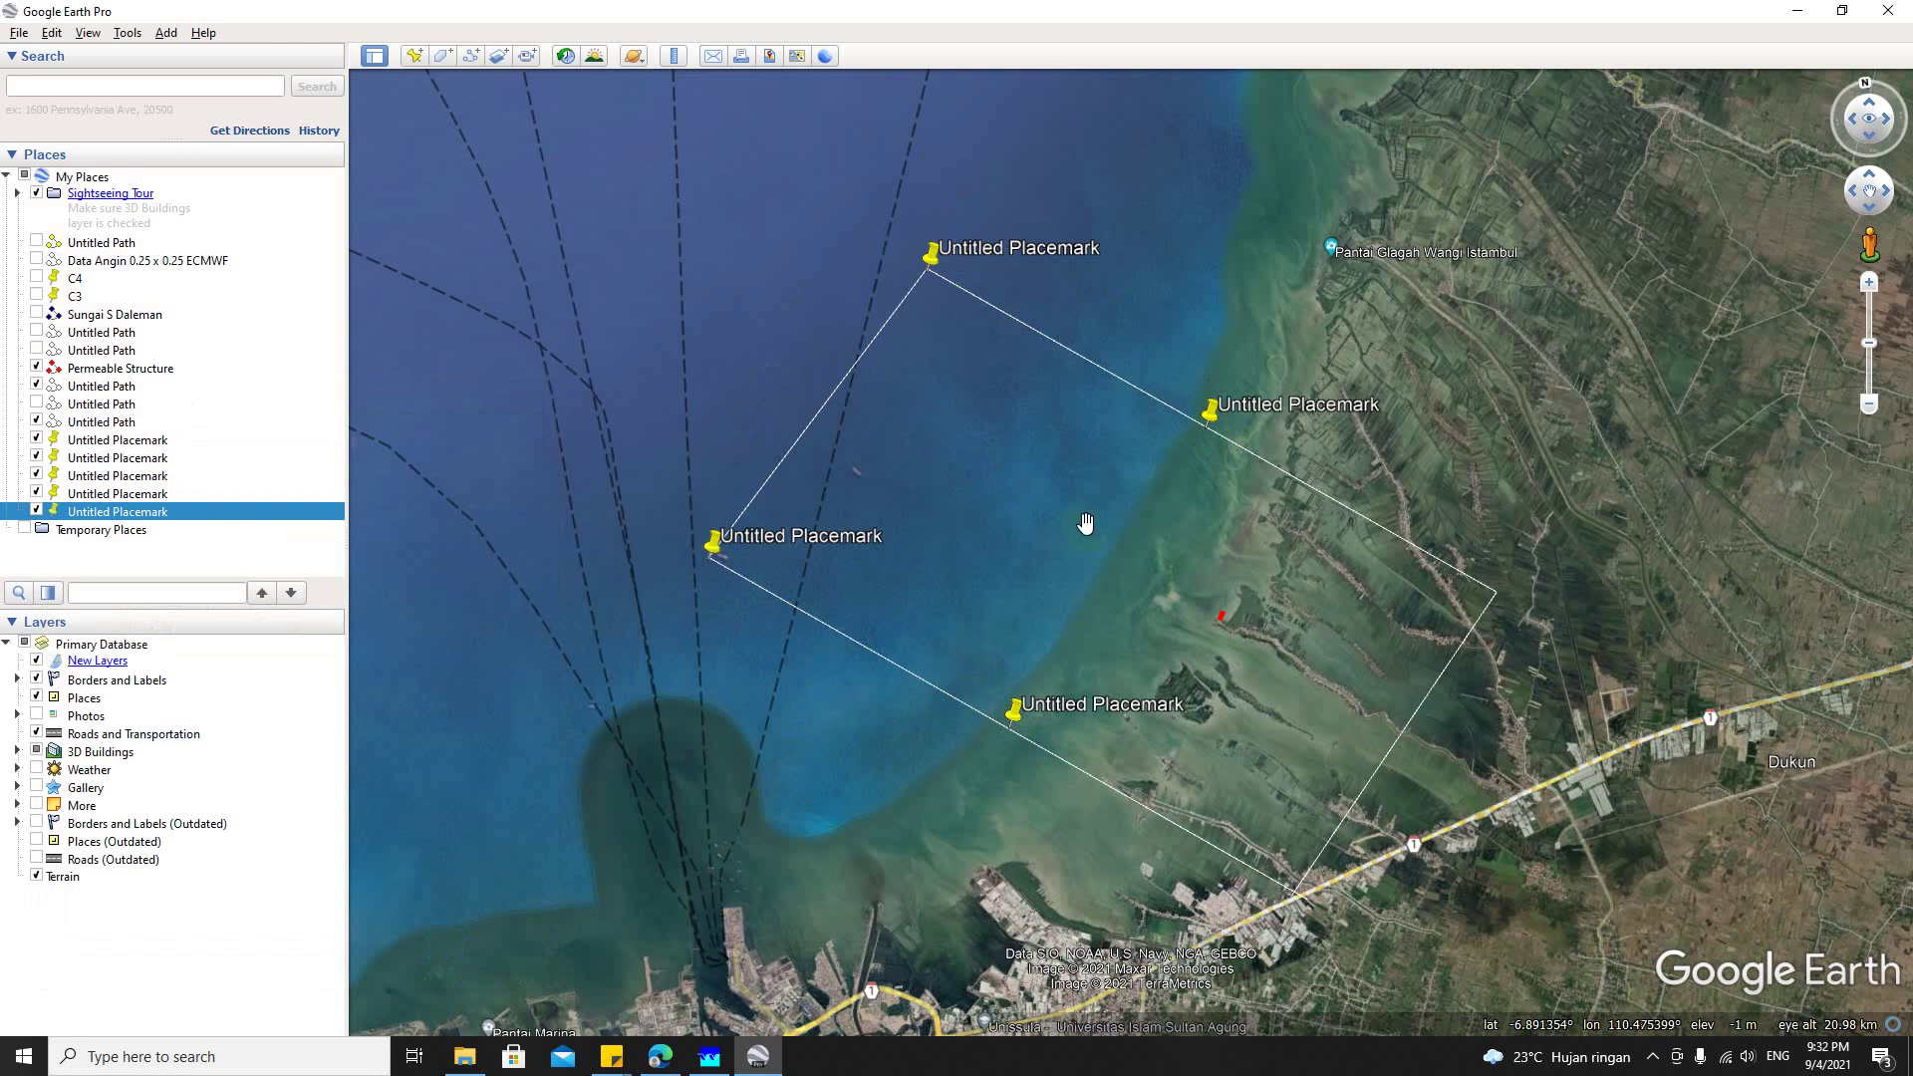
Step: Switch to Microsoft Edge, search the web for "download pasut big" in a new tab and open the tides.big.go.id site
click(1798, 11)
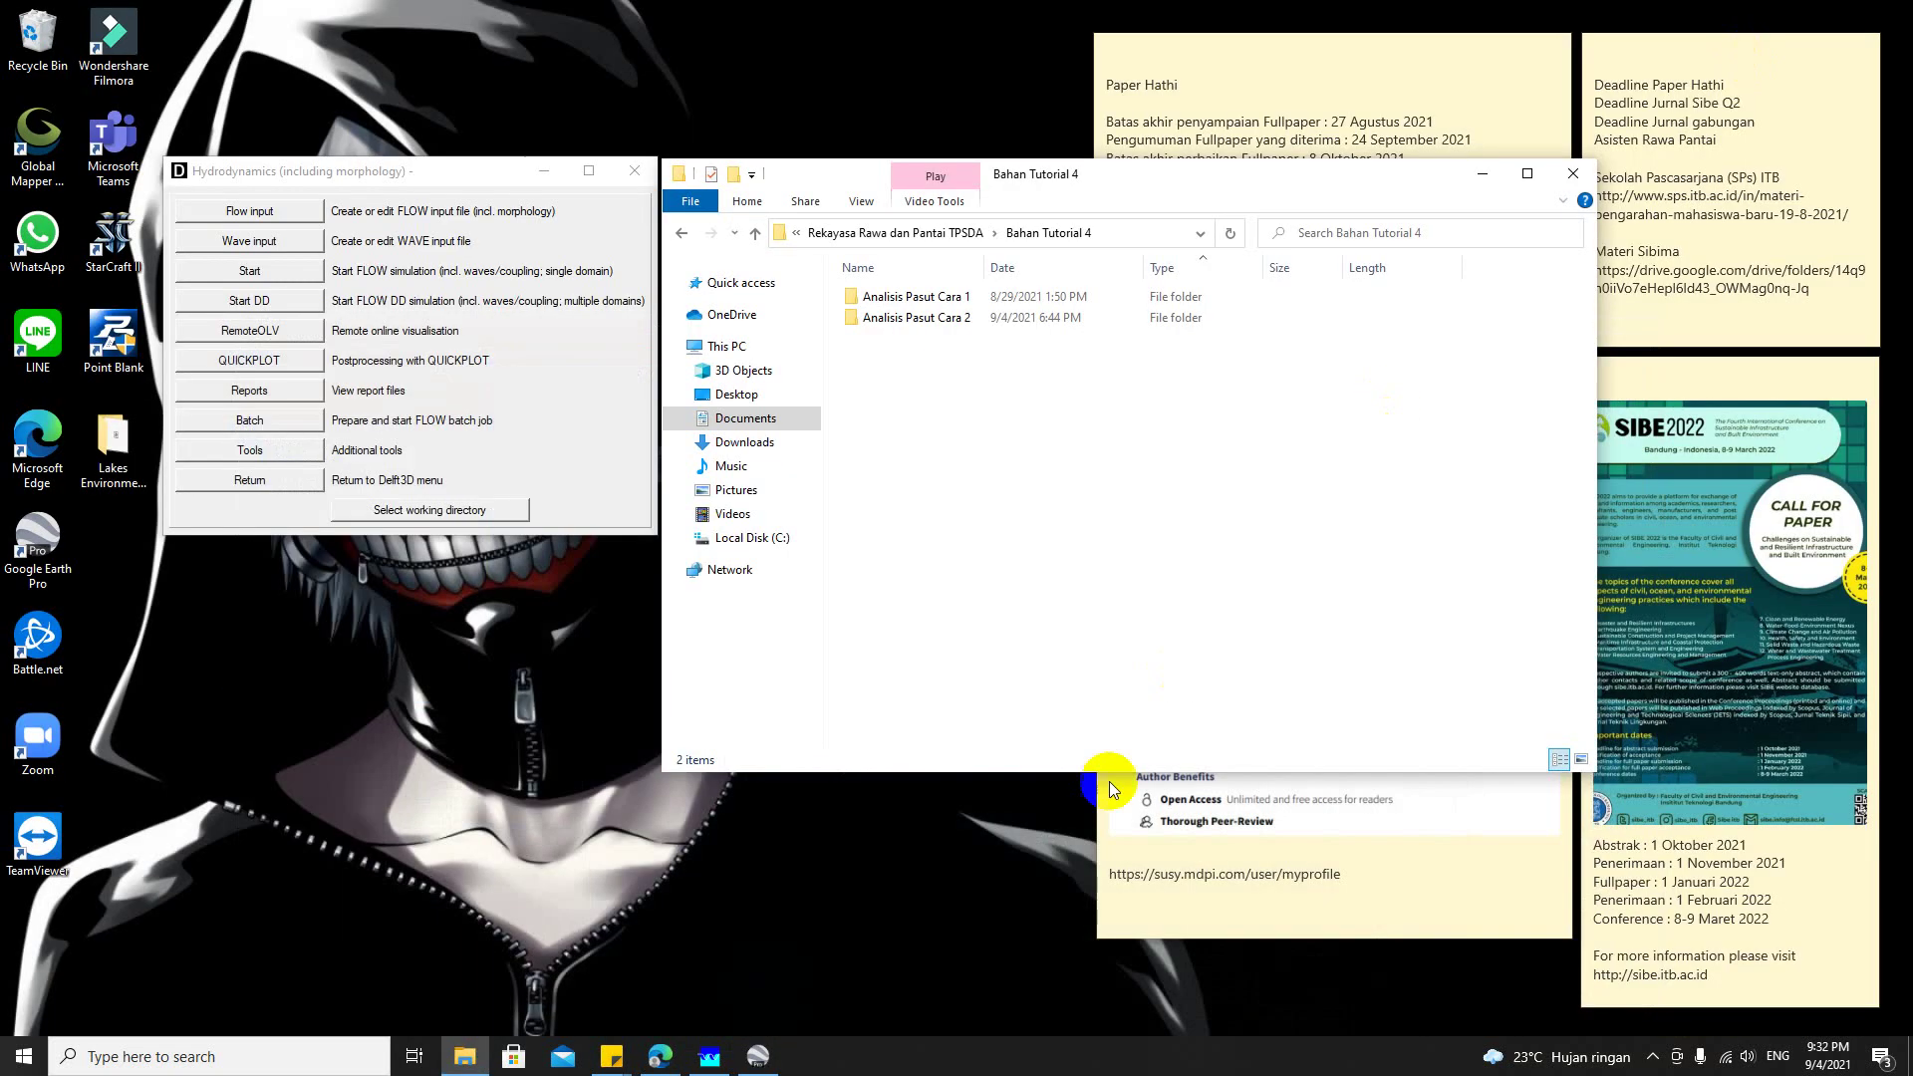
click(660, 1055)
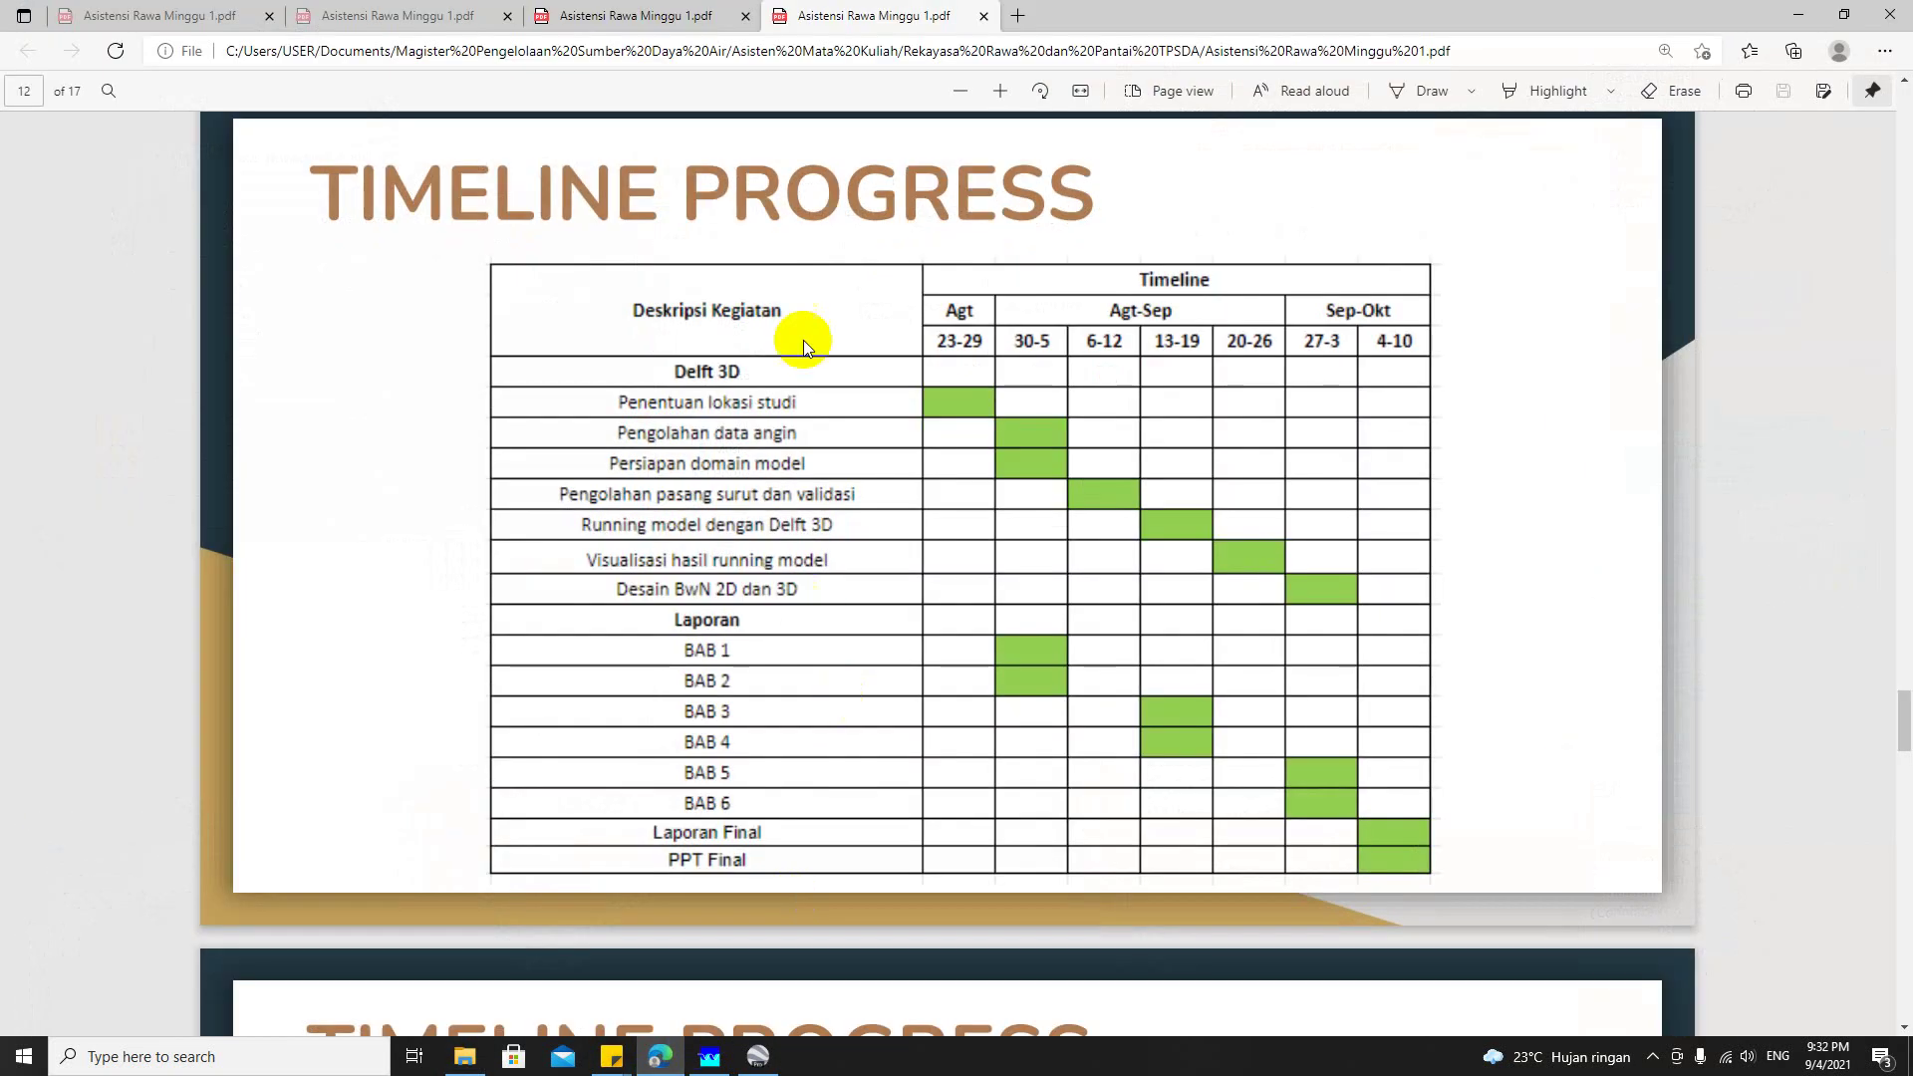
click(1017, 14)
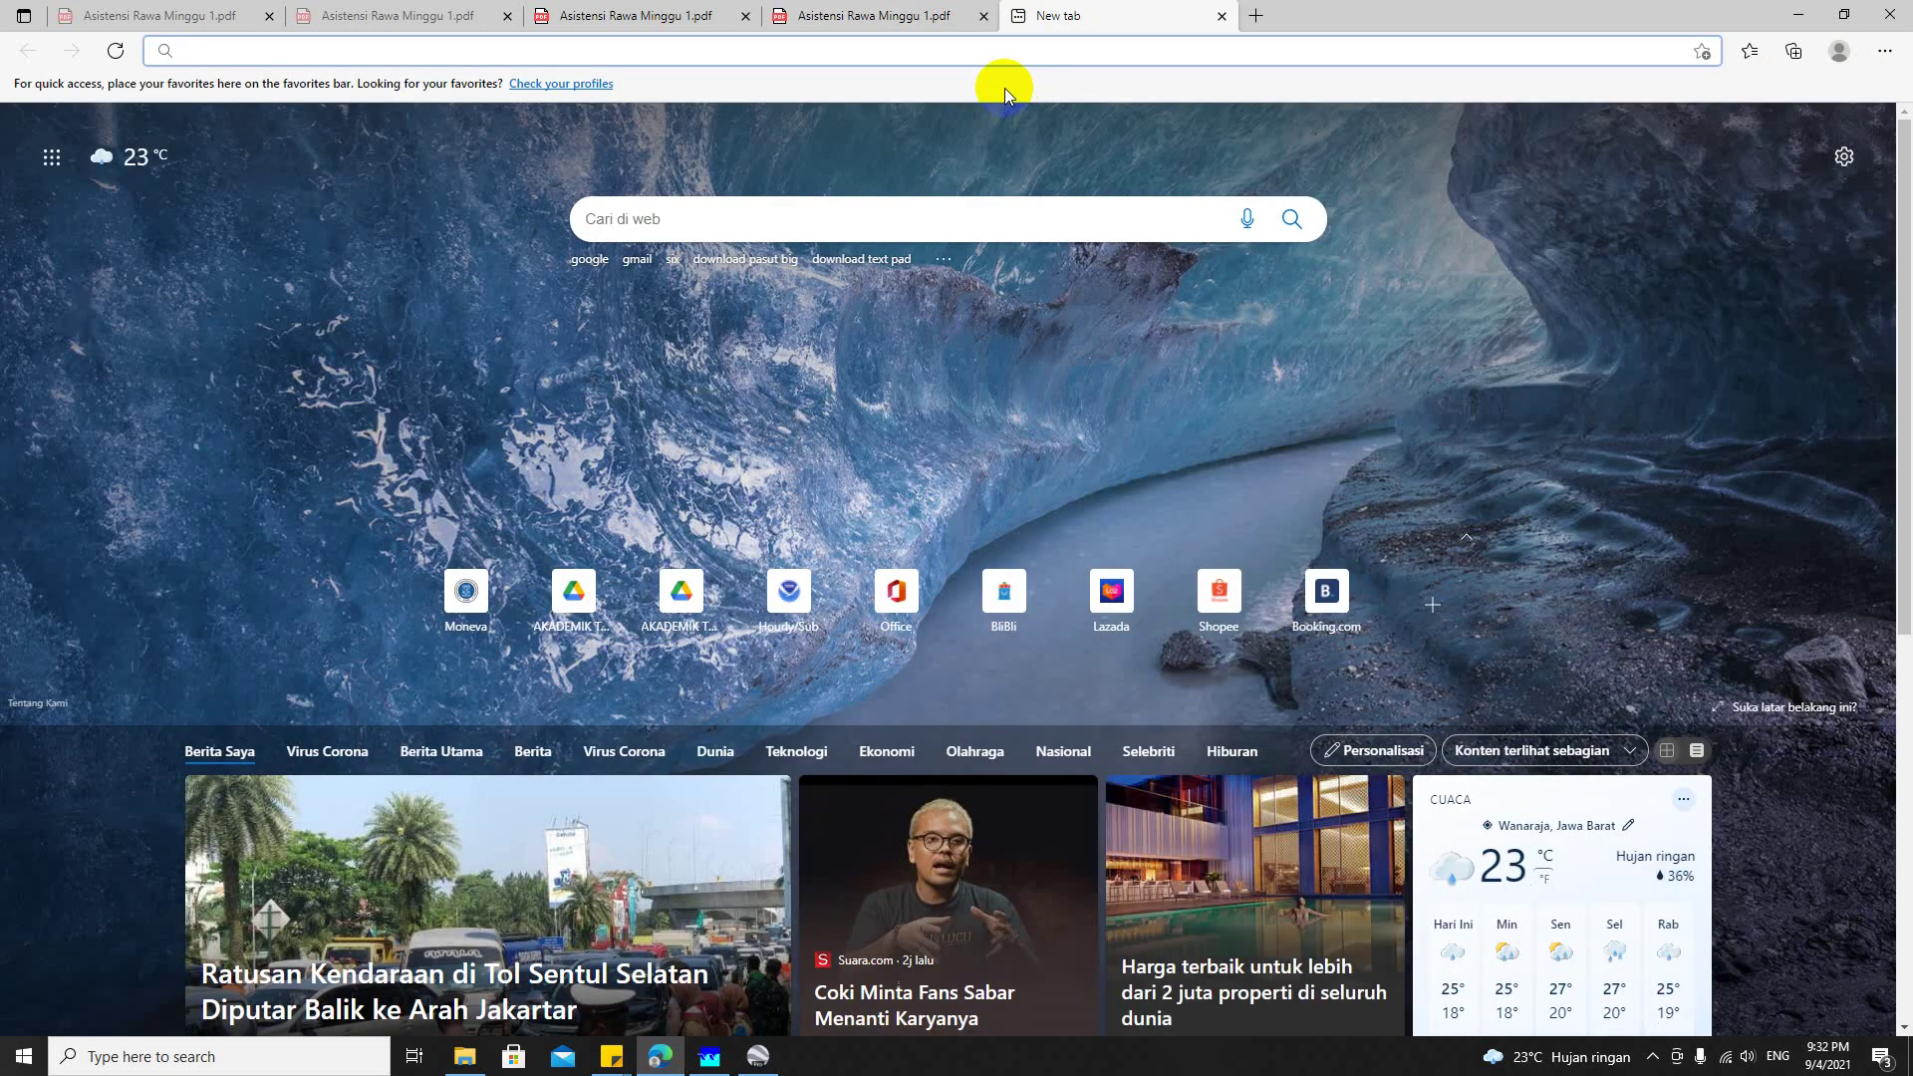
text(download pasut big)
key(Return)
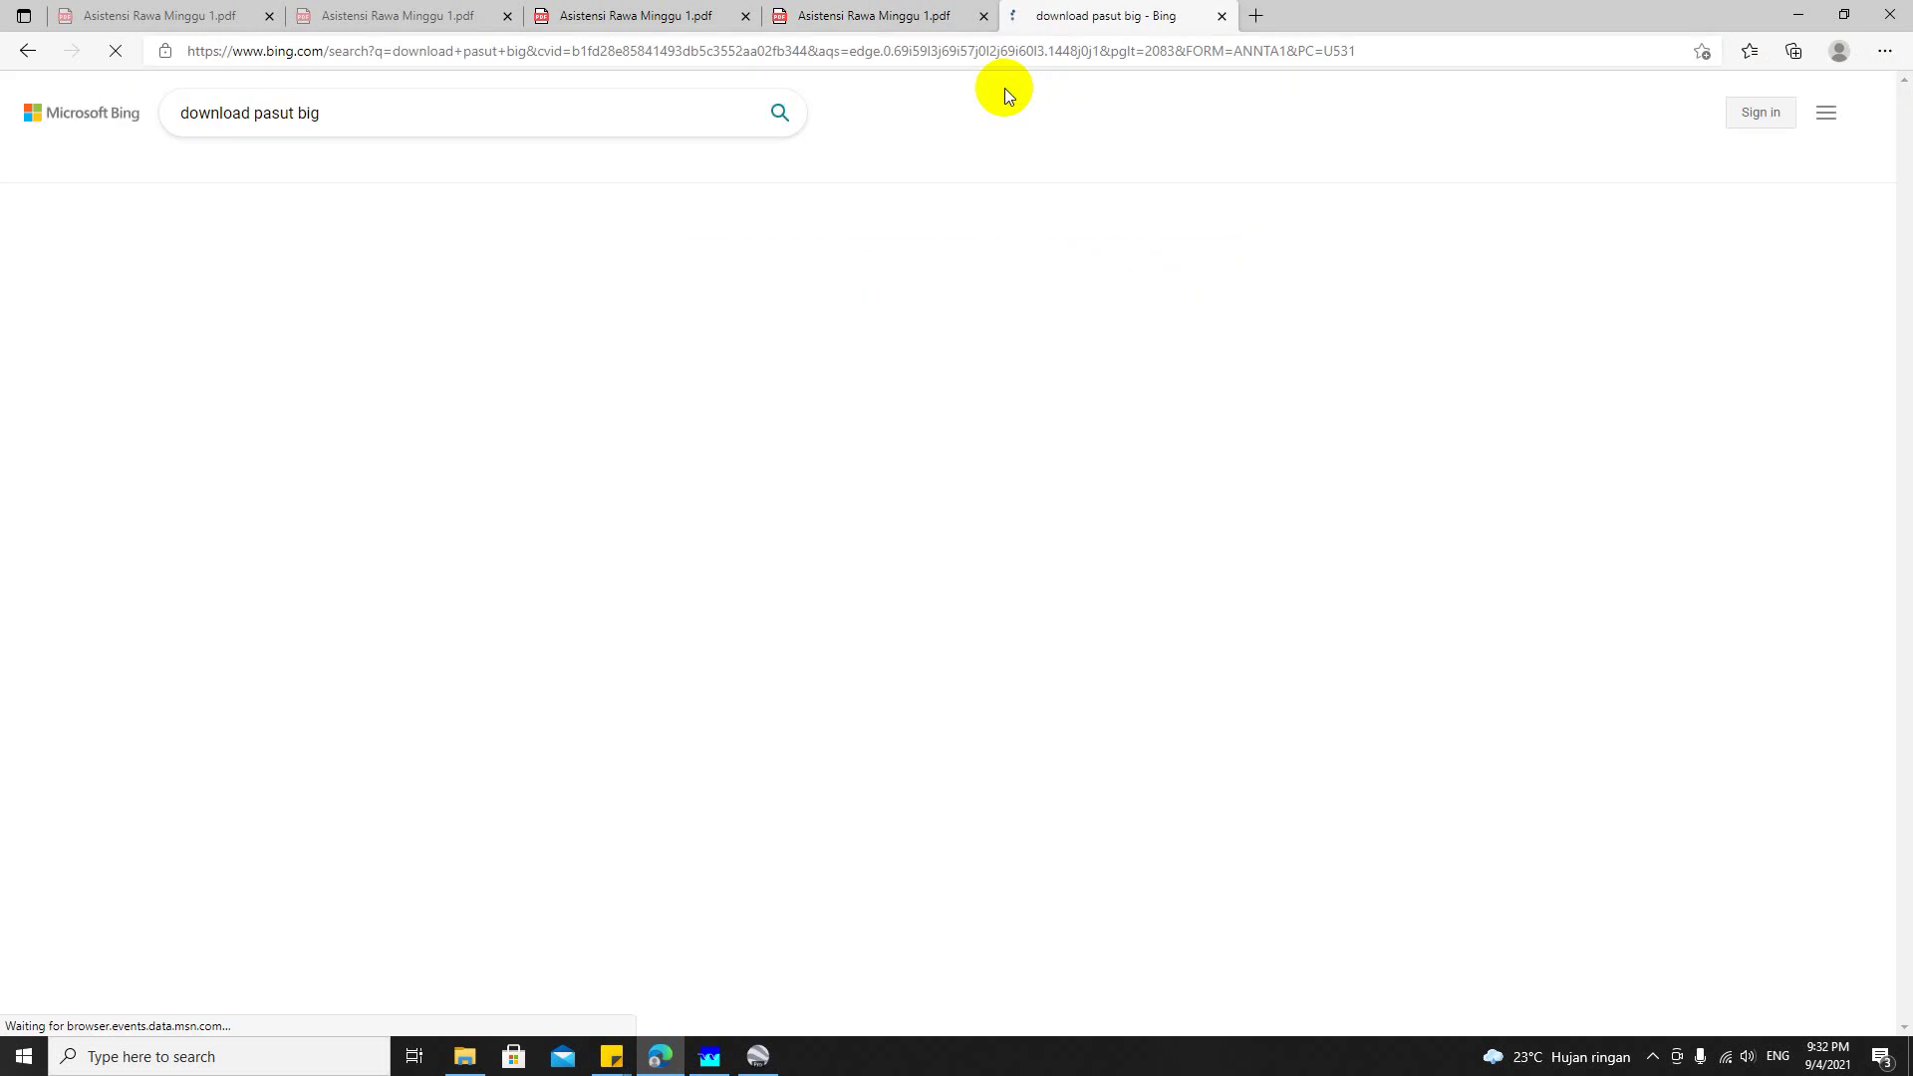
click(523, 249)
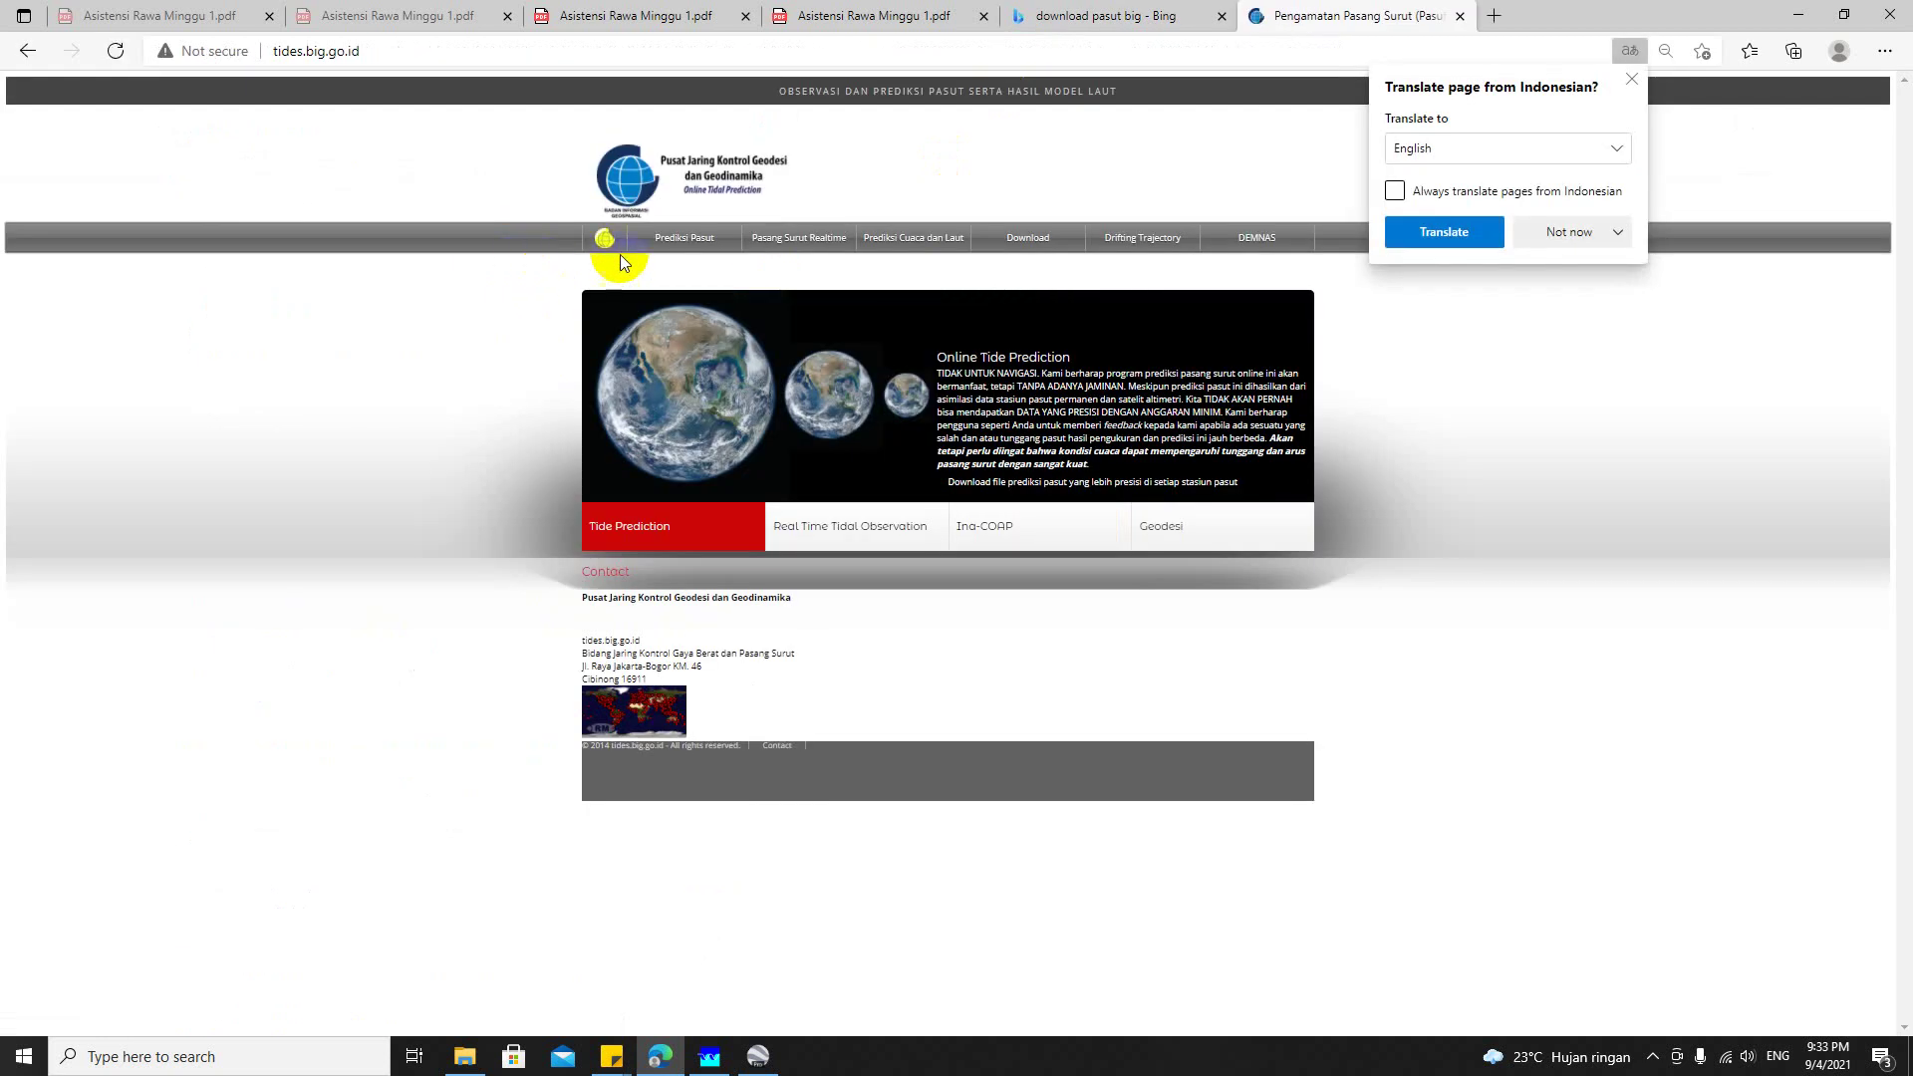
Step: Open the site's tide prediction page (Prediksi Pasut) and set the start date to 01/01/2021
click(687, 244)
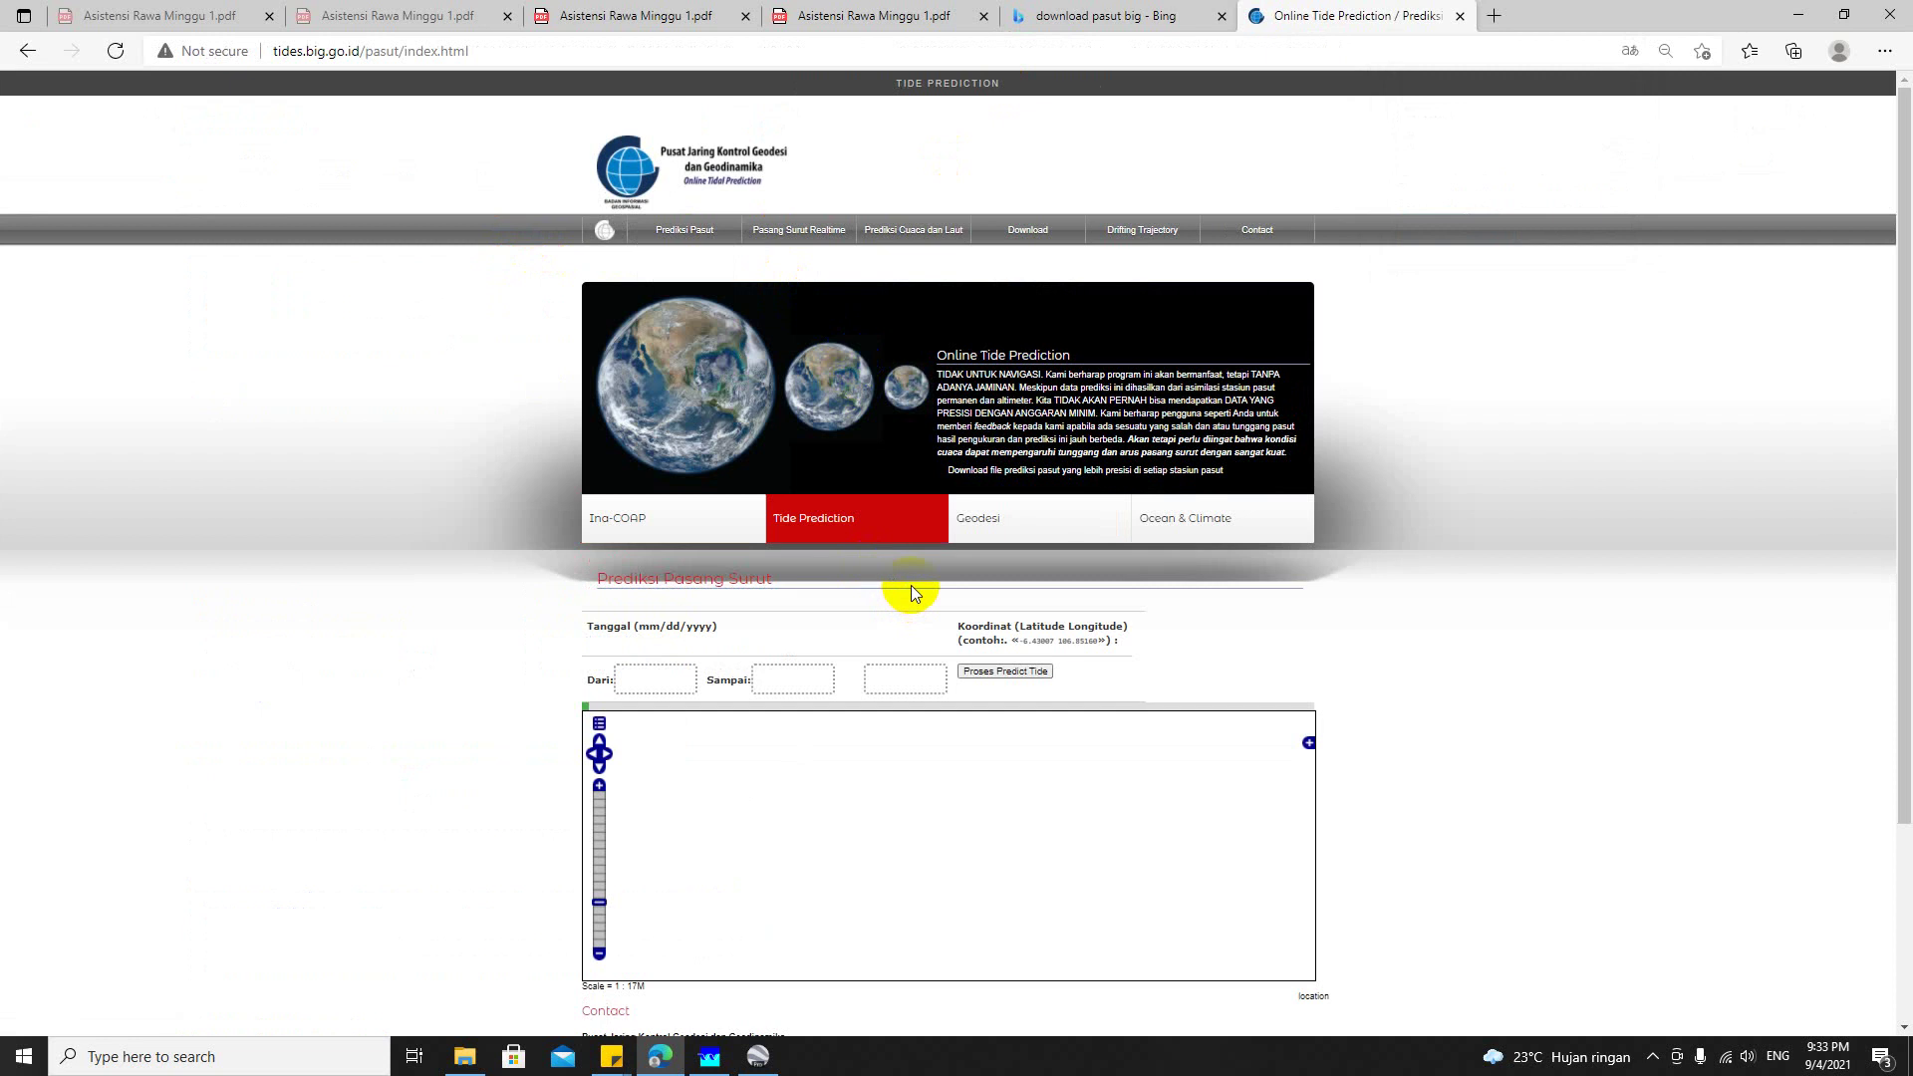
scroll(1360, 624, down, 3)
click(667, 426)
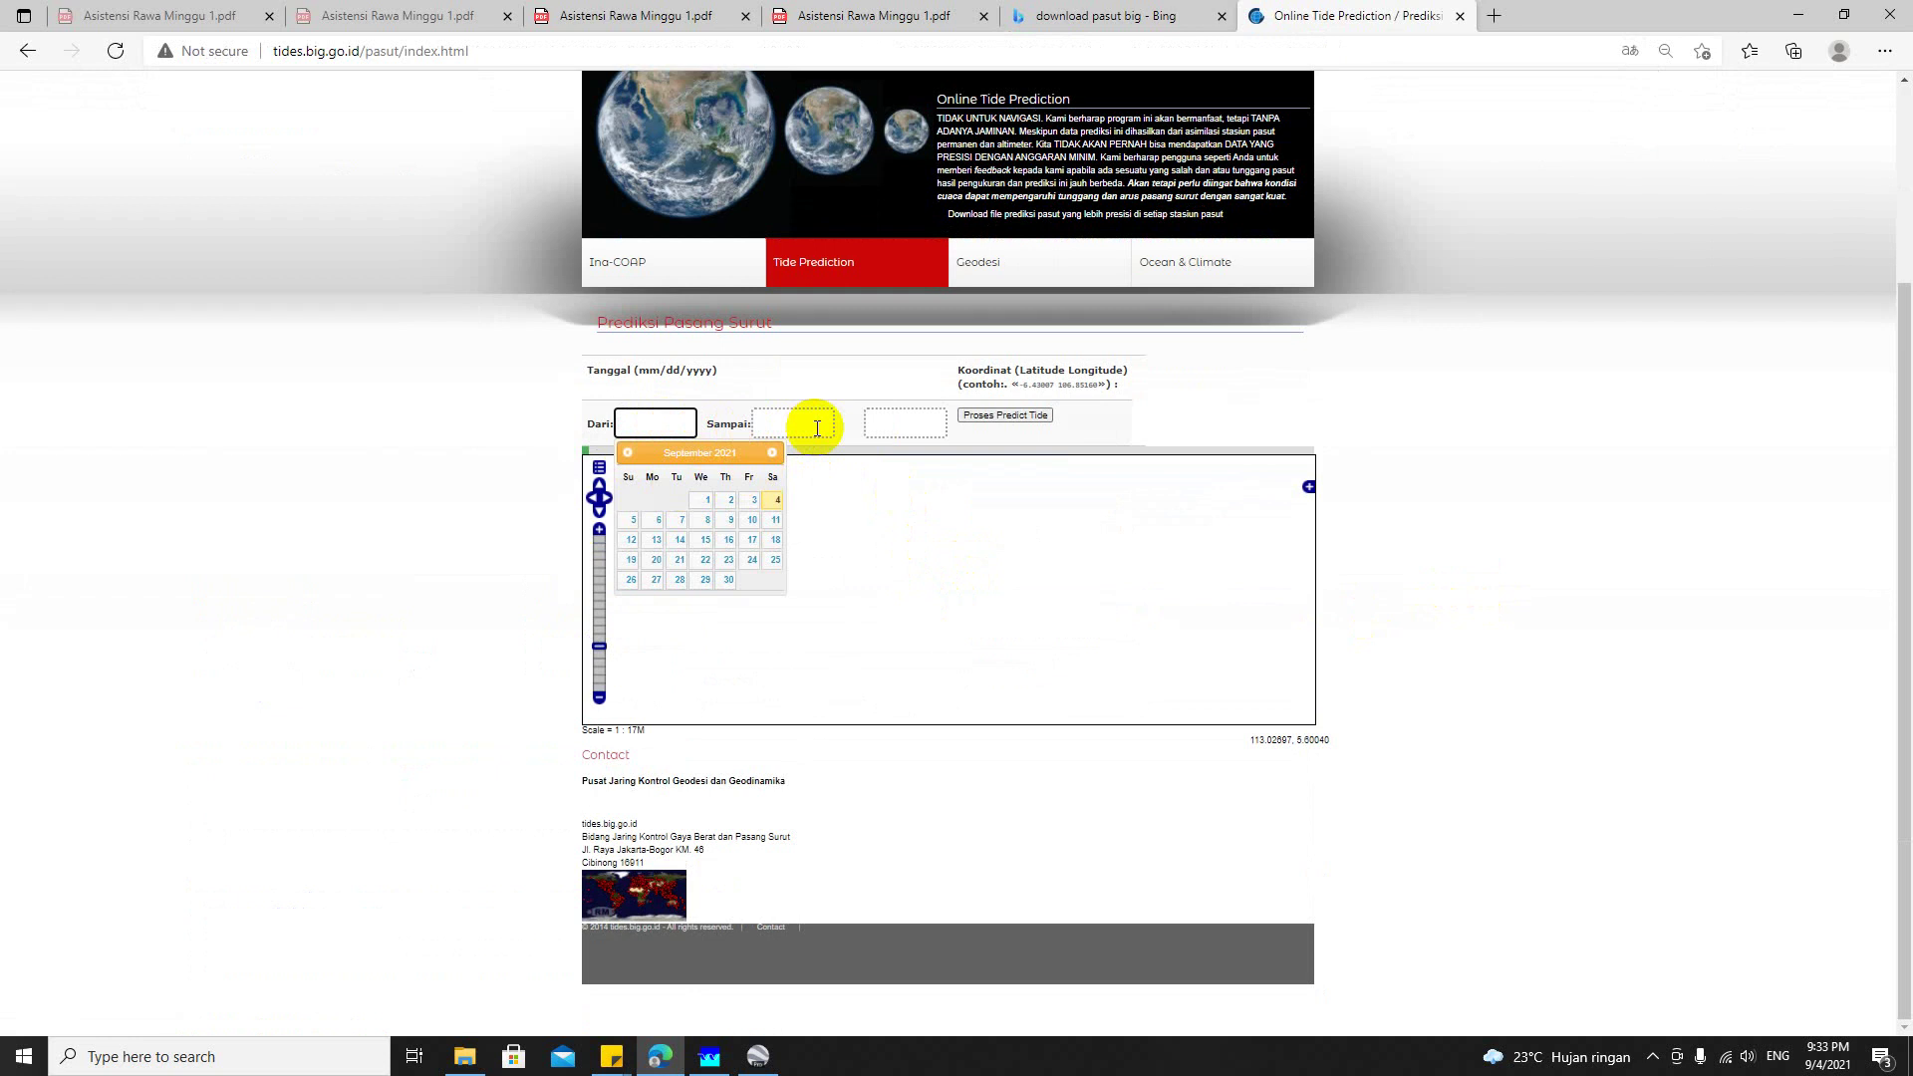
click(630, 453)
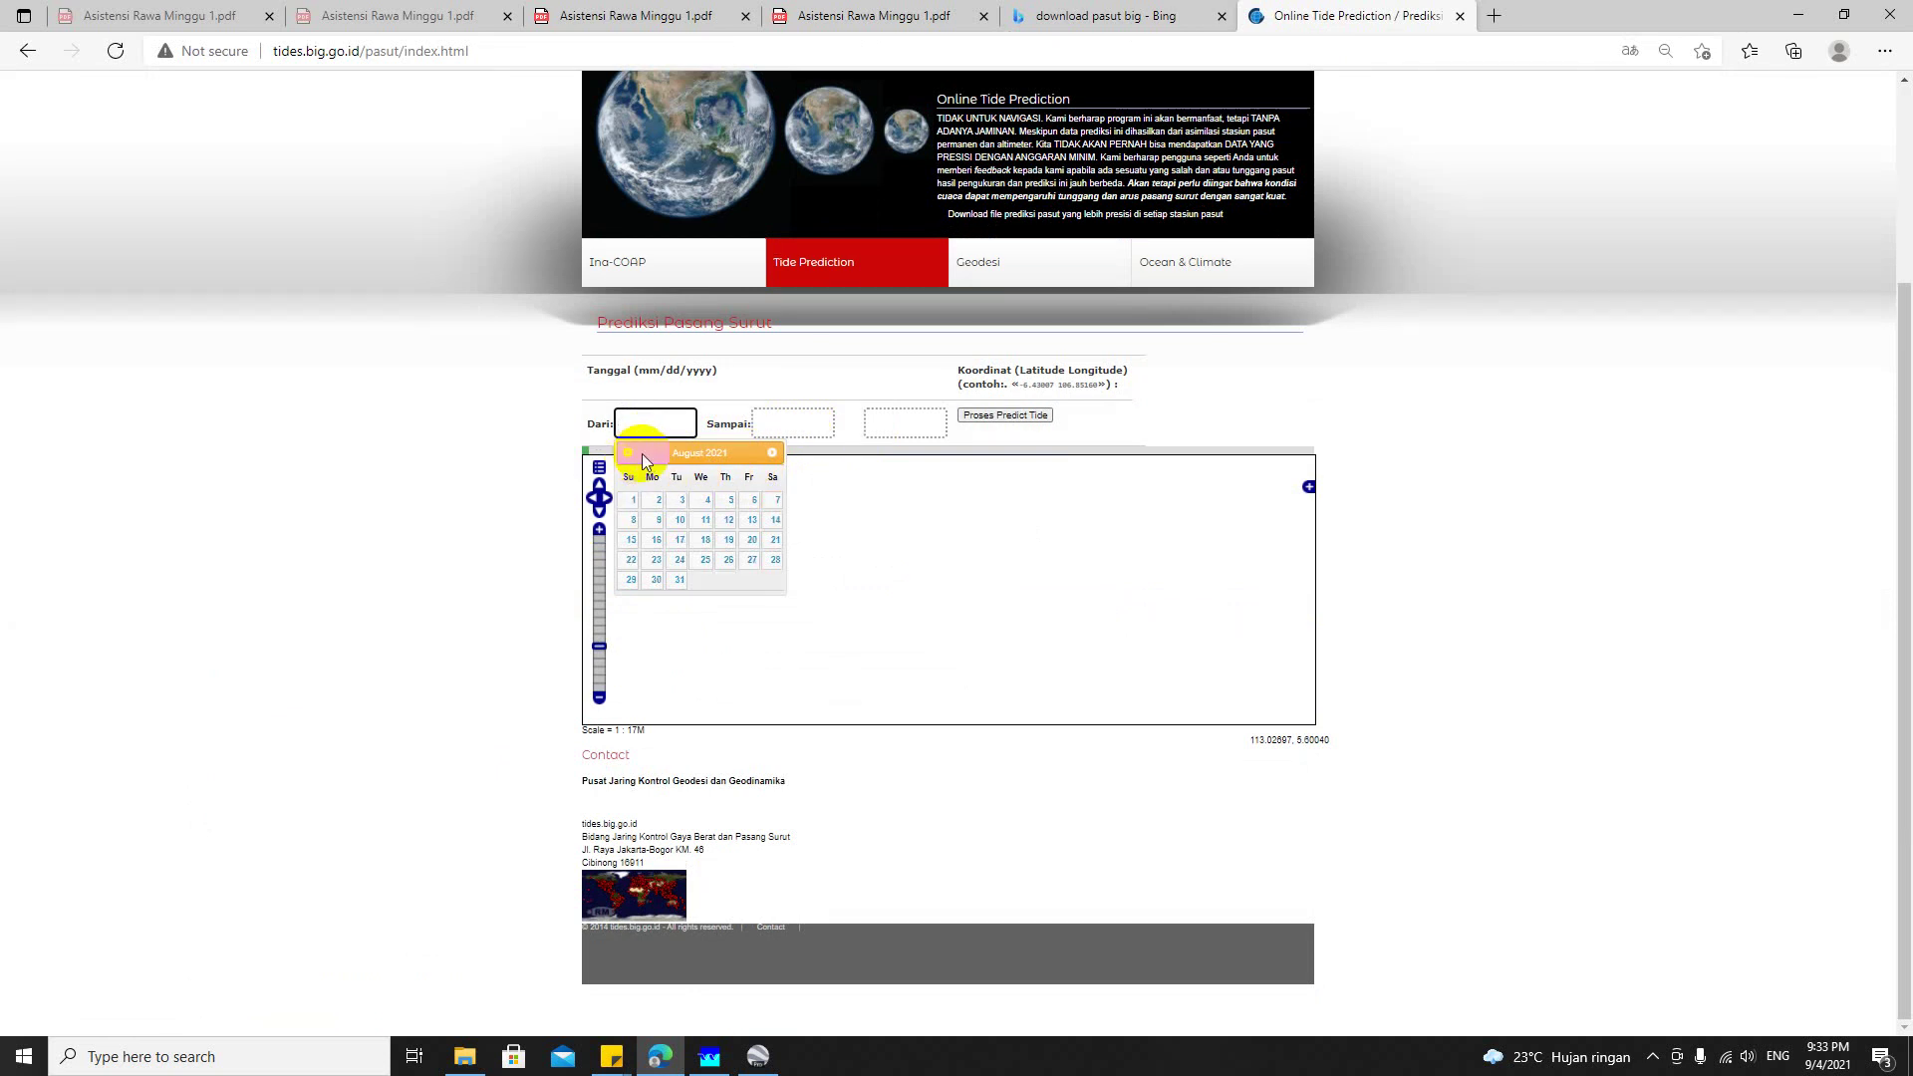
click(630, 454)
click(628, 455)
click(628, 455)
click(628, 454)
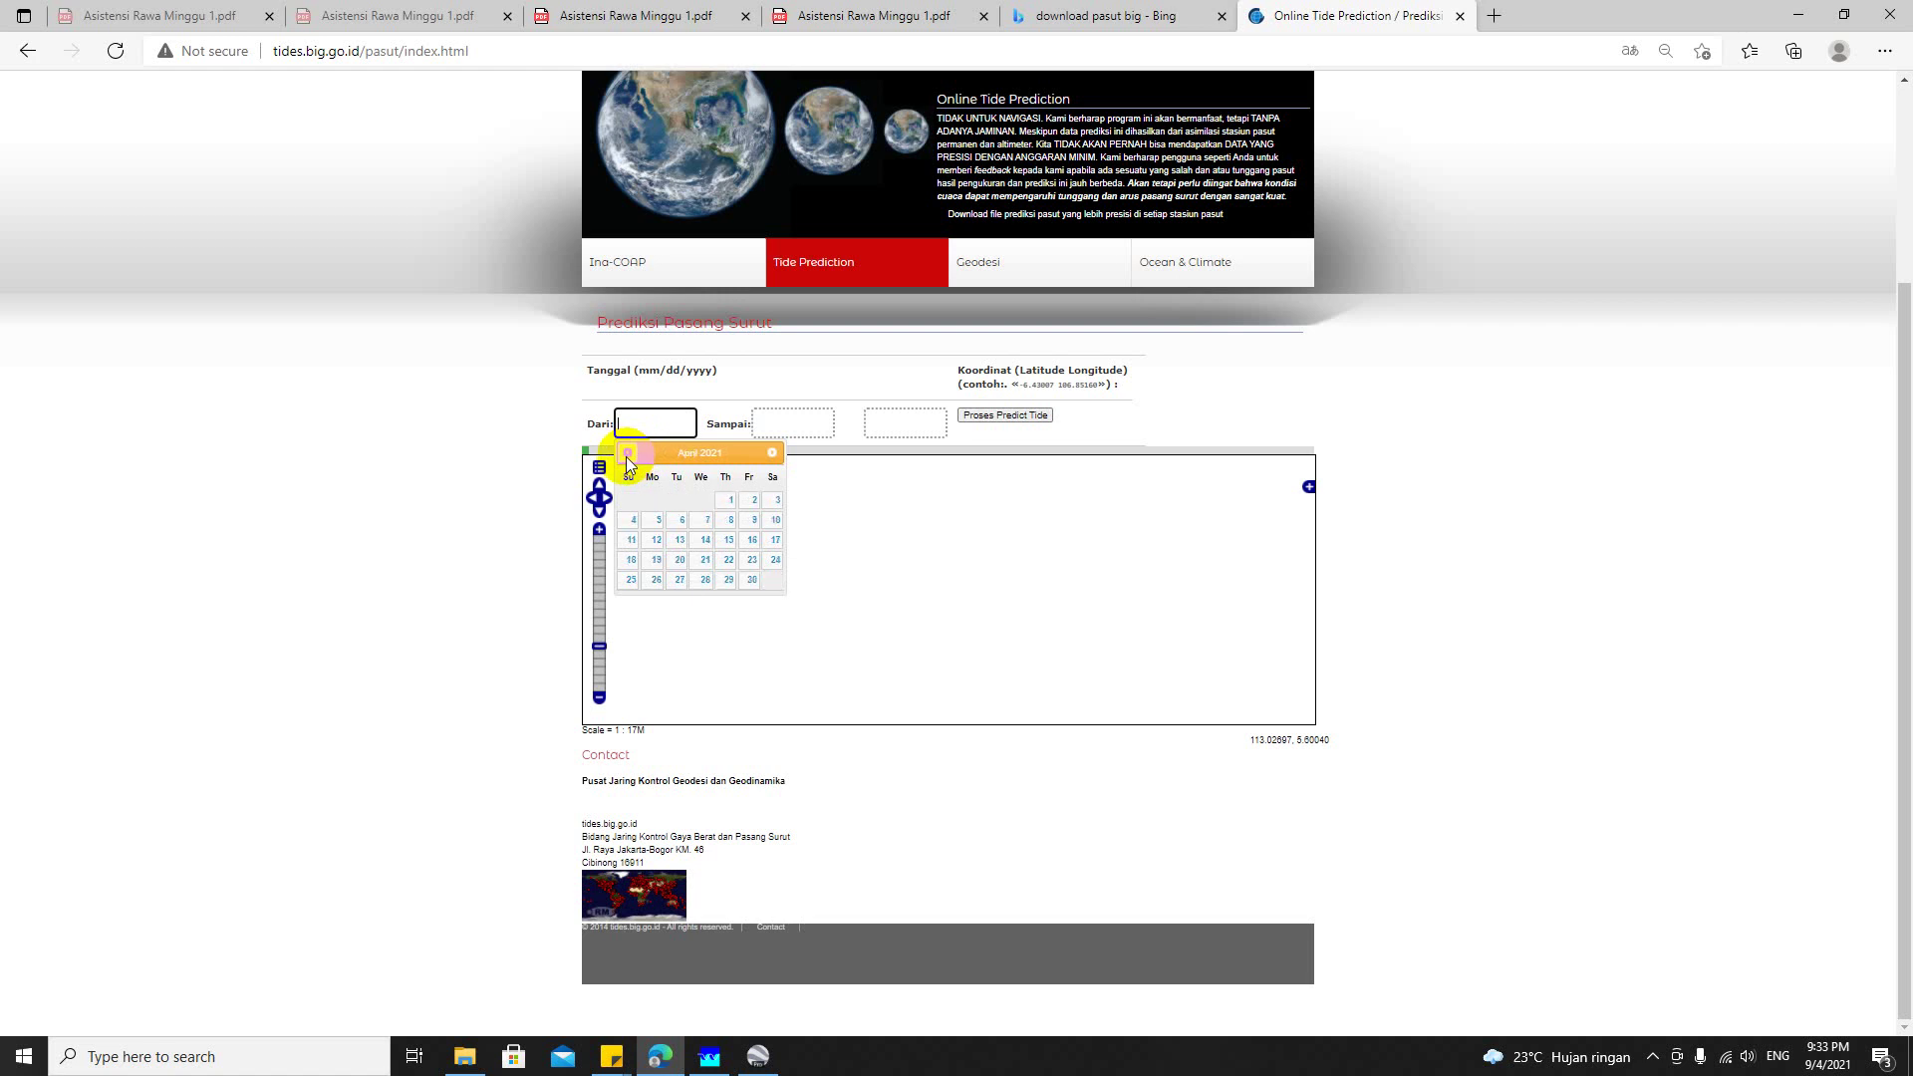
click(628, 455)
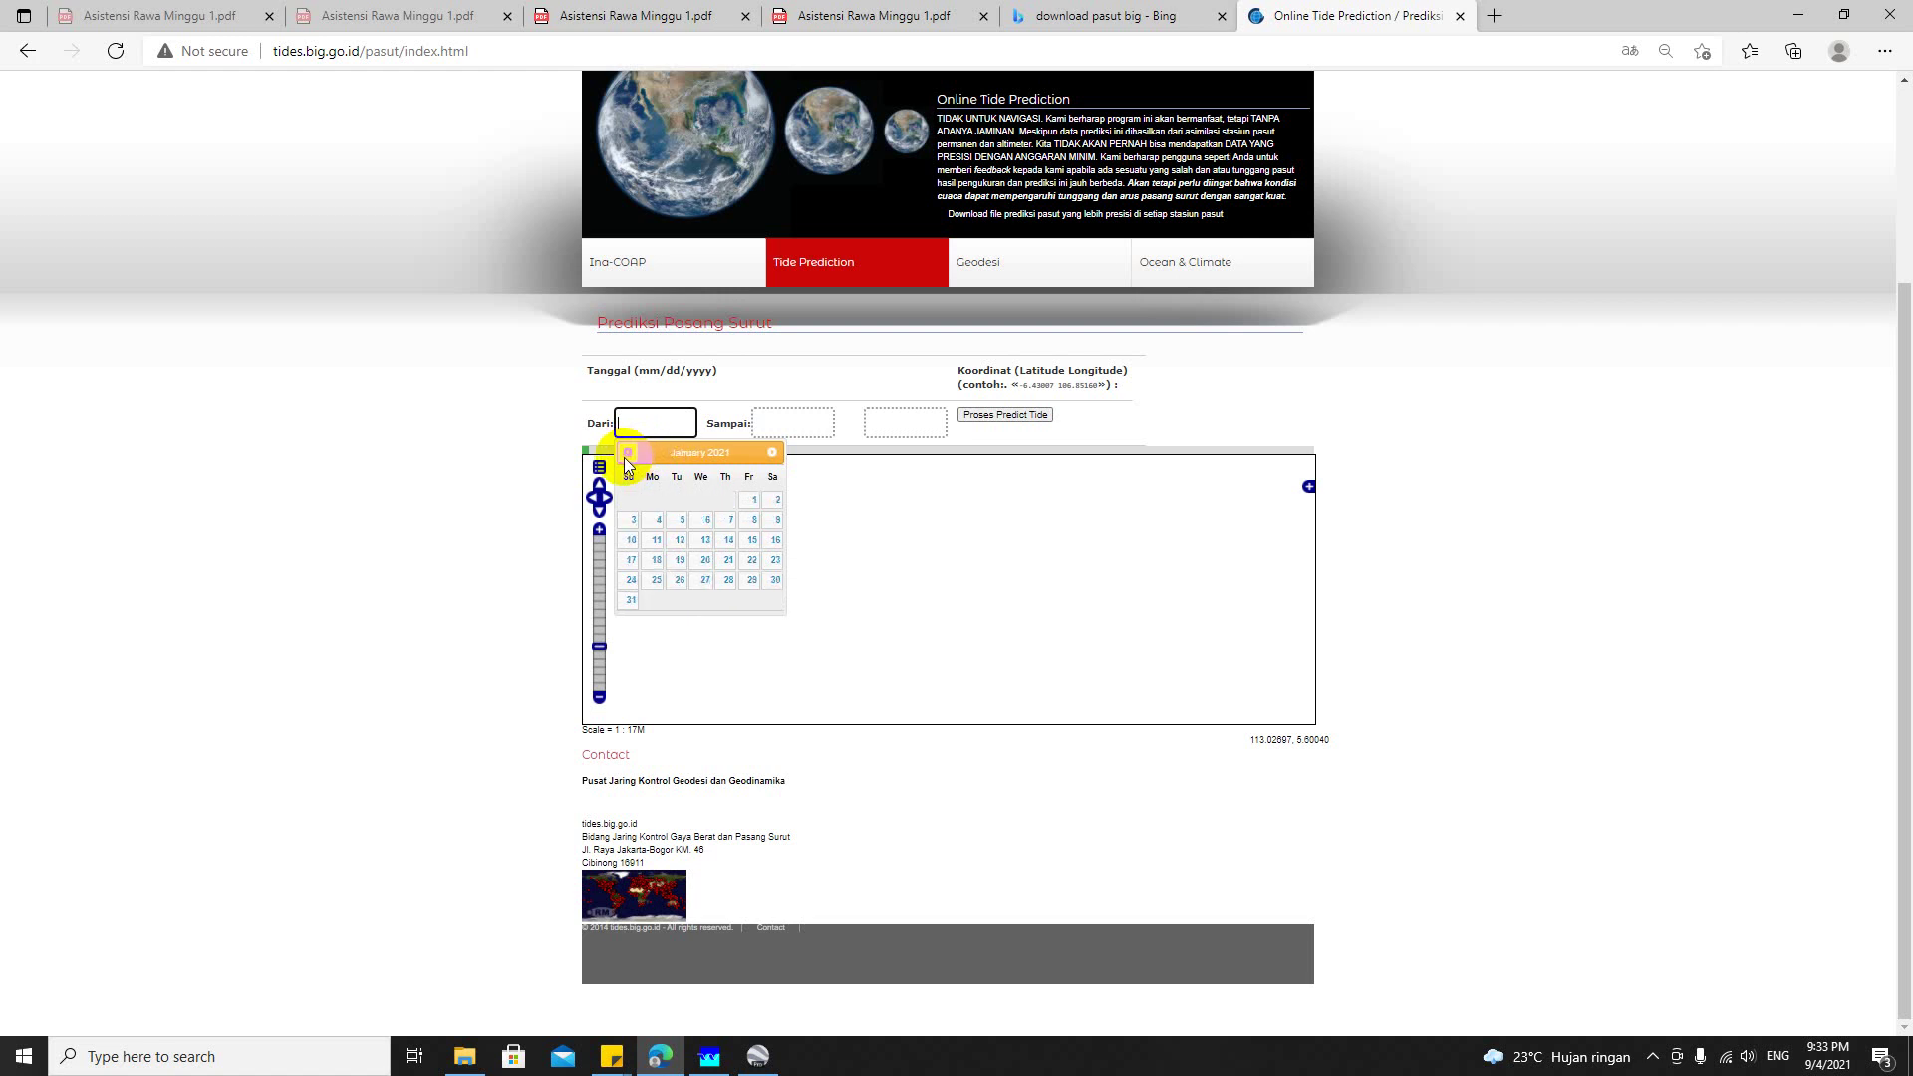
click(753, 503)
Step: Set the prediction's end date to 01/15/2021 and pick a prediction location on the blank map
click(794, 423)
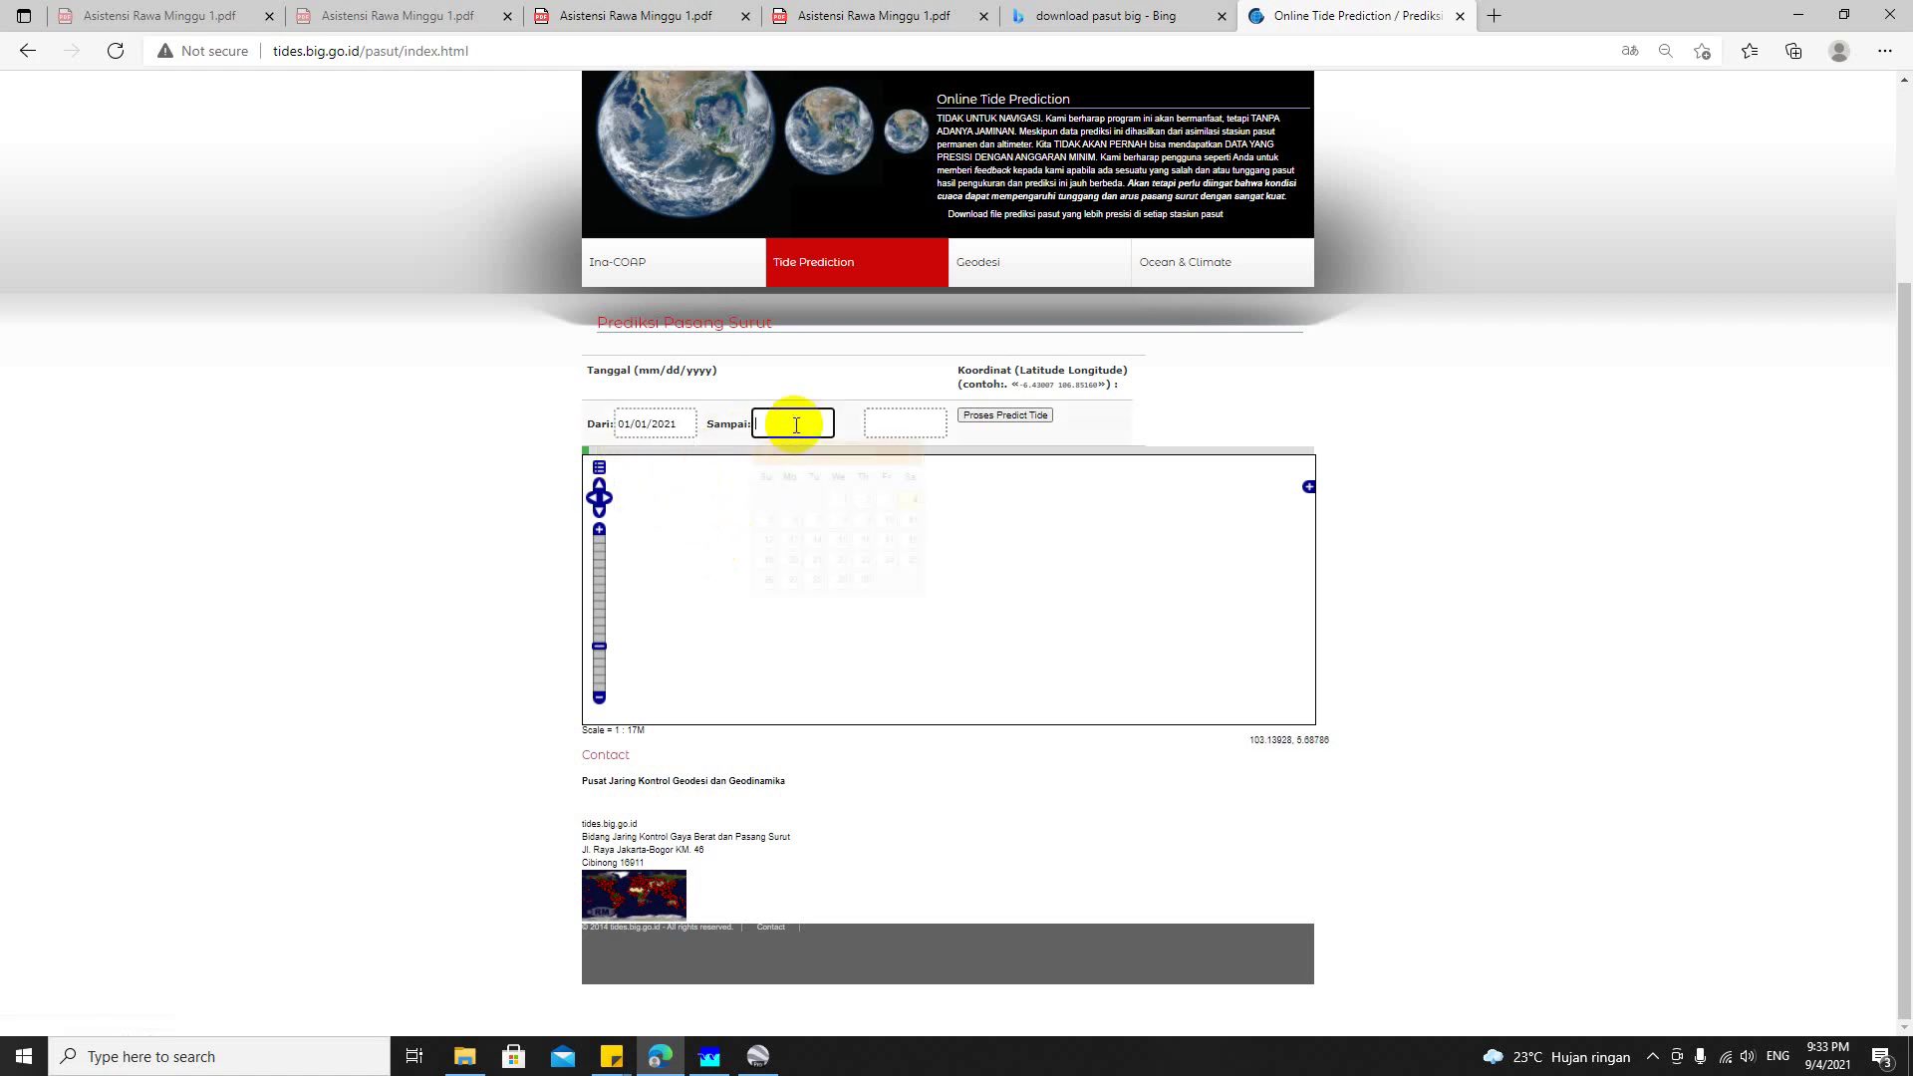
click(768, 457)
click(768, 458)
click(768, 457)
click(767, 457)
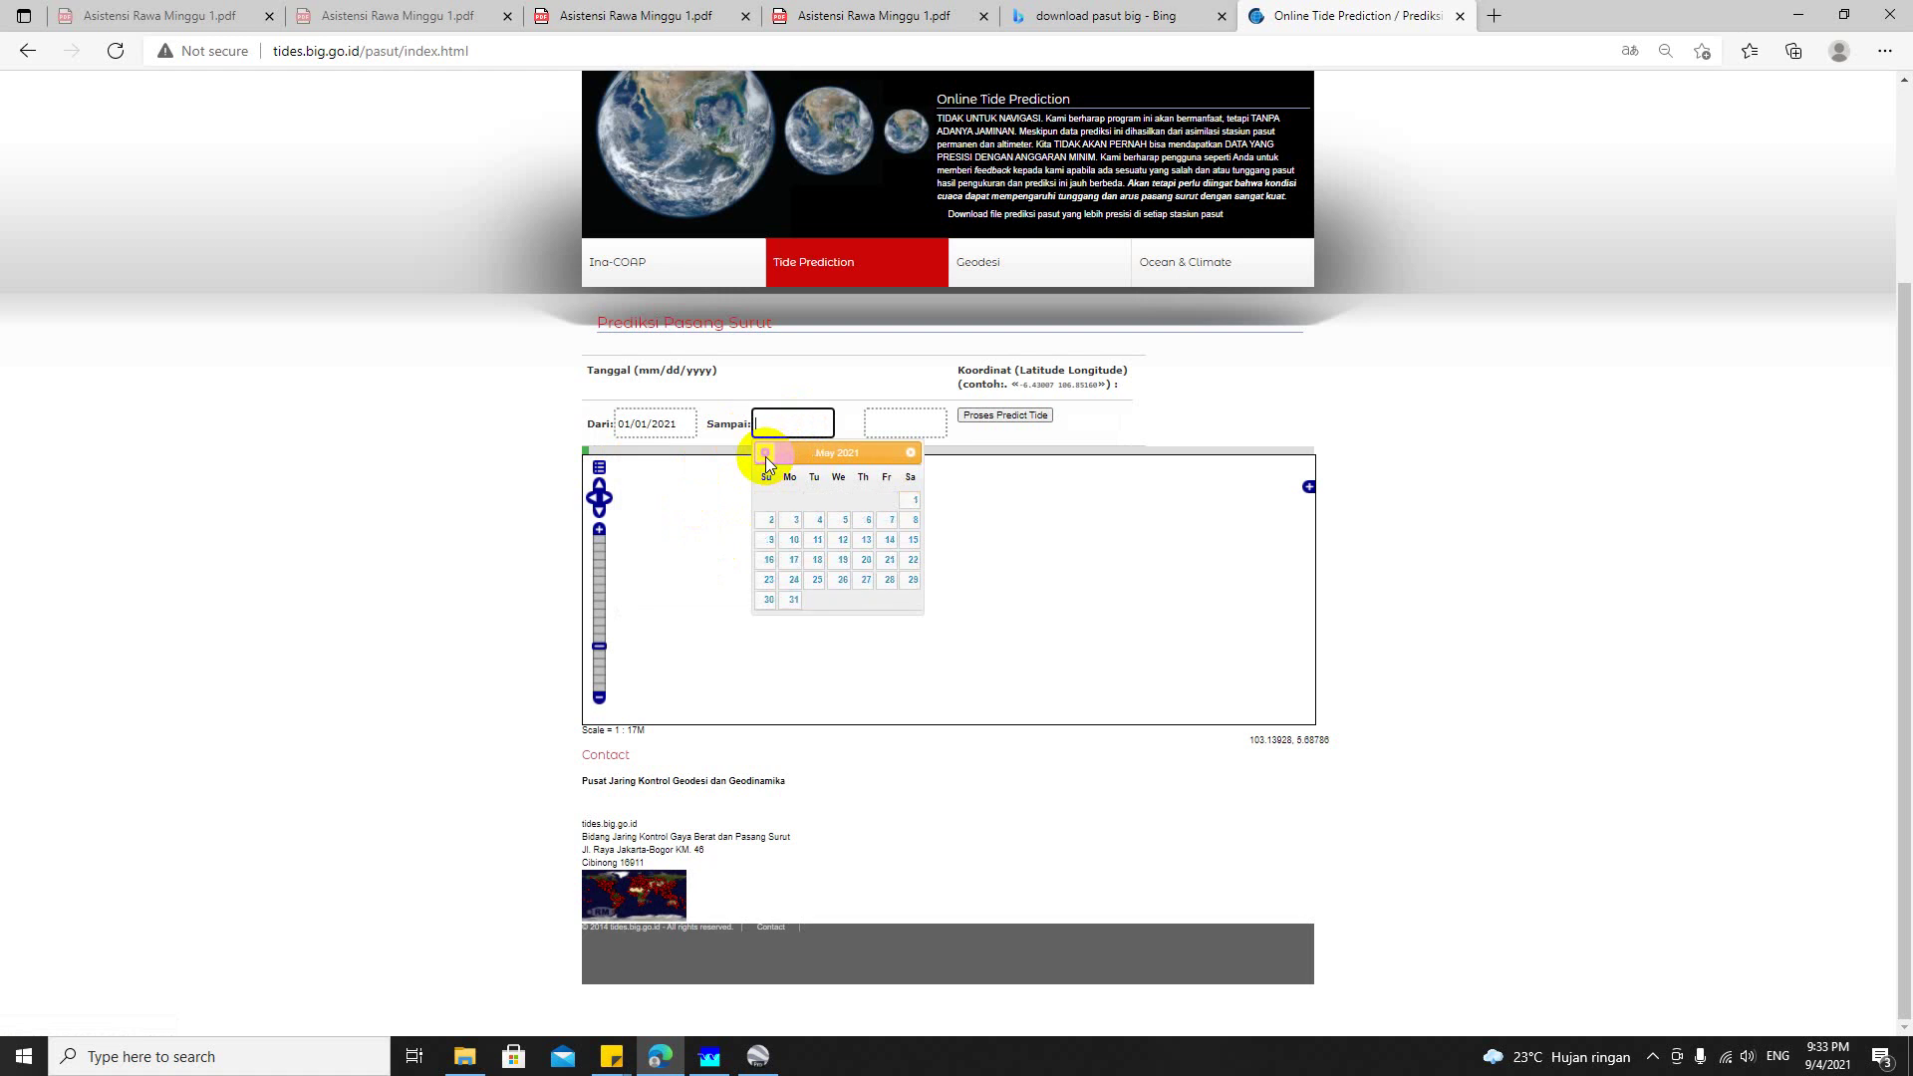
click(767, 457)
click(766, 456)
click(888, 545)
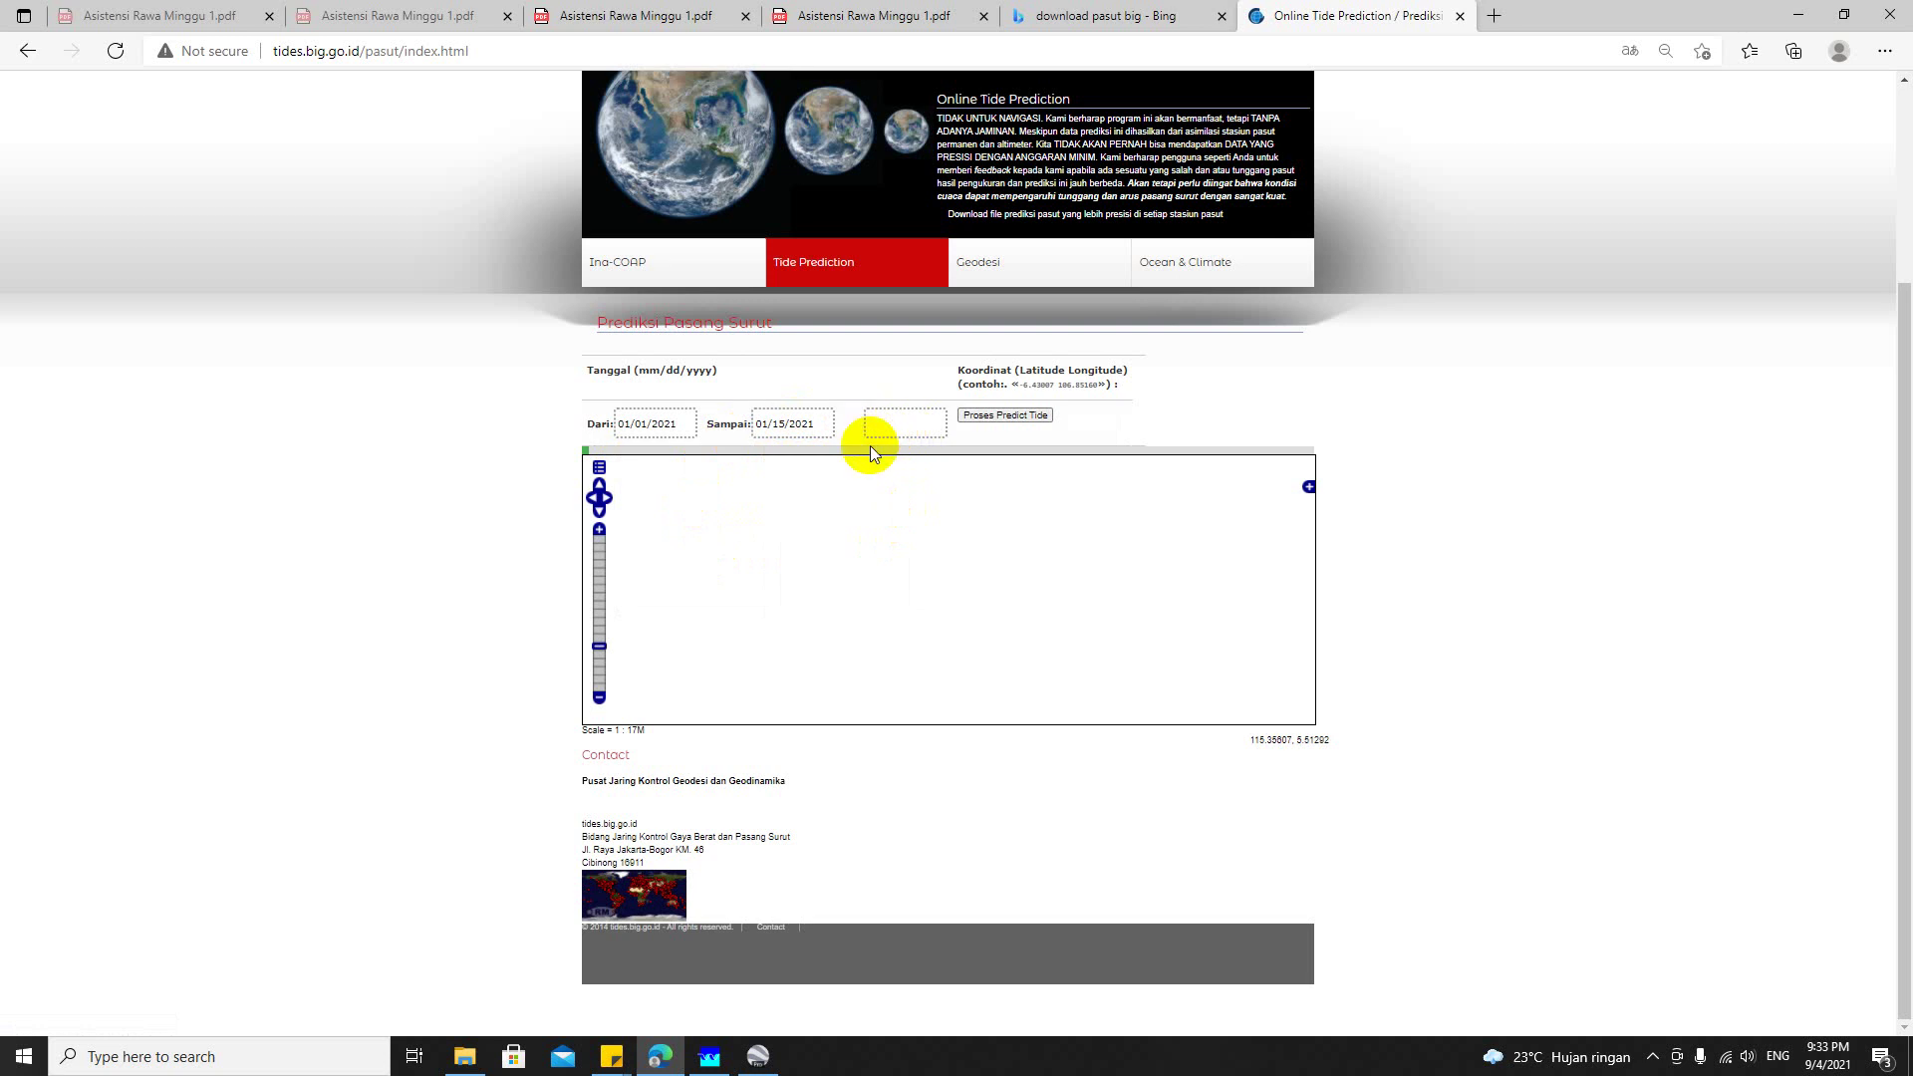
click(895, 538)
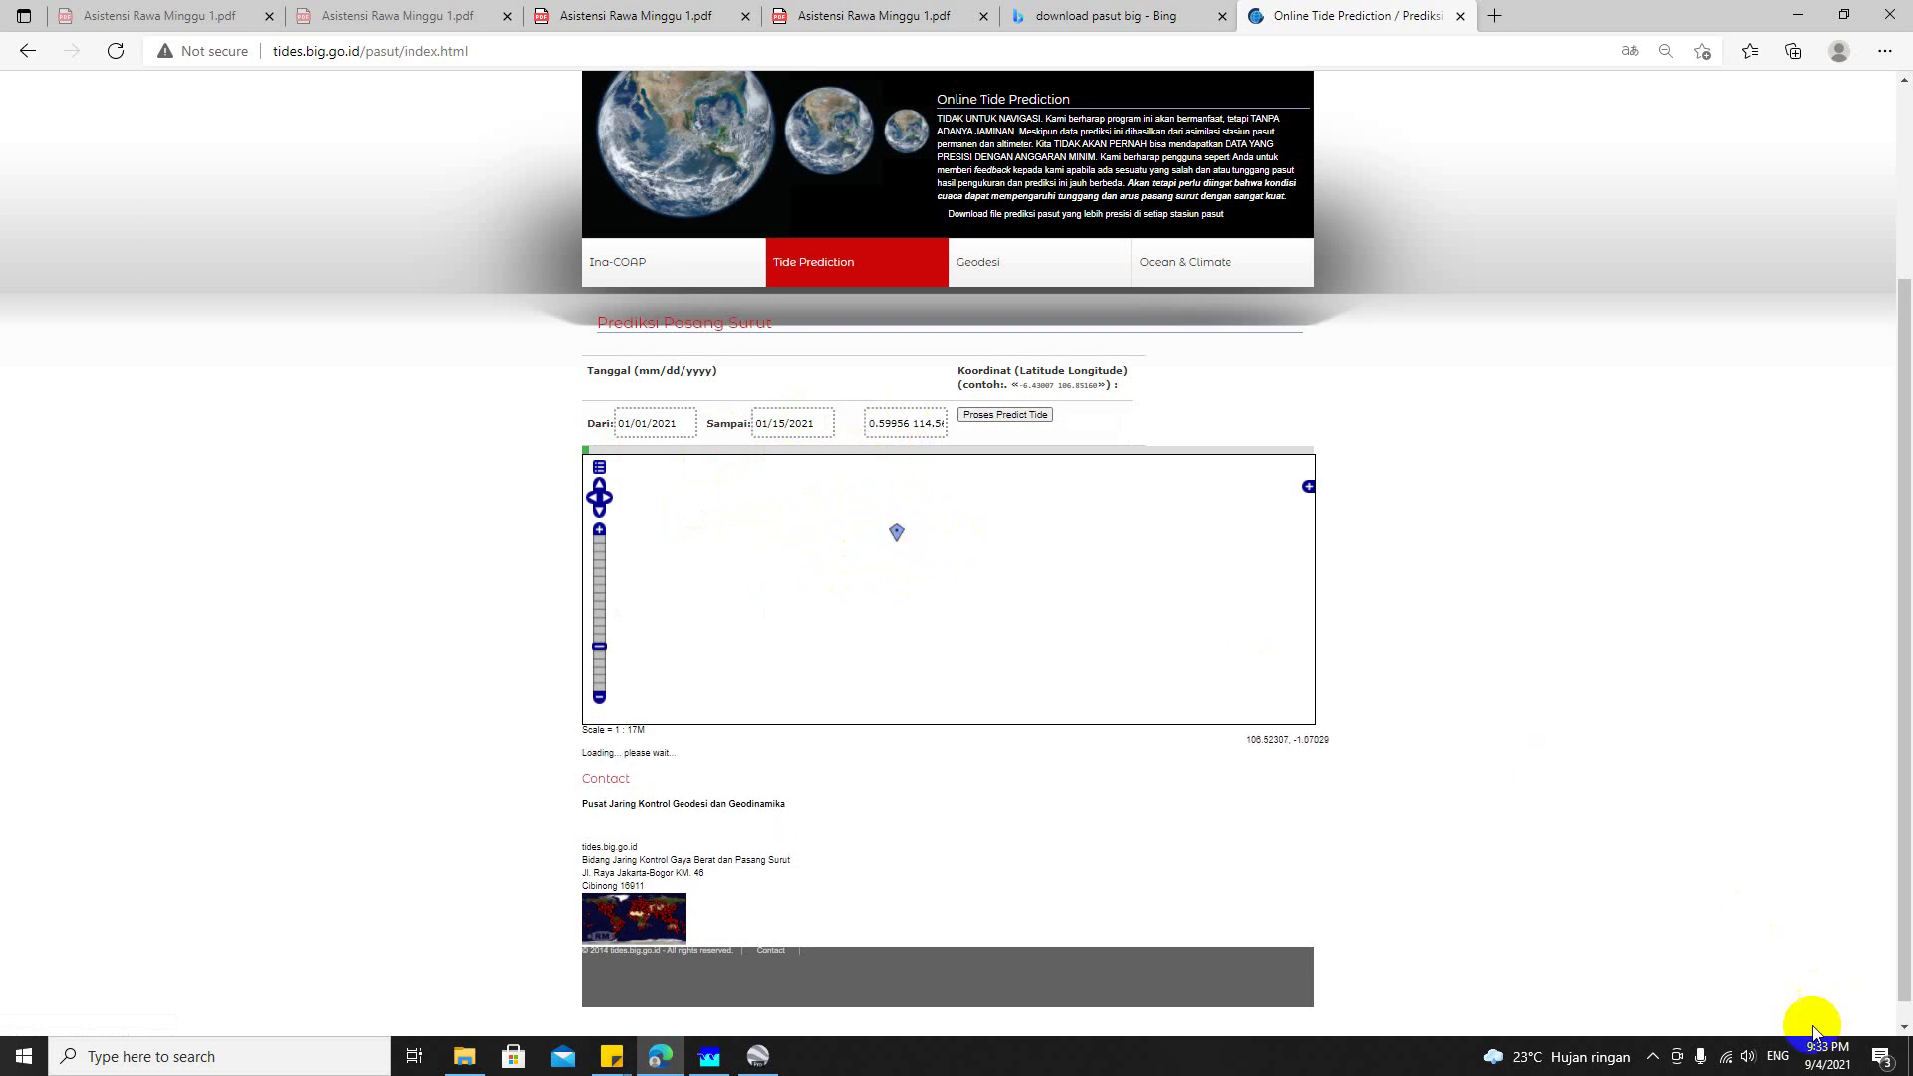
click(870, 514)
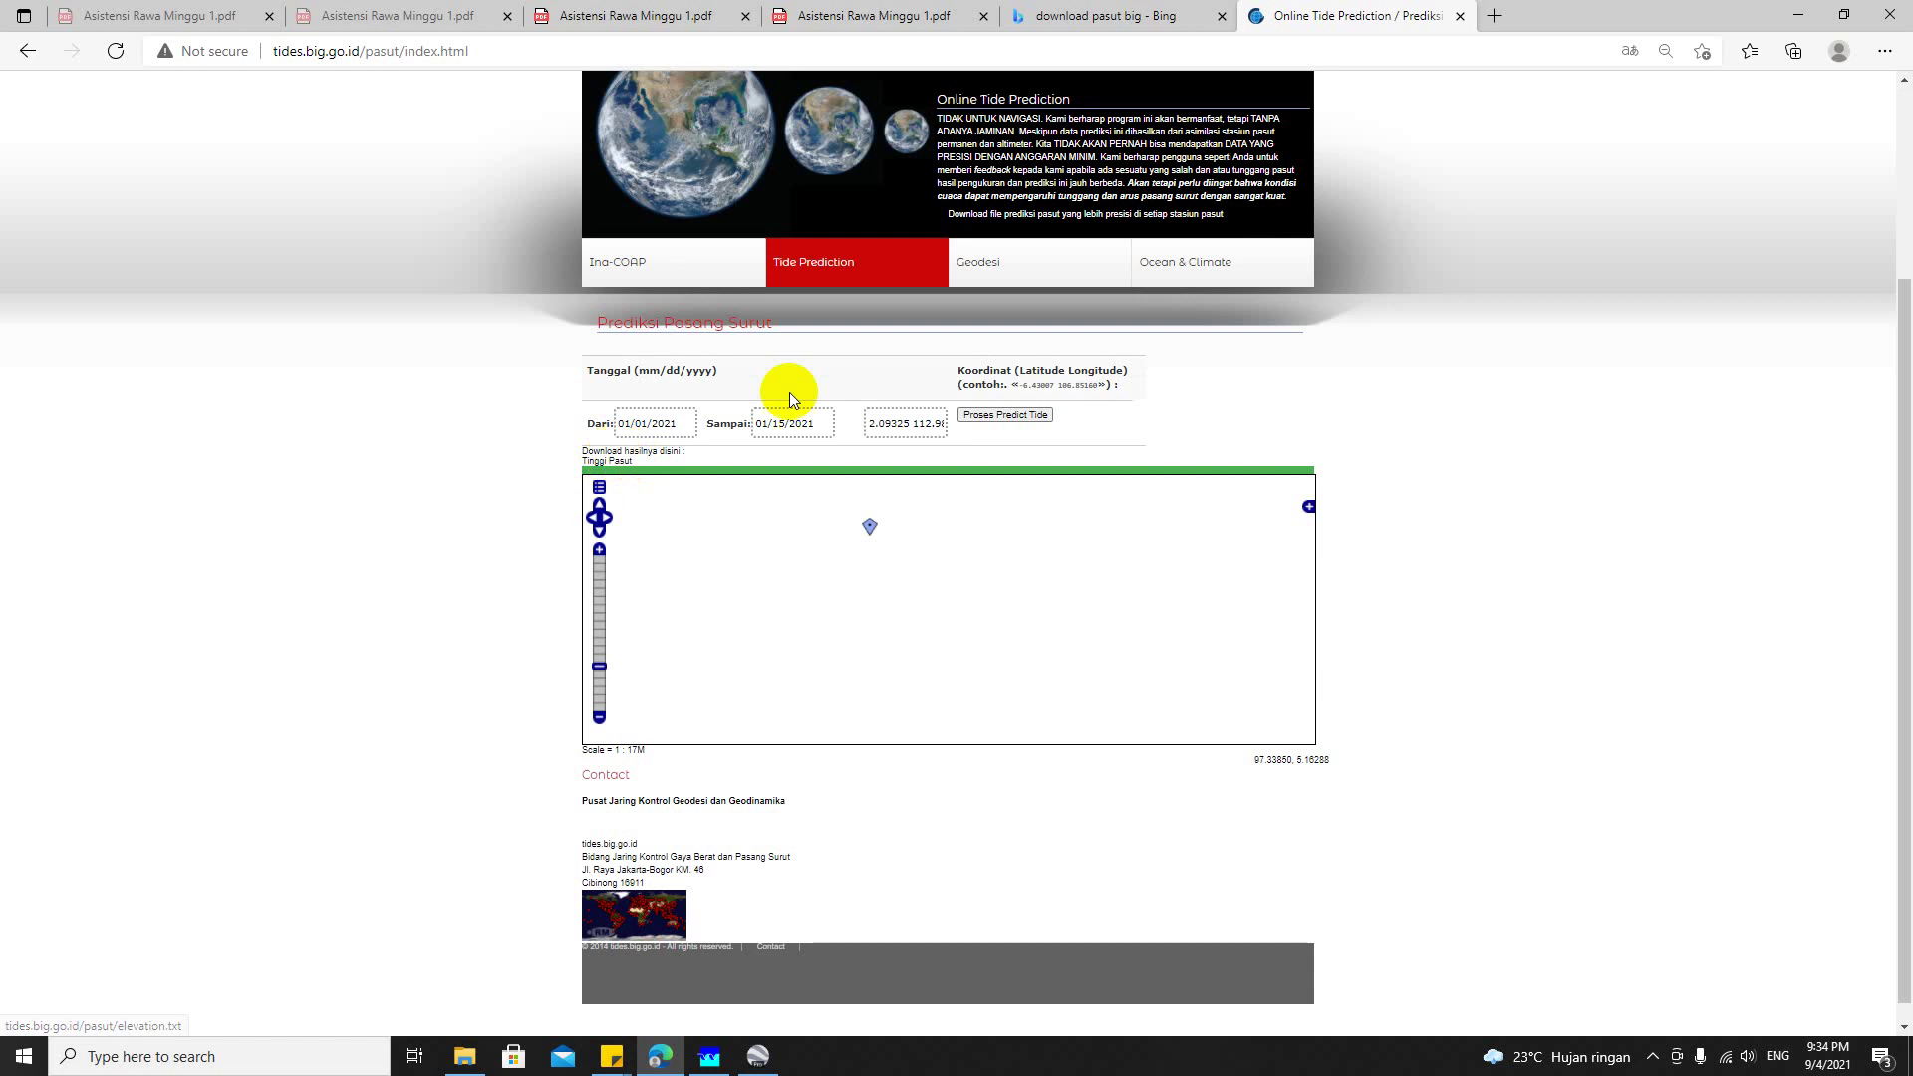
Step: Open elevation.txt from the Analisis Pasut Cara 1 folder in Notepad and arrange the text and folder windows side by side
click(1789, 22)
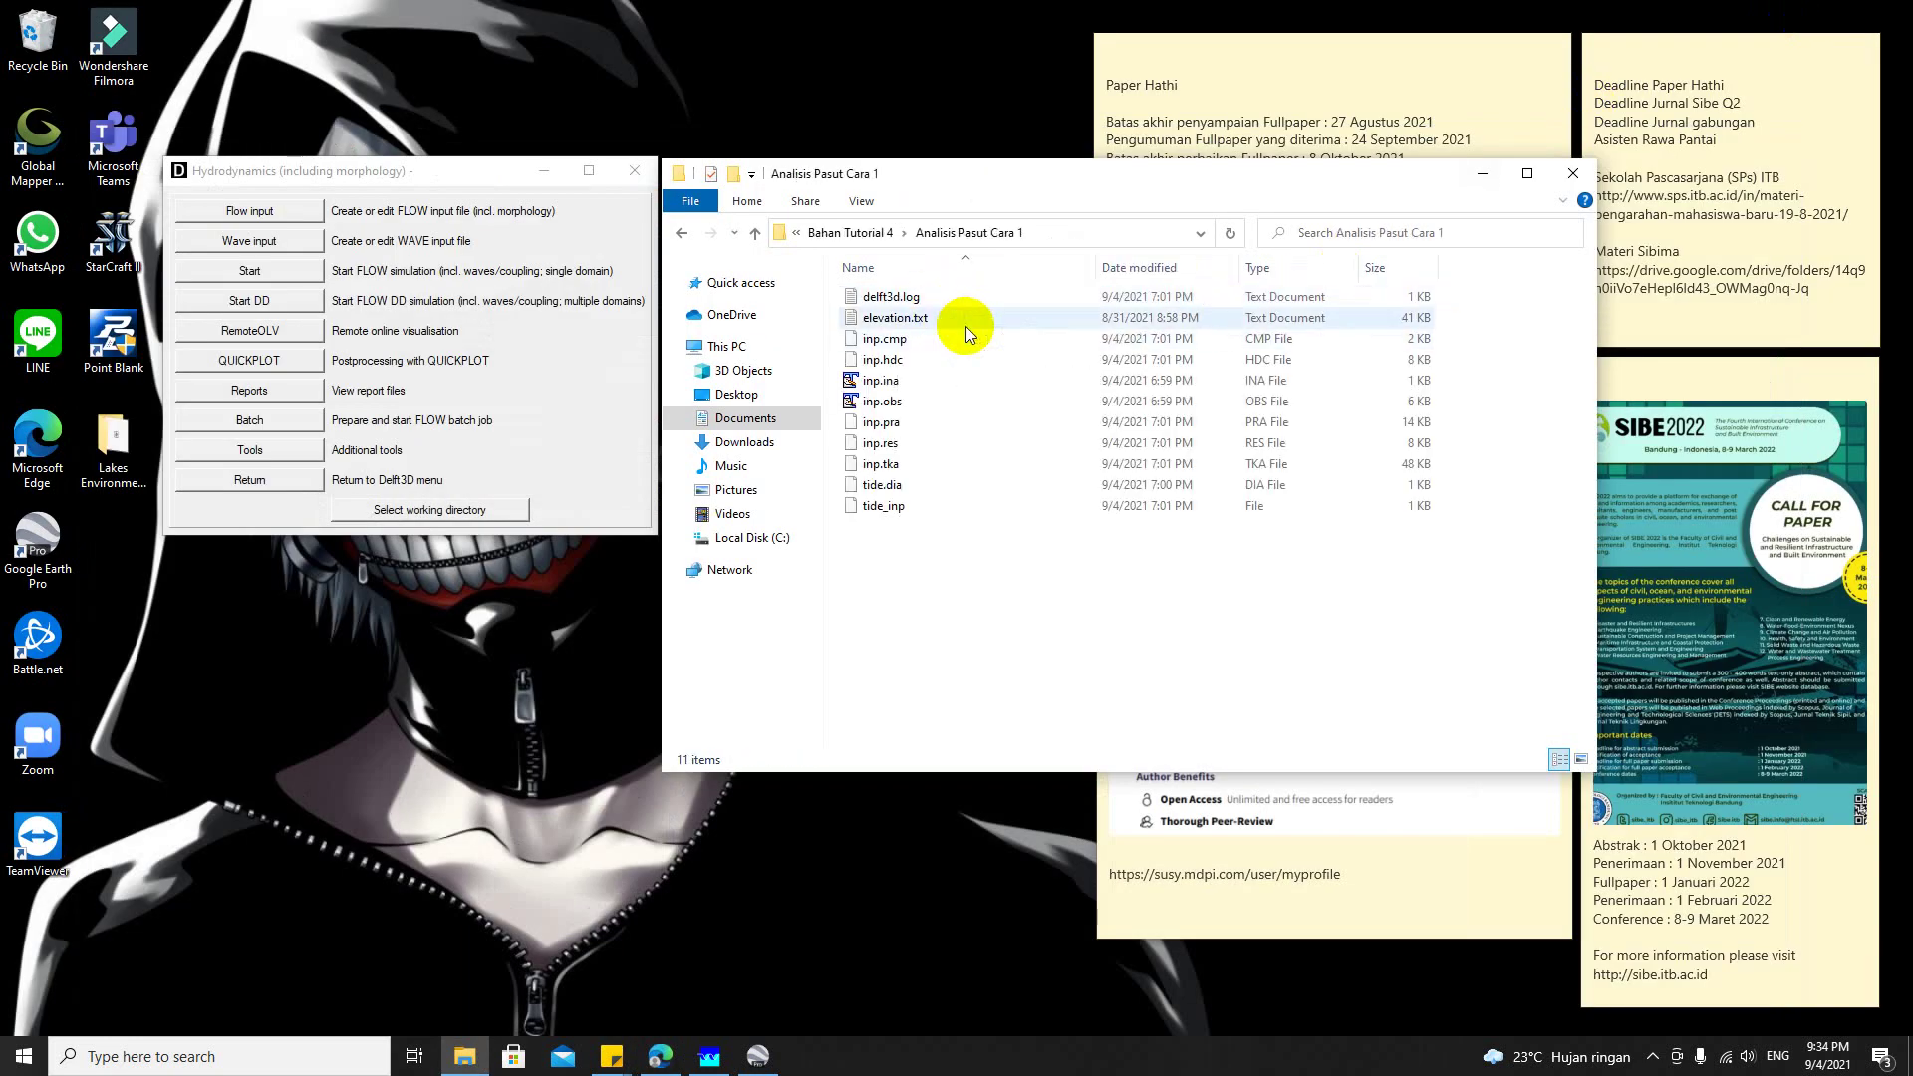
double_click(966, 325)
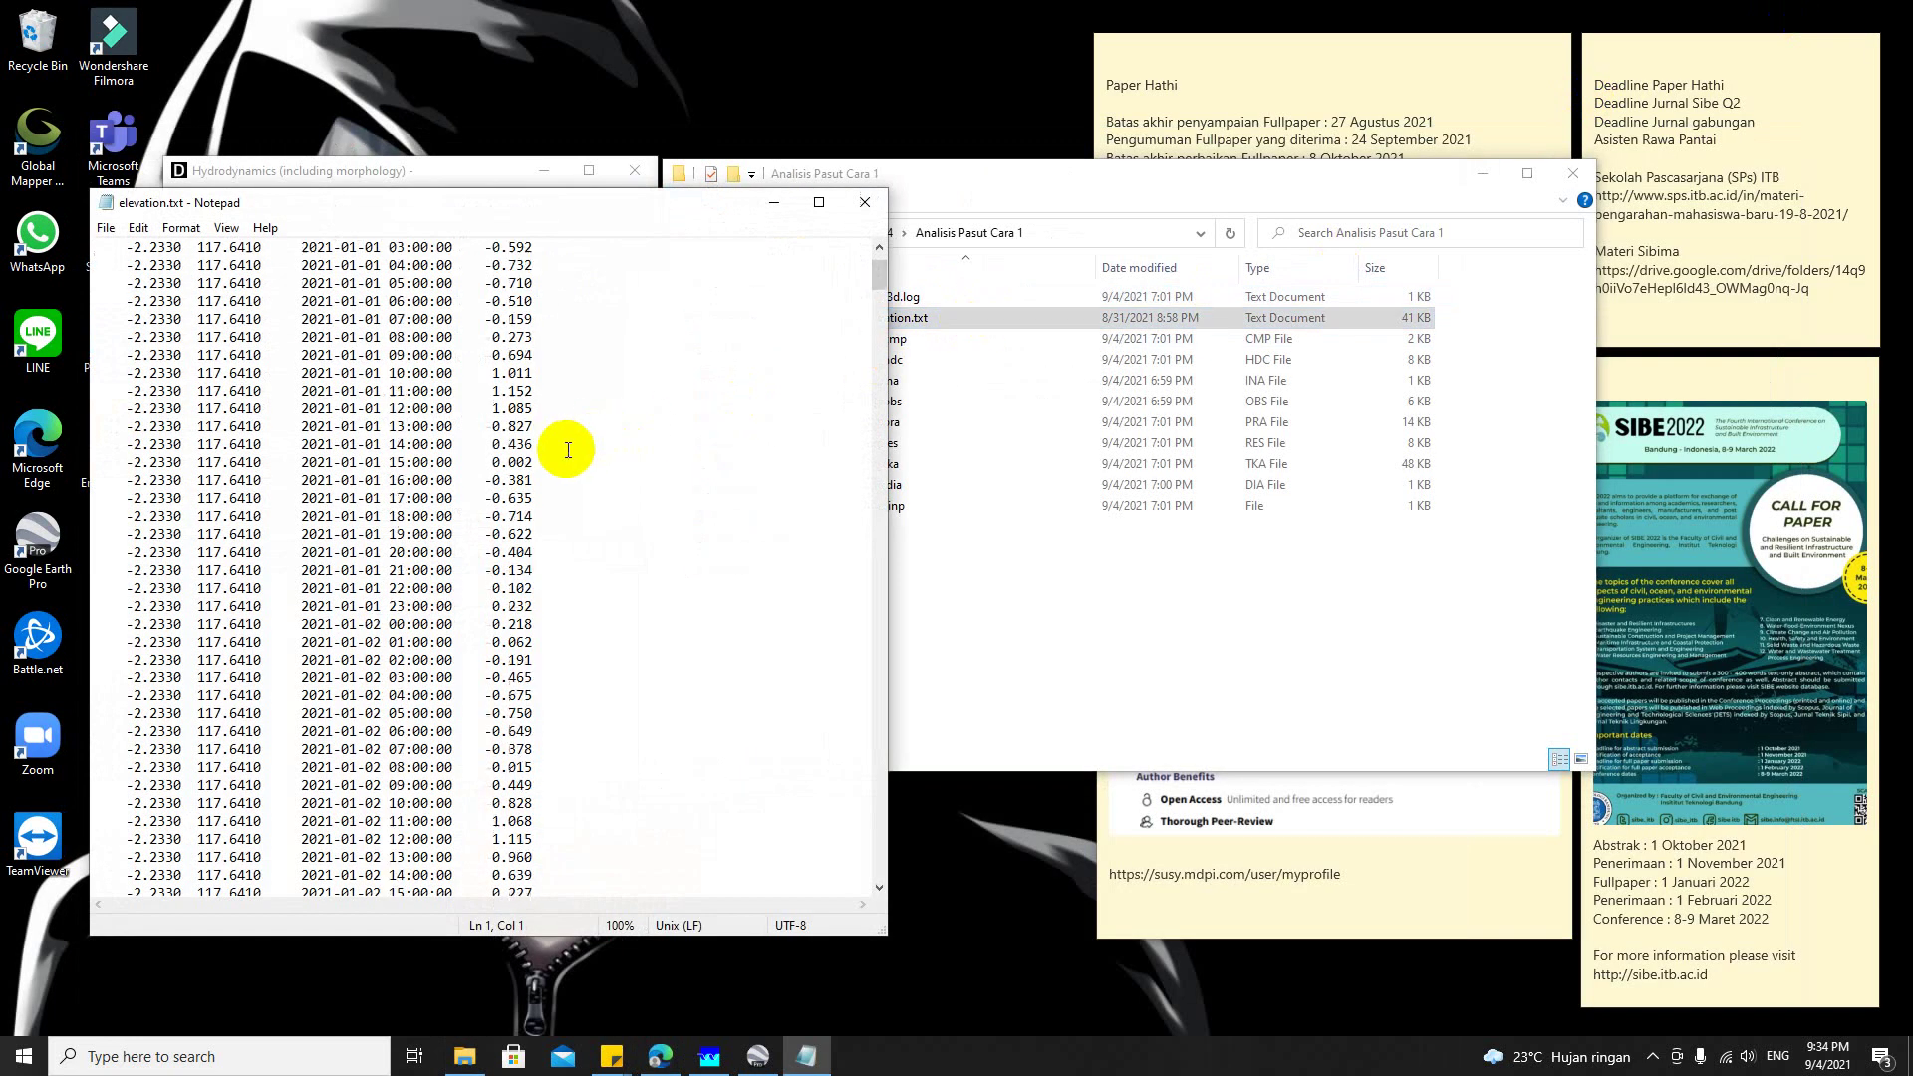
drag(566, 218, 508, 220)
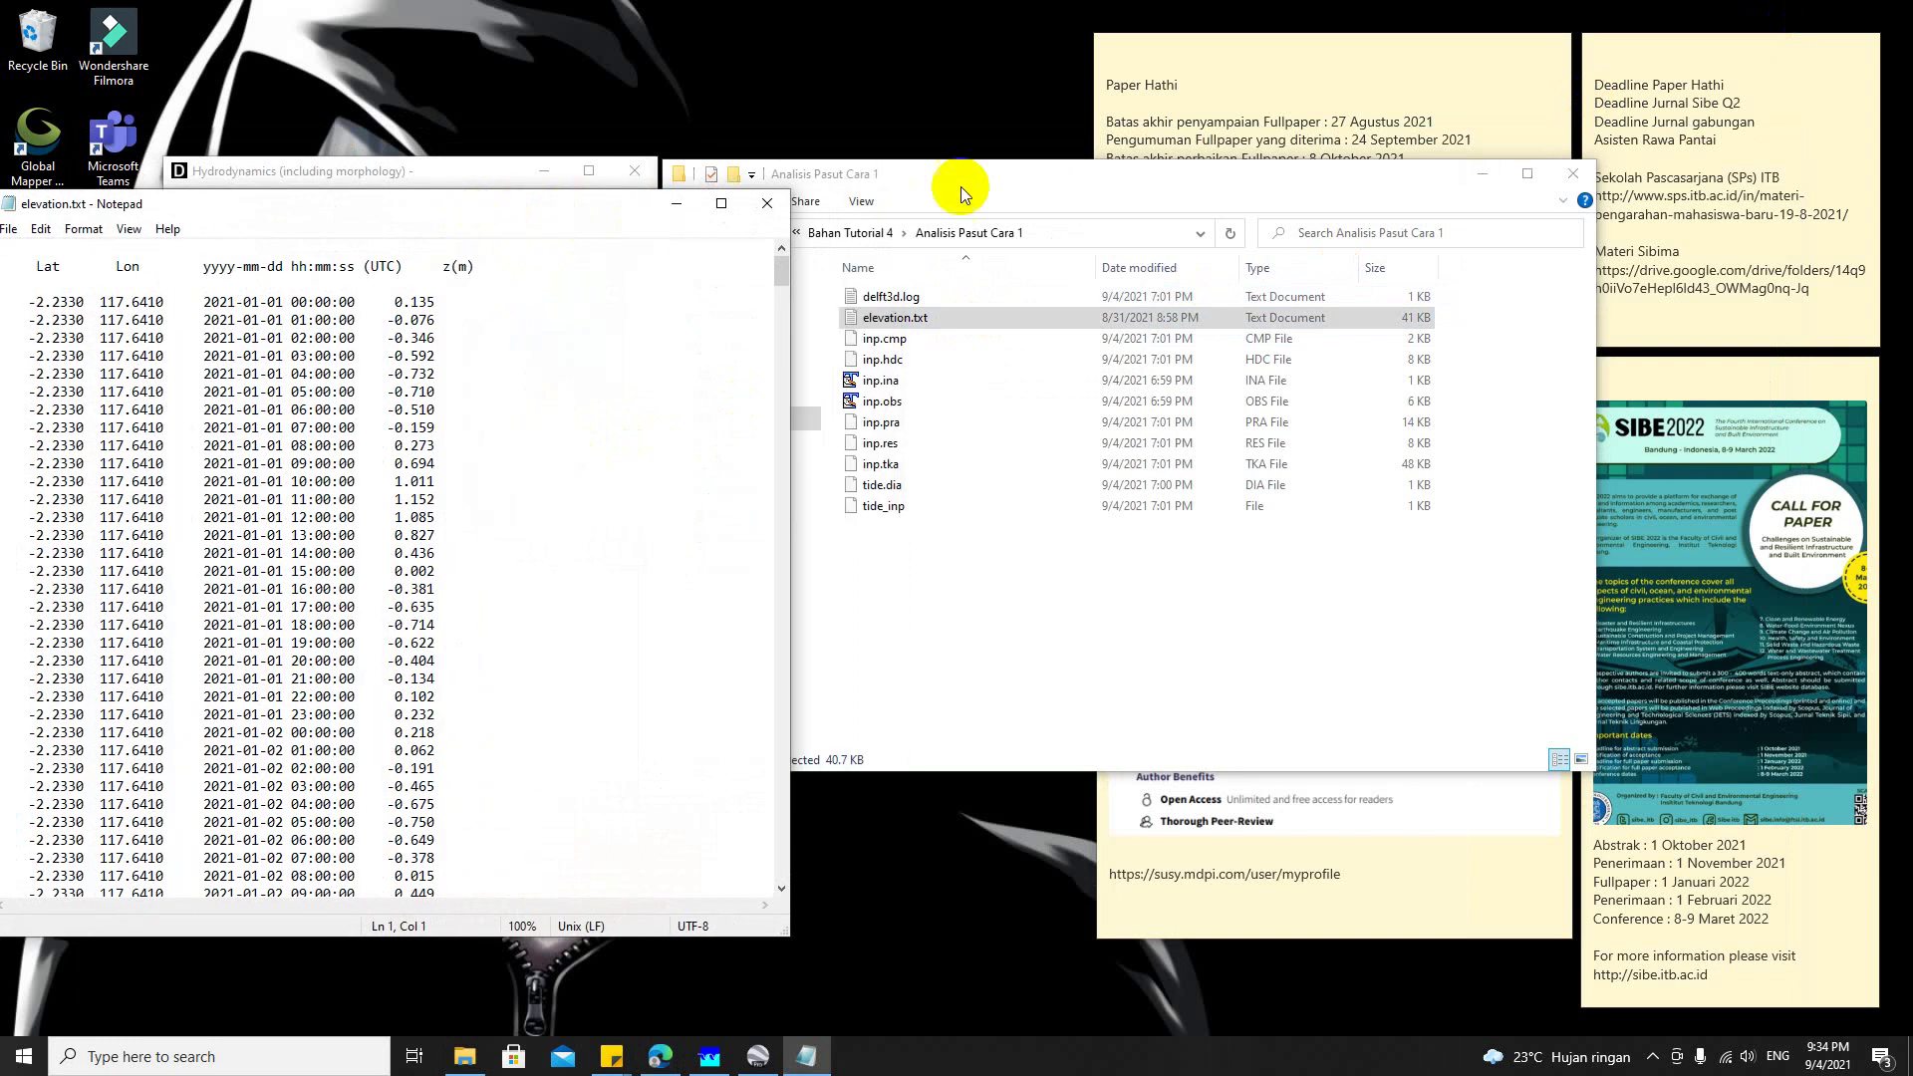
drag(978, 177, 1078, 176)
drag(513, 221, 507, 205)
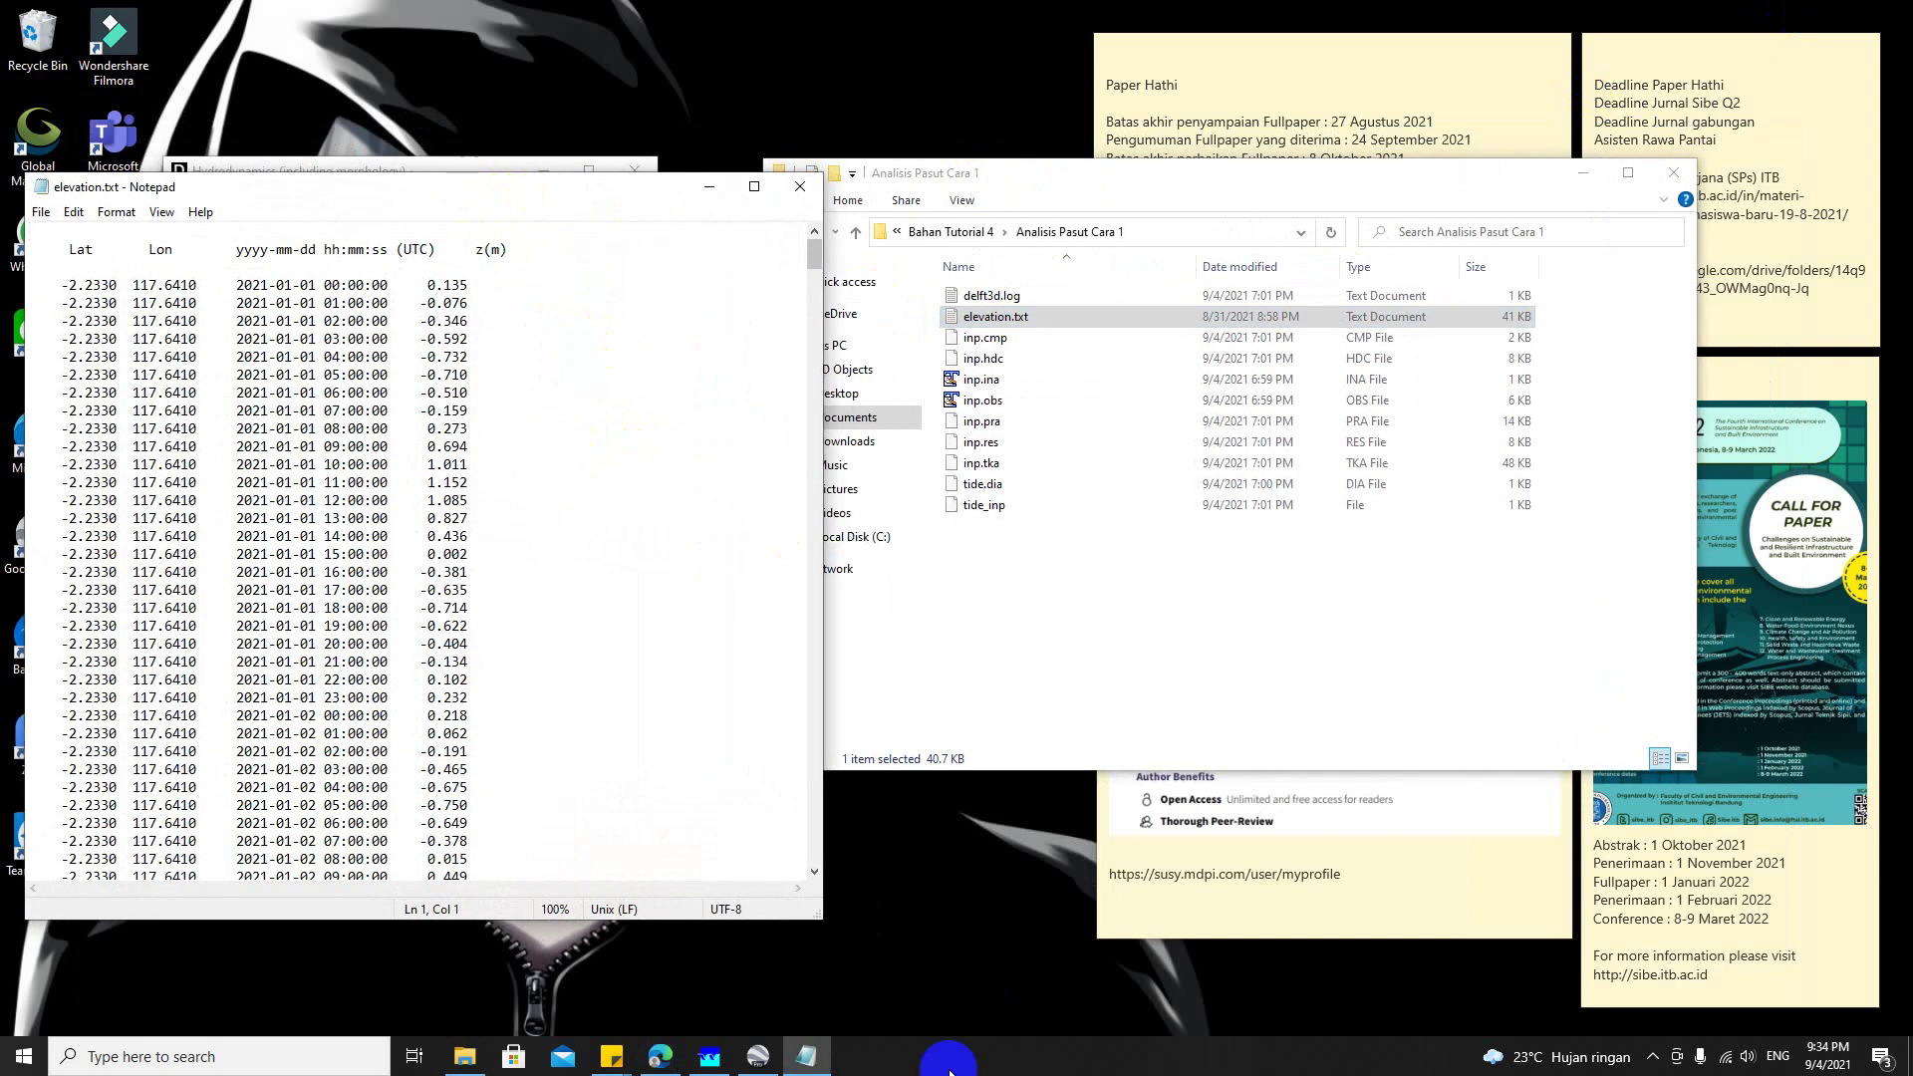
click(759, 1057)
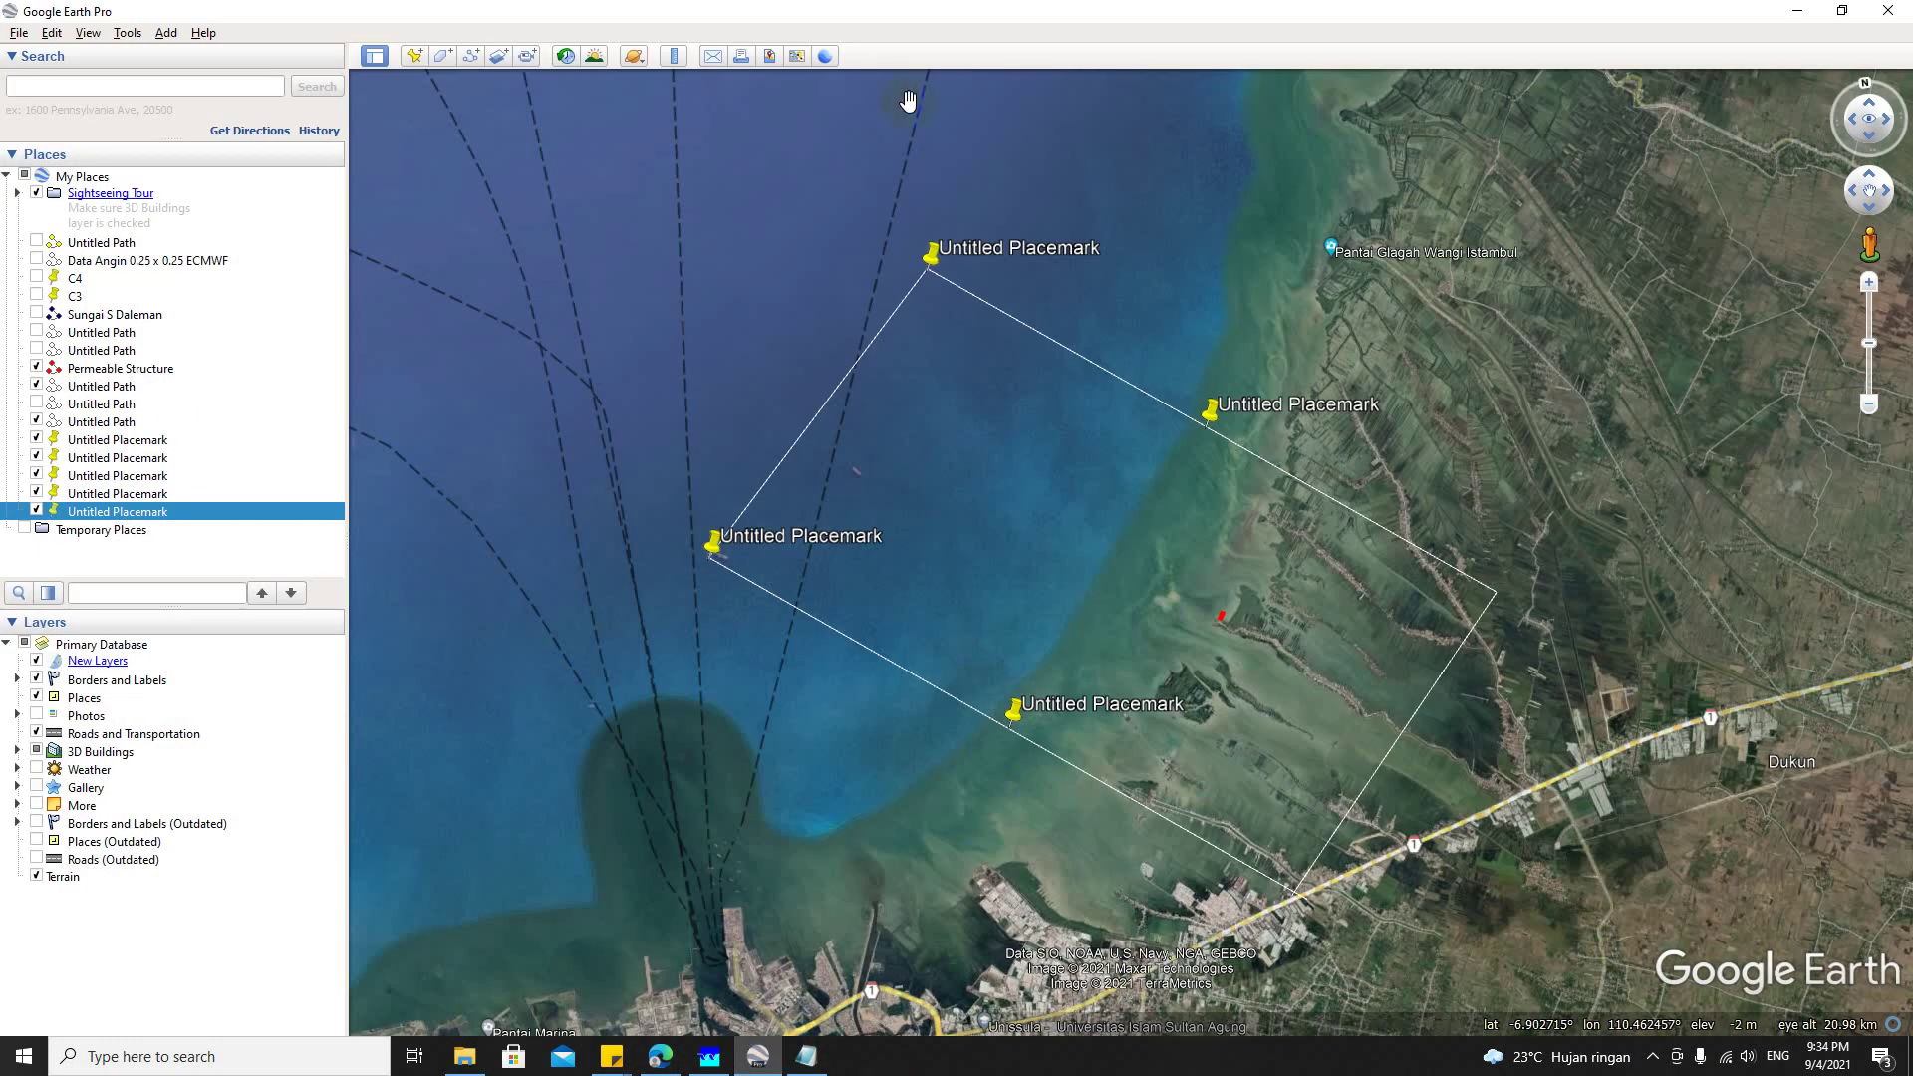
drag(937, 12, 1026, 99)
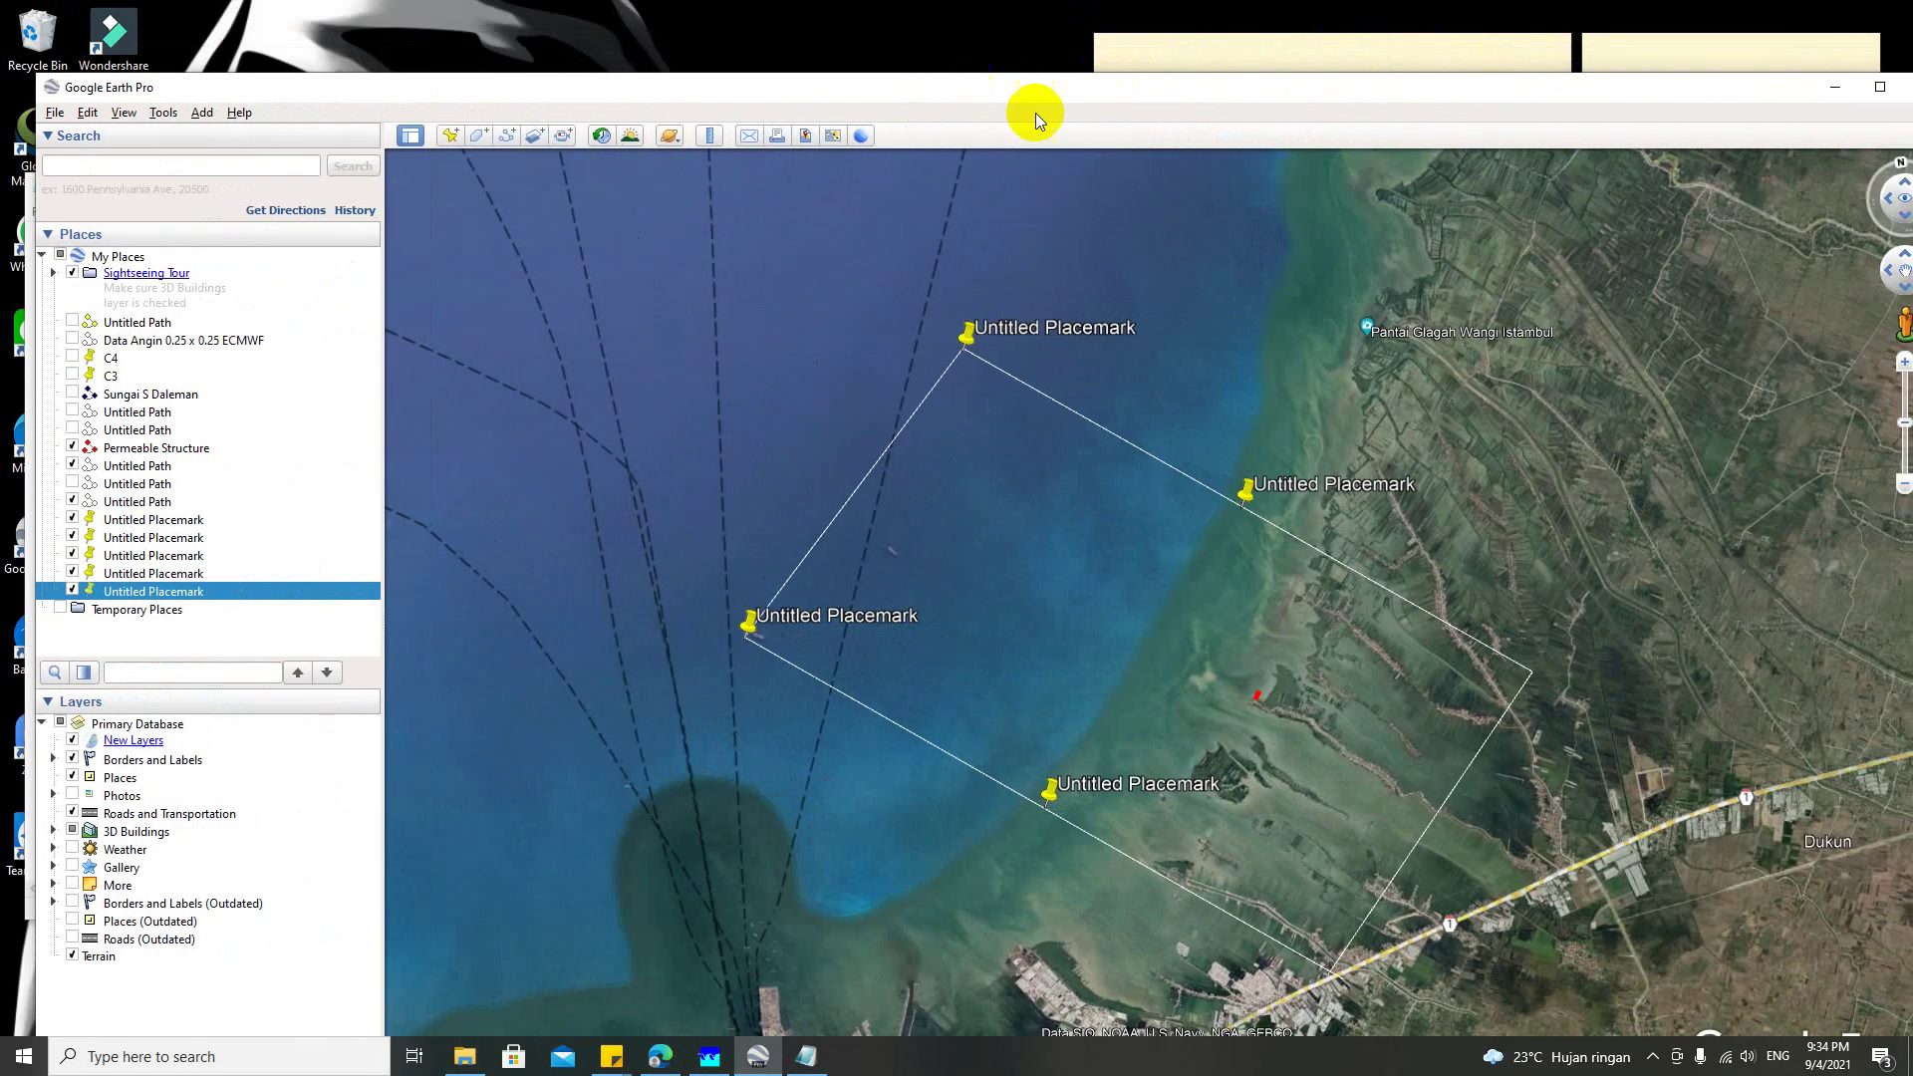
double_click(1602, 91)
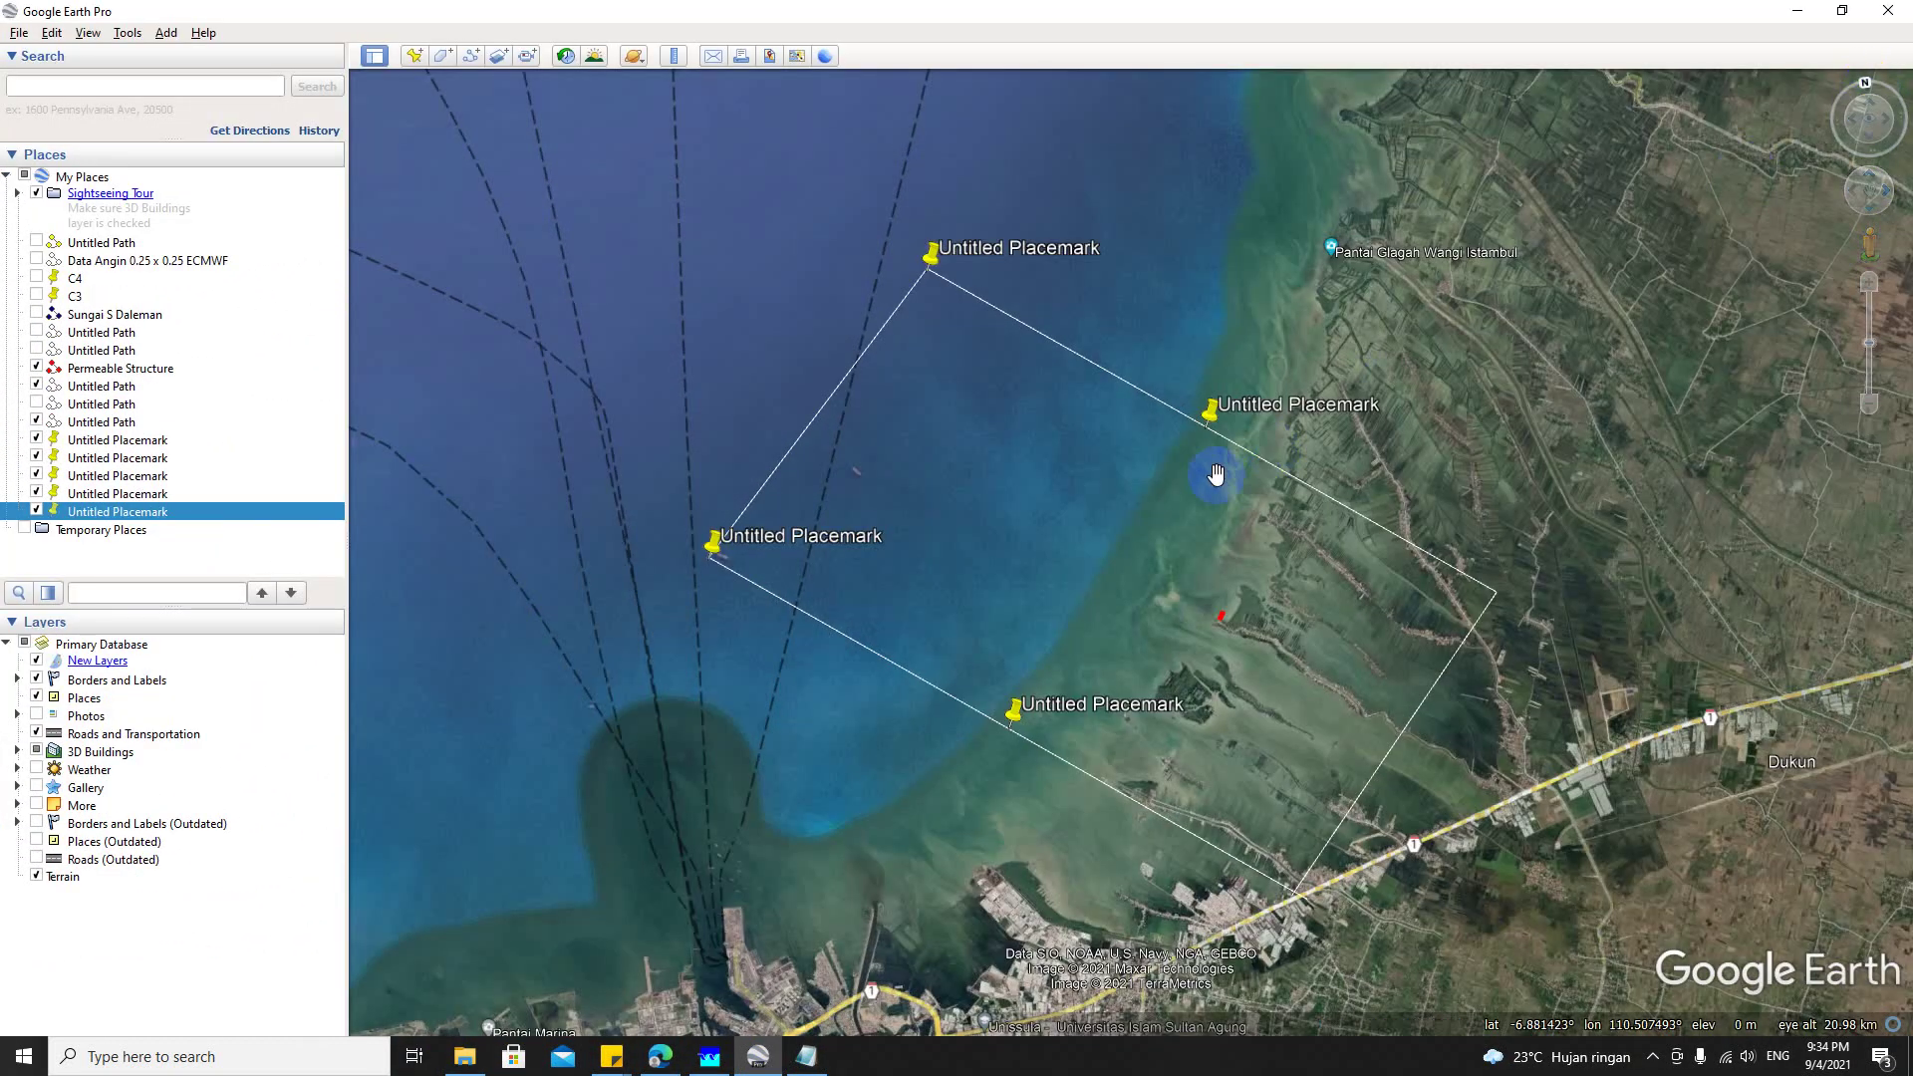
key(ctrl+shift+p)
drag(985, 726, 898, 650)
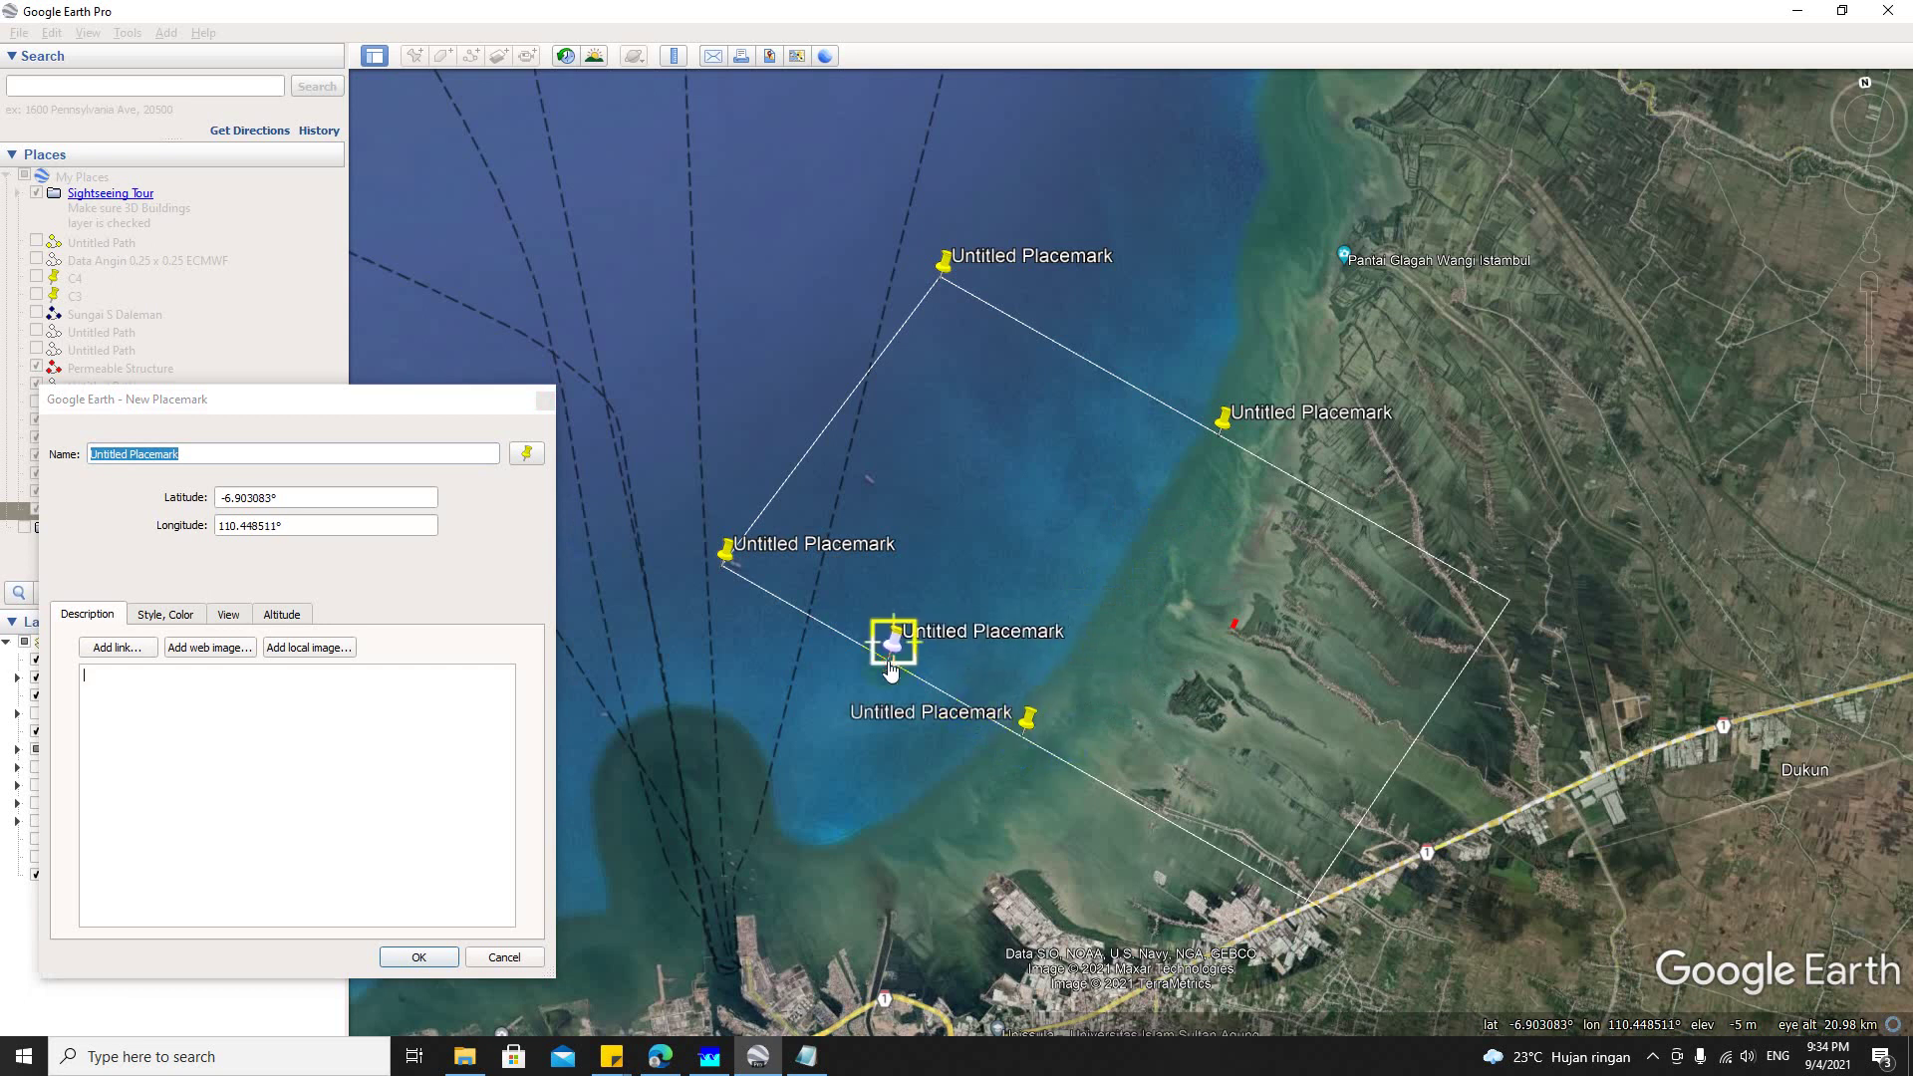
click(504, 956)
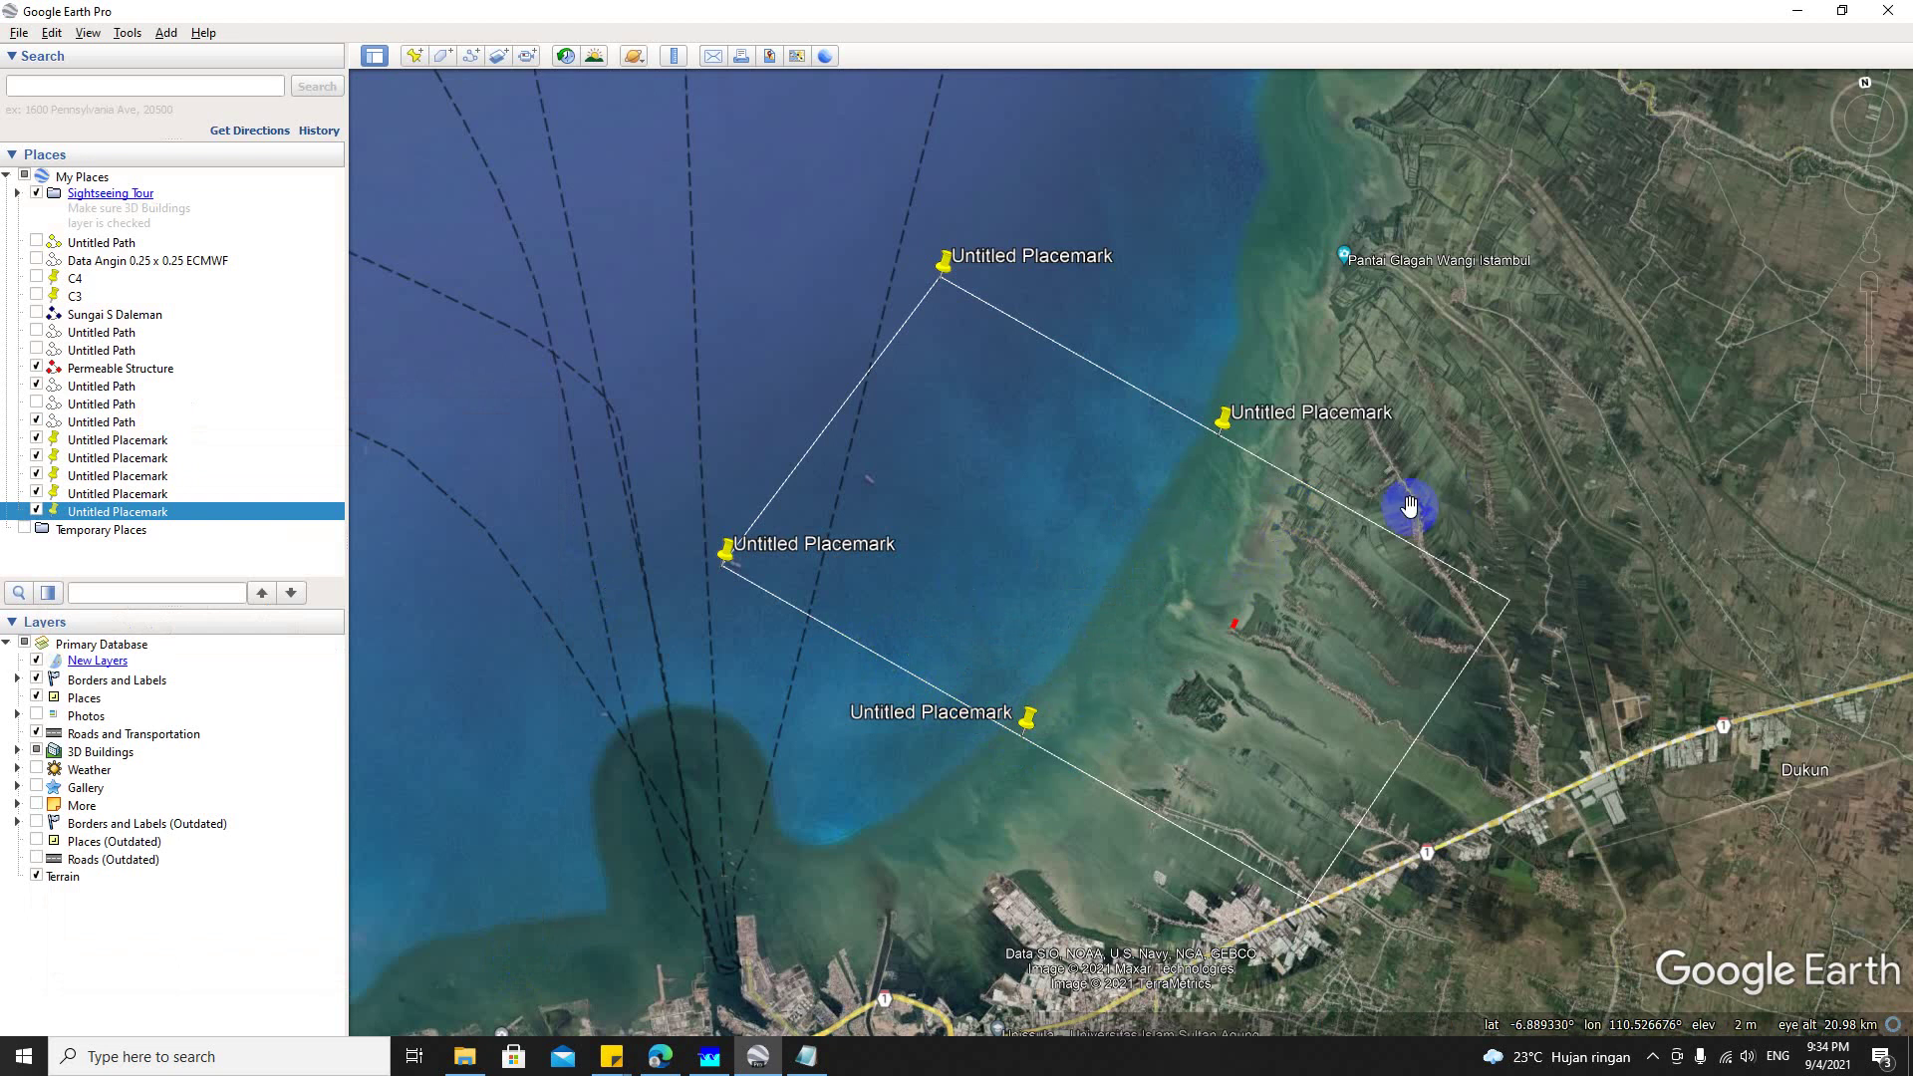
click(1789, 12)
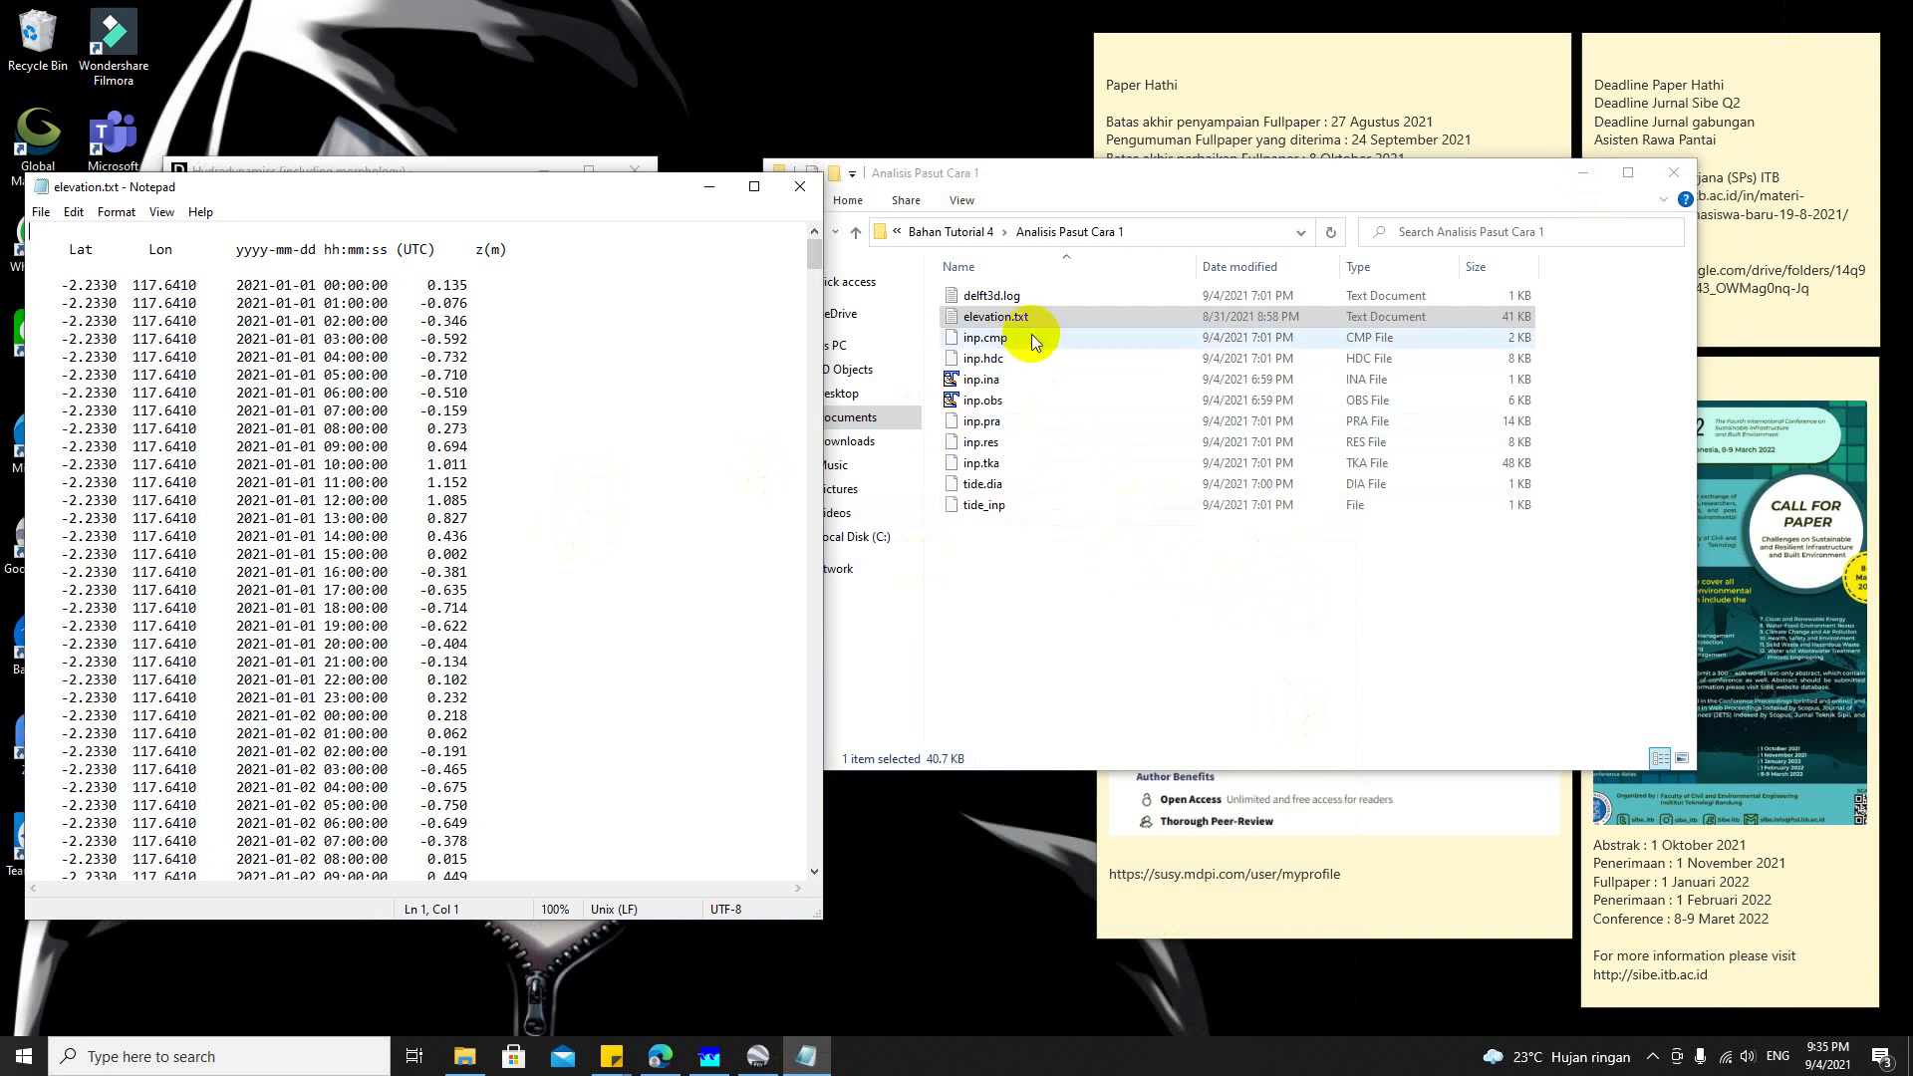
drag(1037, 178, 1084, 176)
click(831, 234)
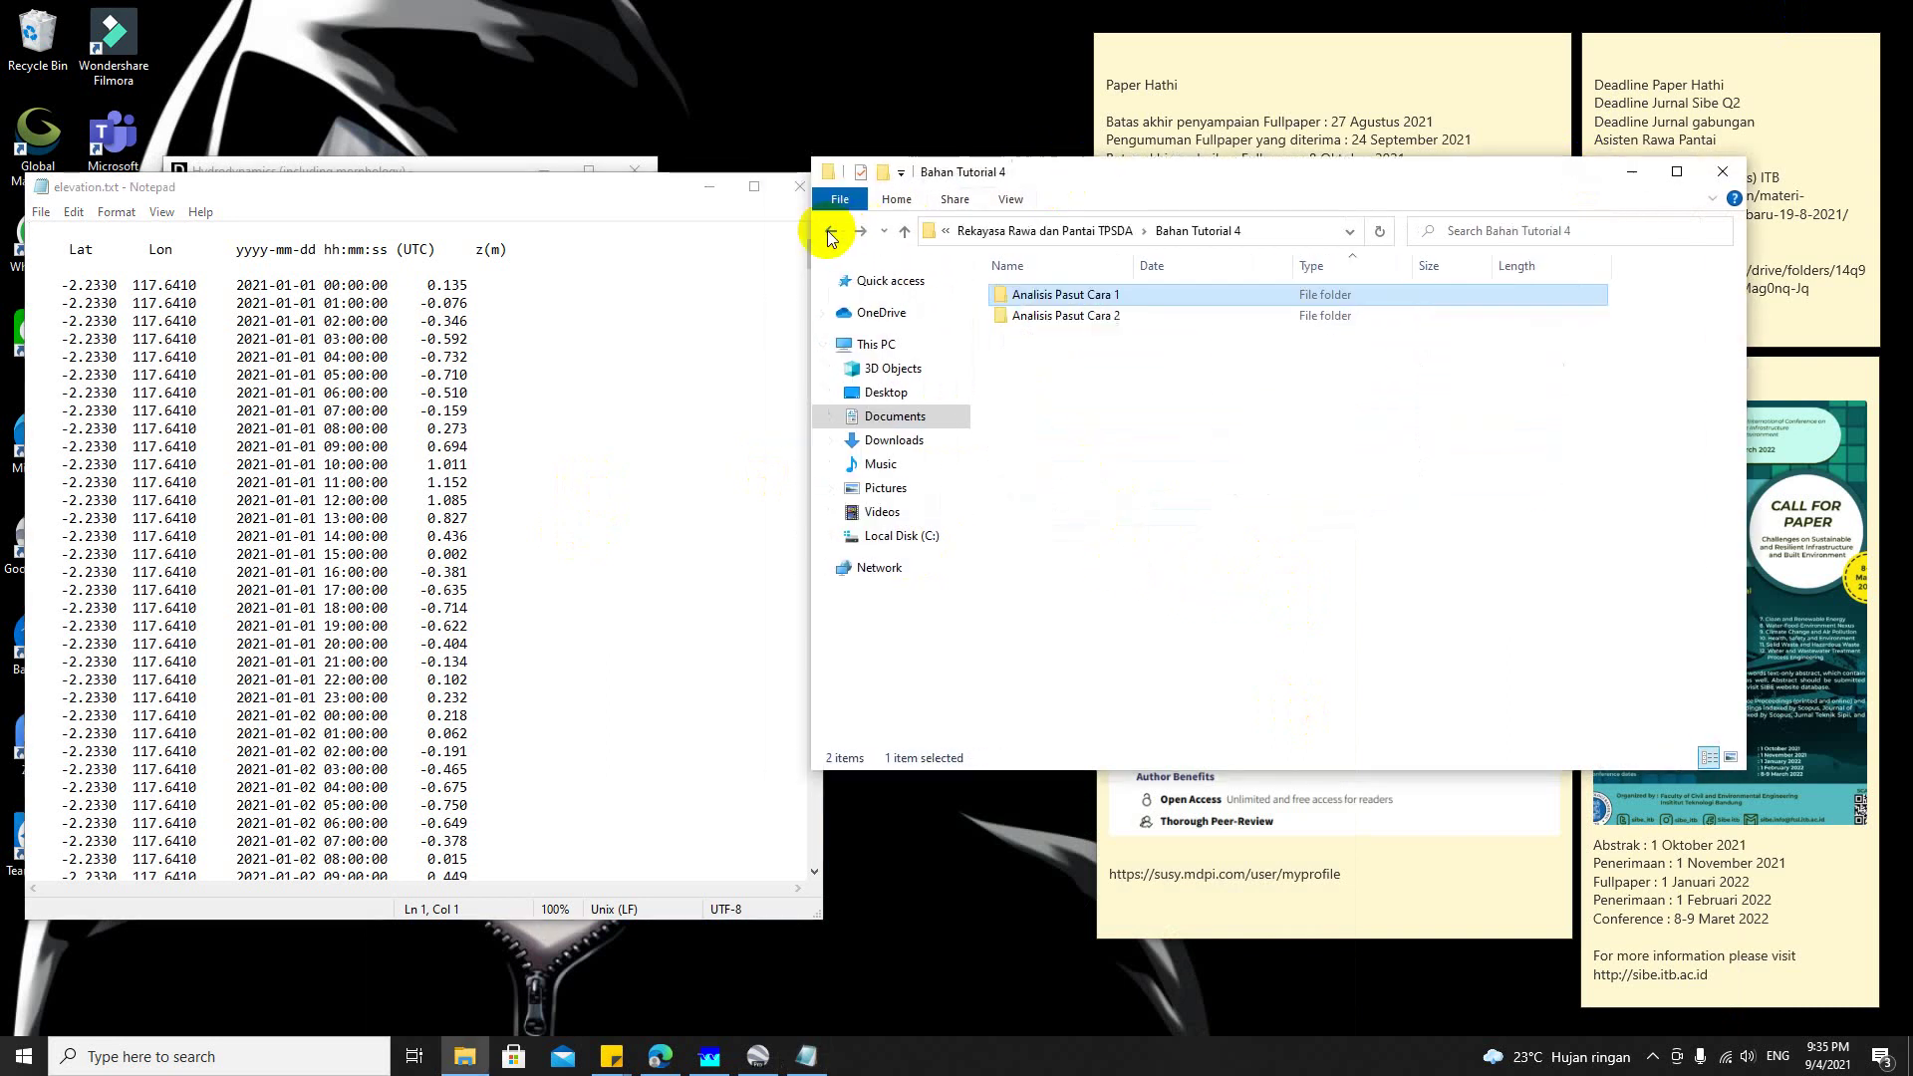
click(861, 233)
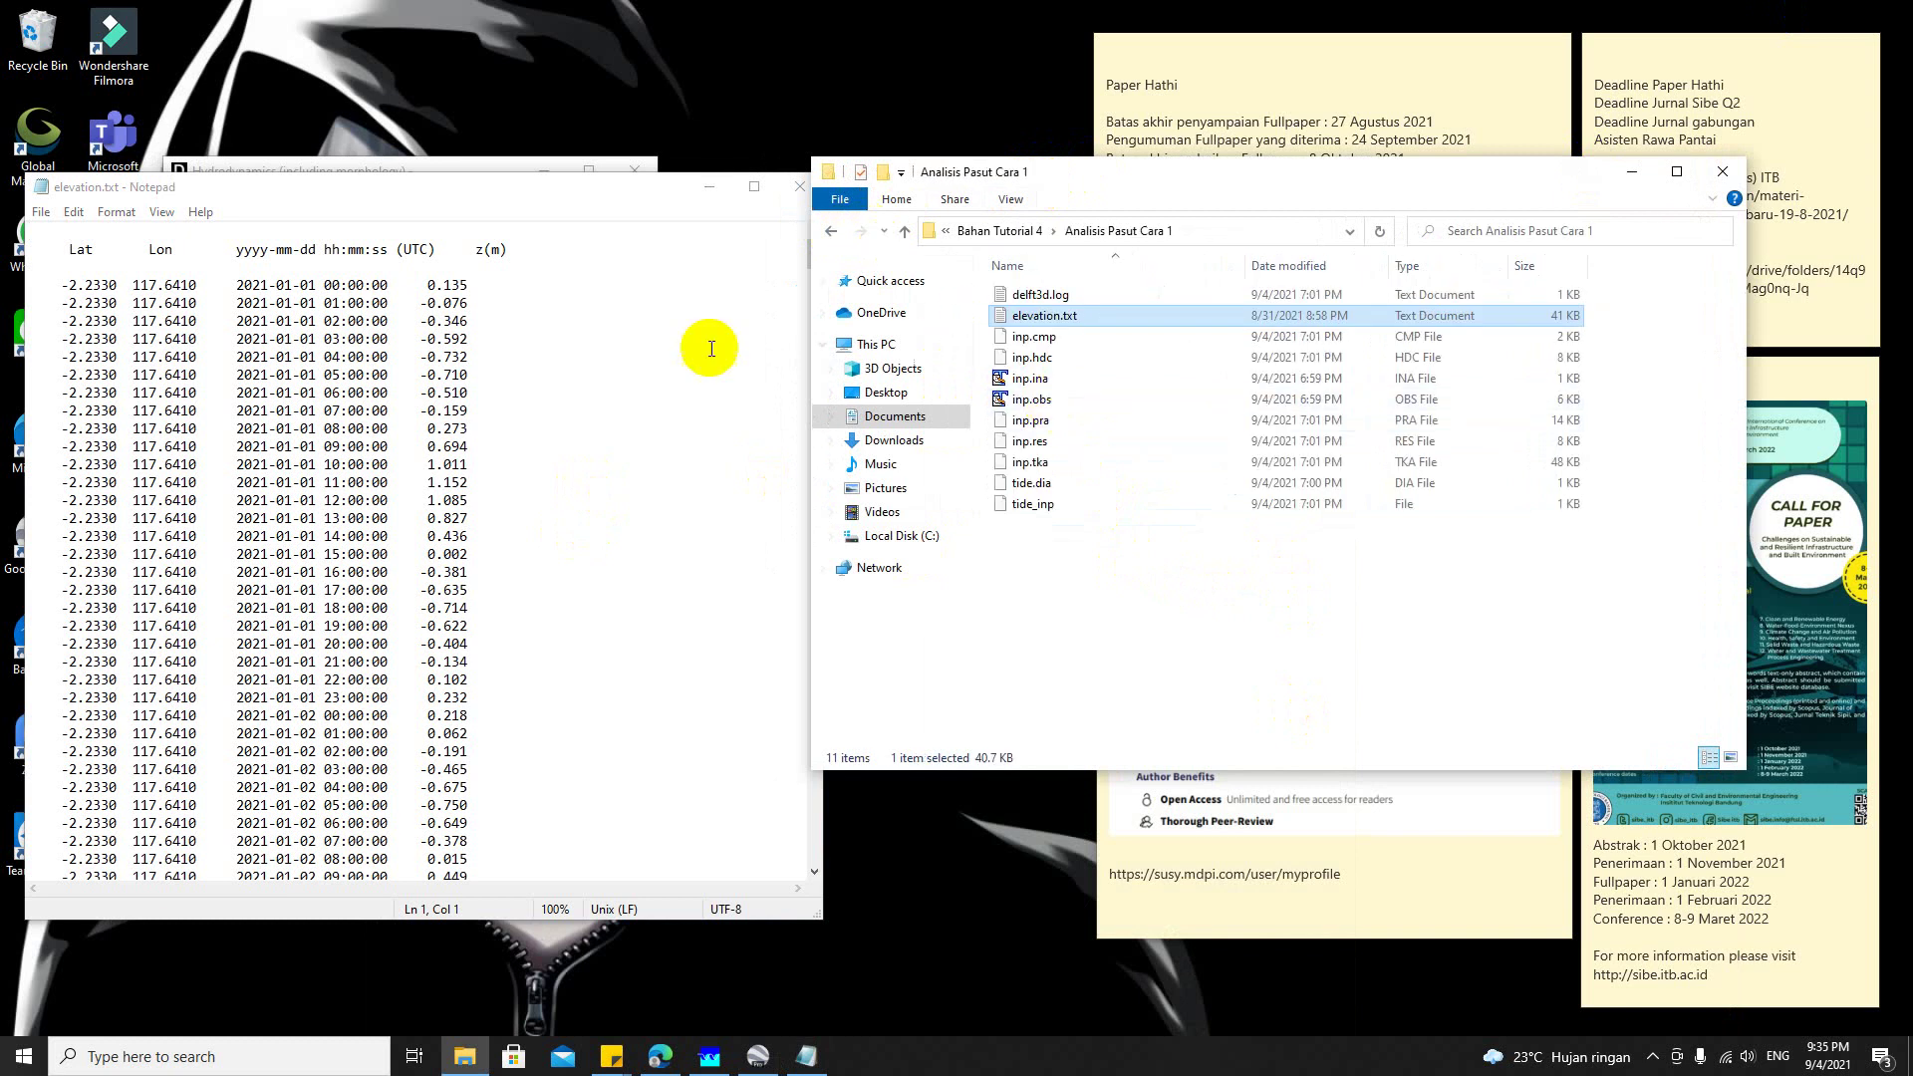
Step: Launch Excel, create a blank workbook and place its window clear of the open elevation text file
click(245, 1059)
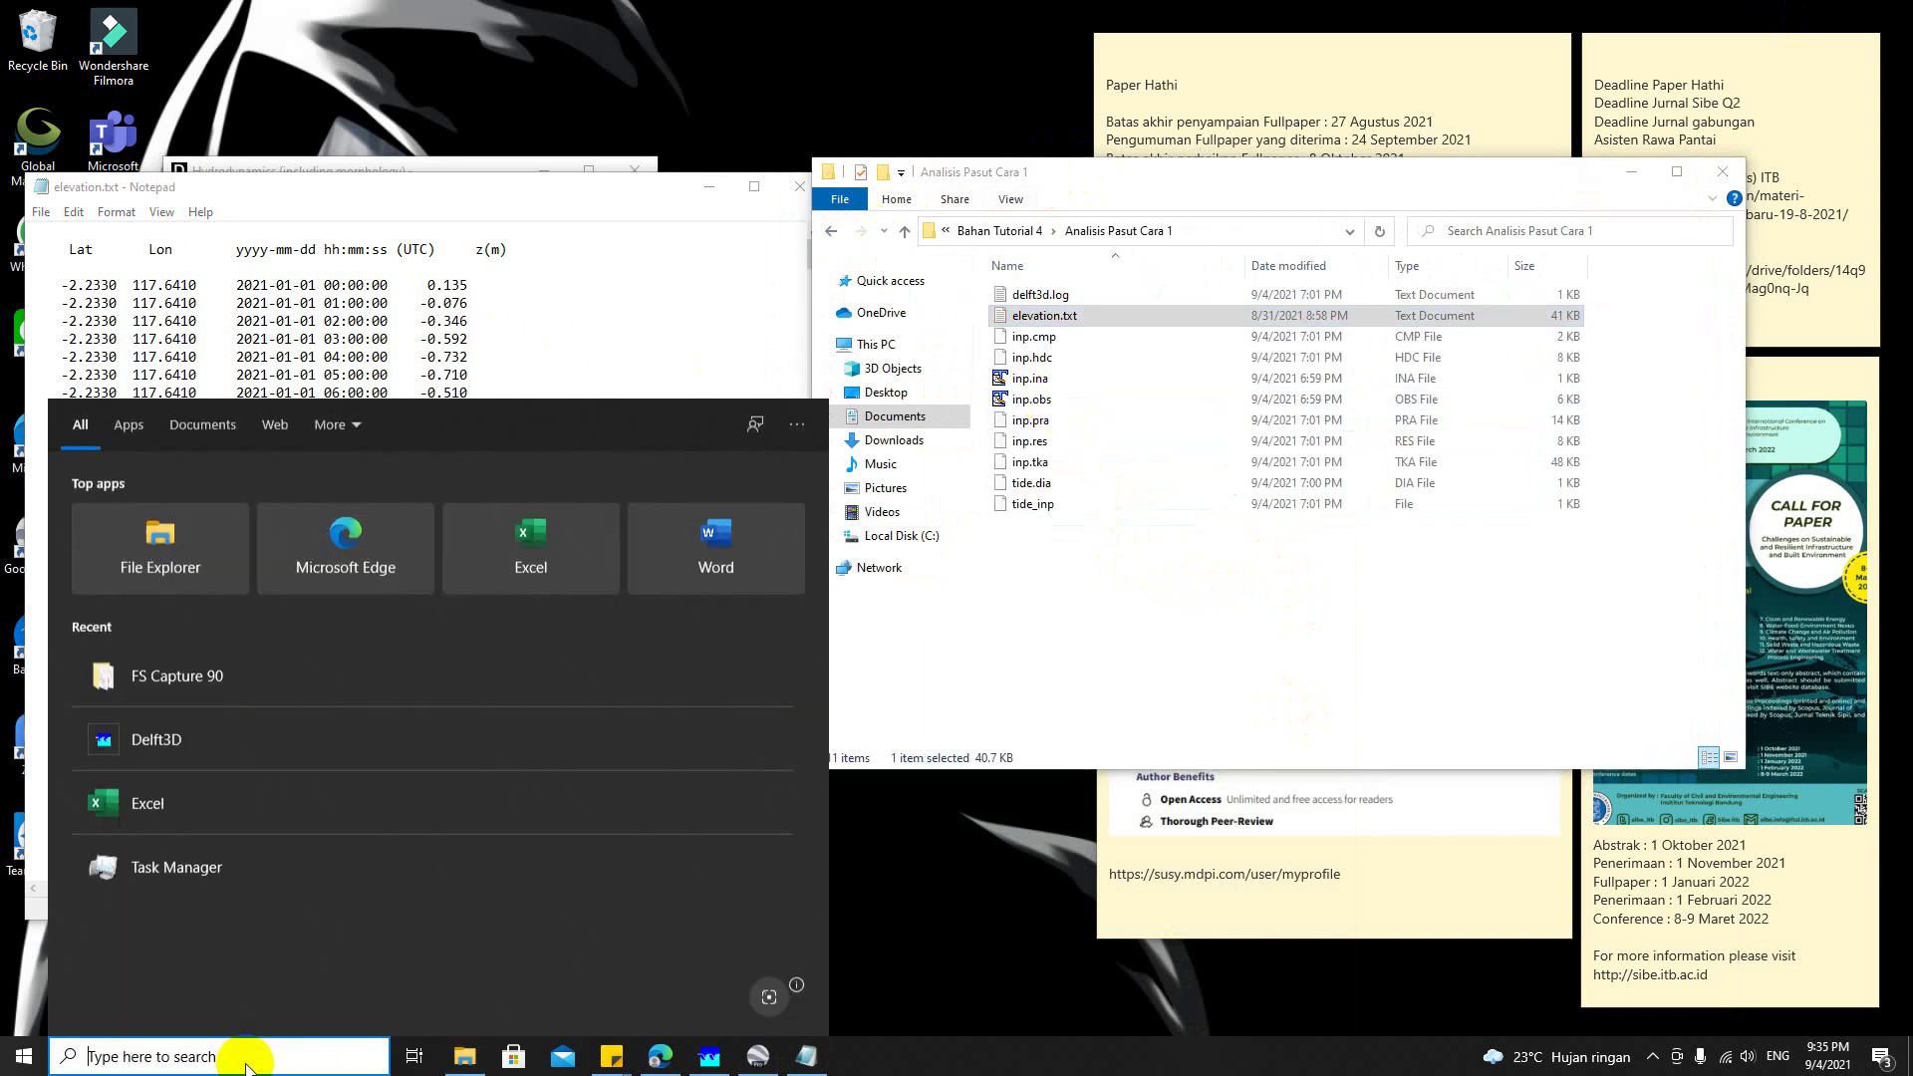
text(ex)
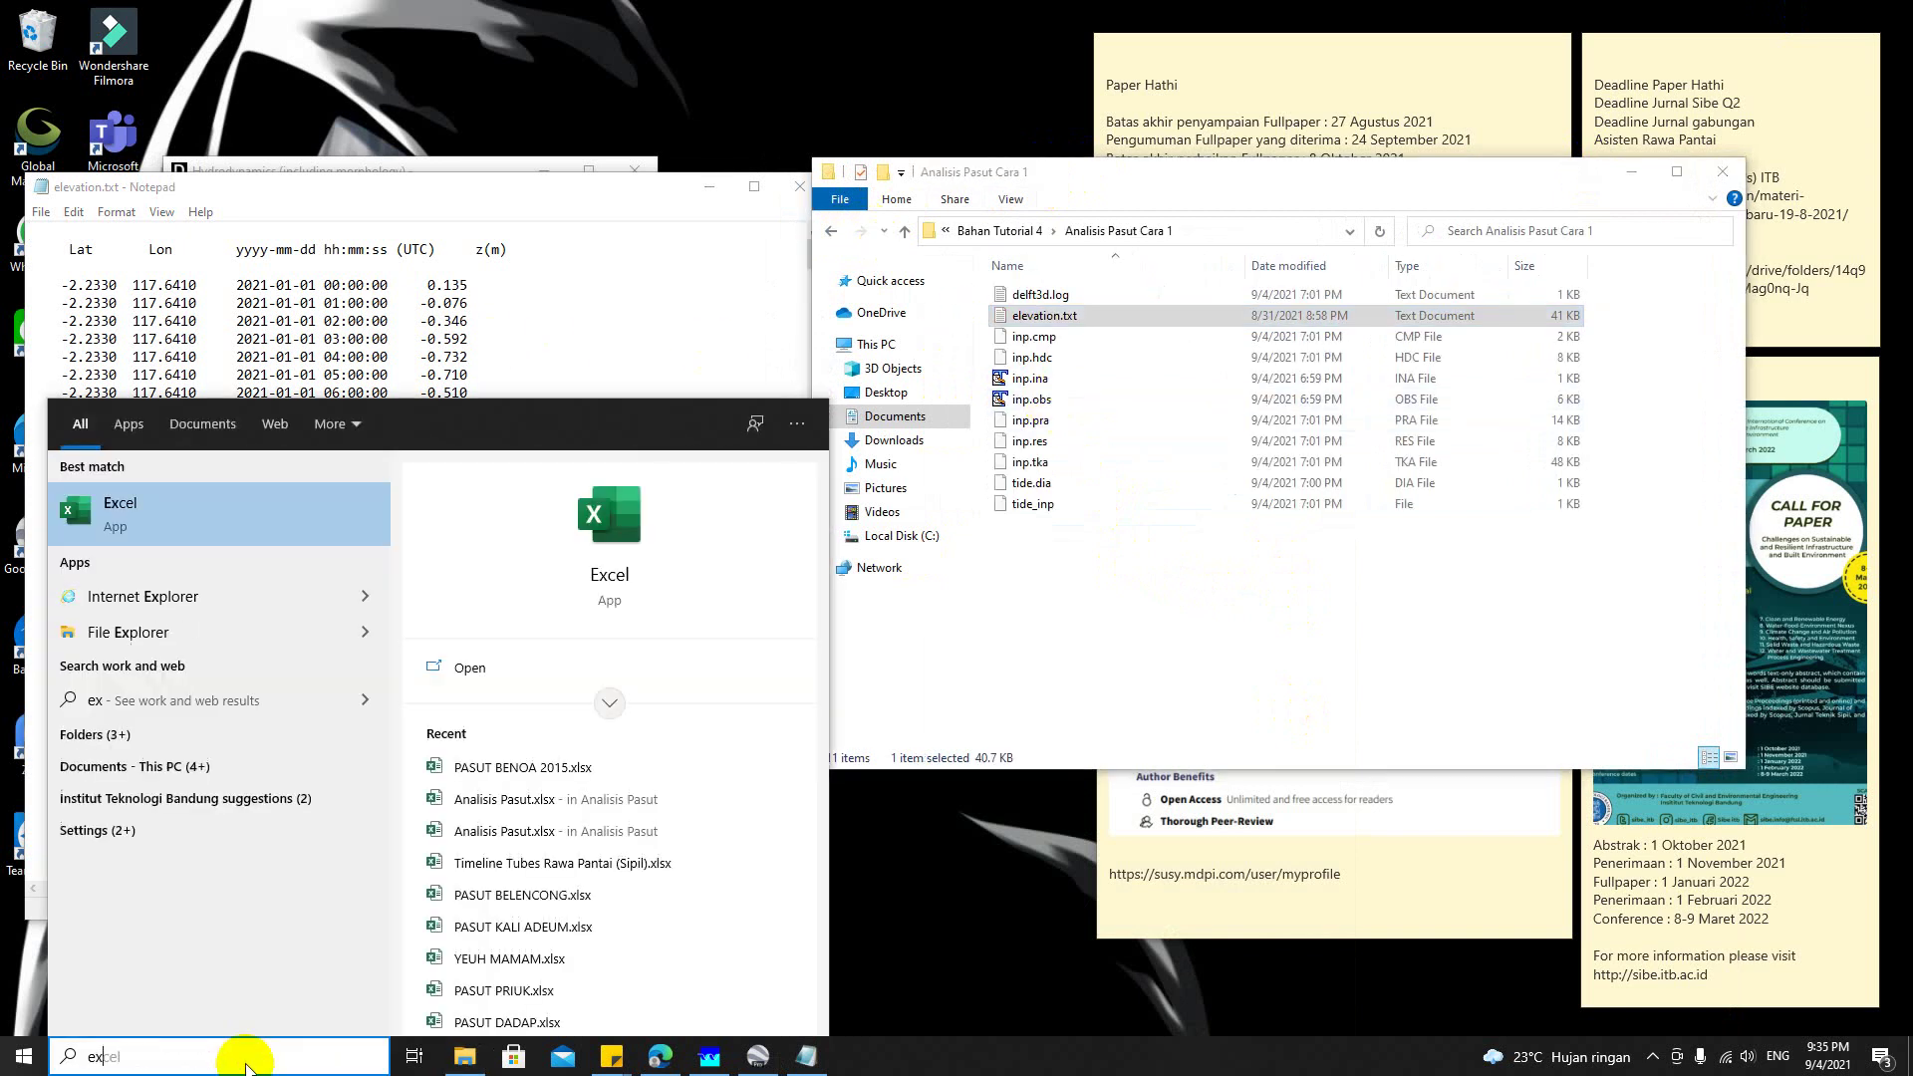
click(289, 518)
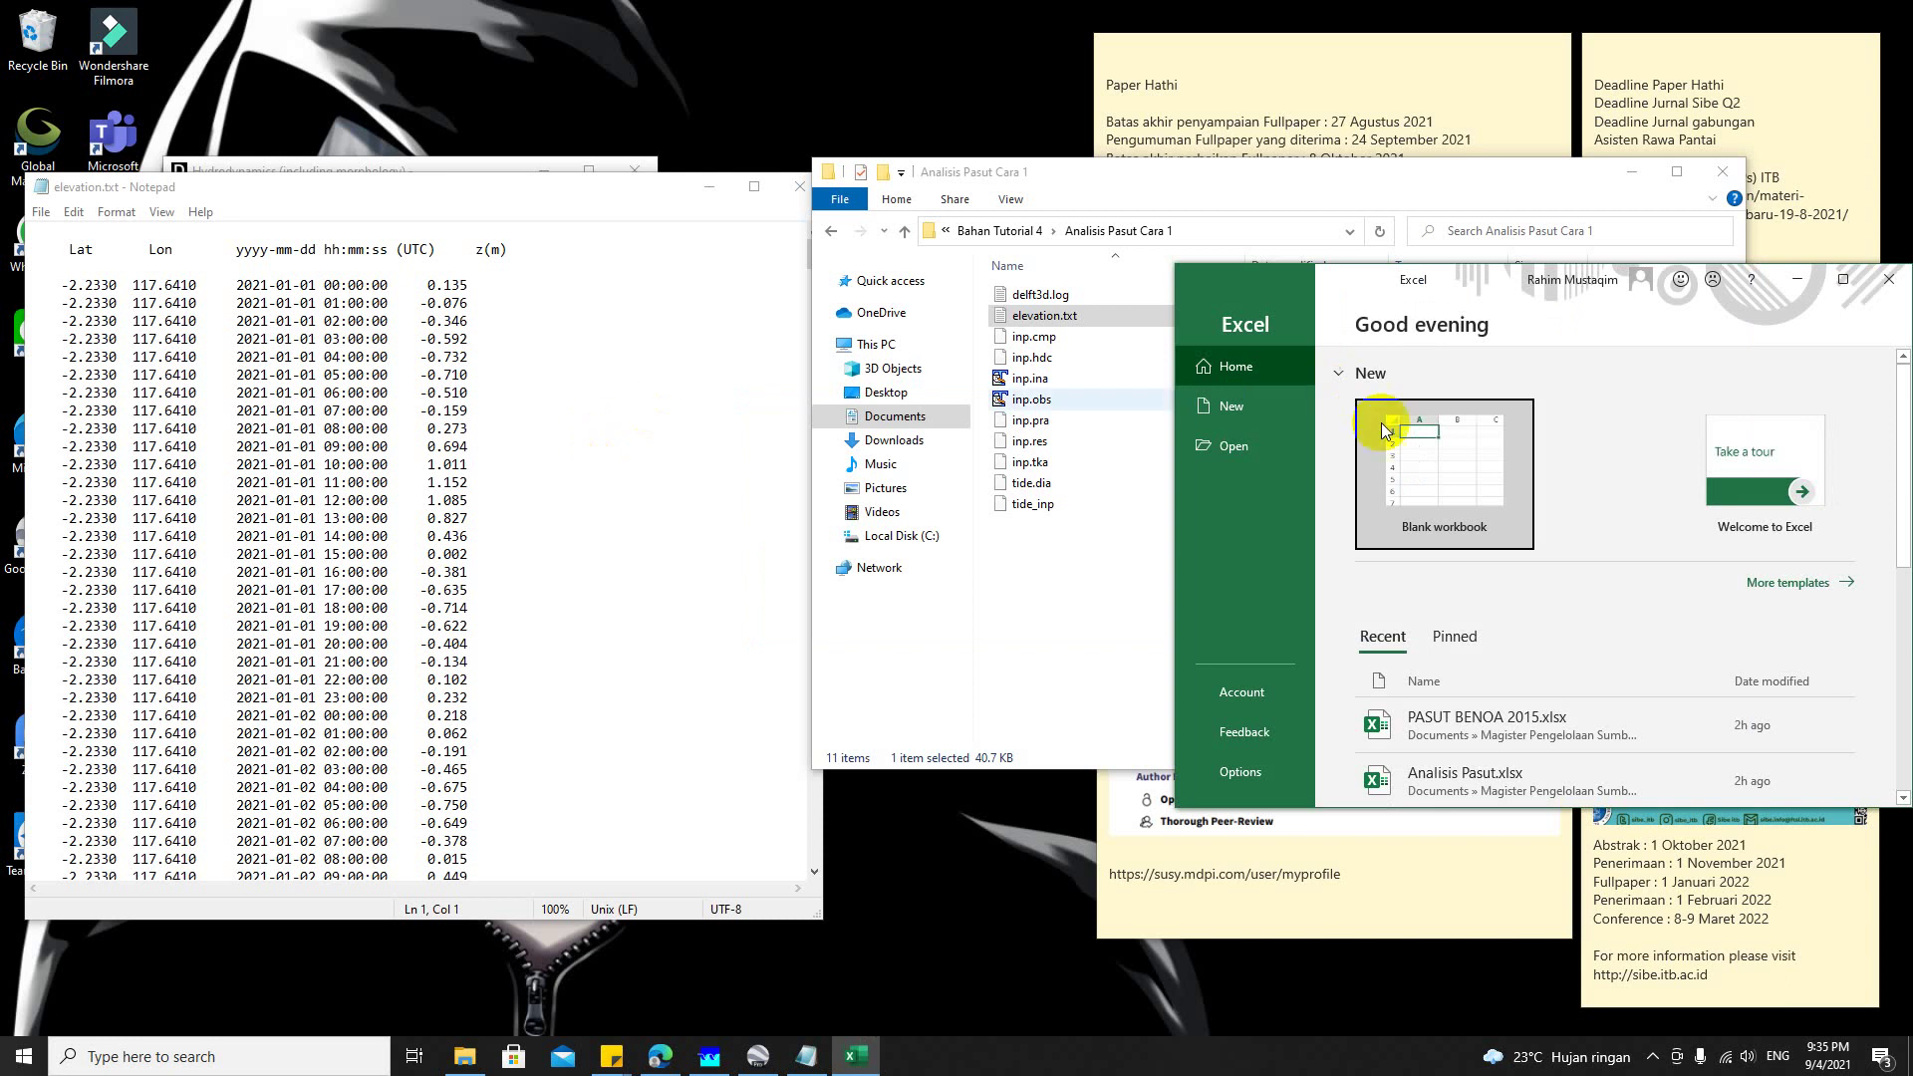
click(1383, 429)
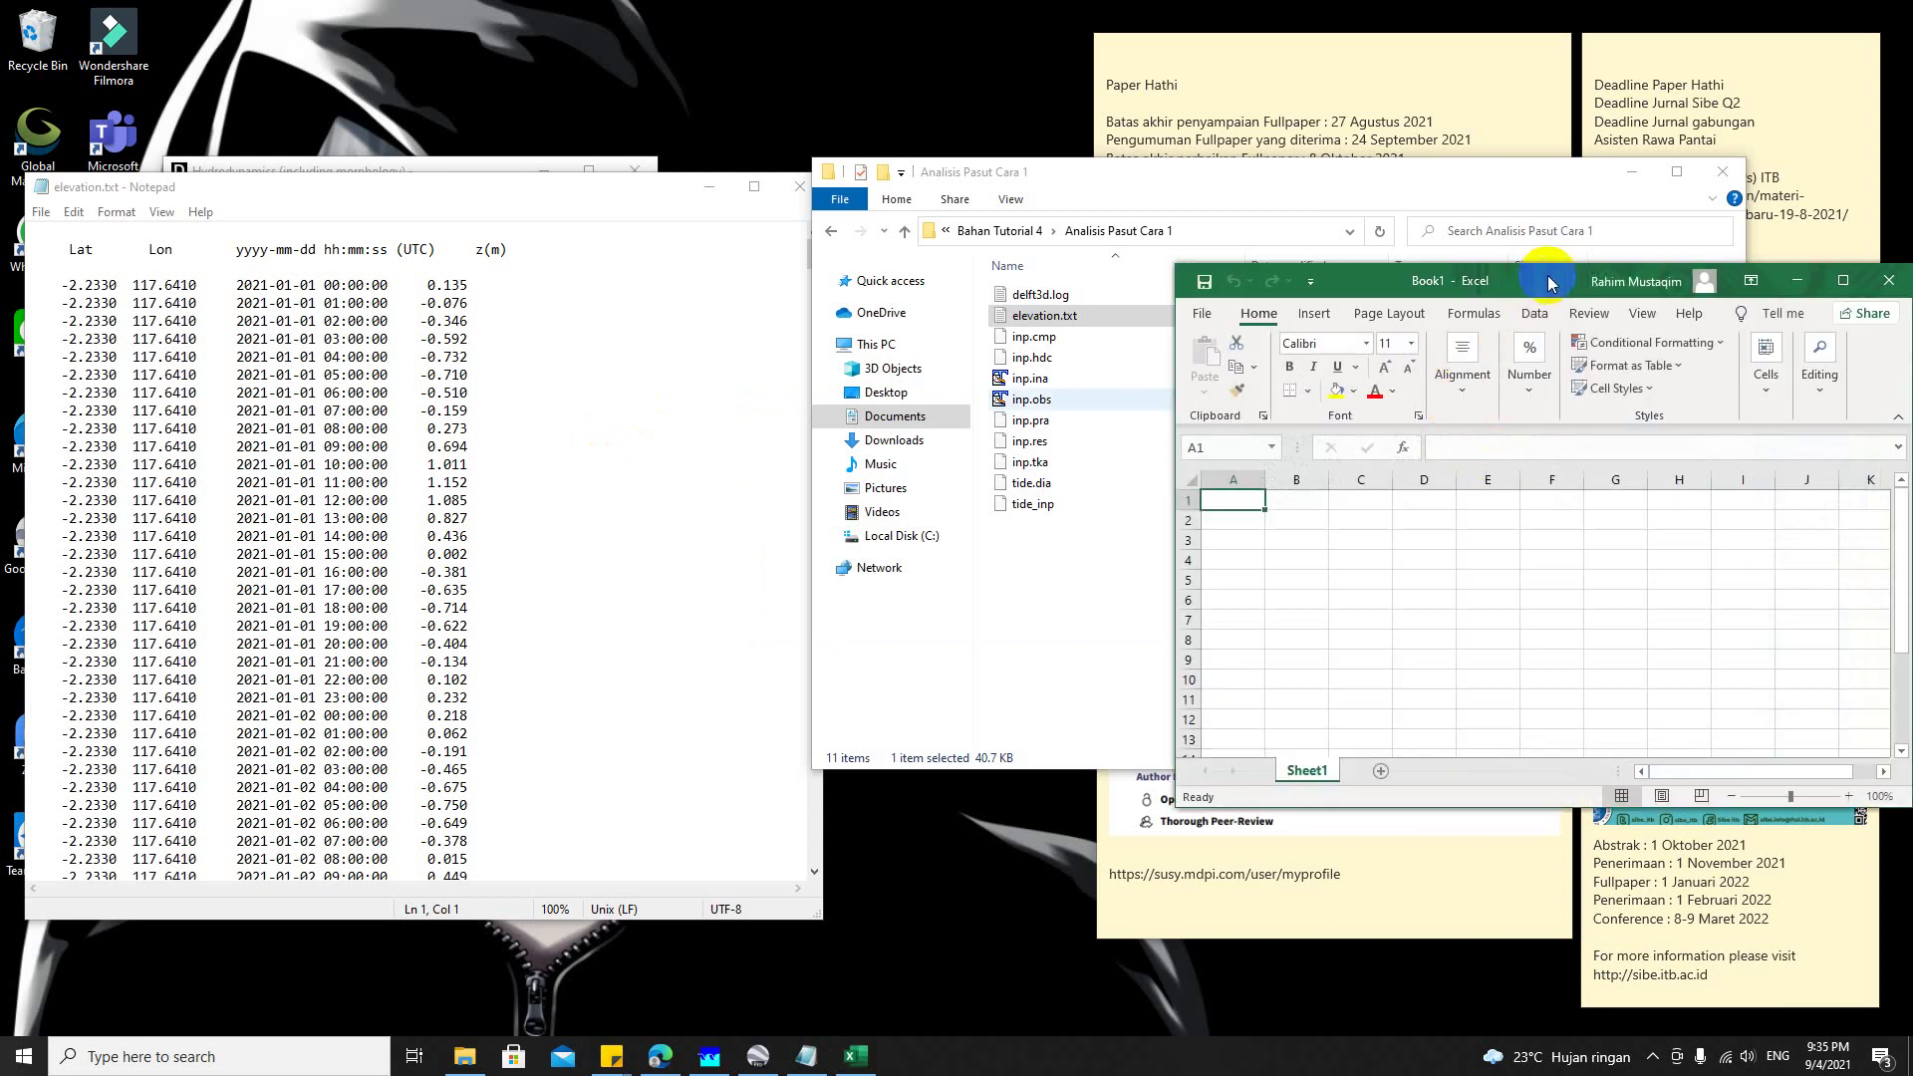
drag(1550, 282, 1471, 297)
Step: Copy the entire contents of elevation.txt into the blank workbook starting at cell A1, and maximize the workbook window
click(422, 554)
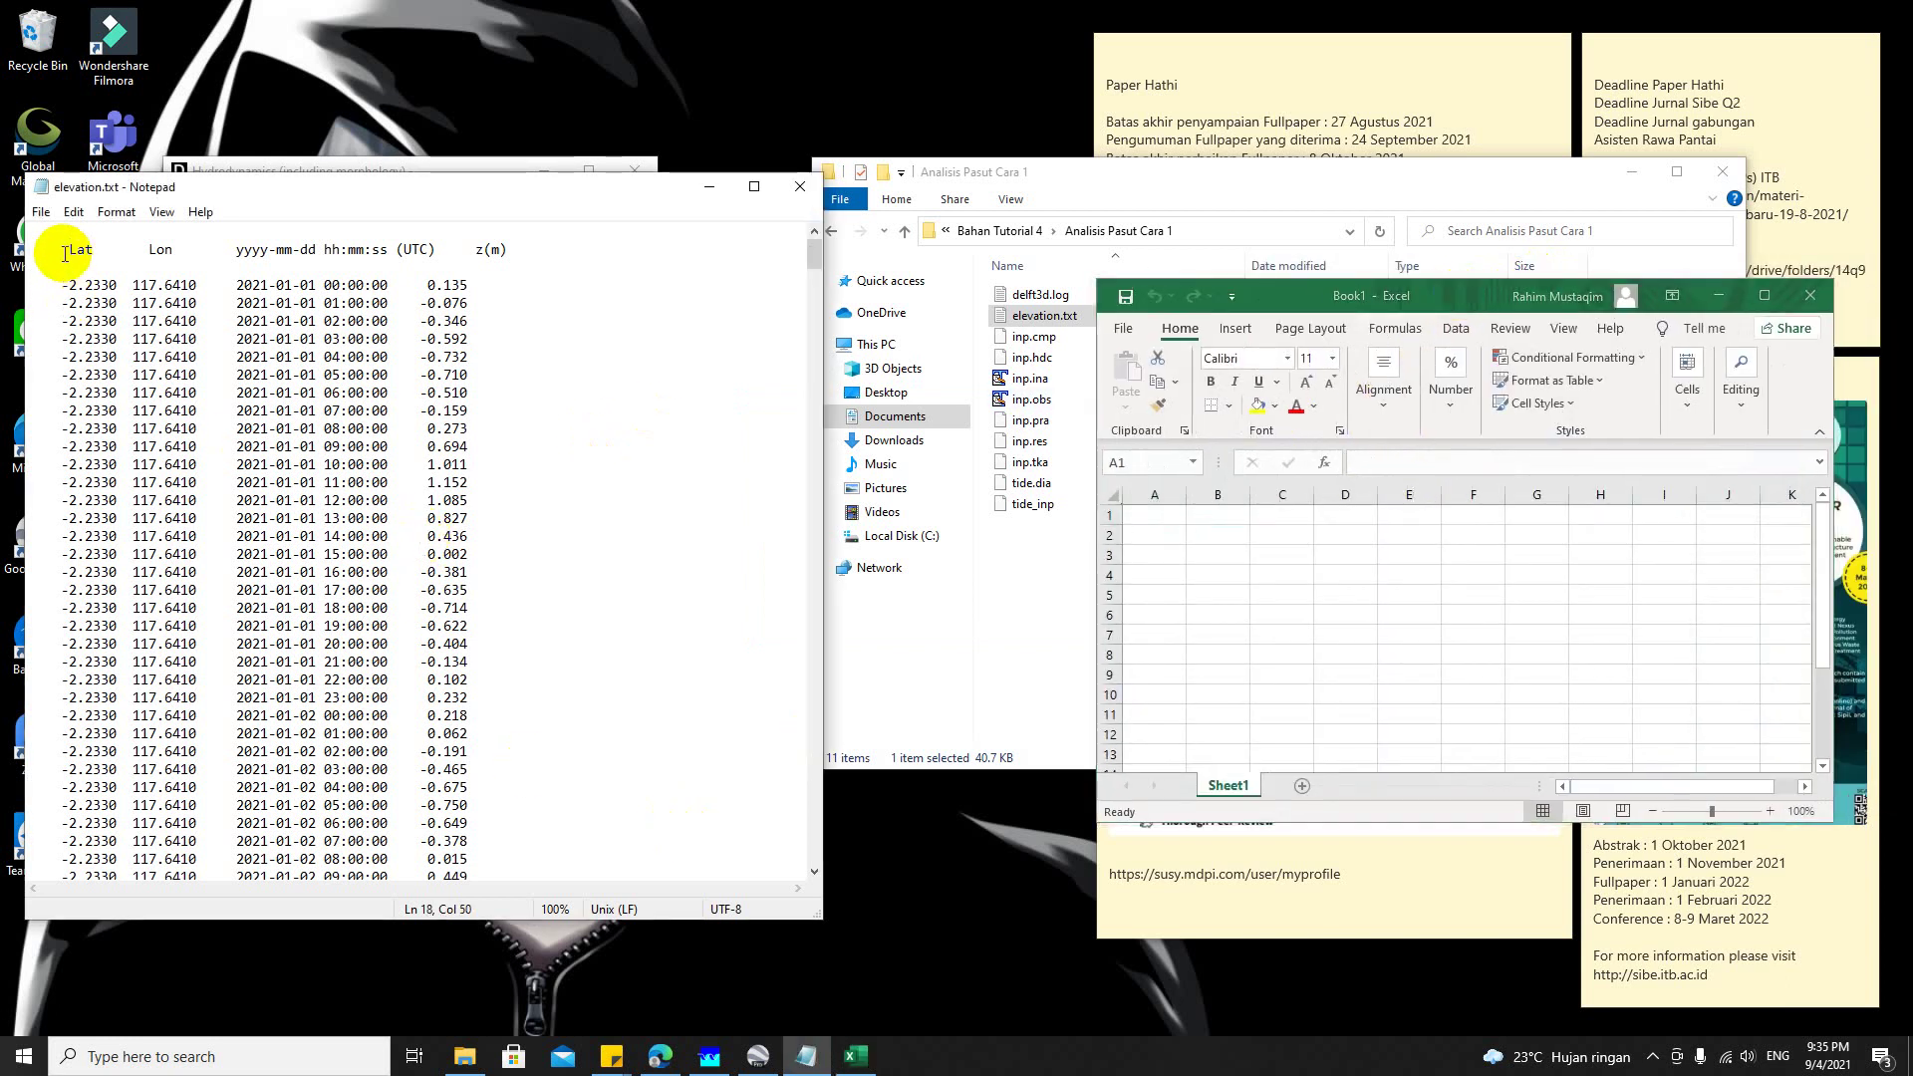
drag(65, 252, 226, 376)
key(ctrl+c)
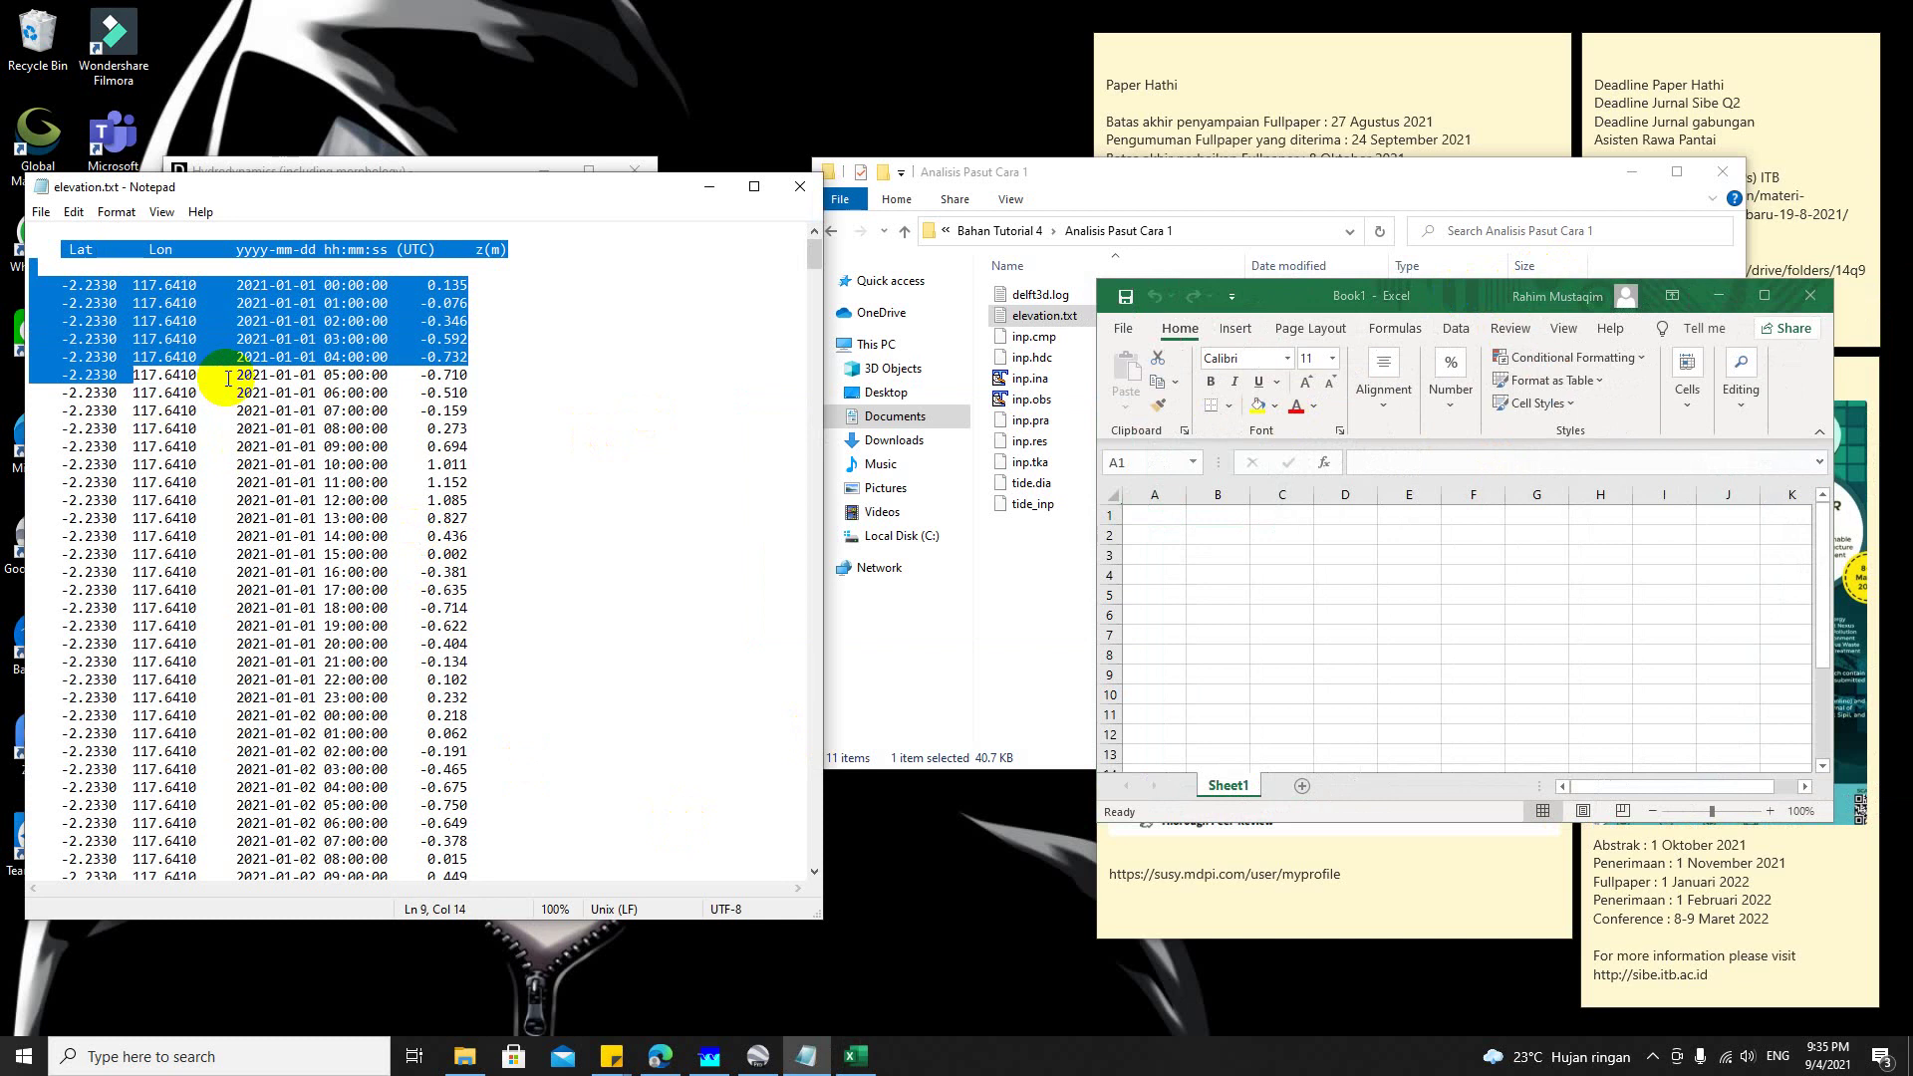
drag(812, 249, 833, 863)
key(ctrl+a)
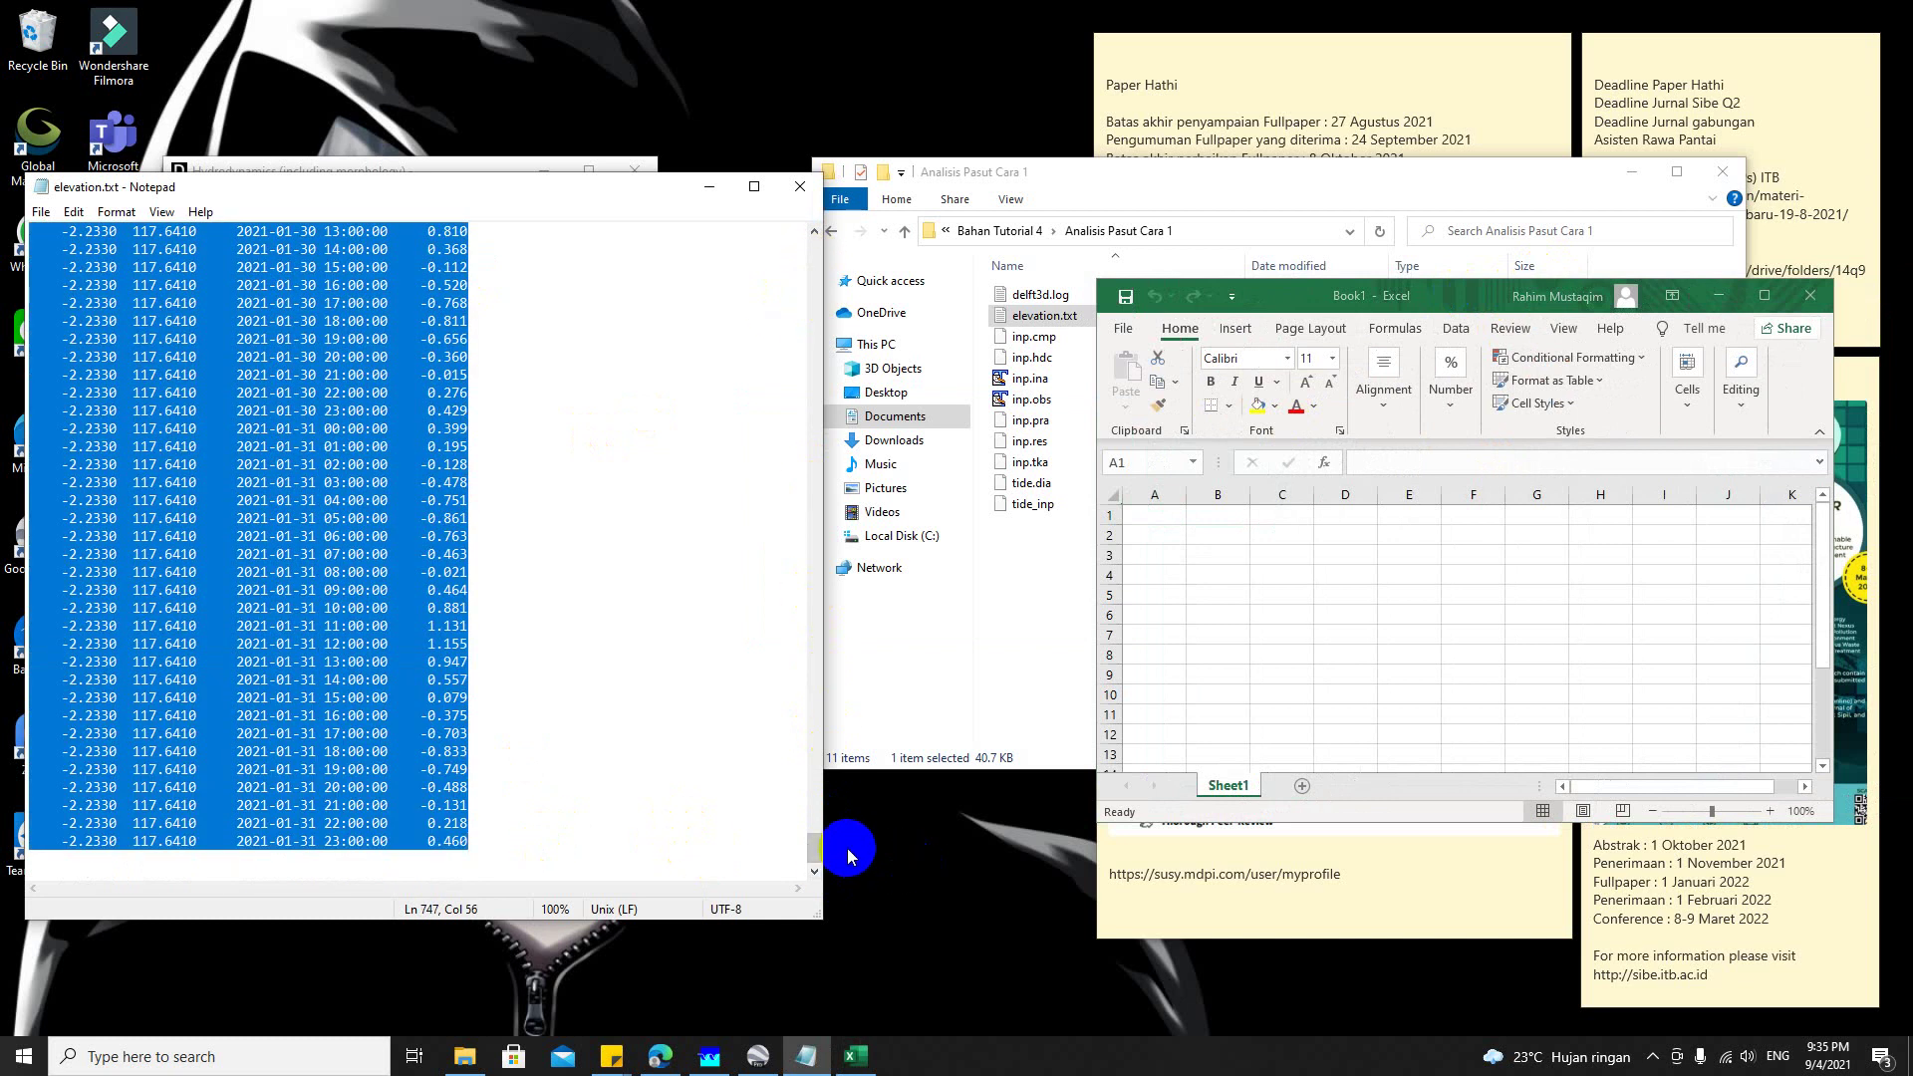
click(1159, 523)
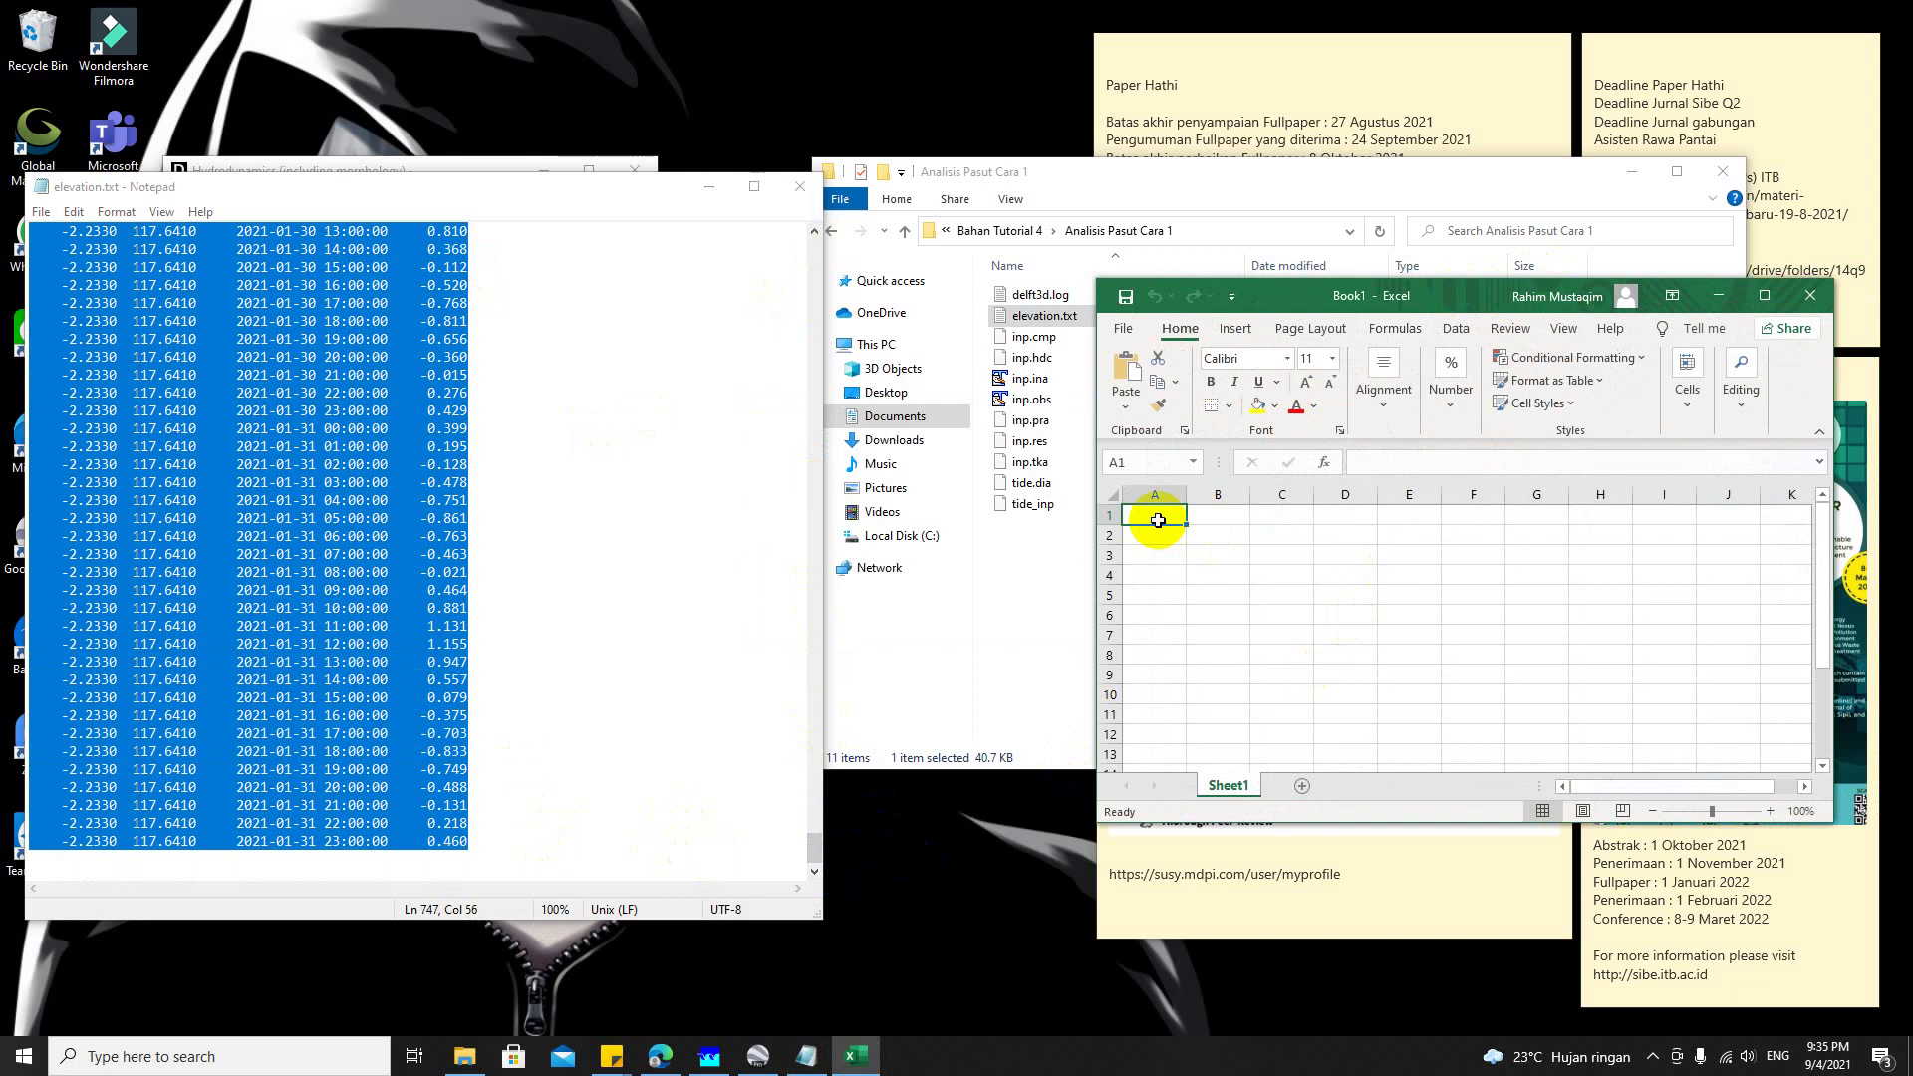
key(ctrl+v)
click(1764, 295)
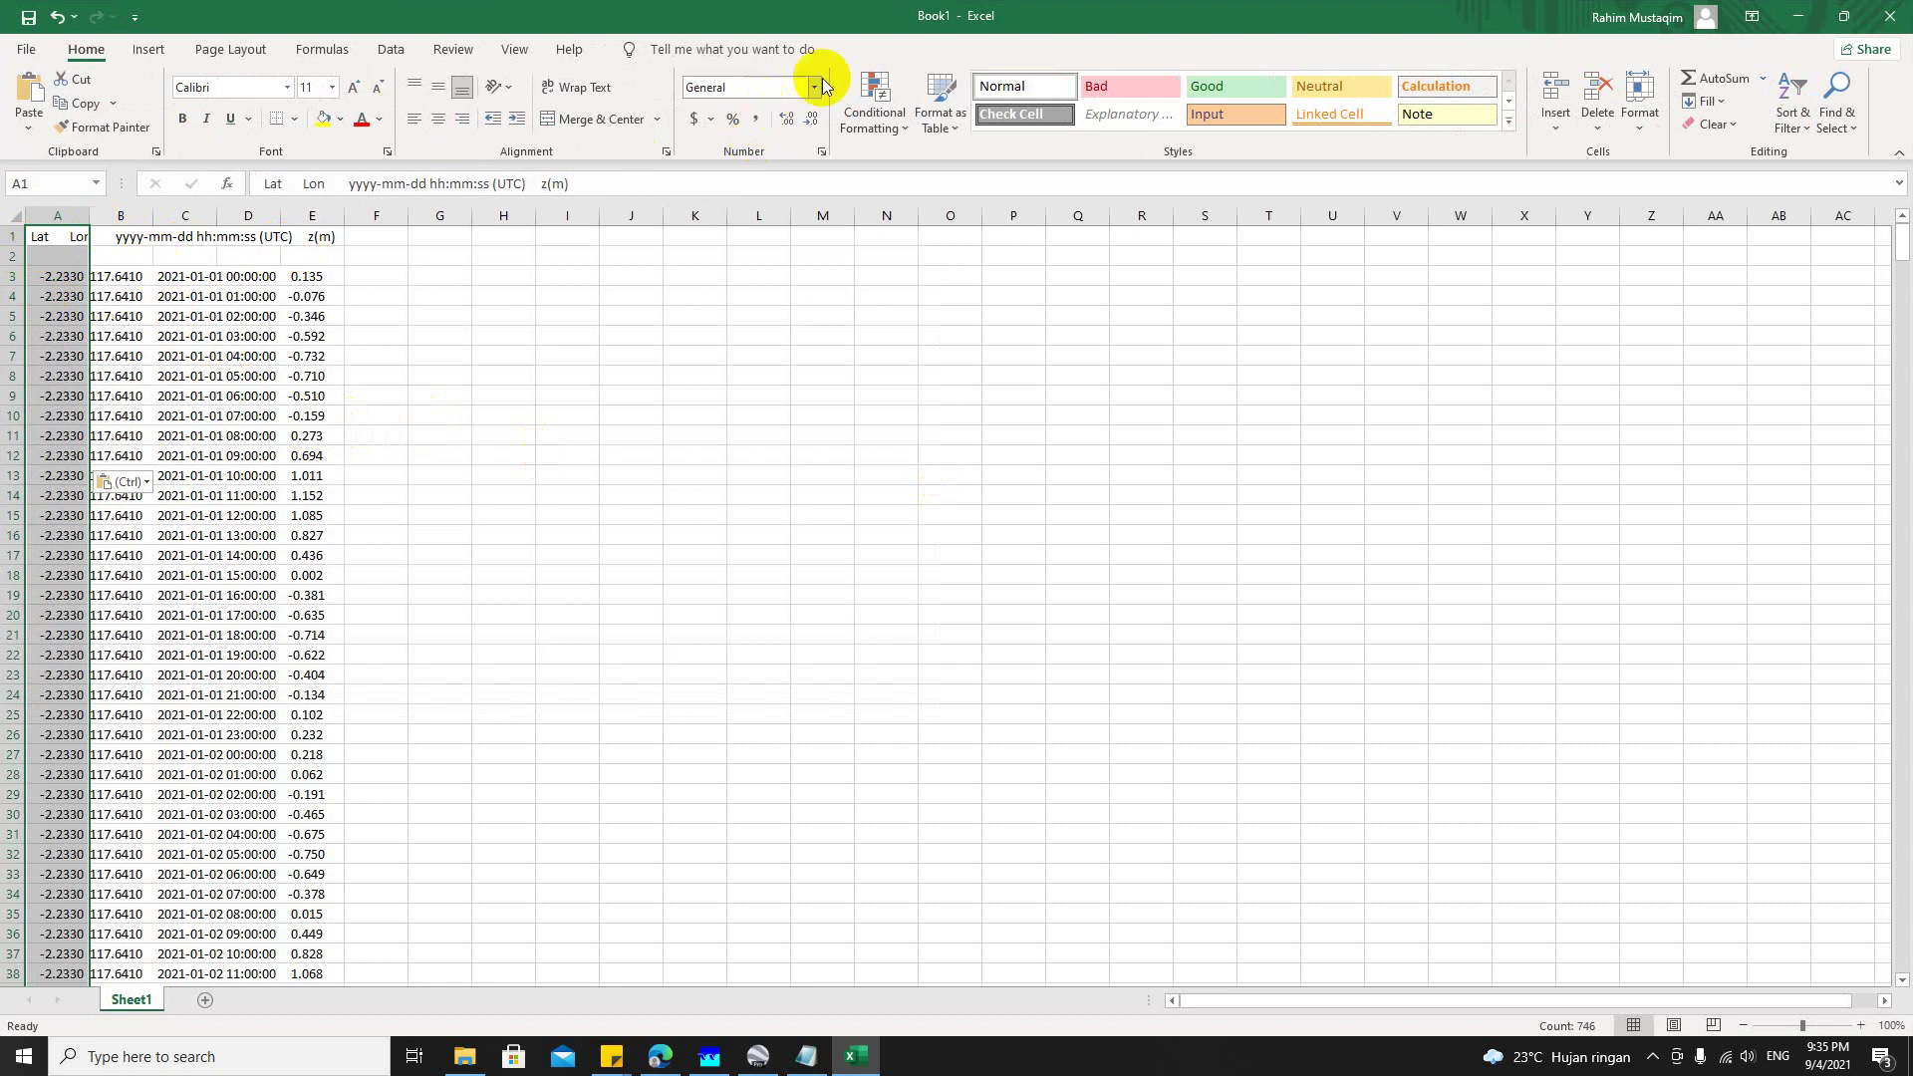
Step: Select the pasted tide data in column A, starting from the header in cell A1
click(312, 276)
click(85, 236)
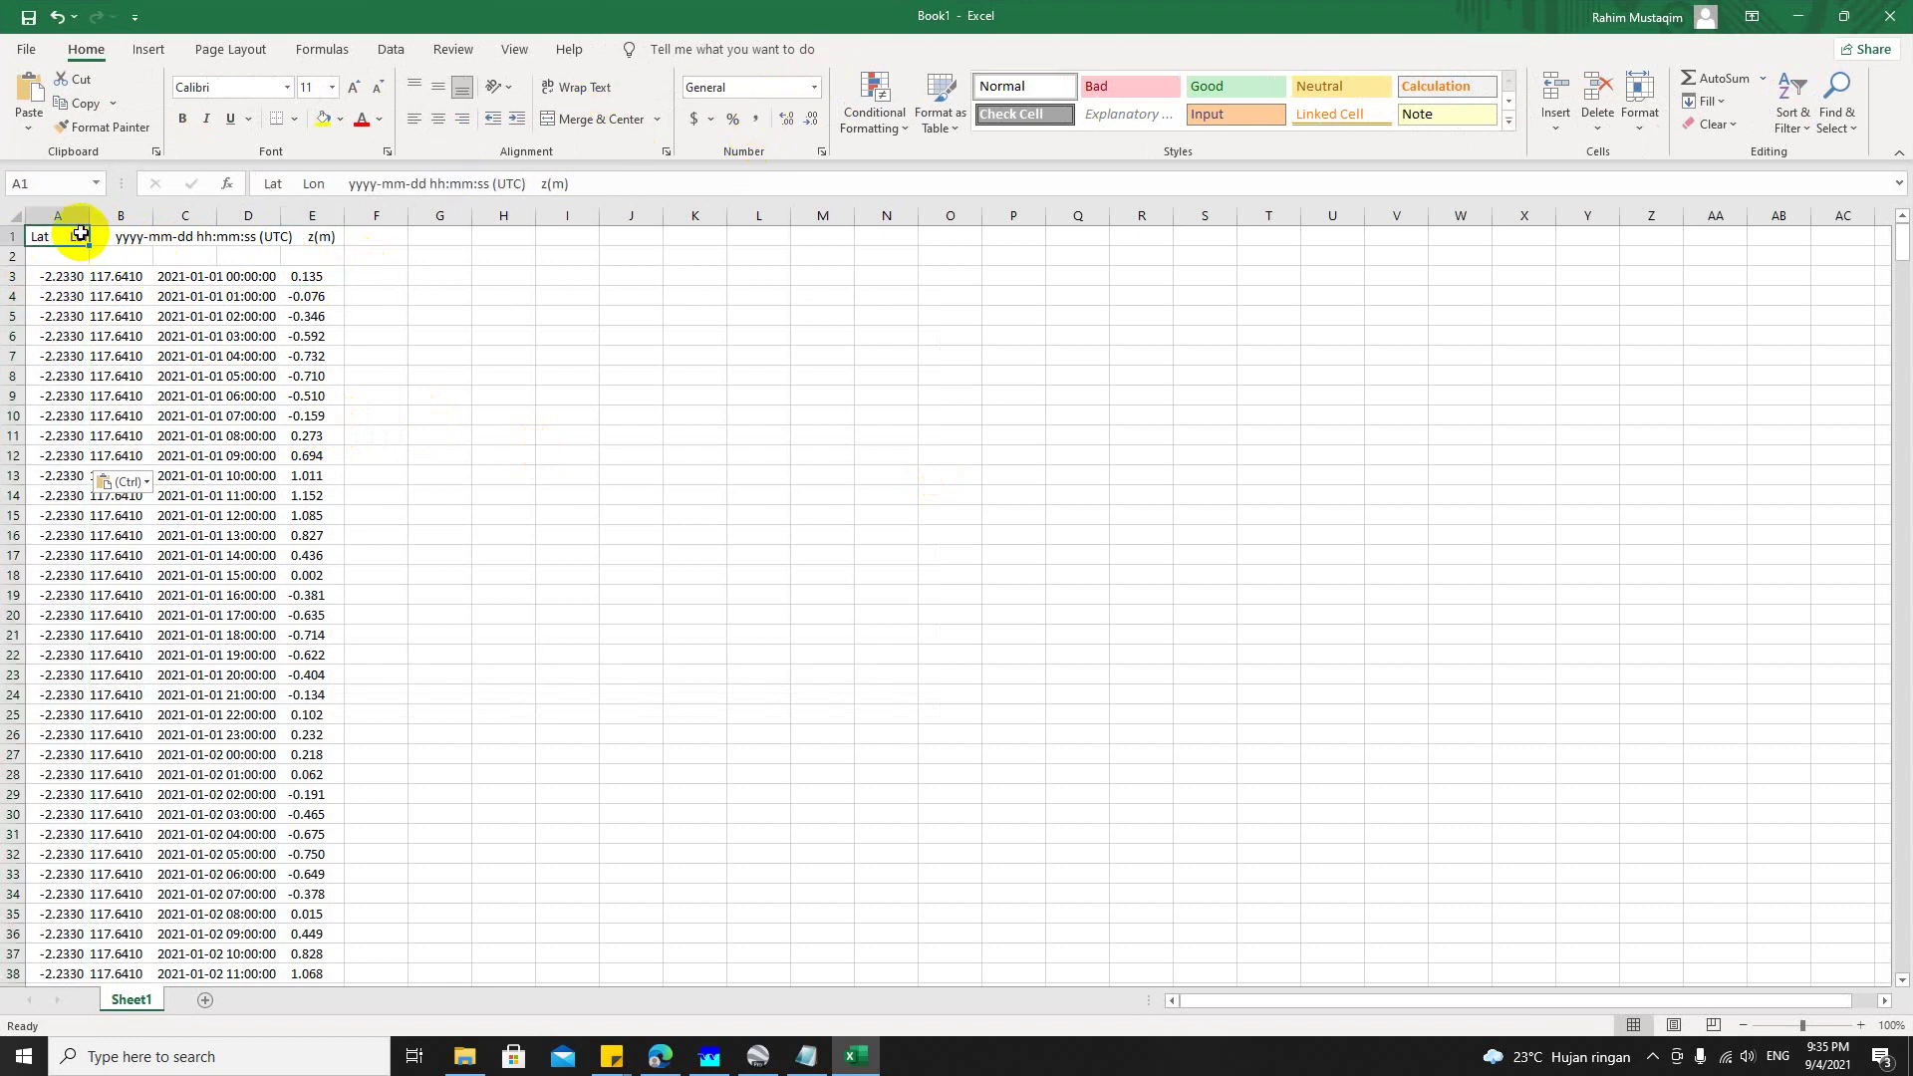
key(ctrl+shift+Down)
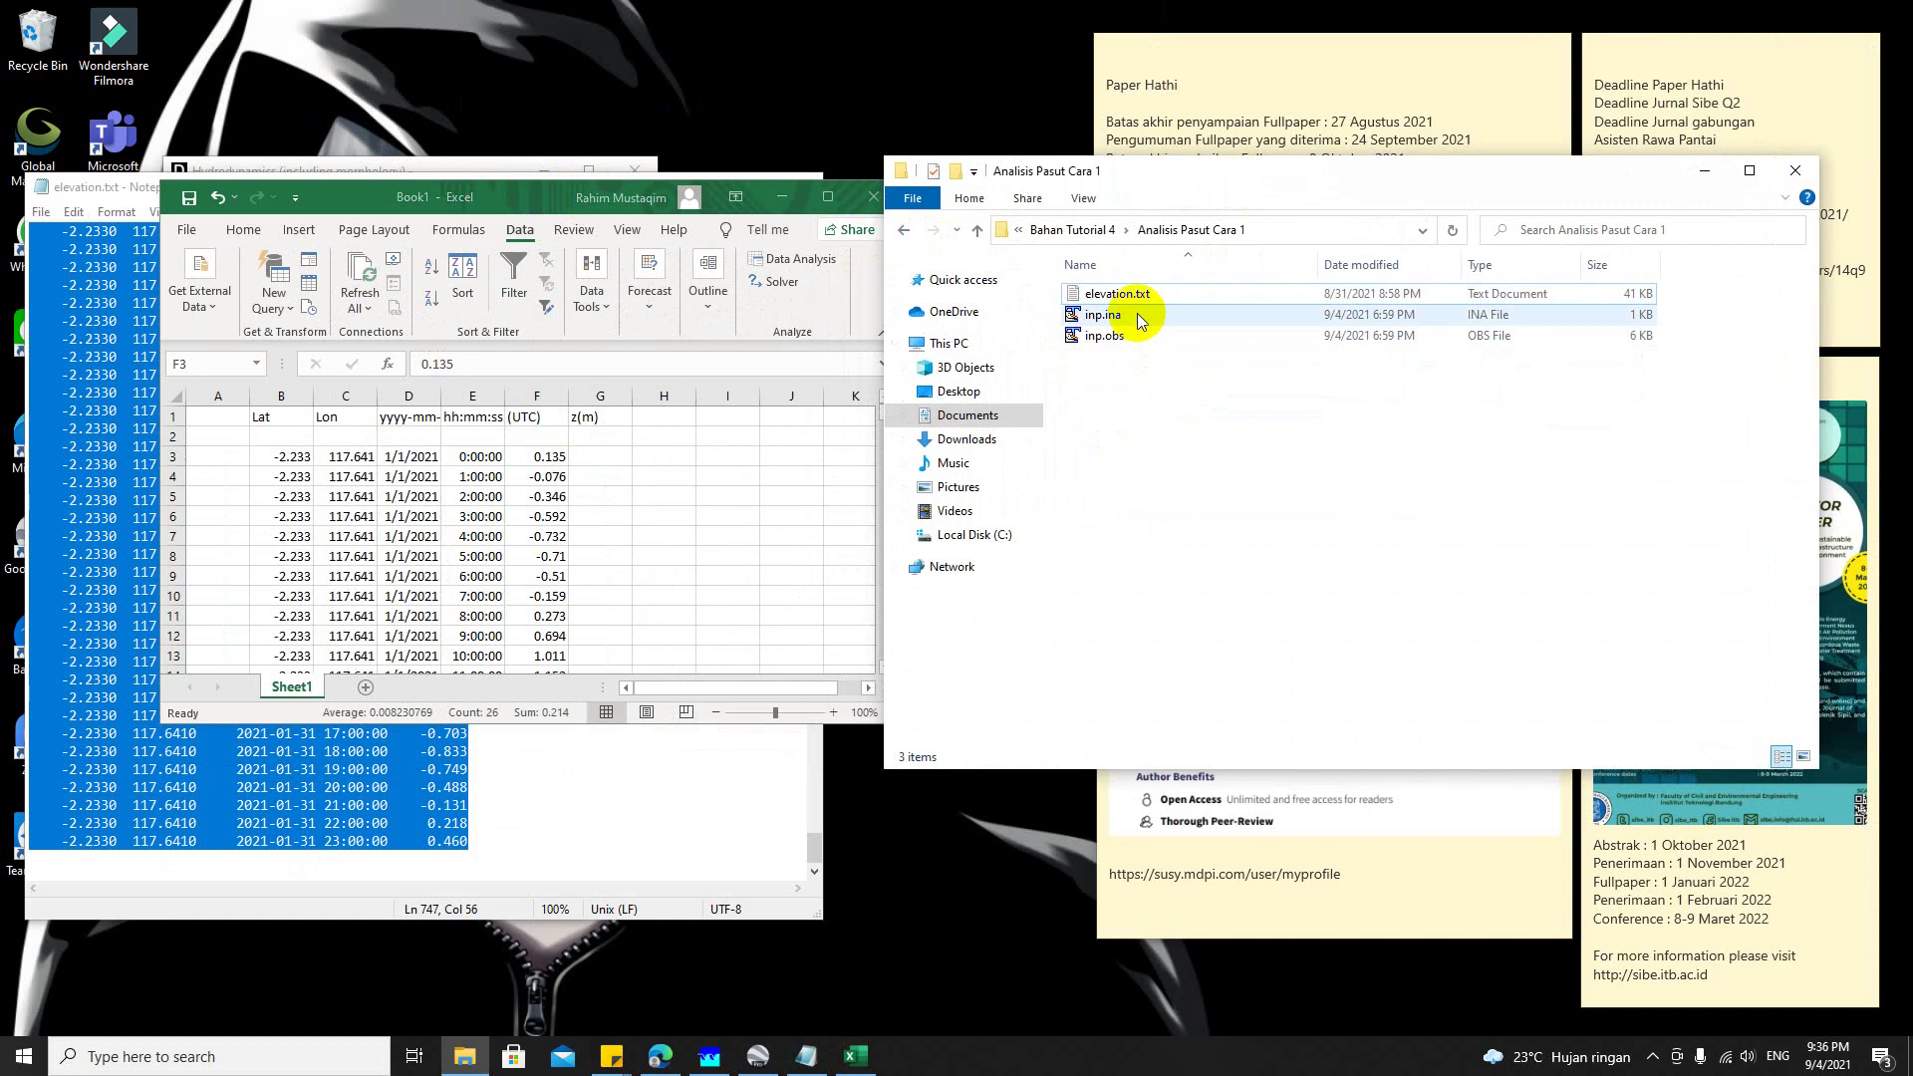
Step: Open inp.ina from the Analisis Pasut Cara 1 folder in TextPad and move its window clear of the workbook's data
double_click(1144, 317)
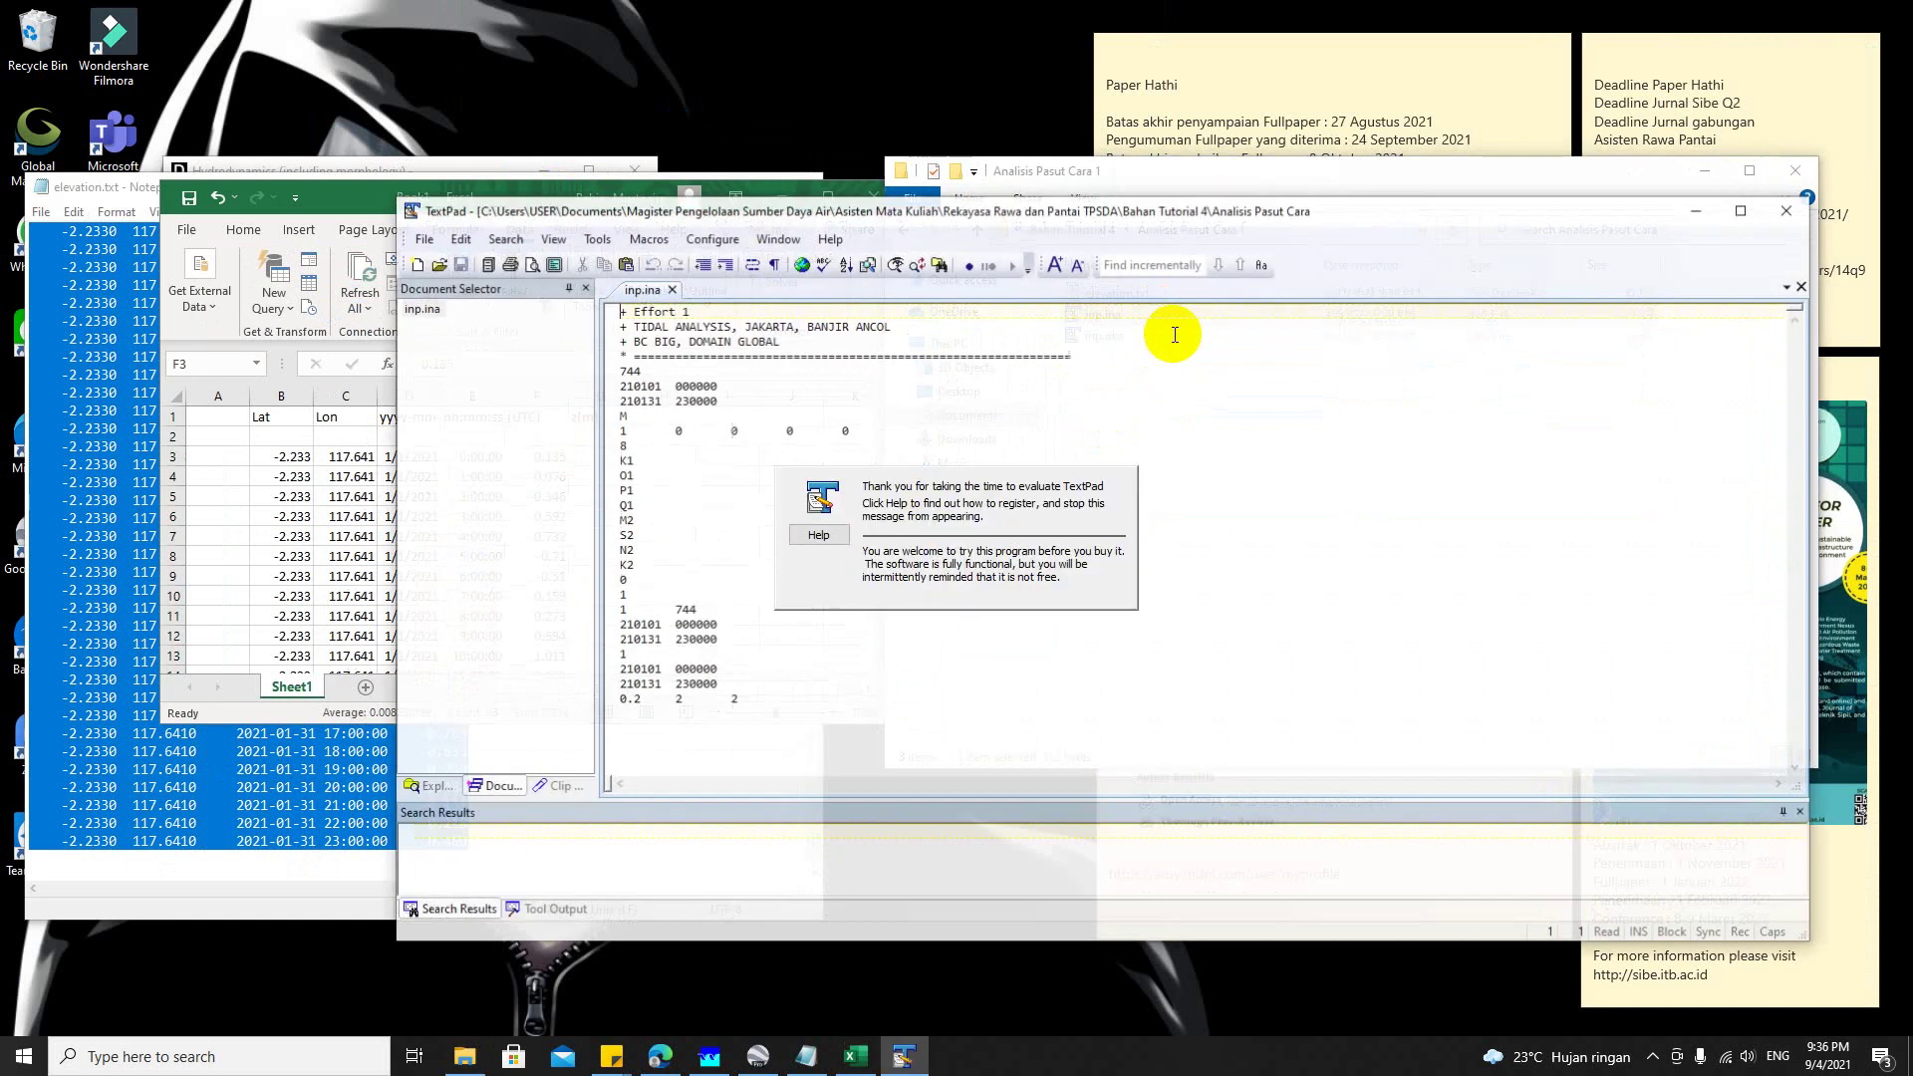
drag(1041, 209, 1218, 218)
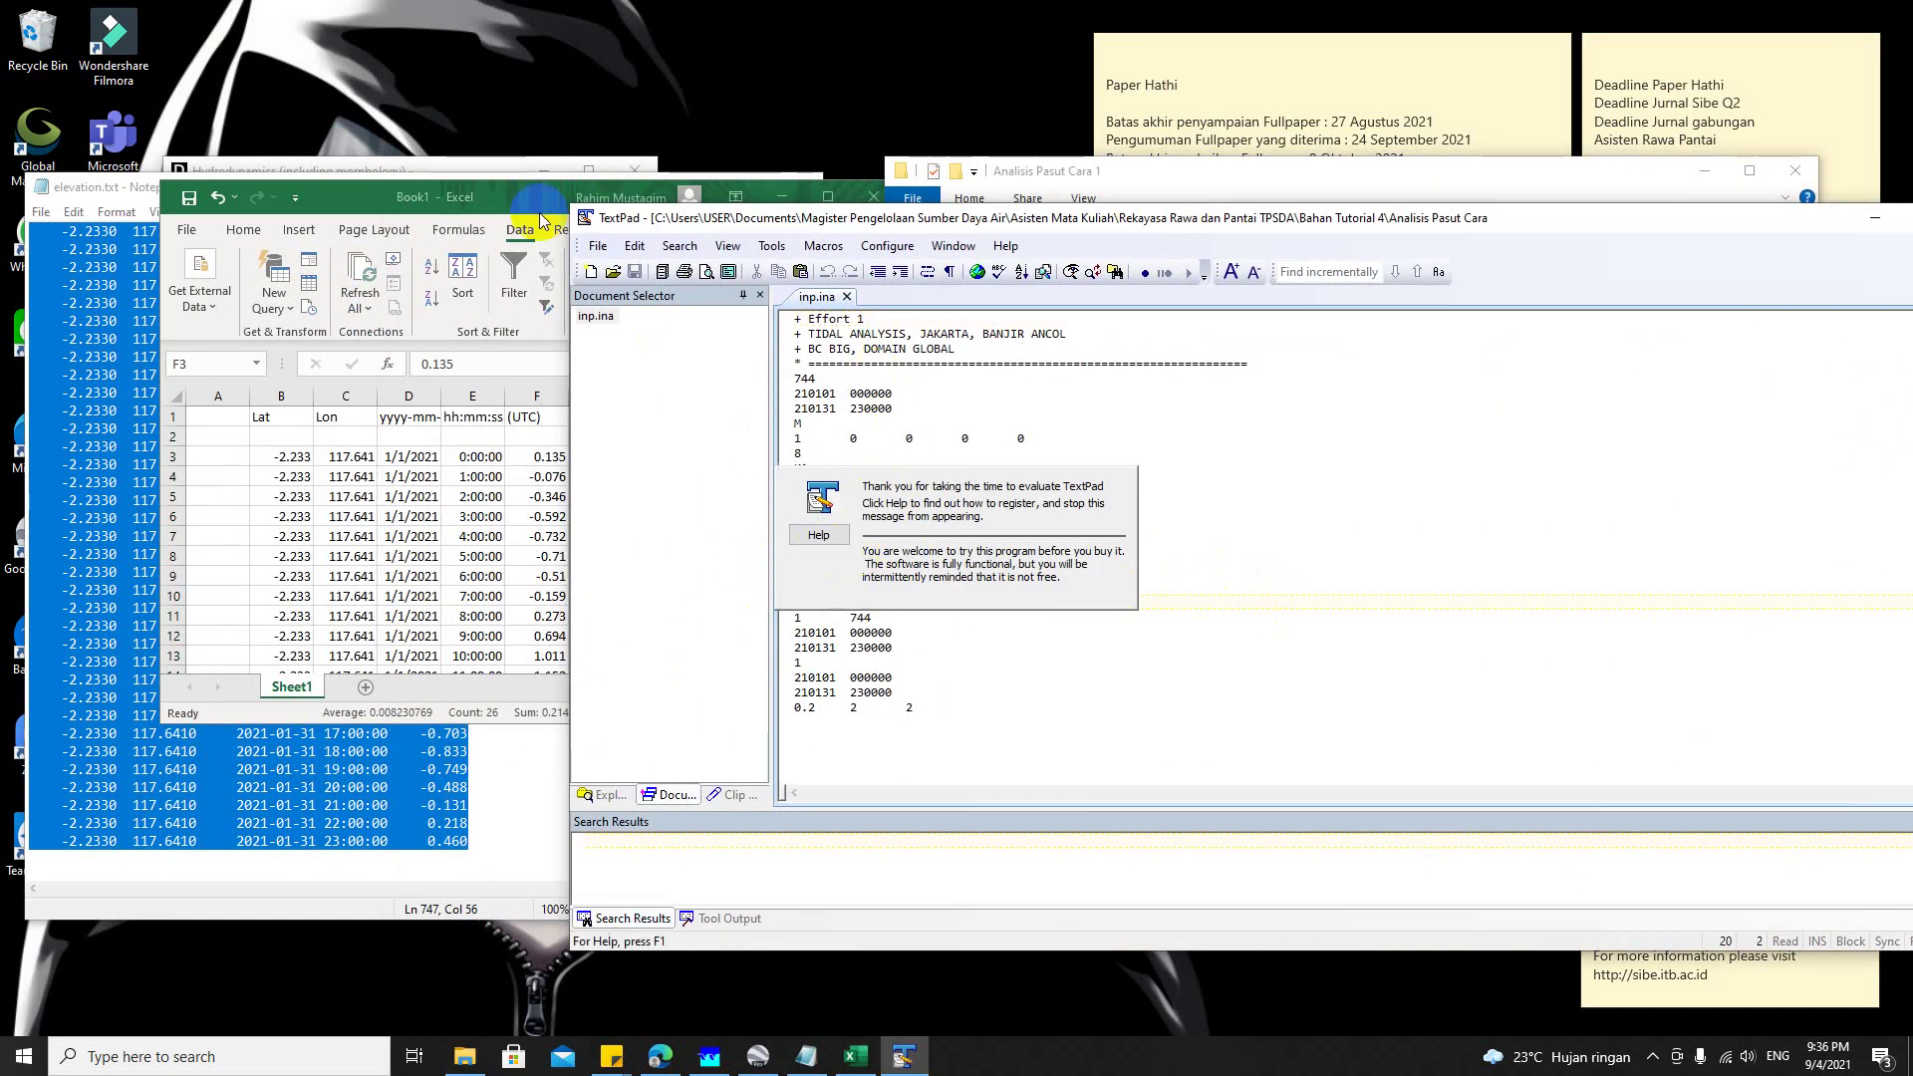
Step: Arrange the workbook and the inp.ina window side by side so both sets of data can be read
drag(528, 205, 471, 212)
click(994, 539)
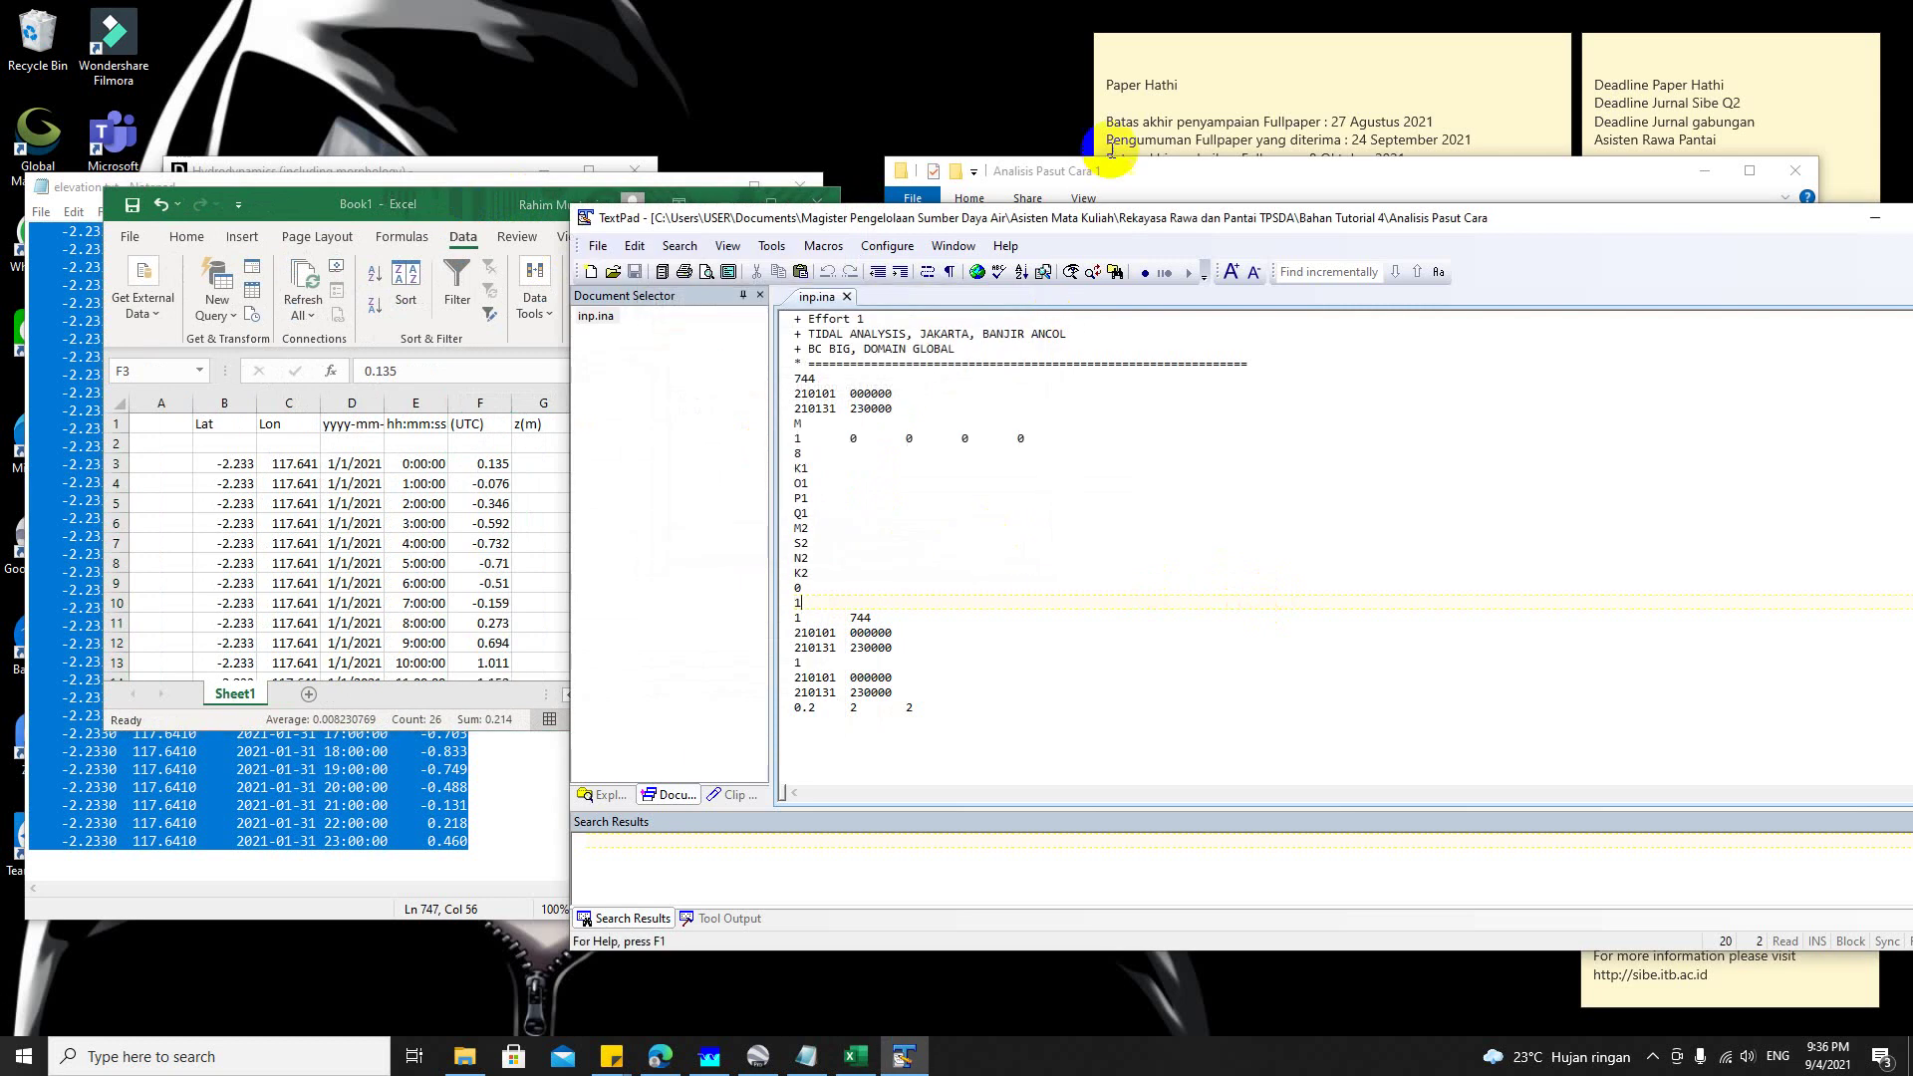
drag(1065, 222, 1246, 202)
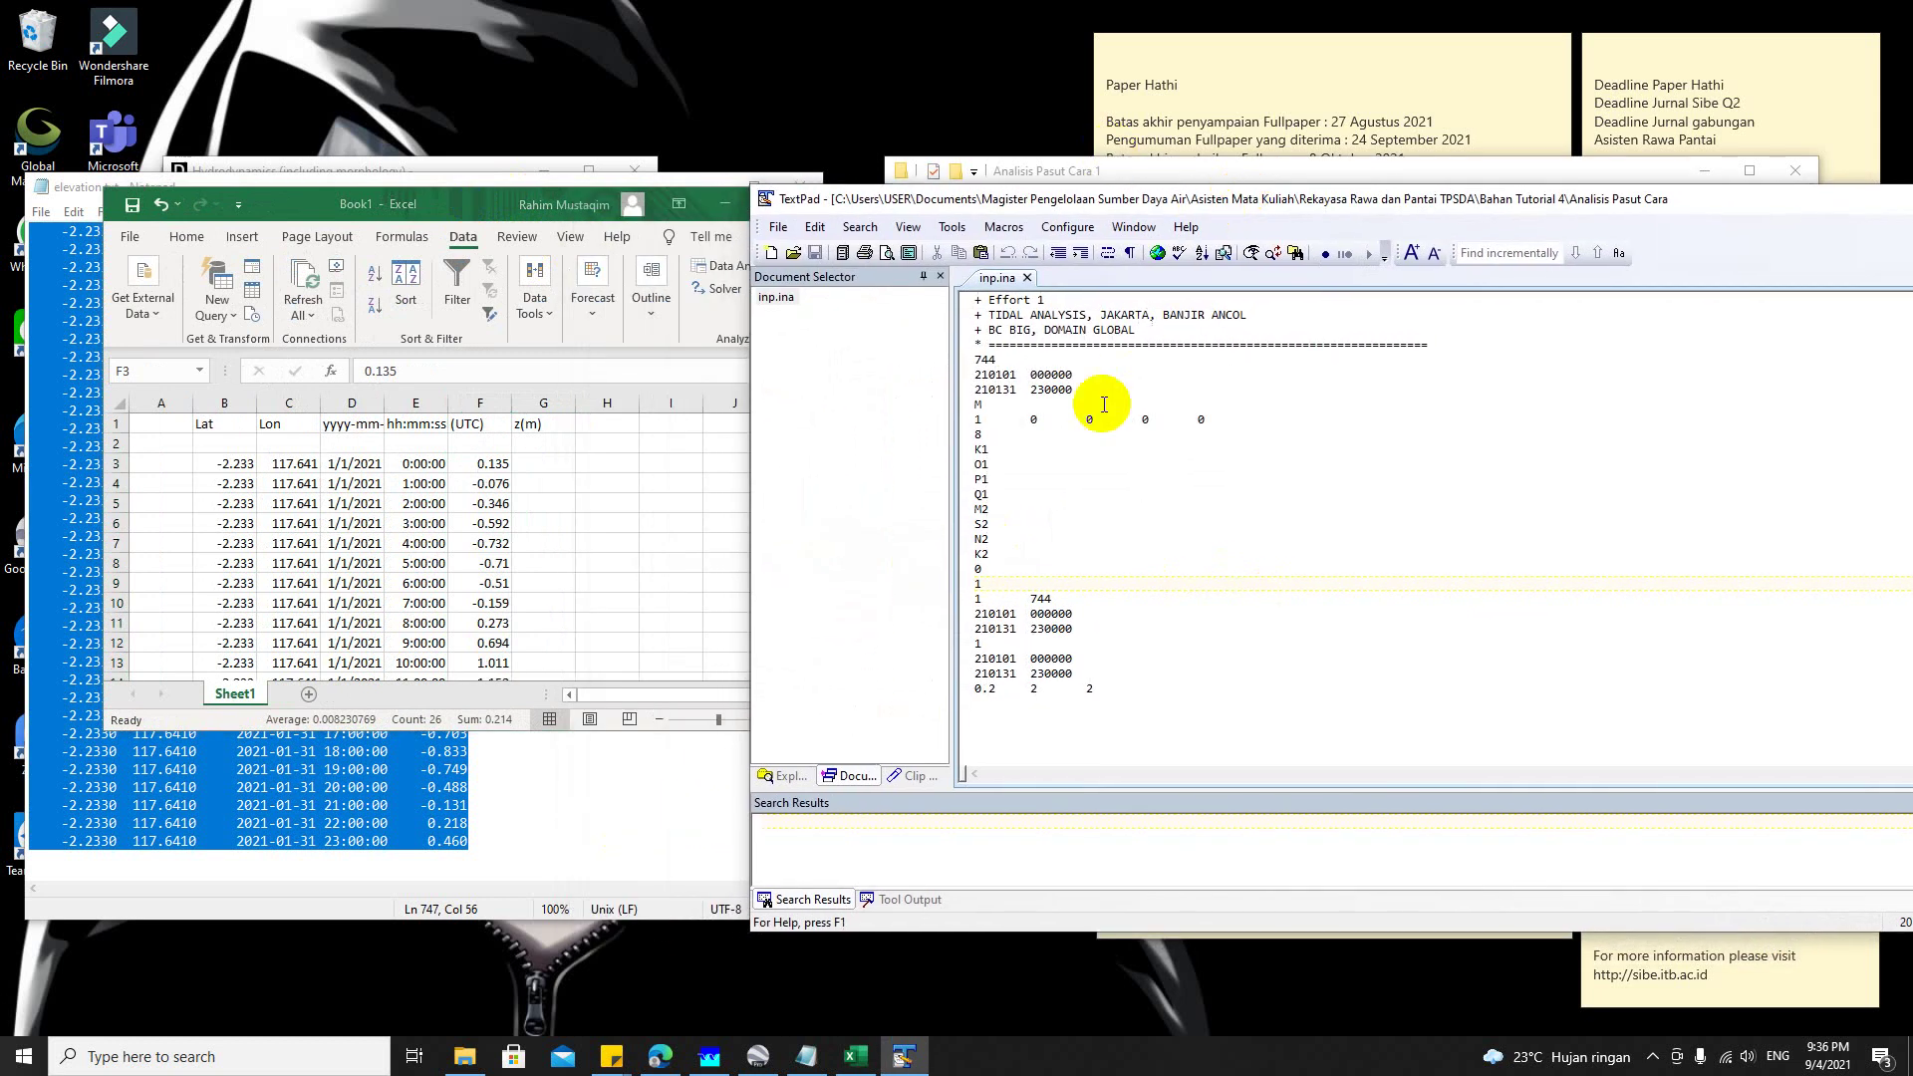
Step: Check the record count on the first data line of inp.ina against the full elevation column F, from F3 down
double_click(989, 360)
click(490, 469)
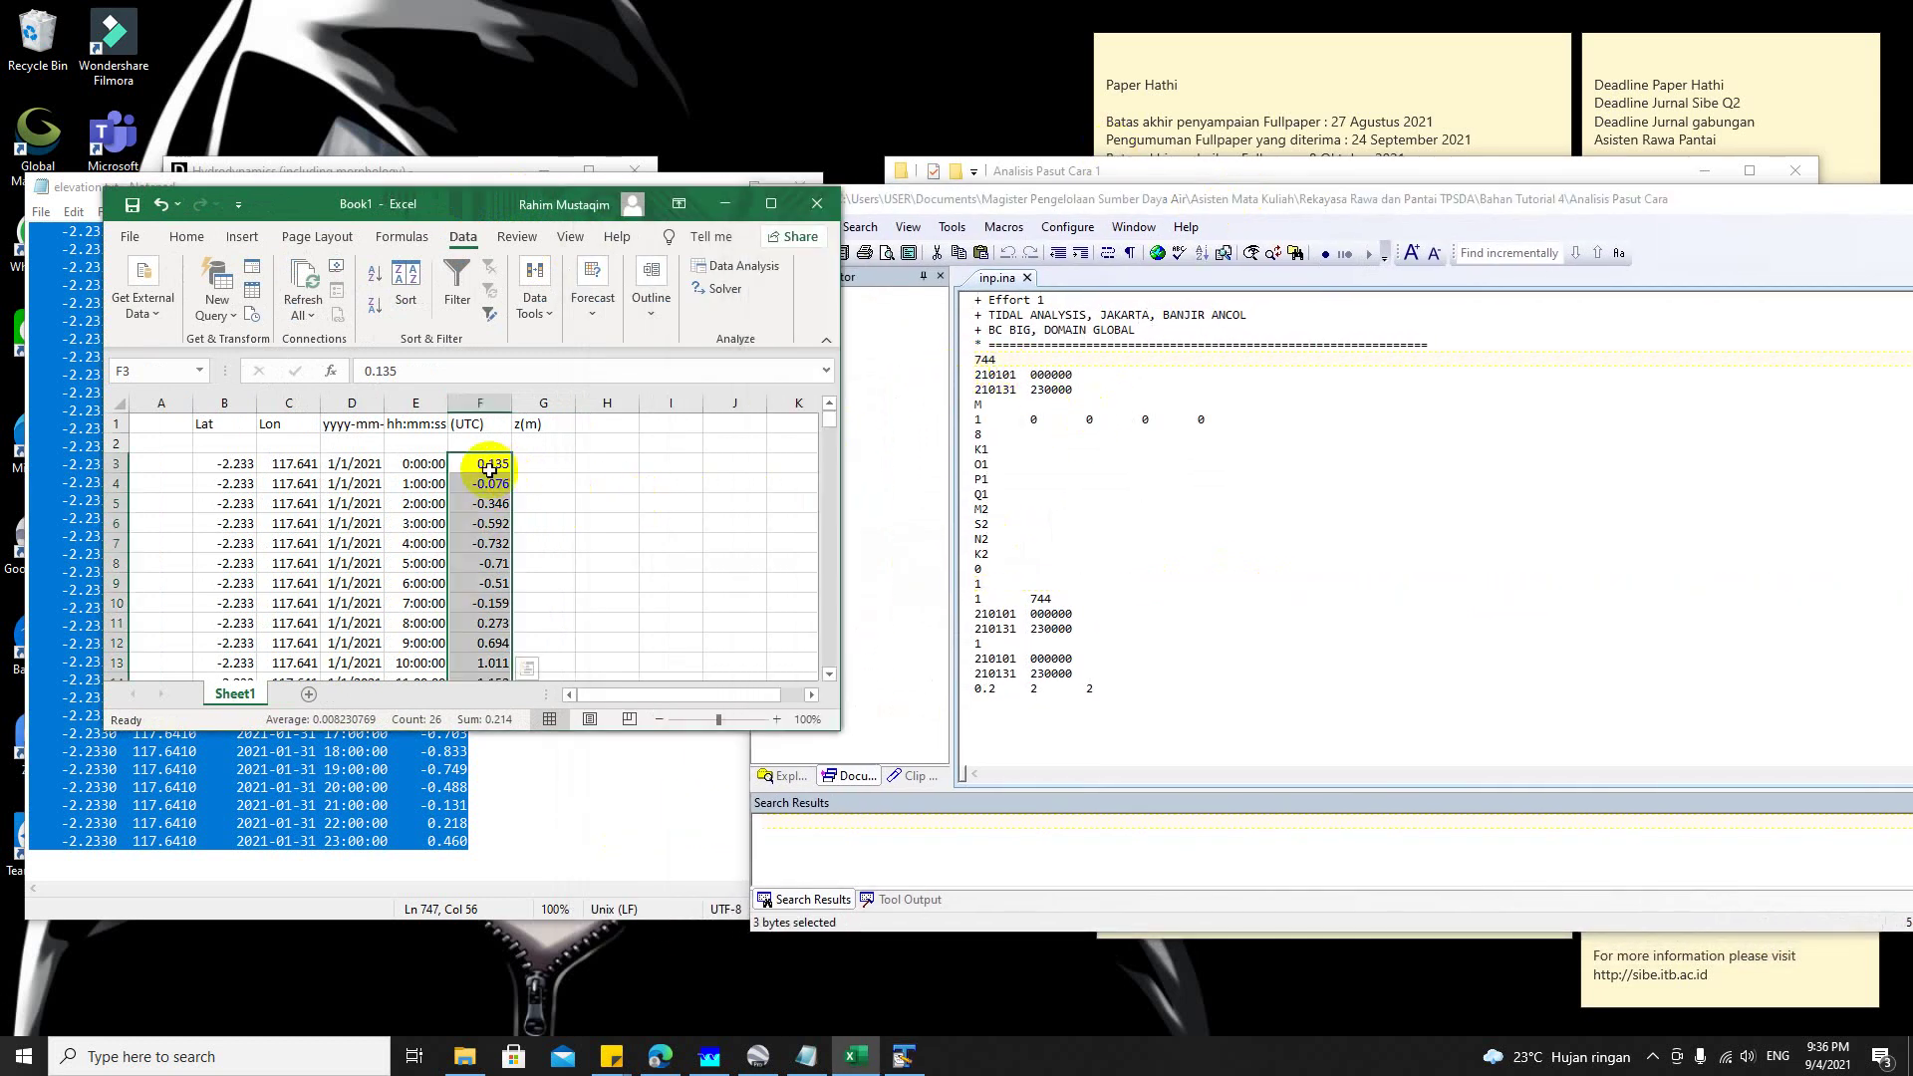
click(497, 465)
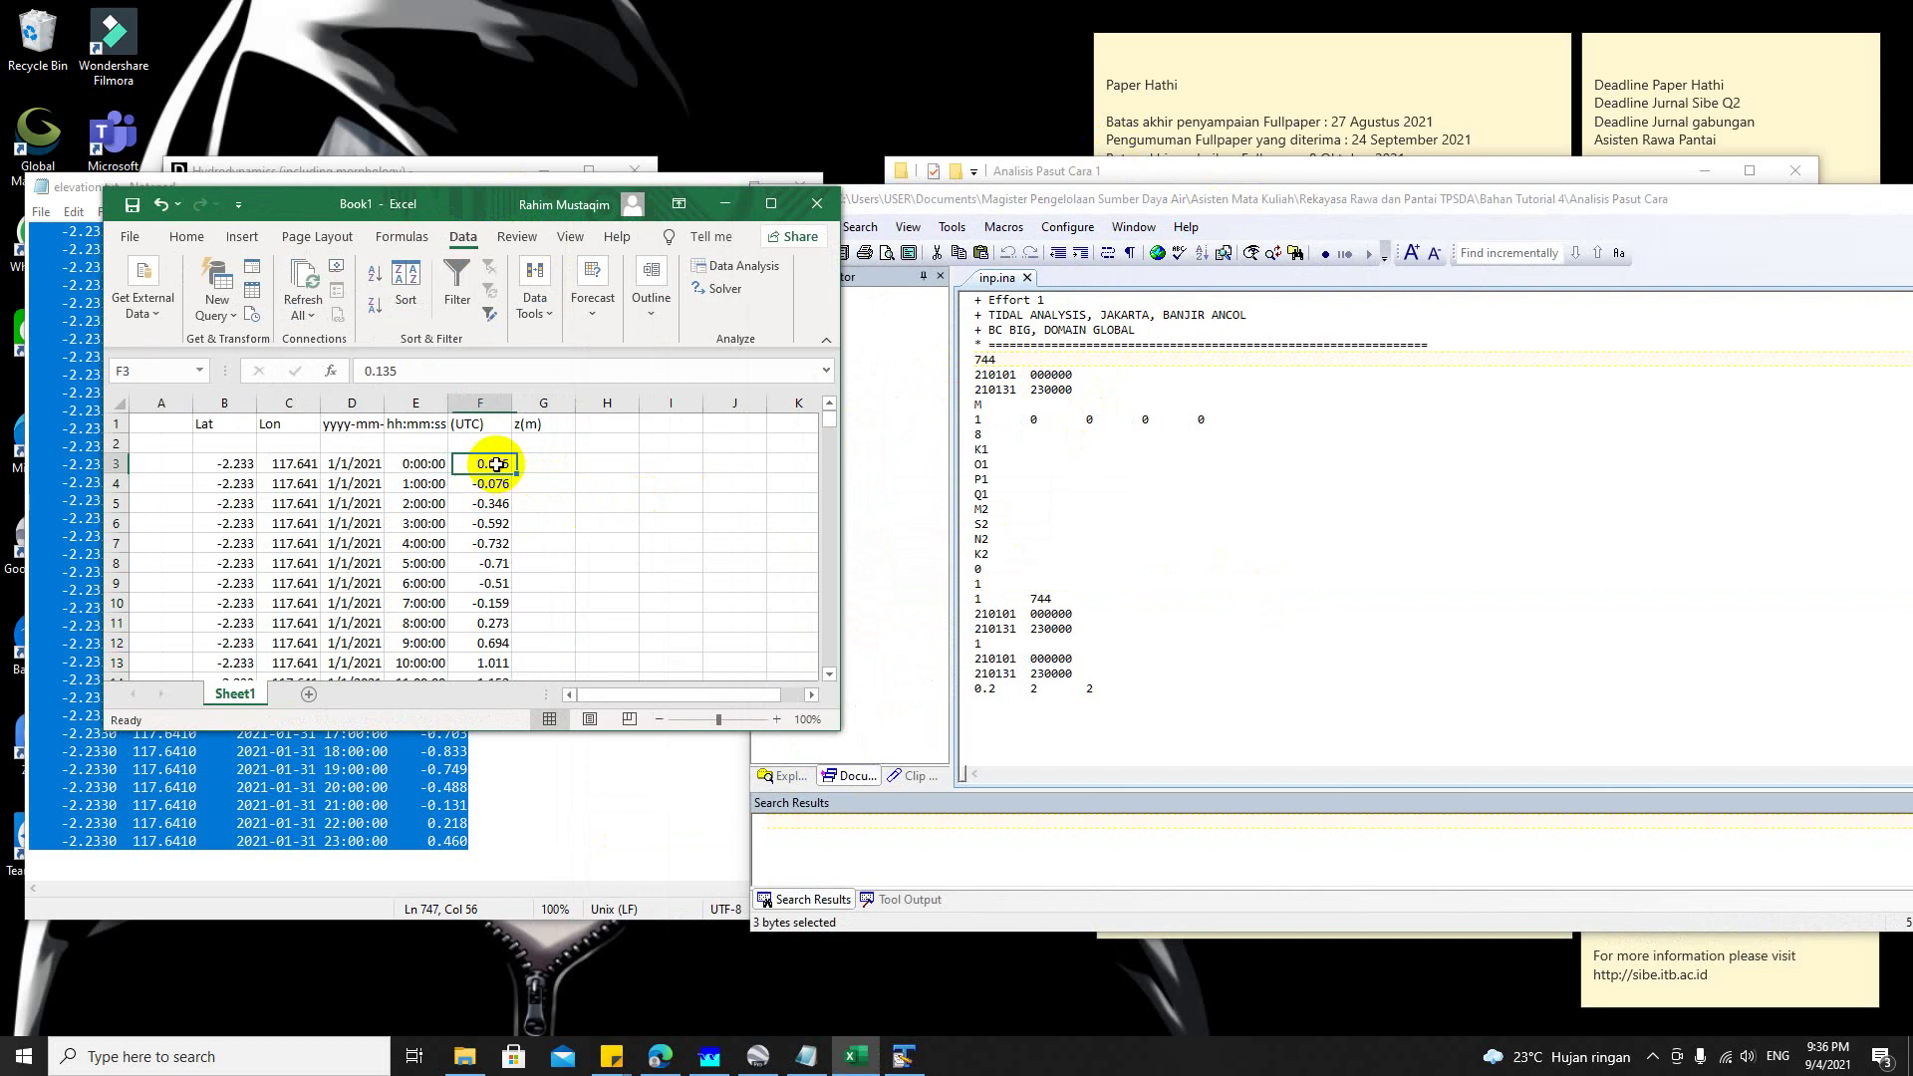
key(ctrl+shift+Down)
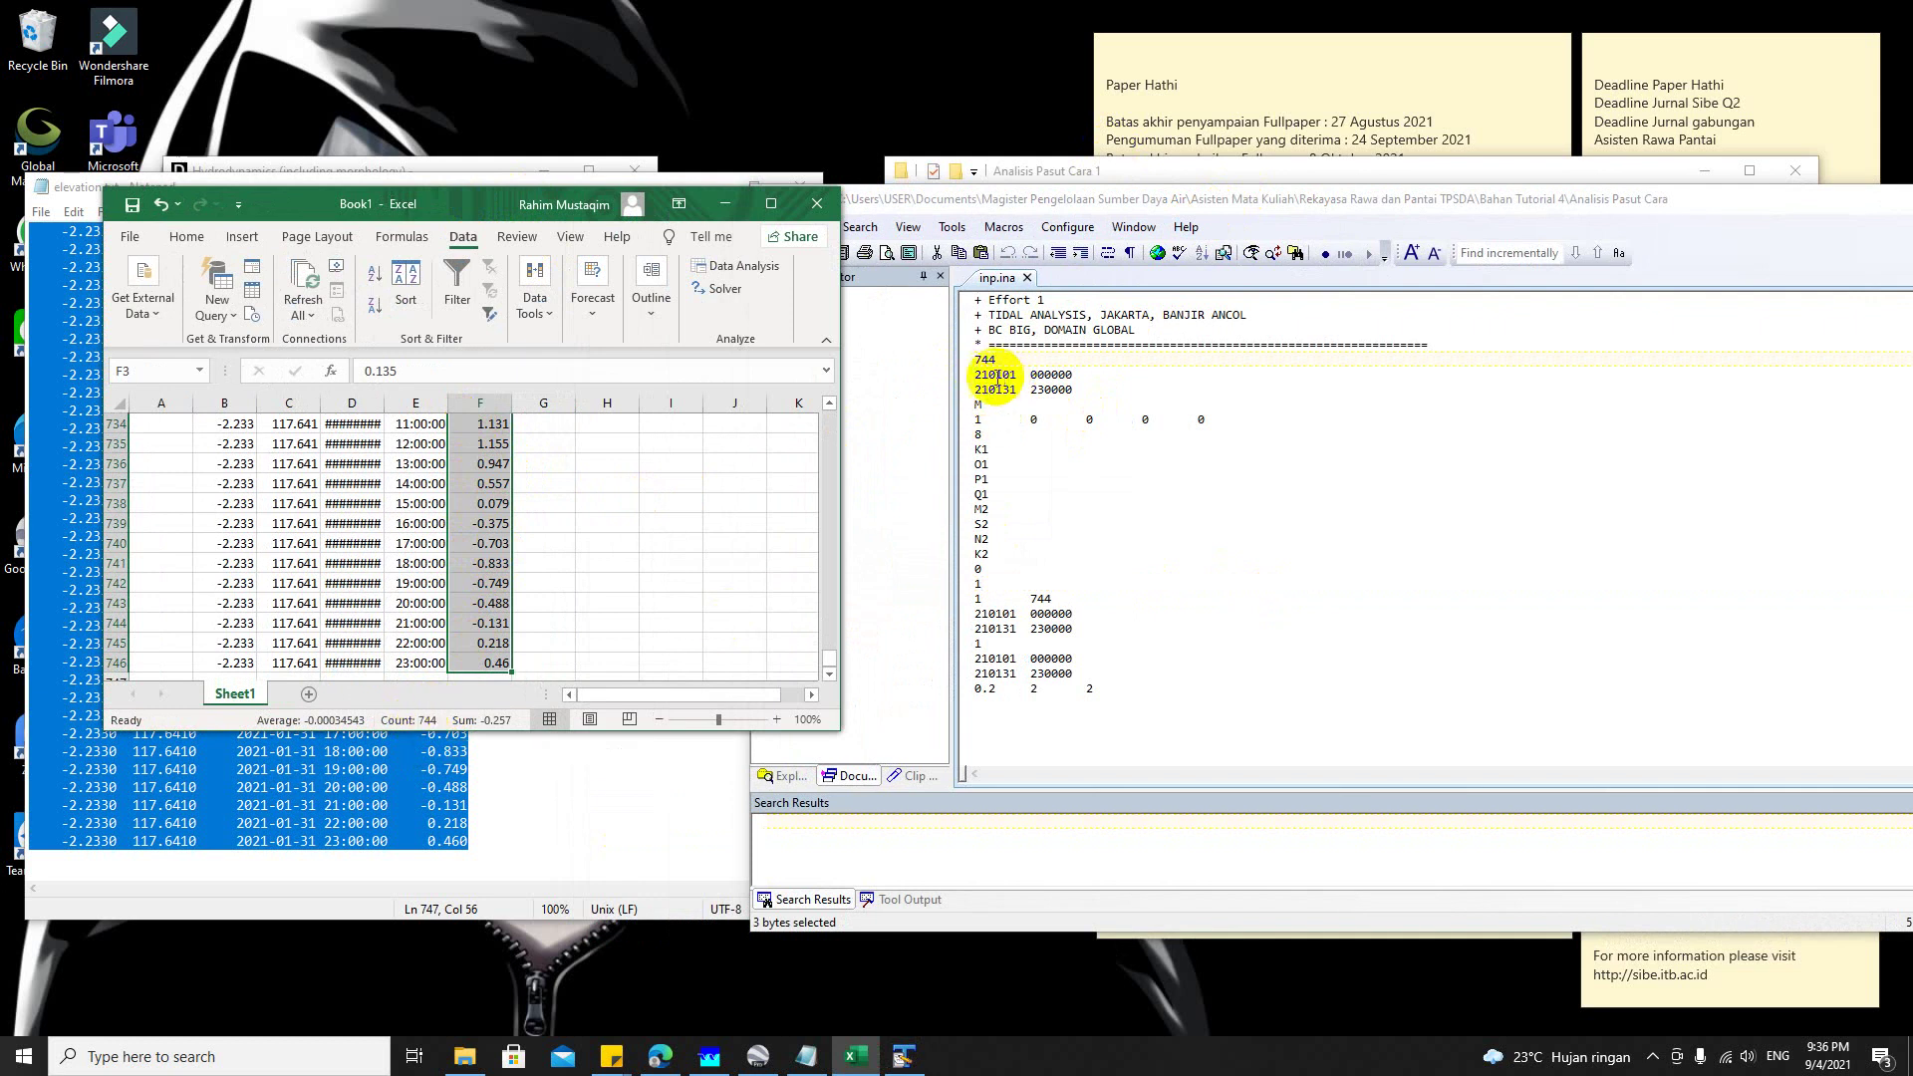
Step: Widen column D to fit its dates and check the first and last timestamps against the period lines in inp.ina
drag(980, 375, 1069, 390)
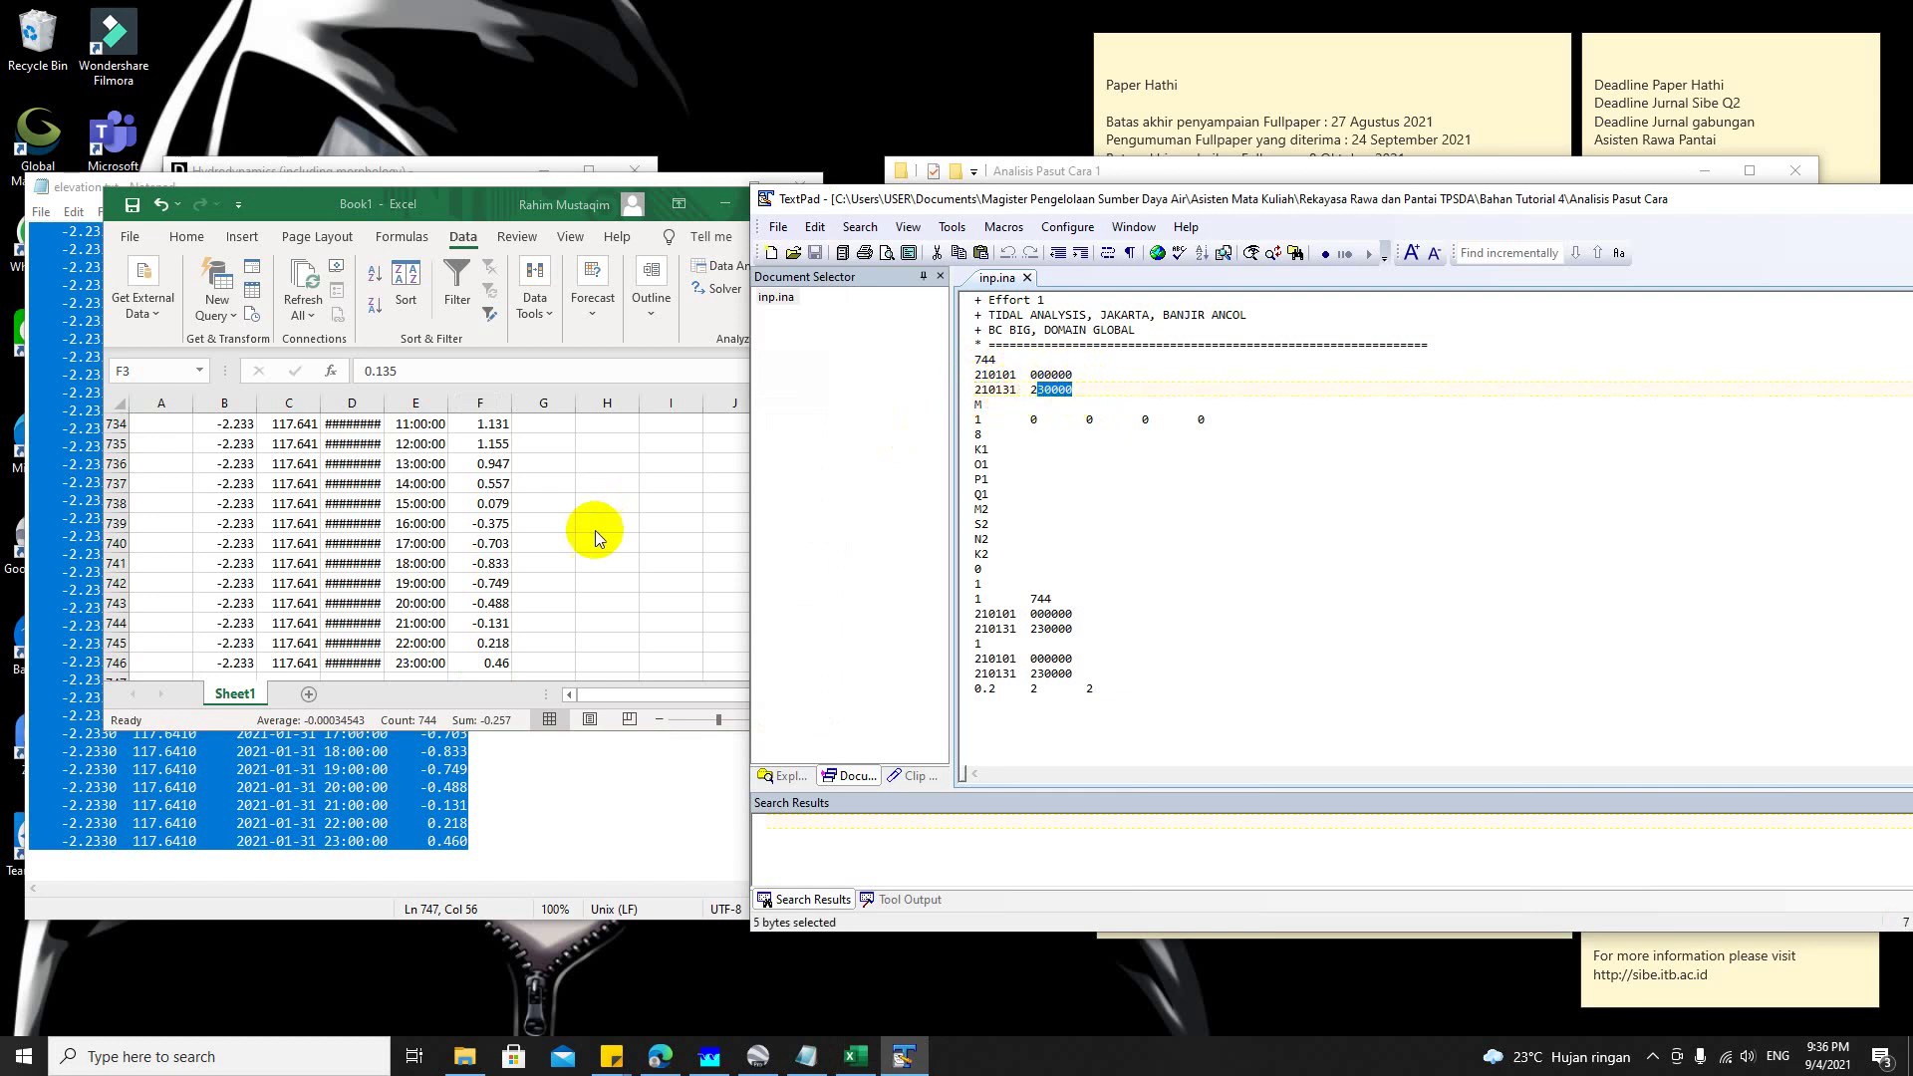
double_click(385, 403)
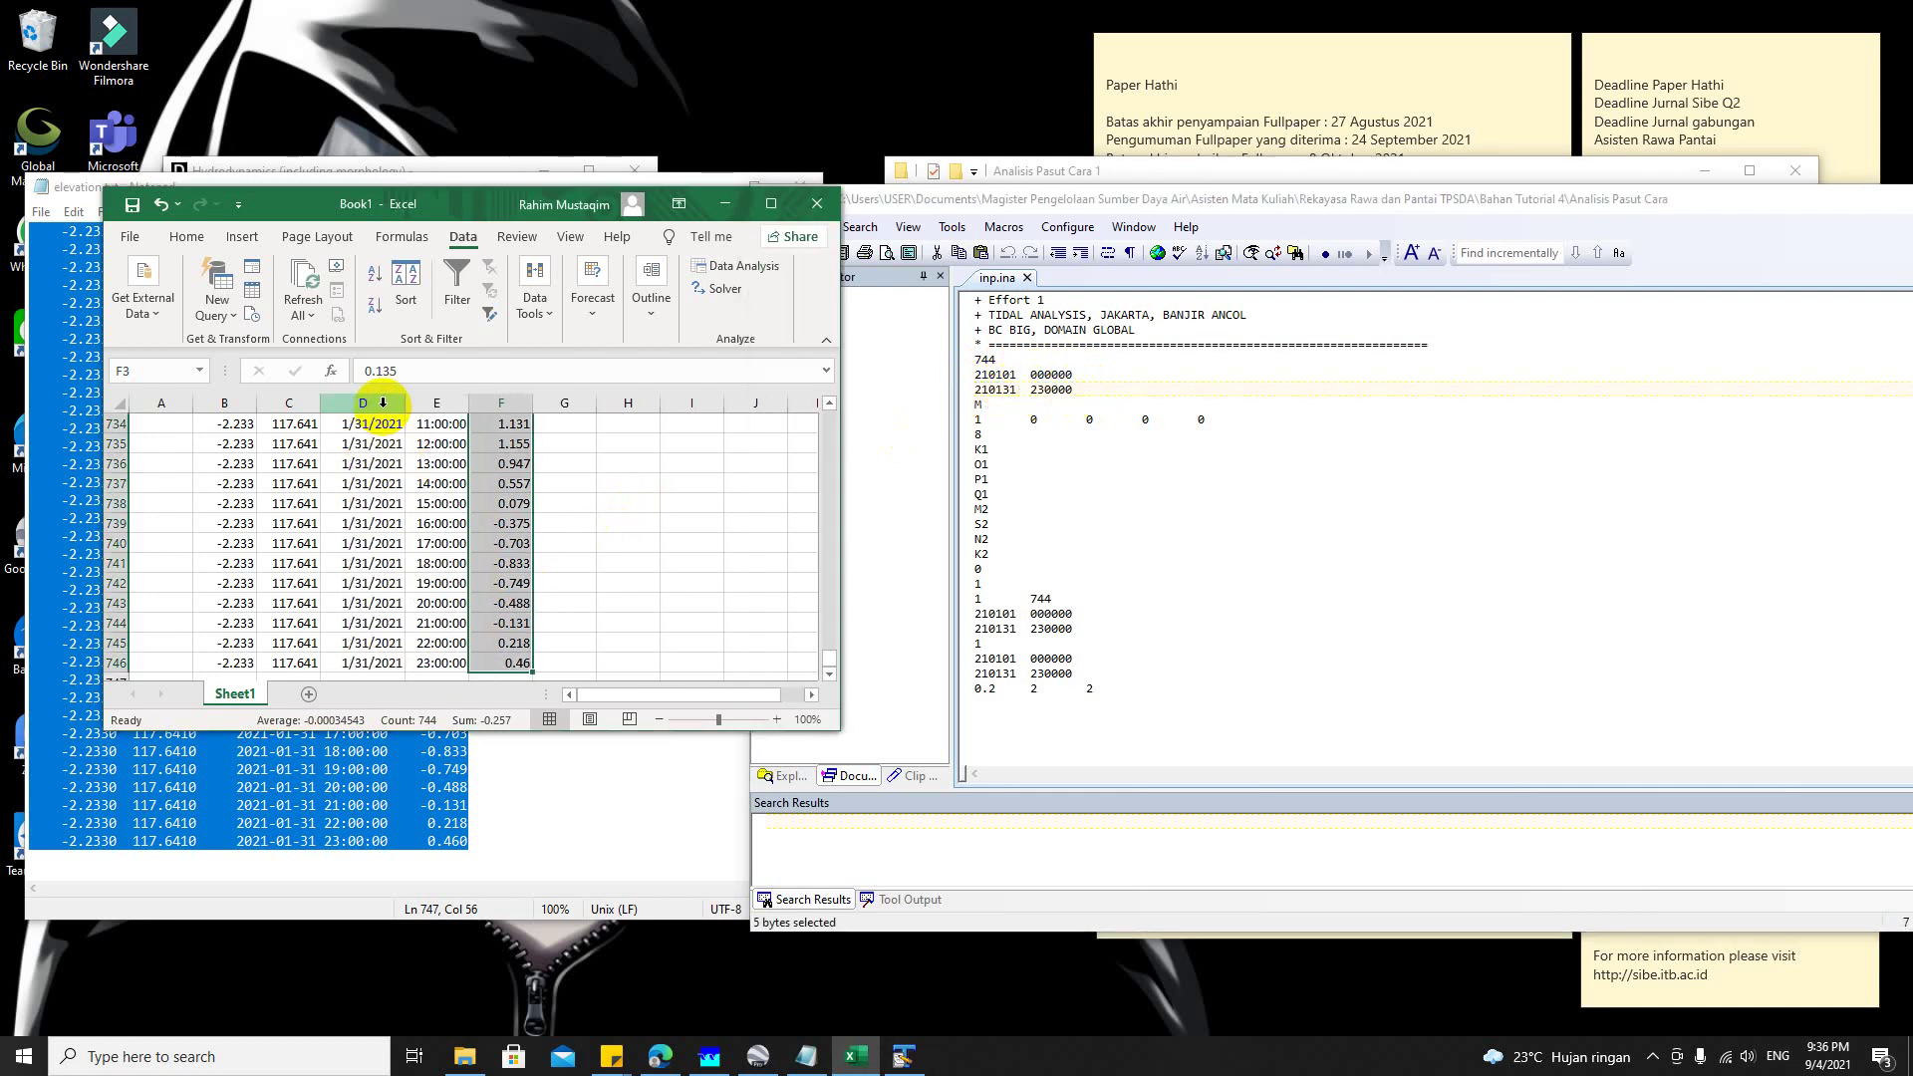
scroll(376, 598, down, 2)
scroll(376, 598, up, 1)
click(360, 604)
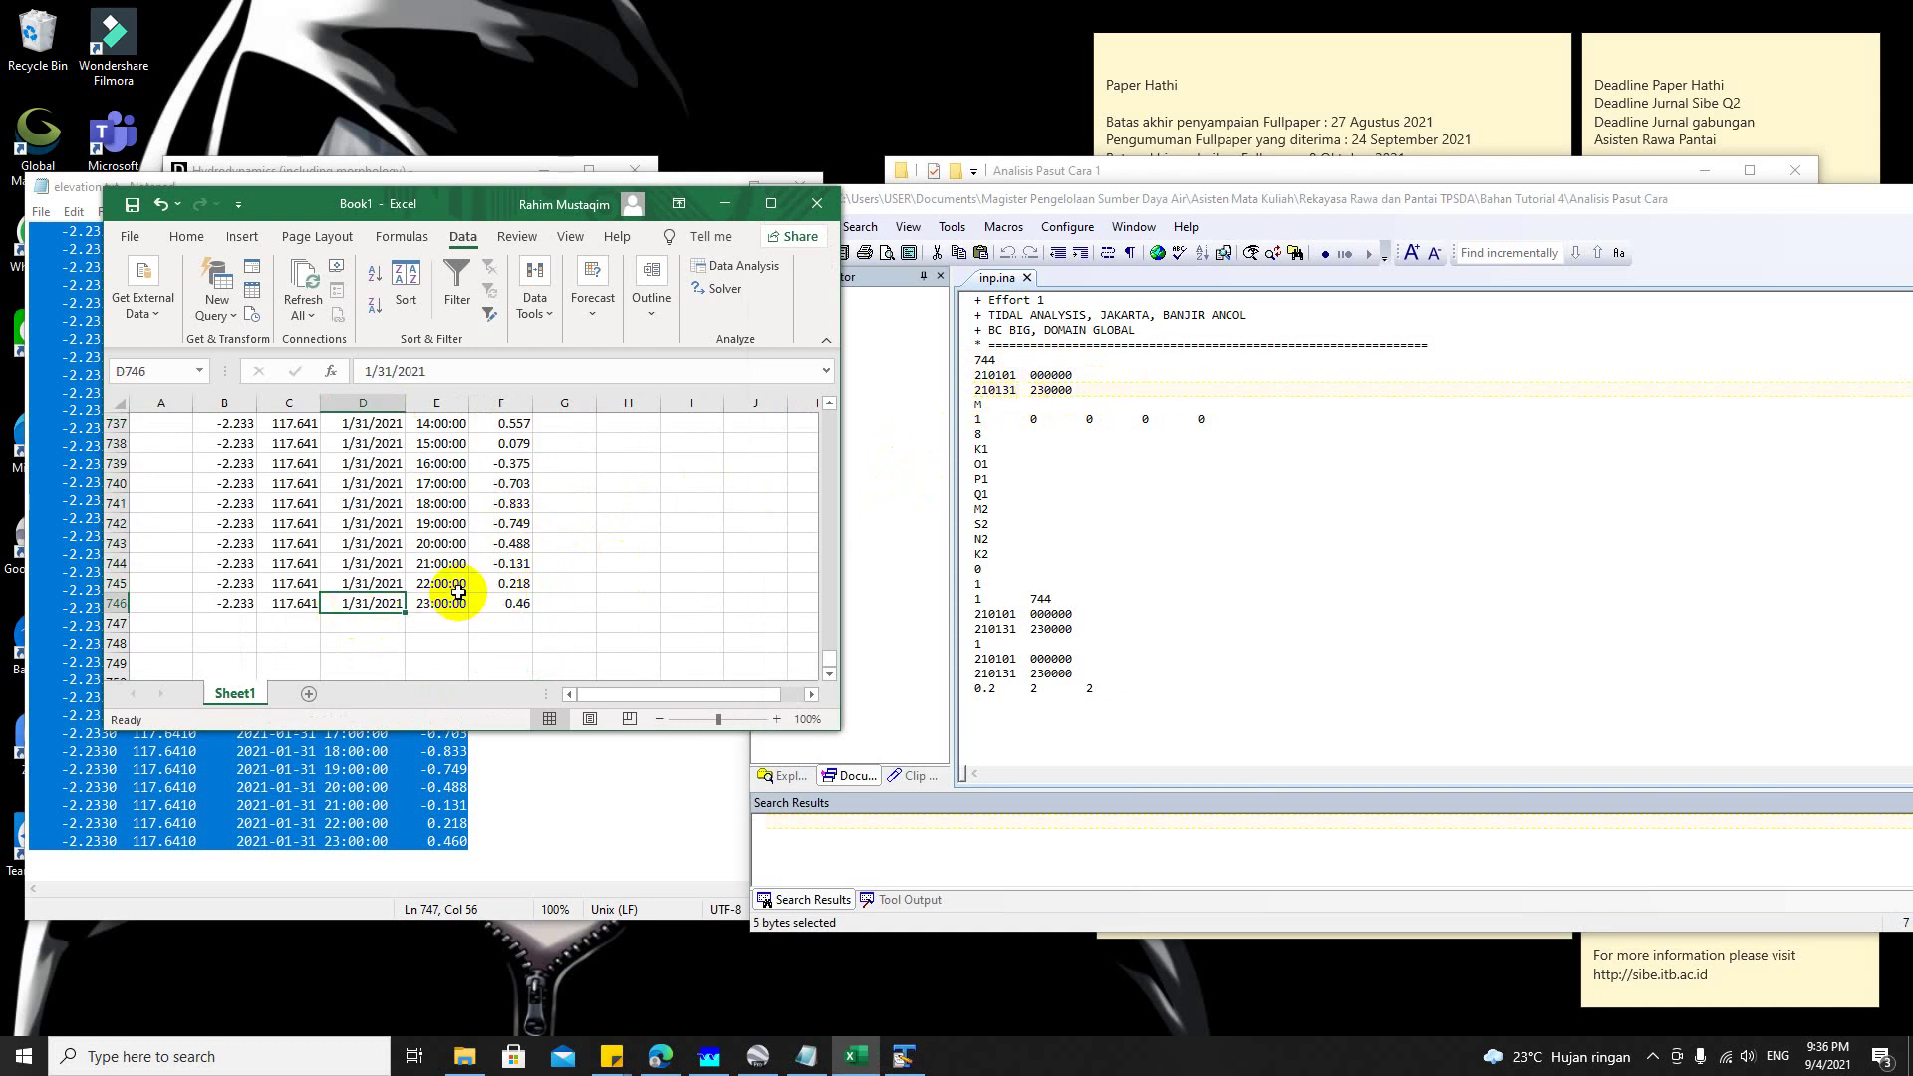
key(ctrl+Up)
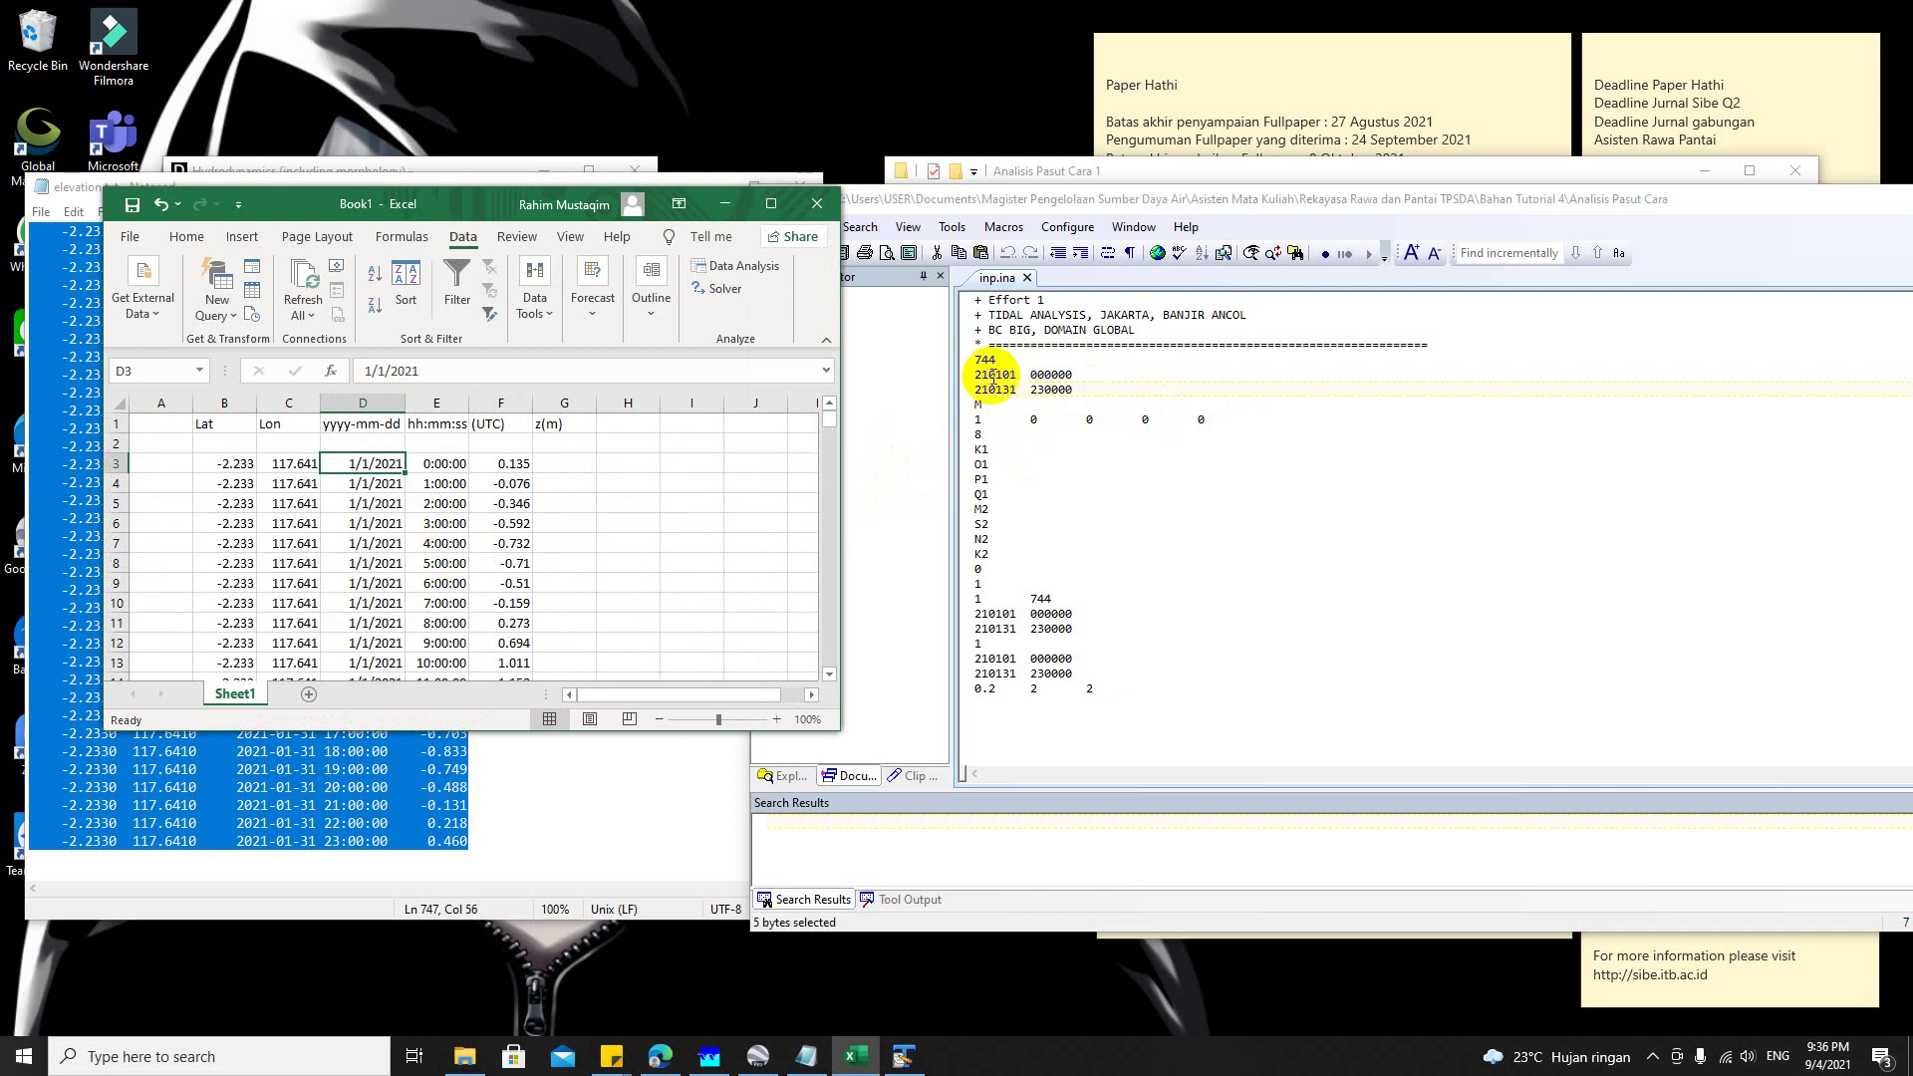
click(445, 464)
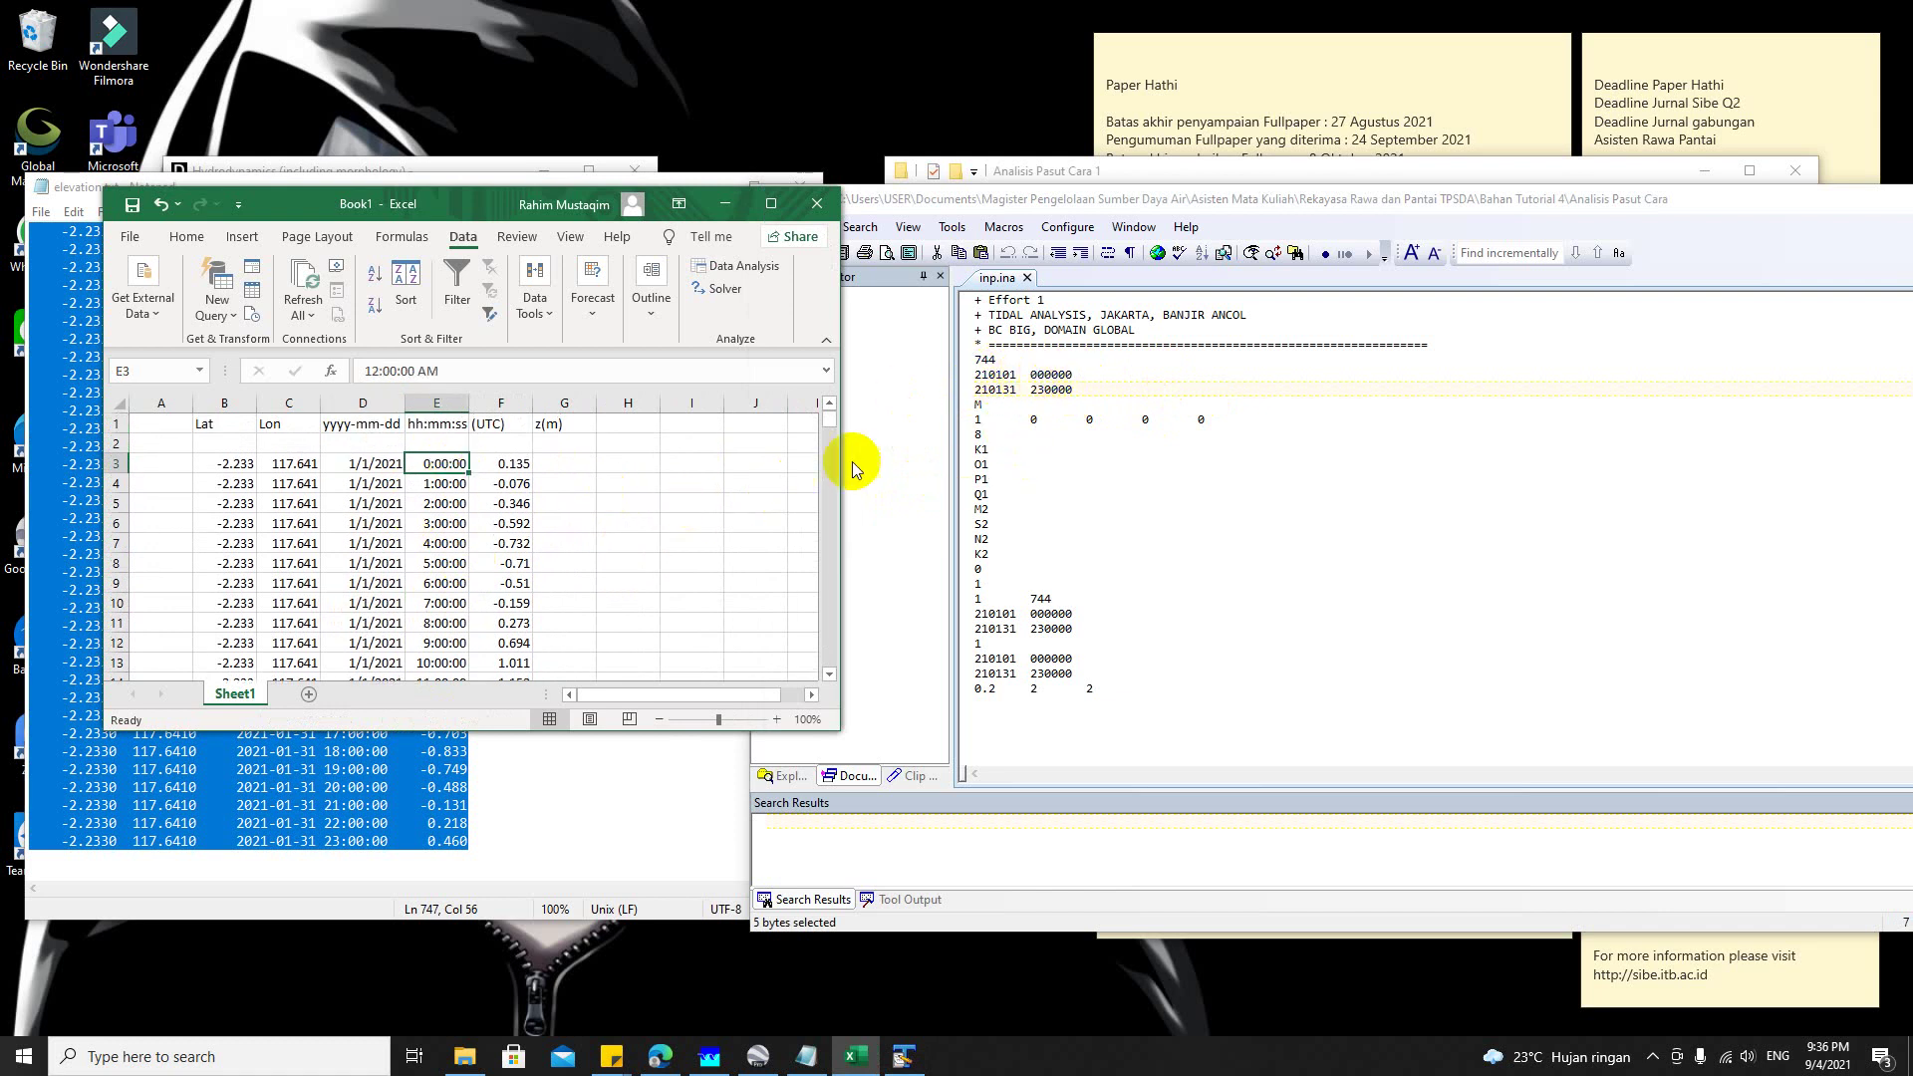
Step: Examine the M line in inp.ina and relate it to the elevation values in column F of the workbook
click(957, 404)
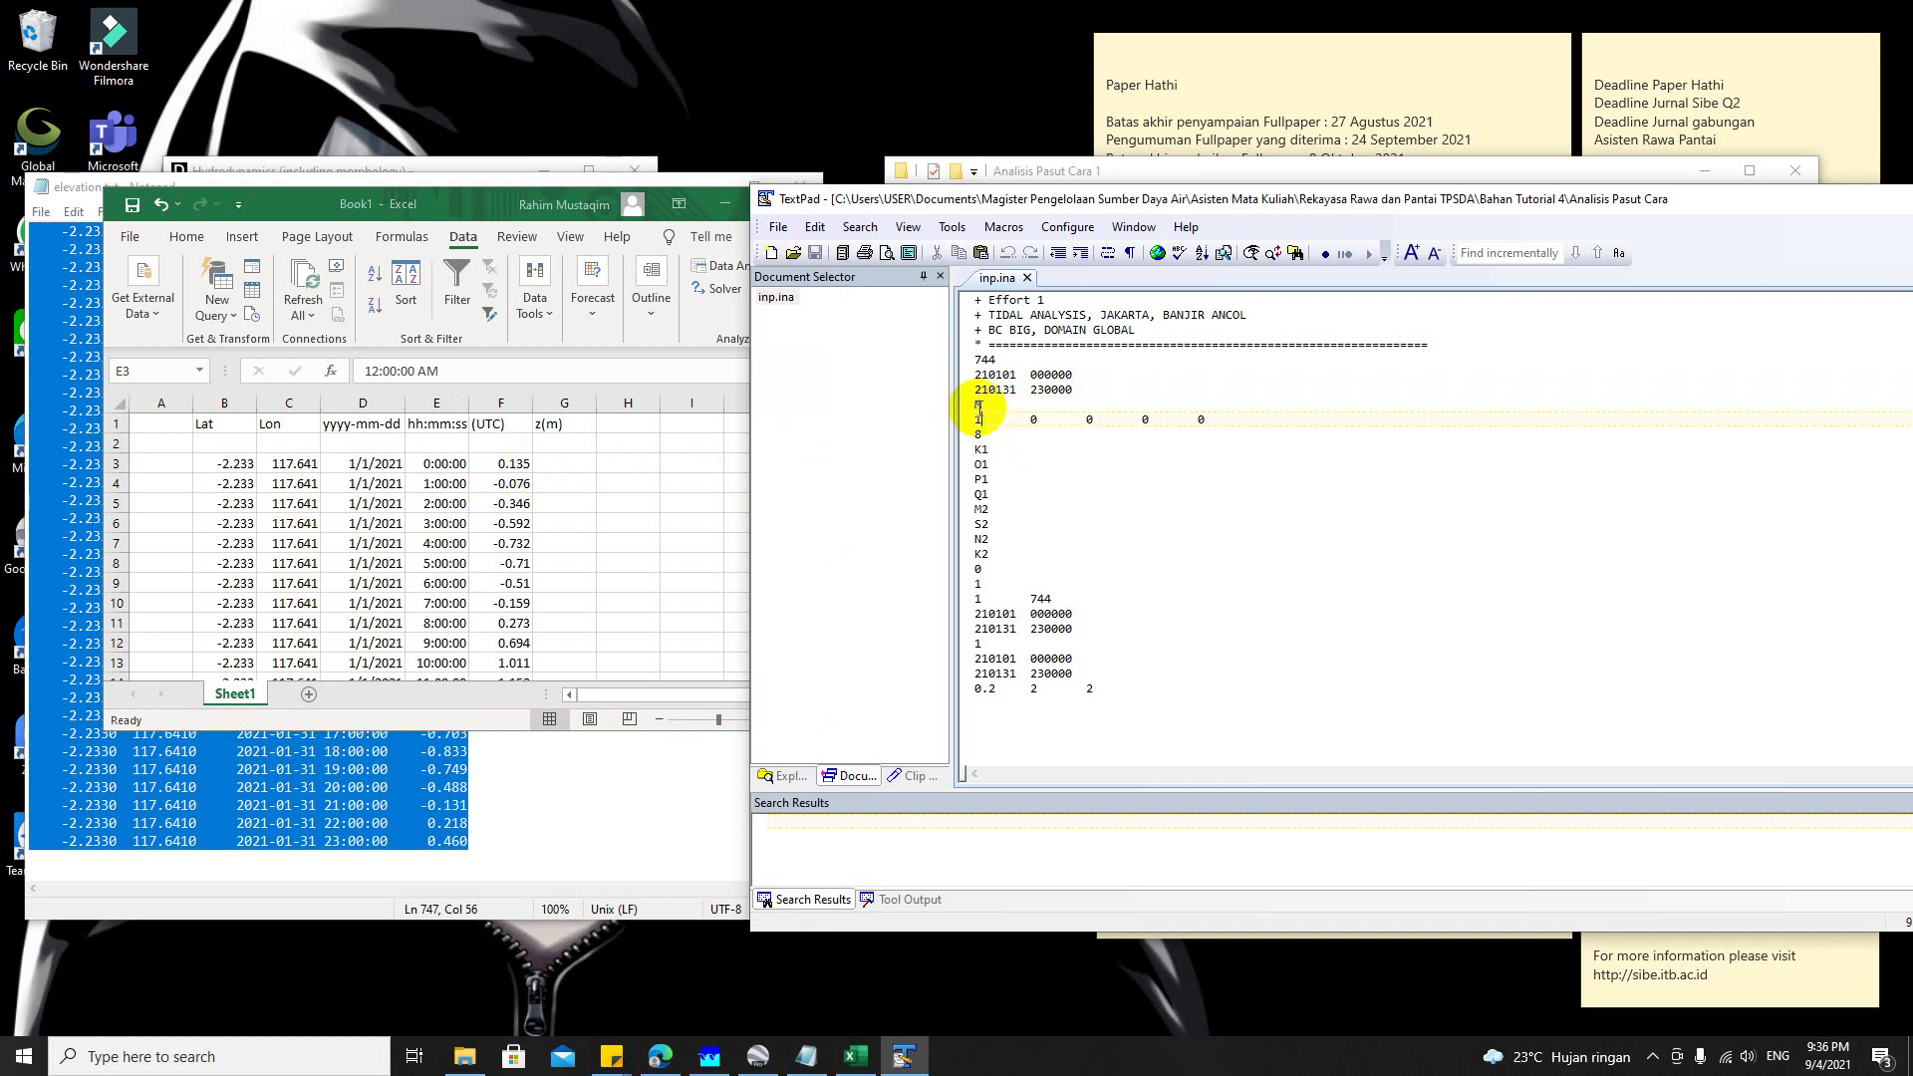
double_click(978, 403)
click(568, 542)
drag(499, 482, 498, 565)
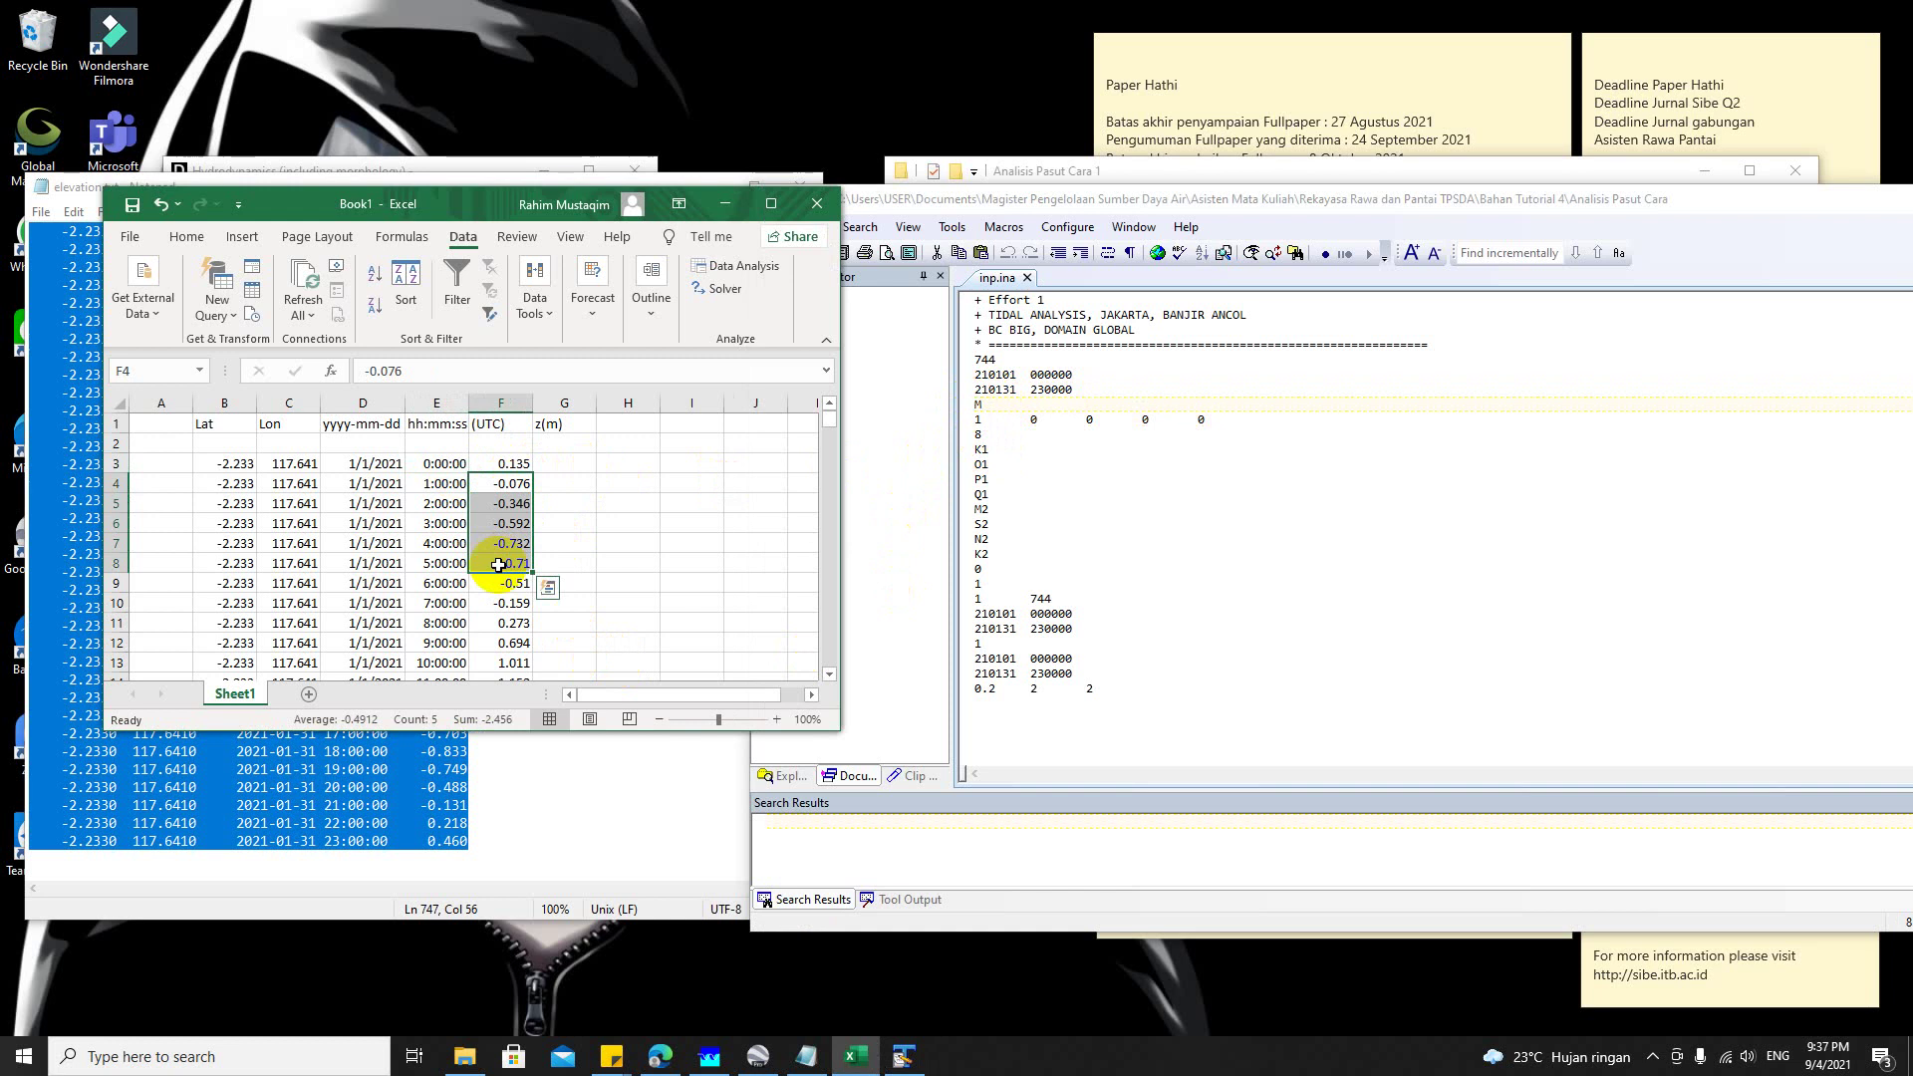
drag(510, 463, 511, 583)
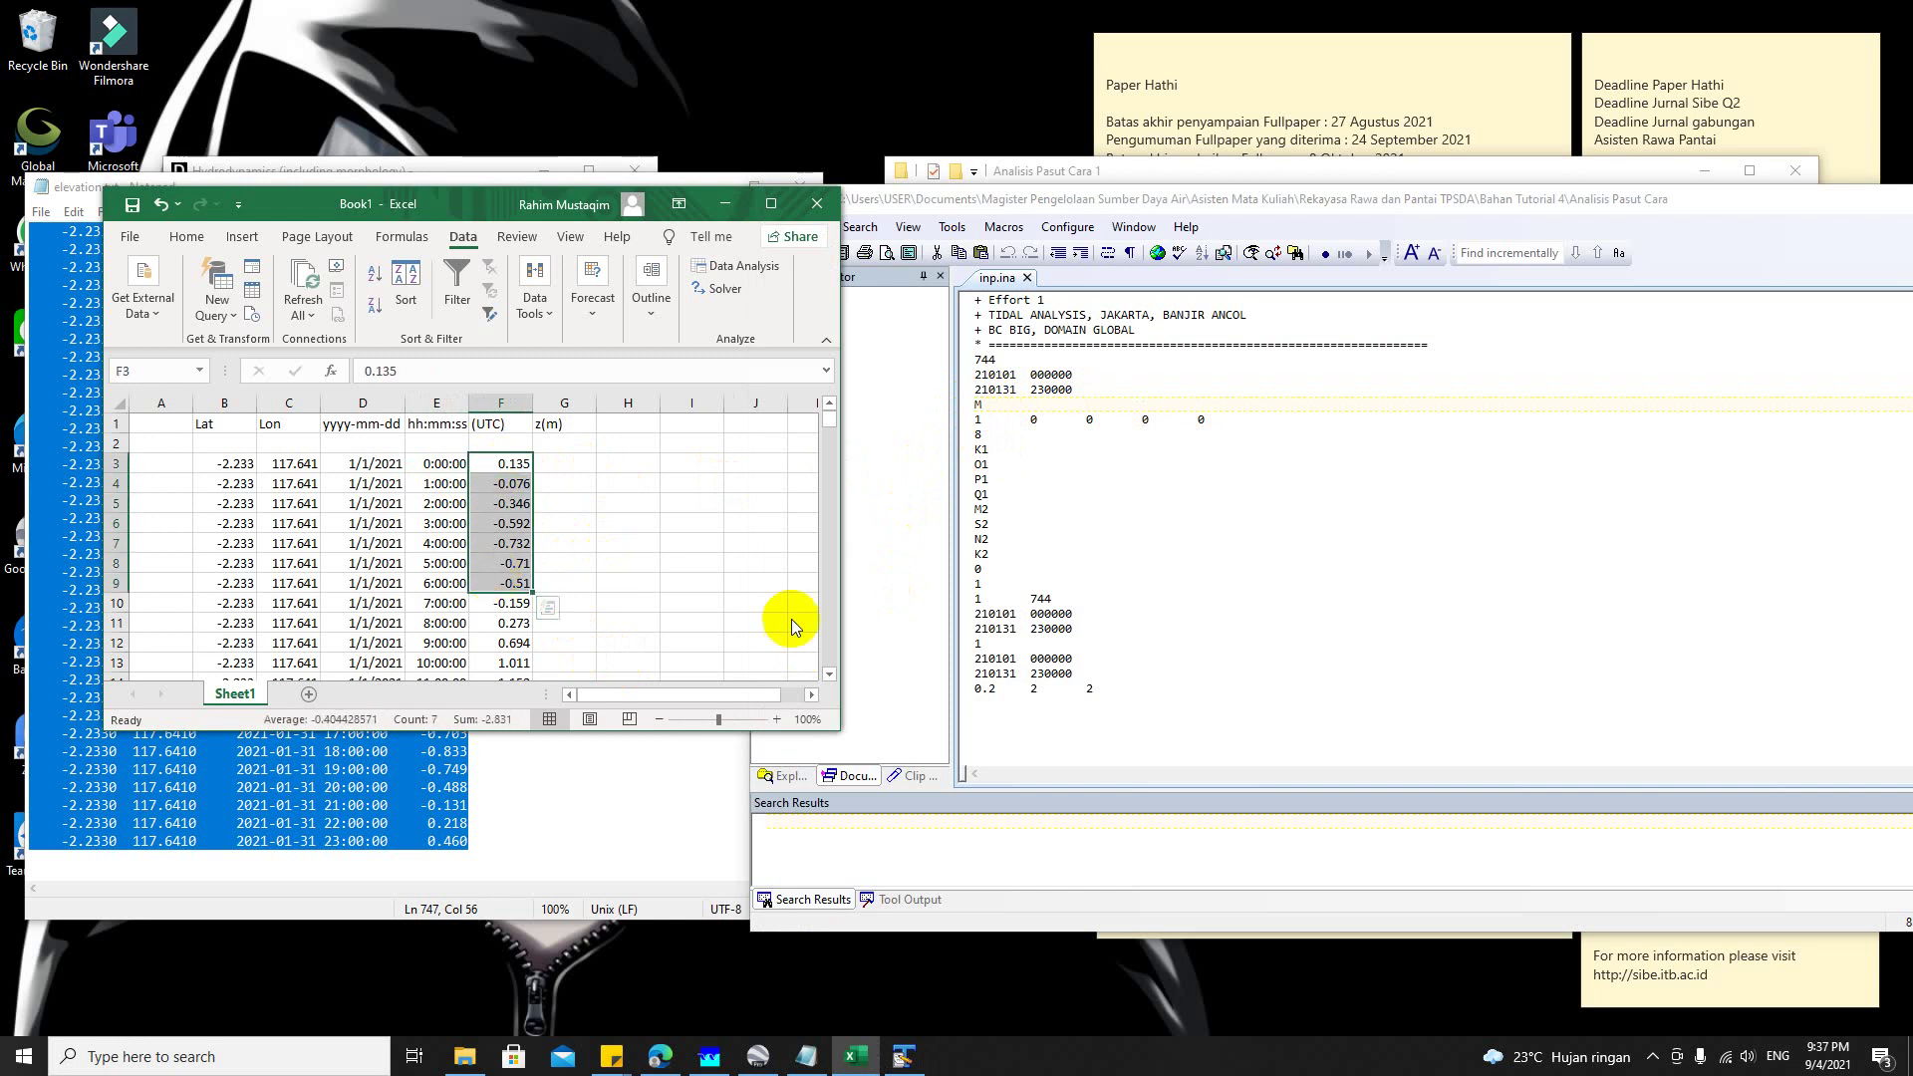
Step: Compare the repeated start and end date lines in inp.ina with the first period entry, and close the file
drag(1050, 600, 974, 620)
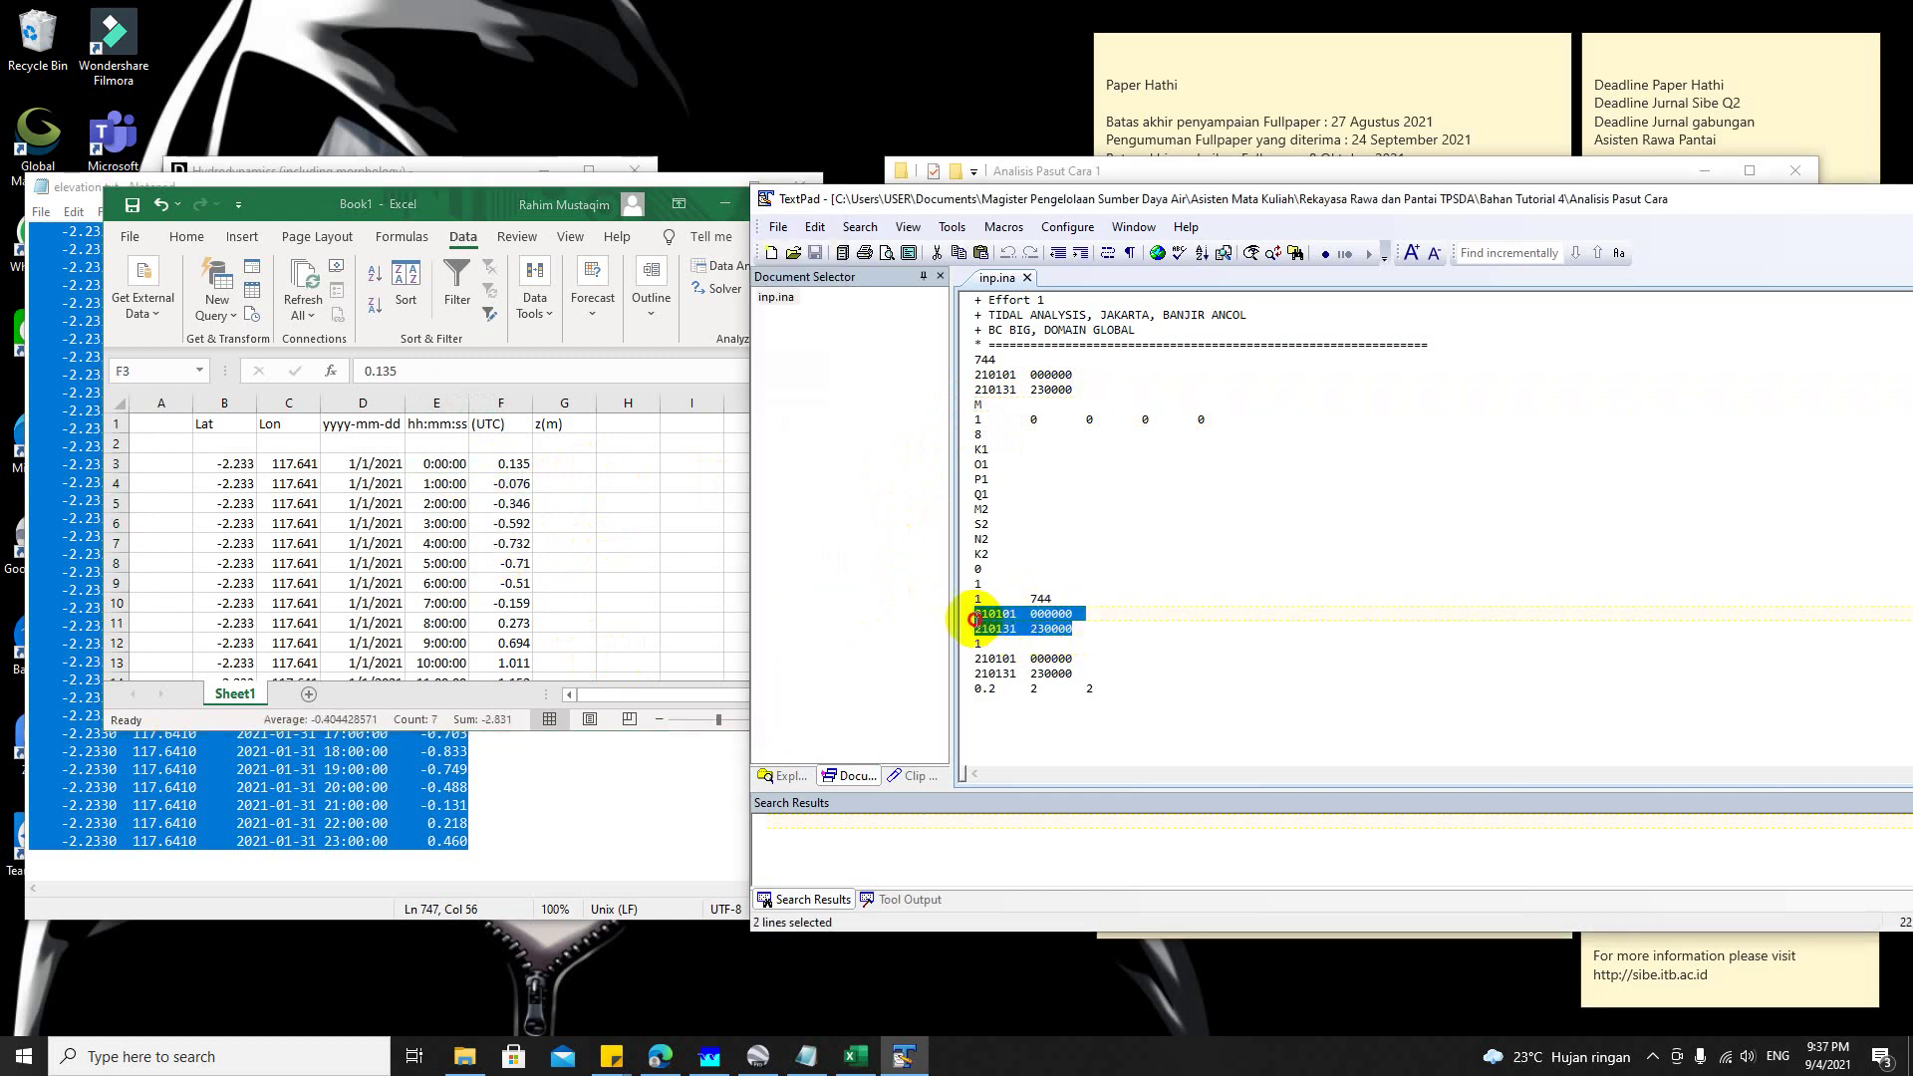
drag(1088, 390, 974, 372)
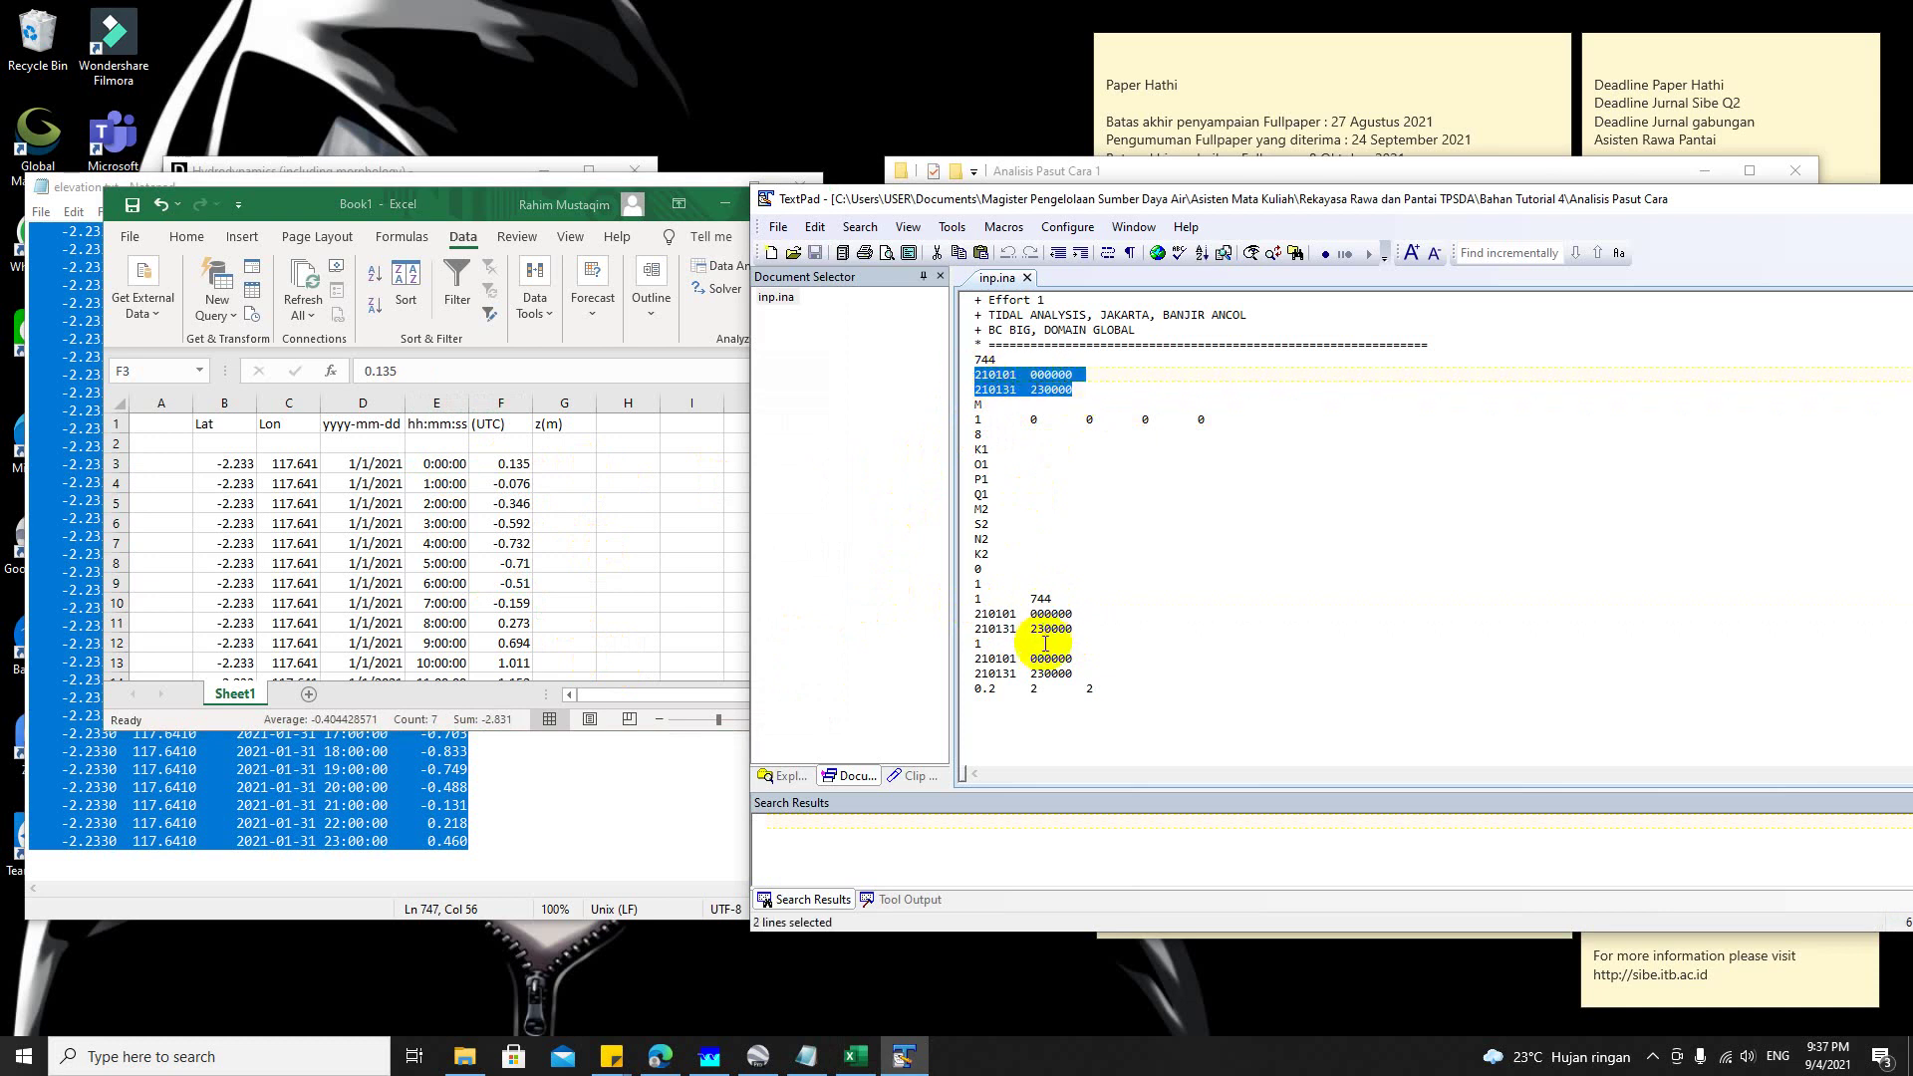
drag(1086, 674, 988, 614)
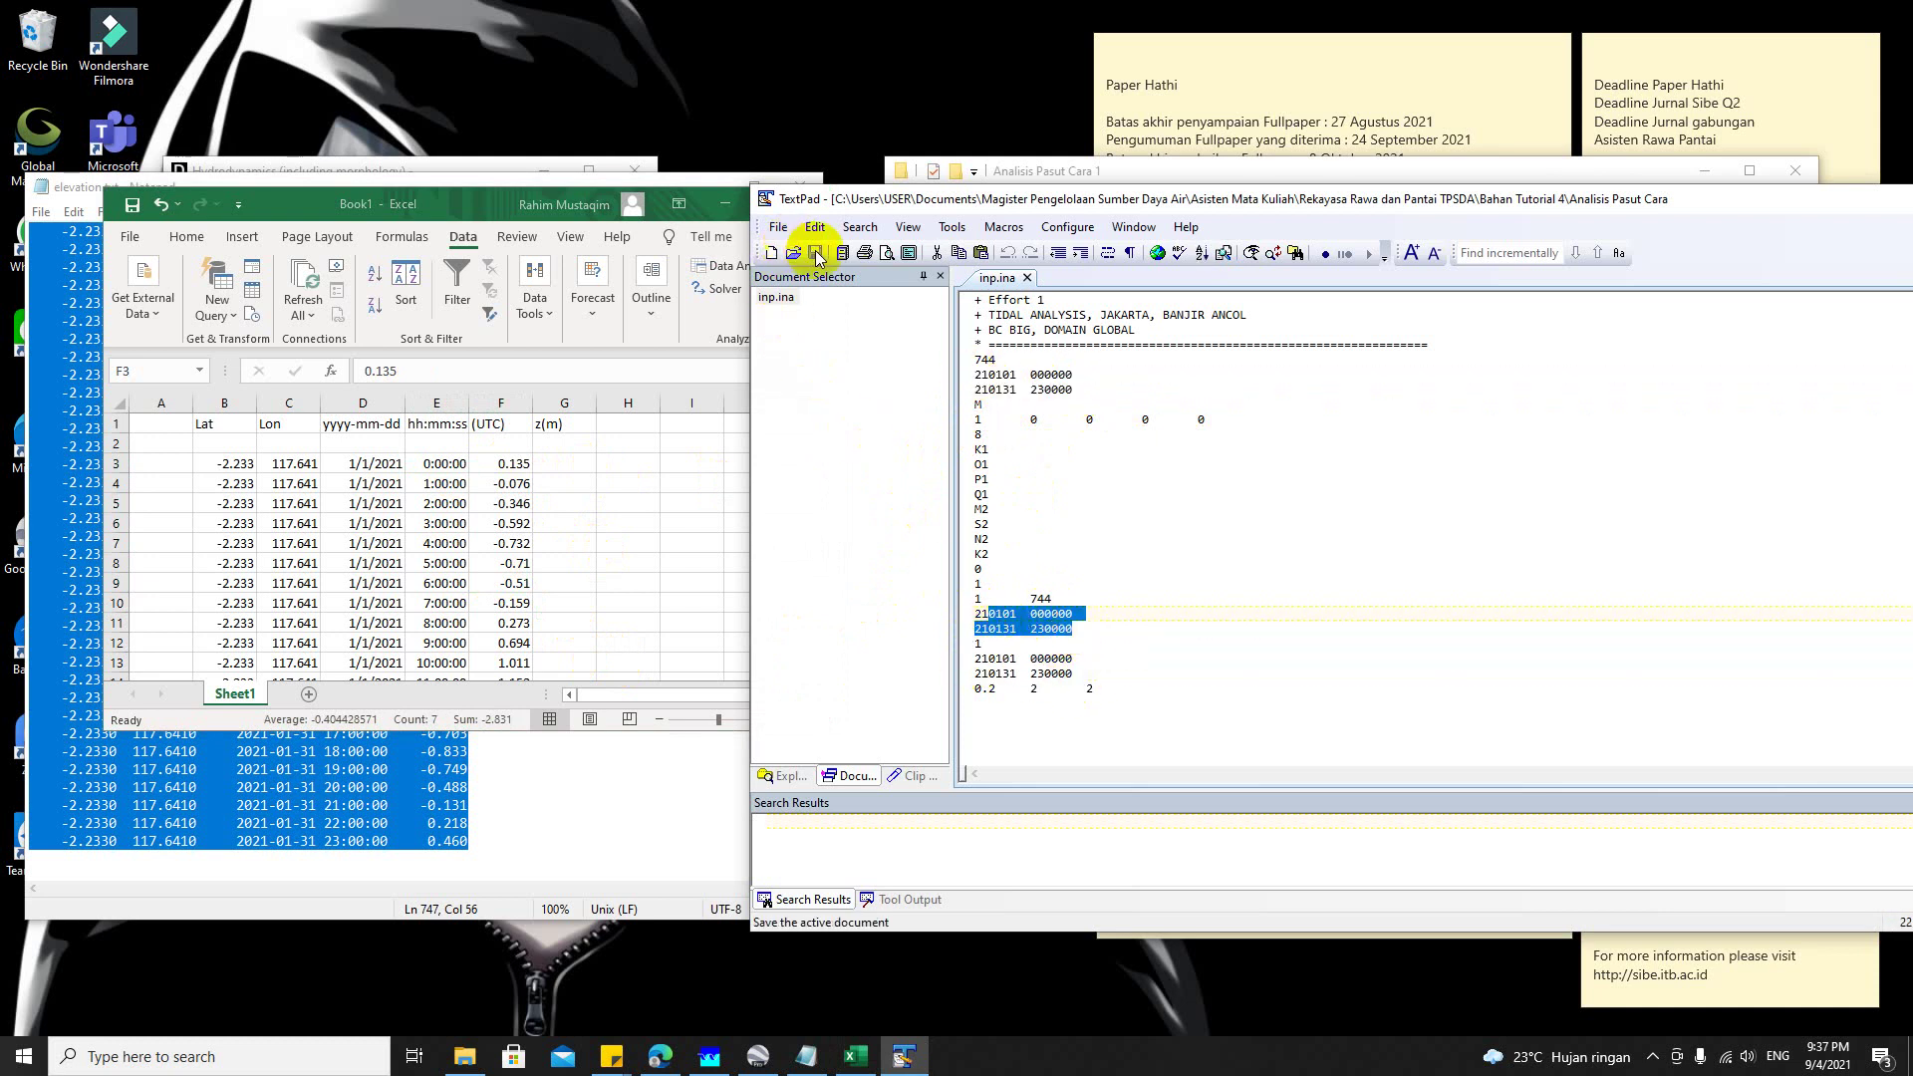
drag(1546, 192, 1269, 239)
click(1854, 247)
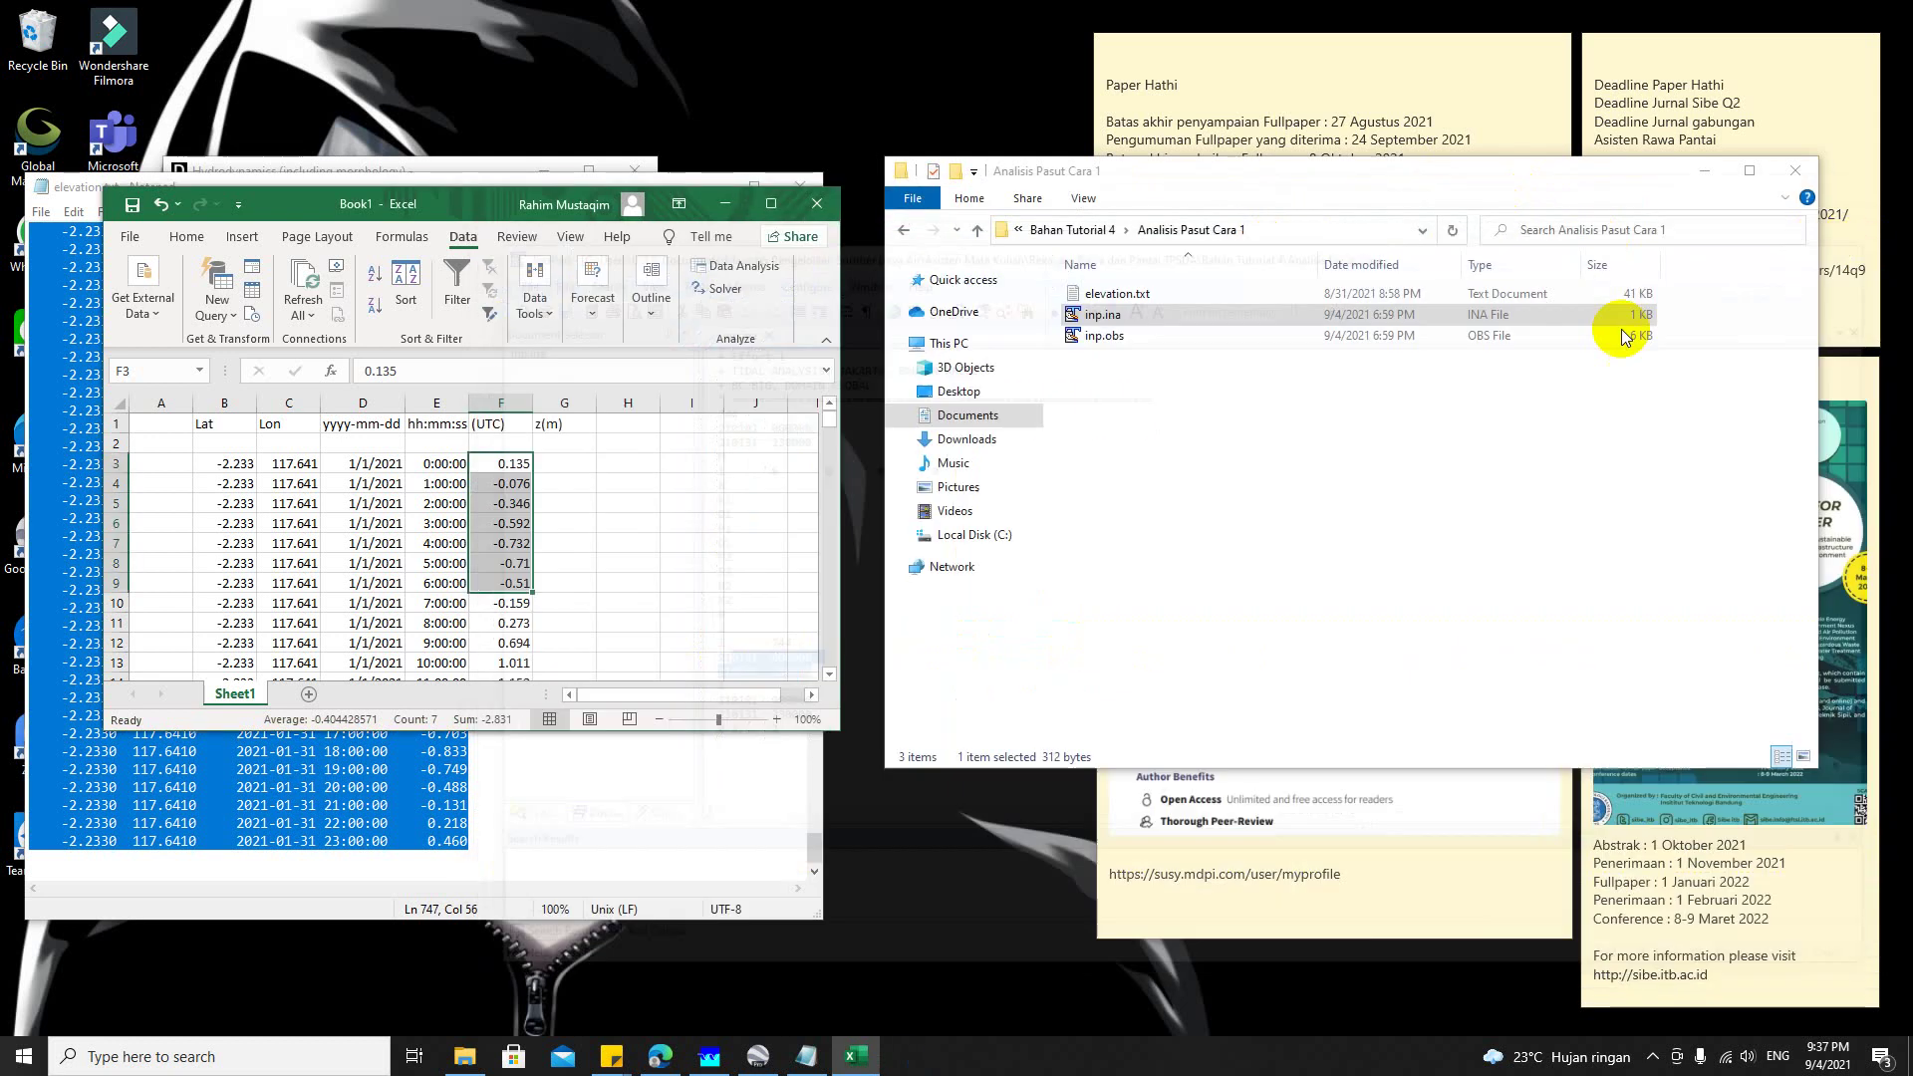
Step: Open inp.obs from Analisis Pasut Cara 1 beside the workbook and select all elevation values below its header
double_click(1136, 337)
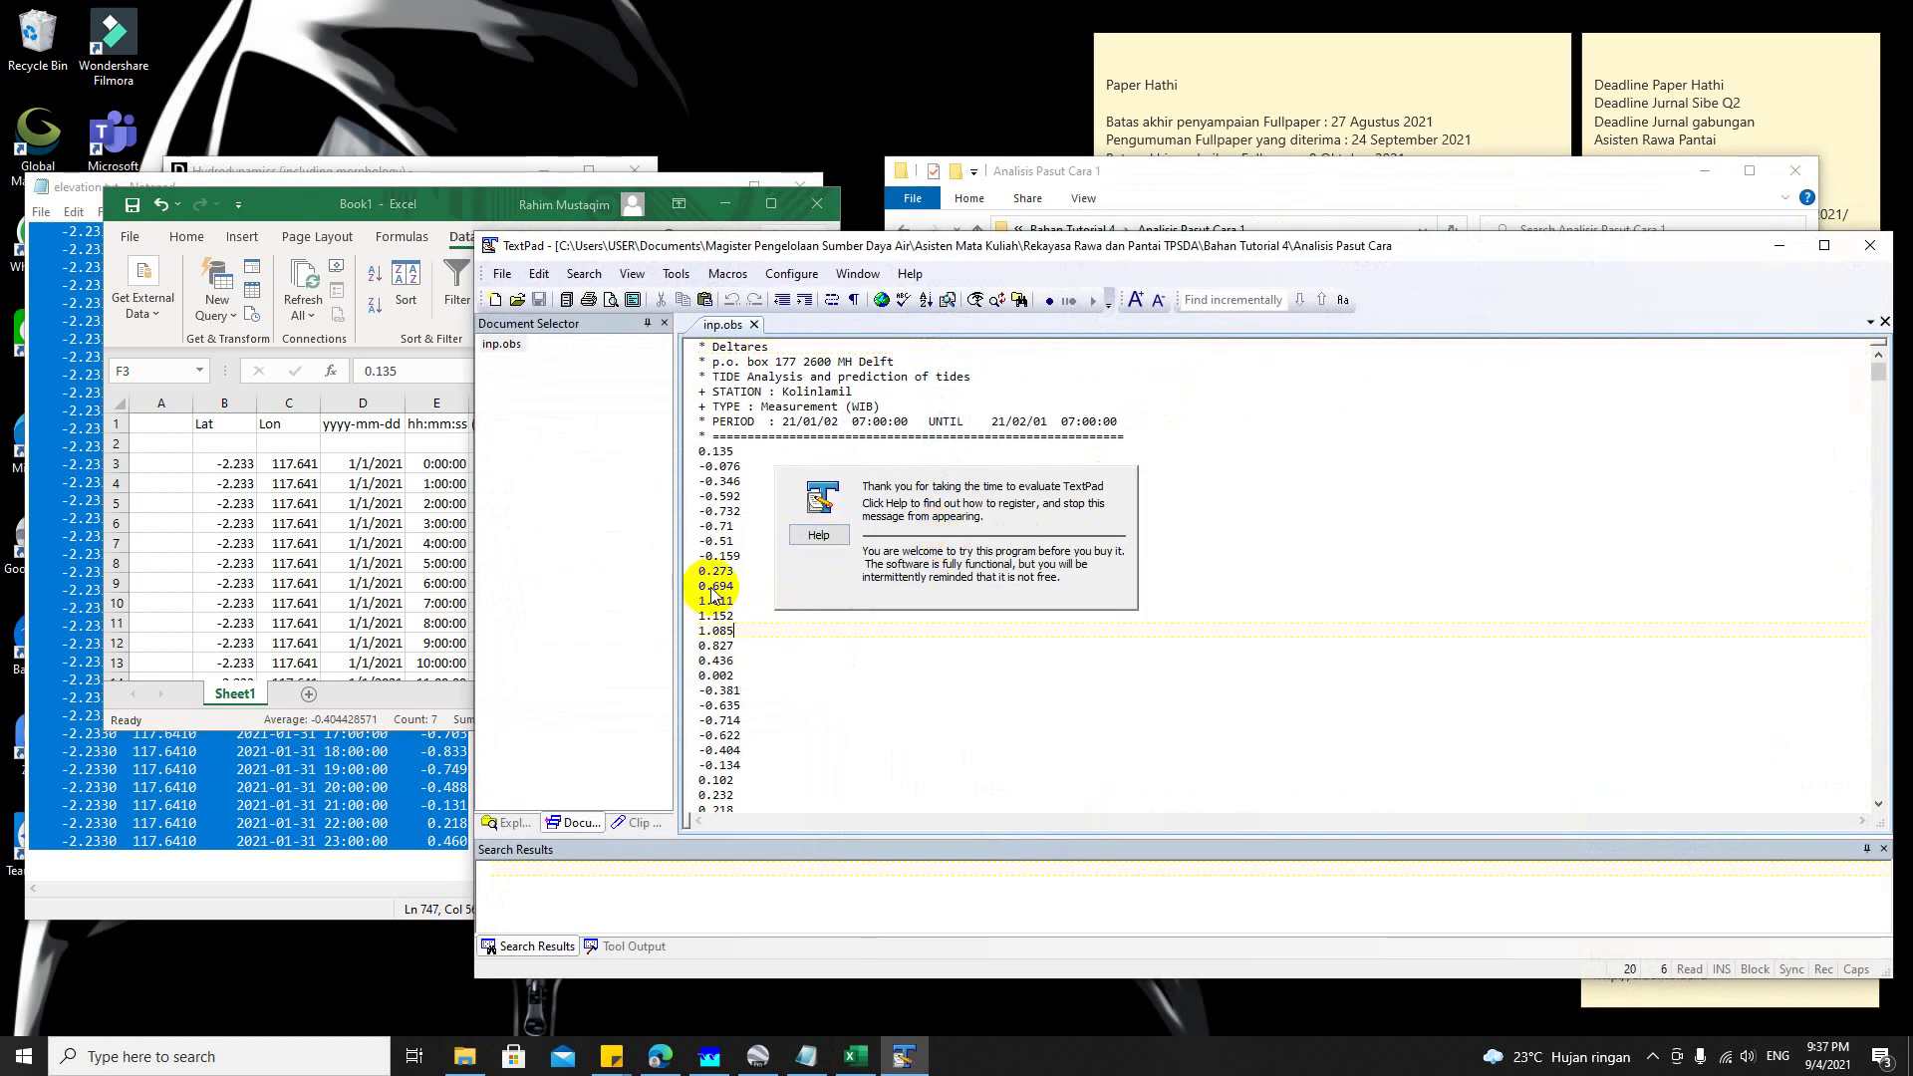
click(341, 521)
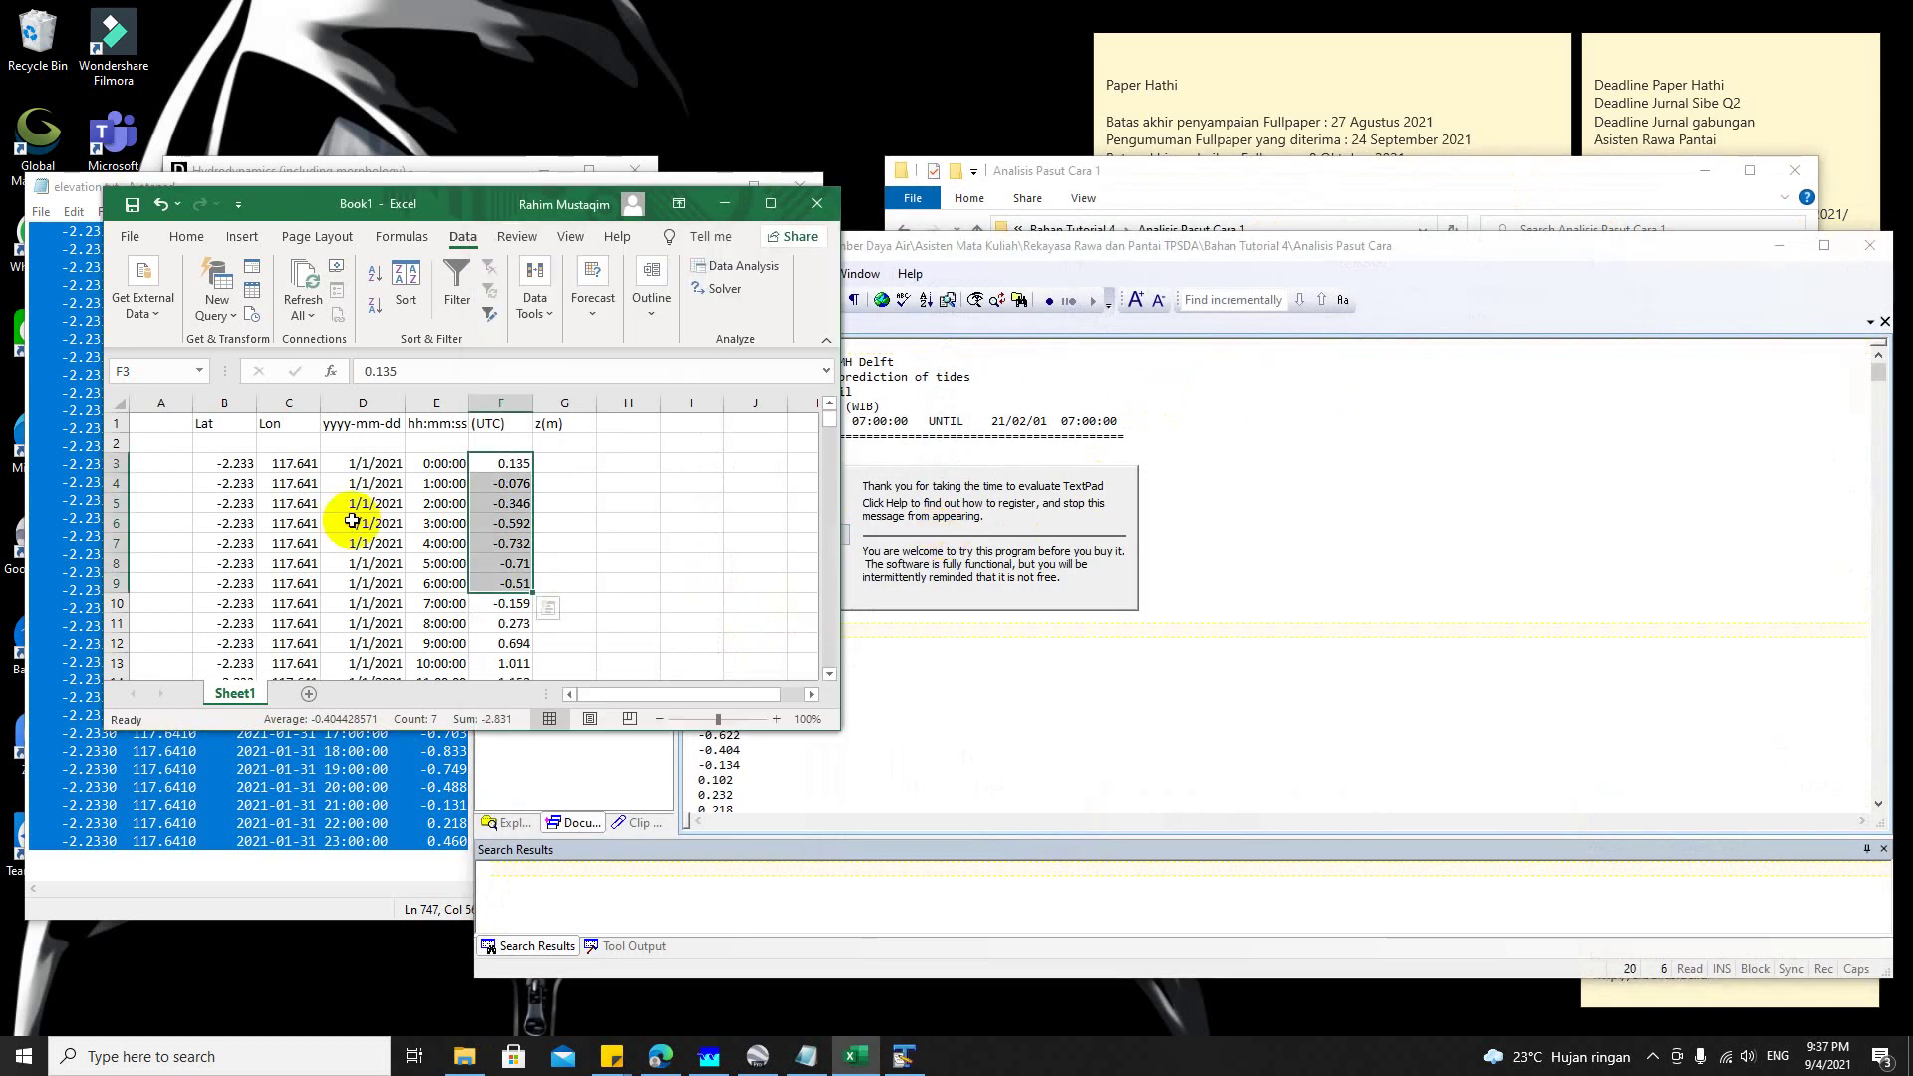
click(490, 462)
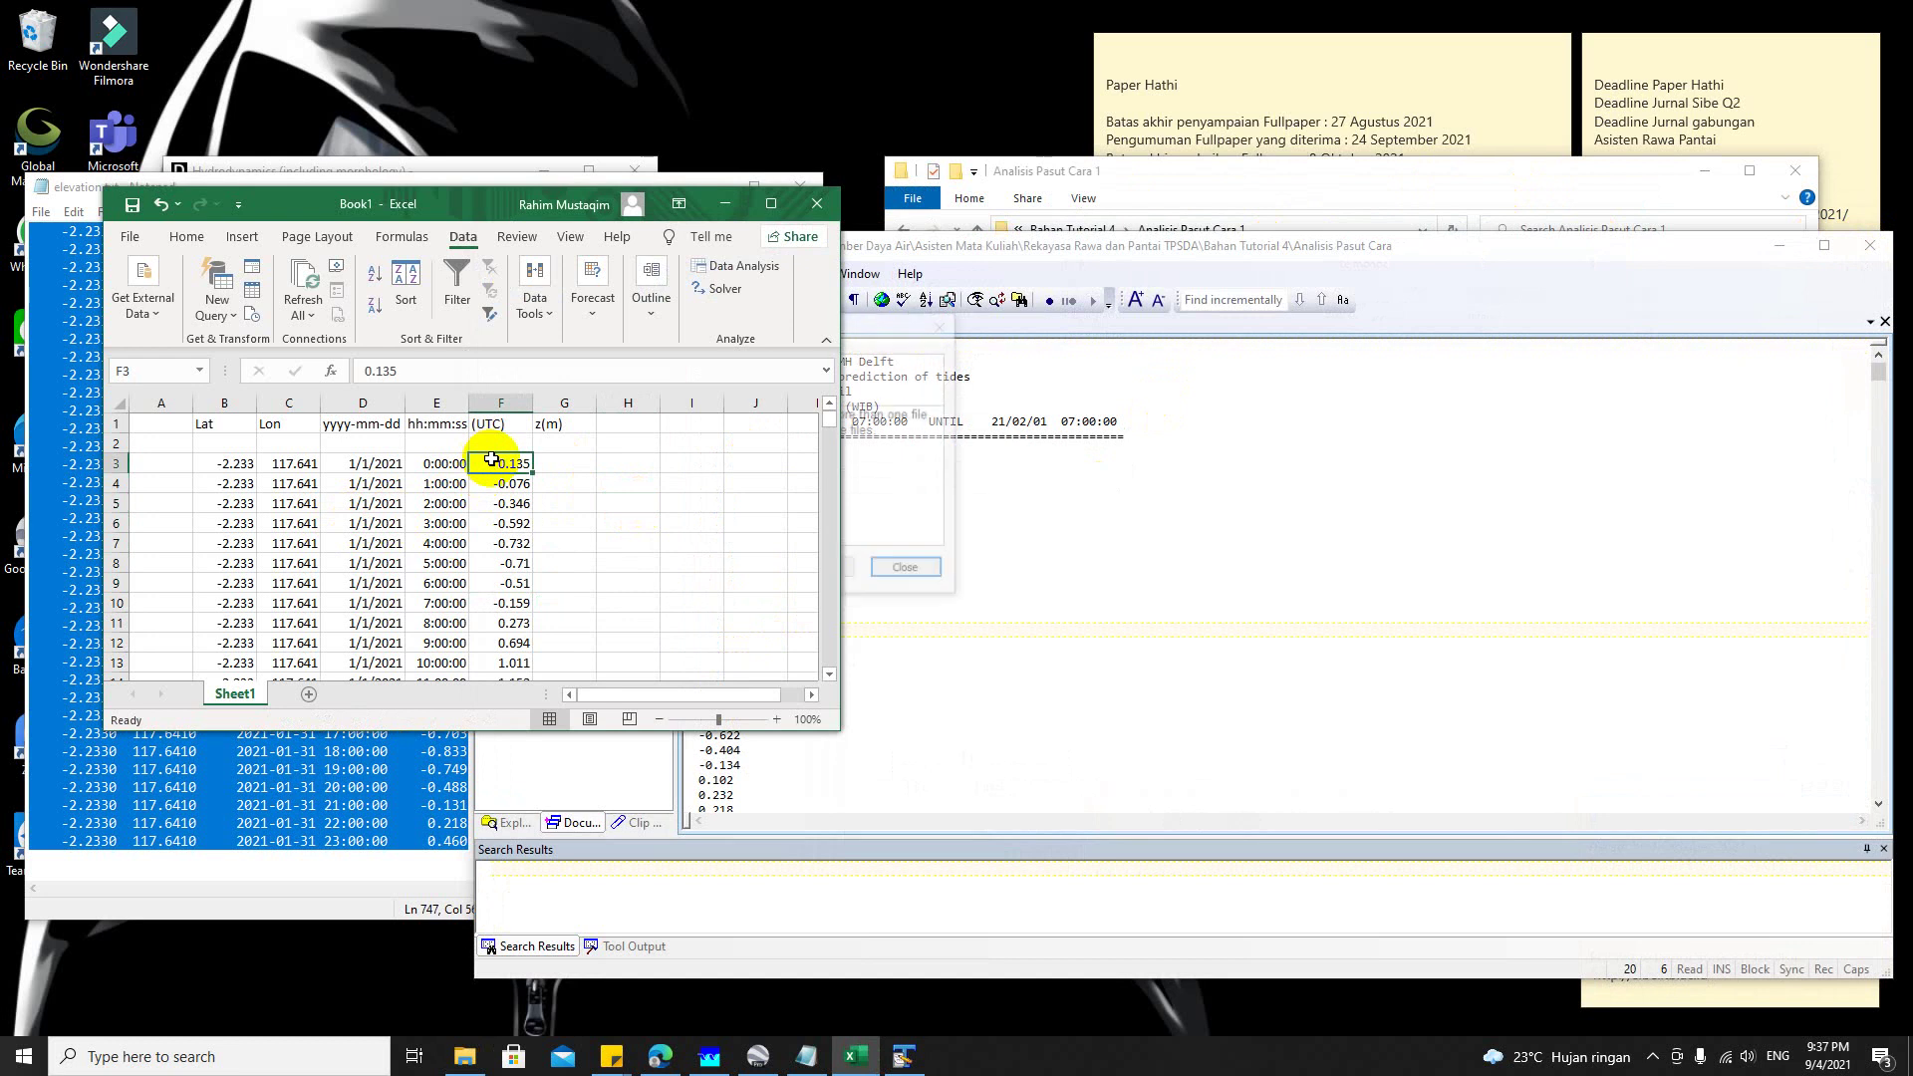
click(911, 574)
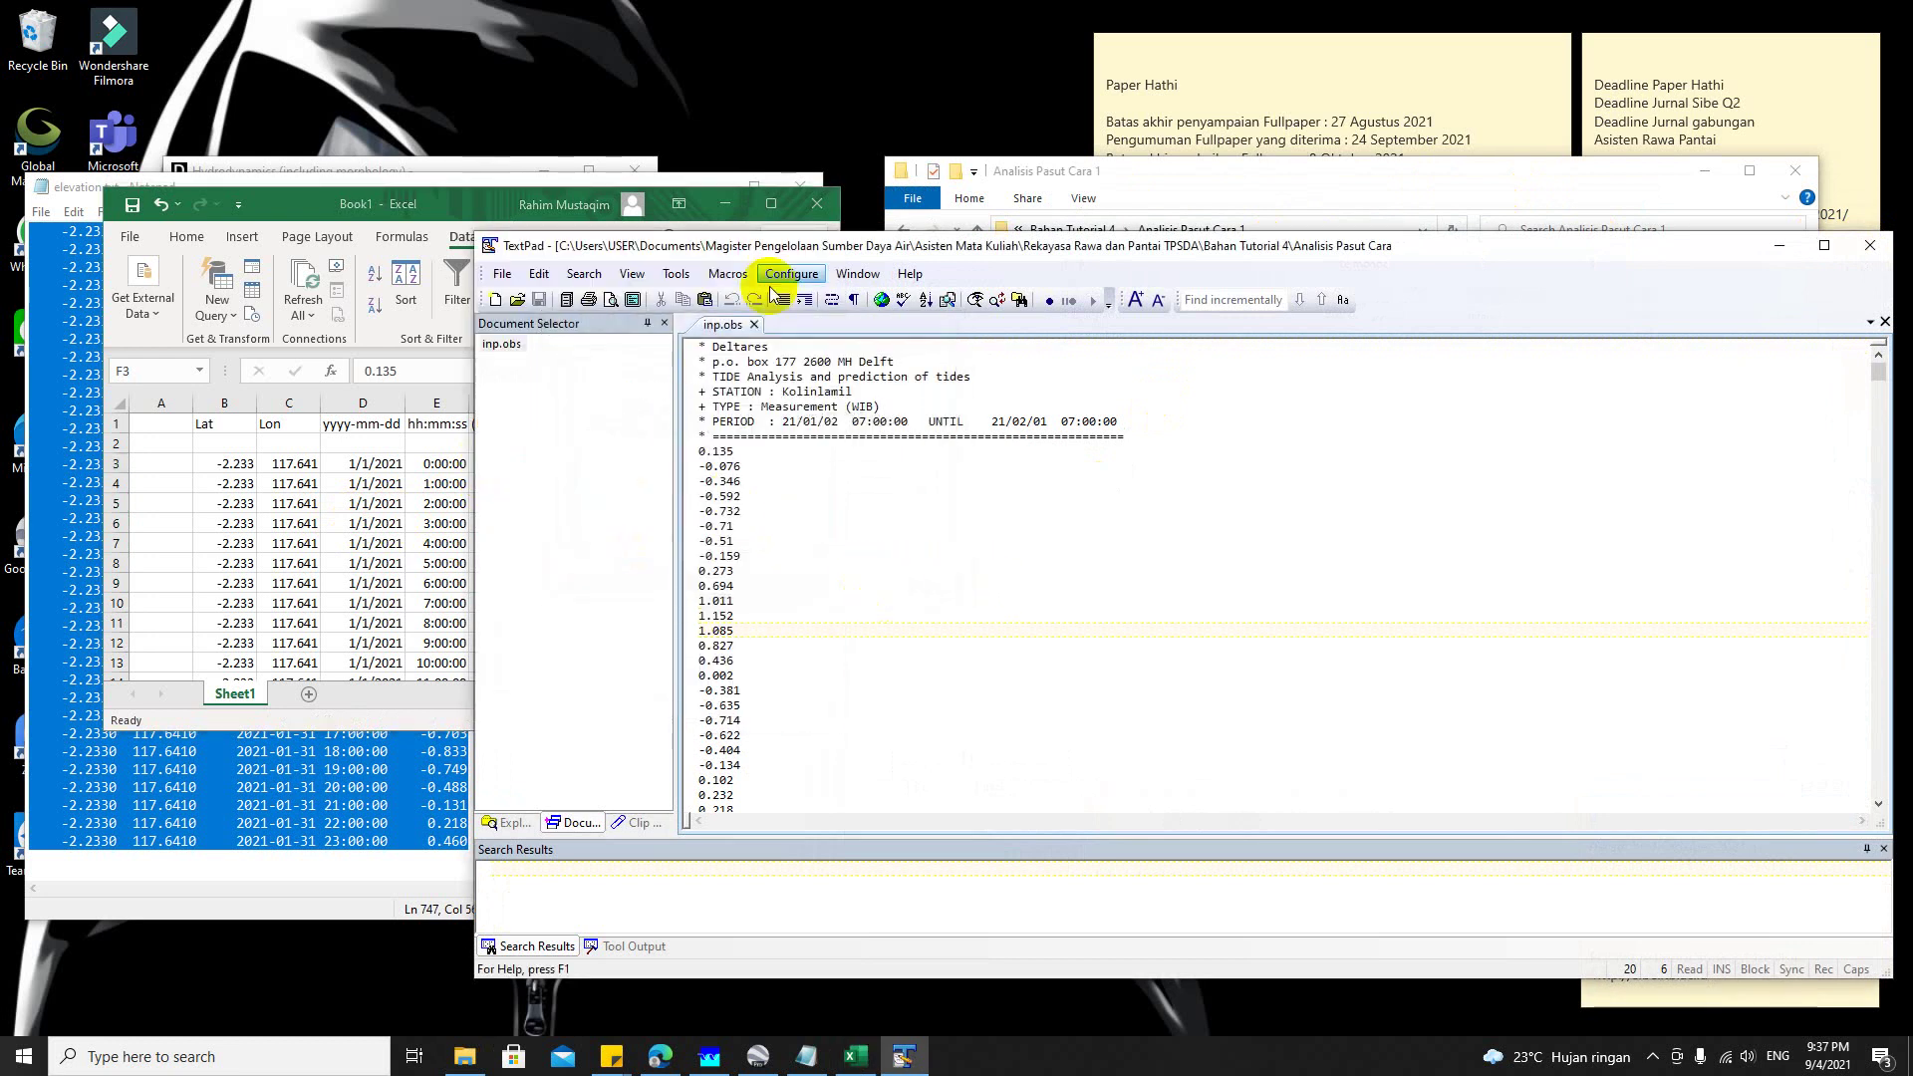
drag(906, 249, 1058, 245)
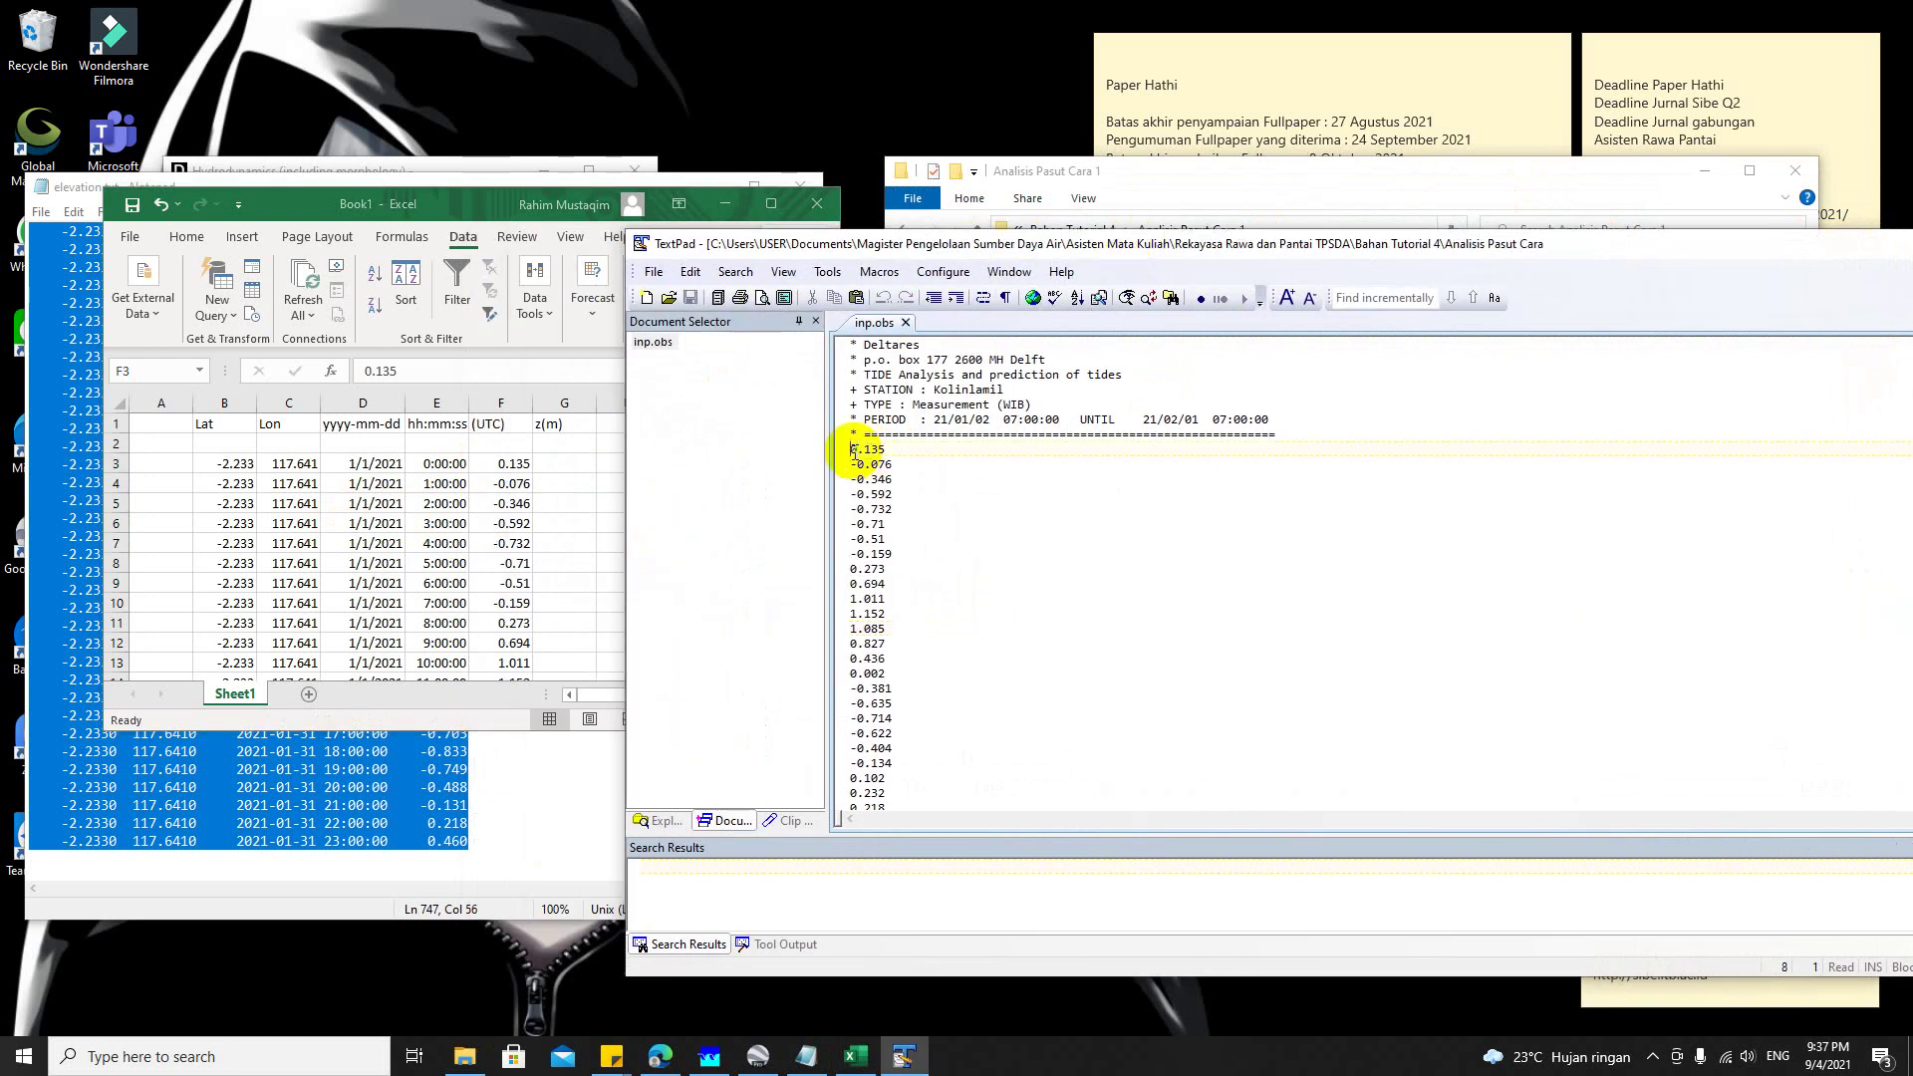
key(ctrl+shift+End)
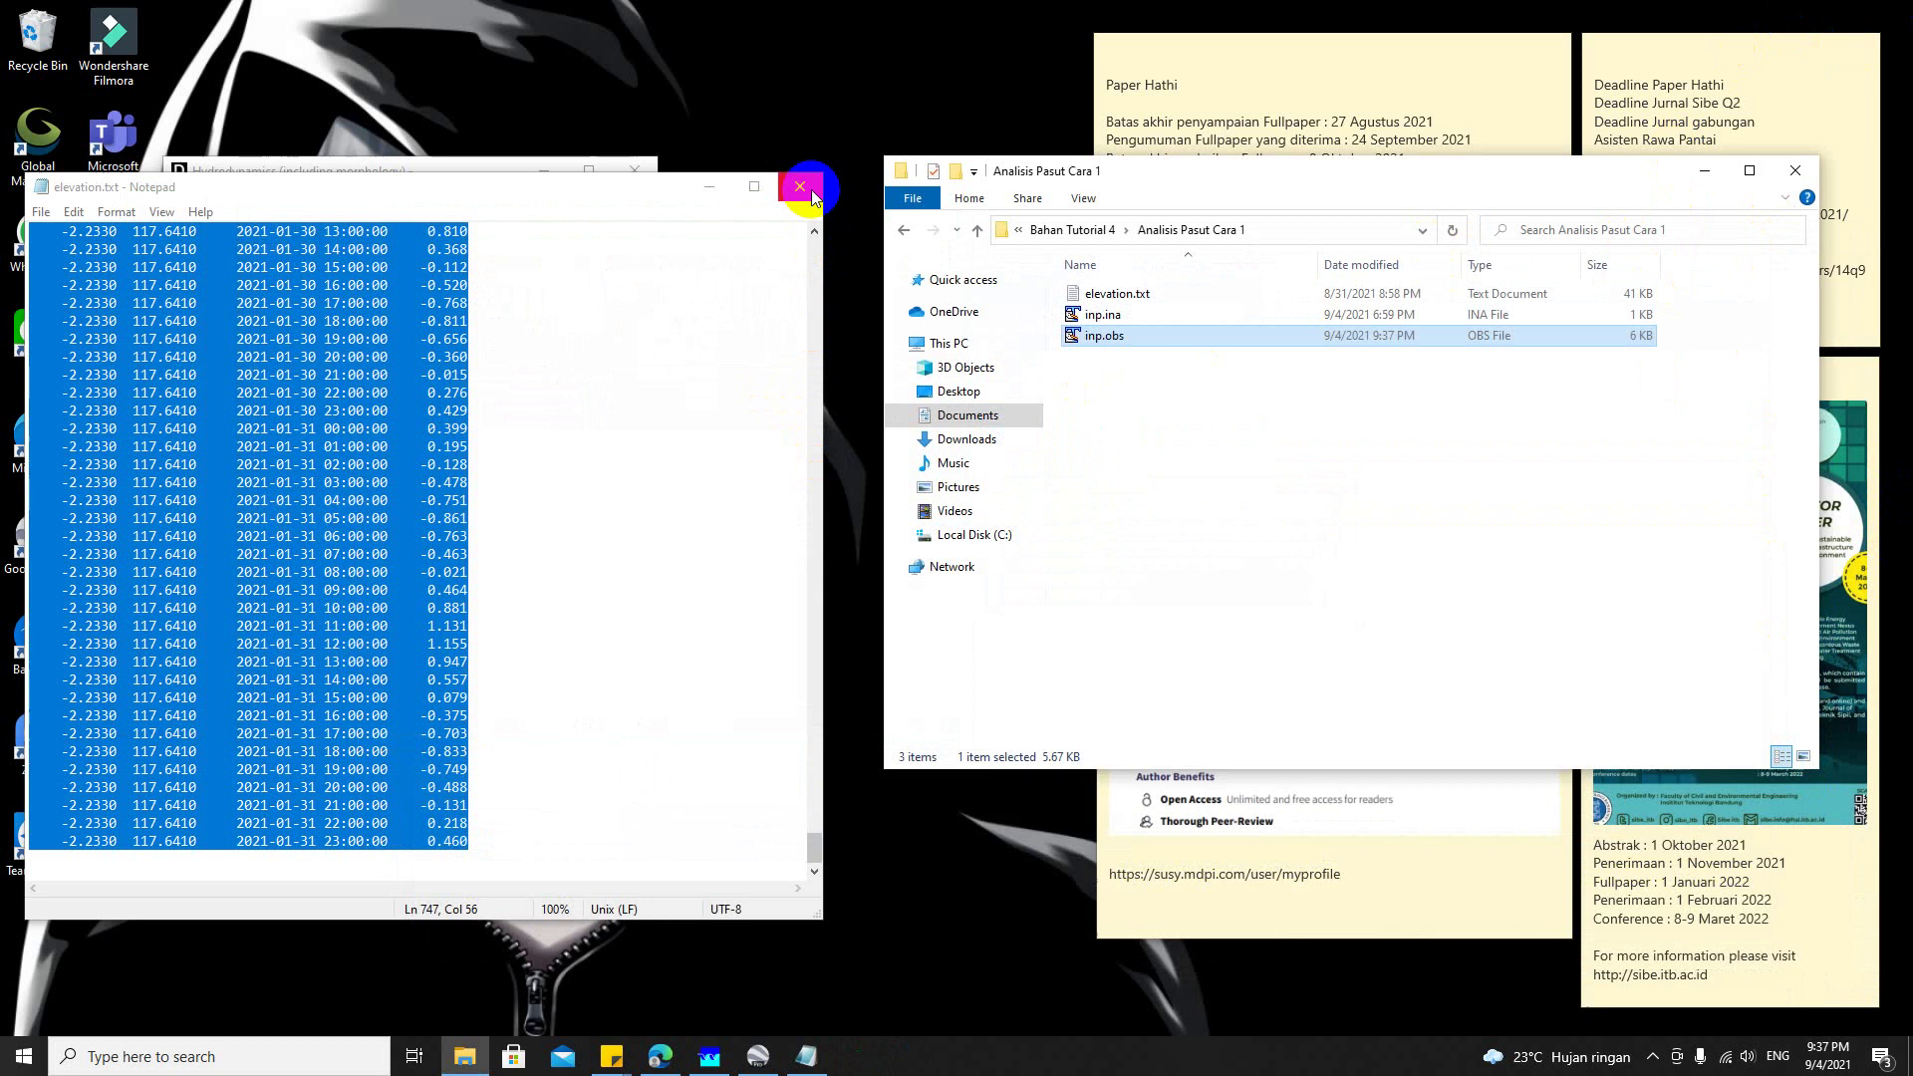
Step: Close elevation.txt and set the Delft3D working directory to Bahan Tutorial 4/Analisis Pasut Cara 1 under Rekayasa Rawa dan Pantai TPSDA
click(803, 187)
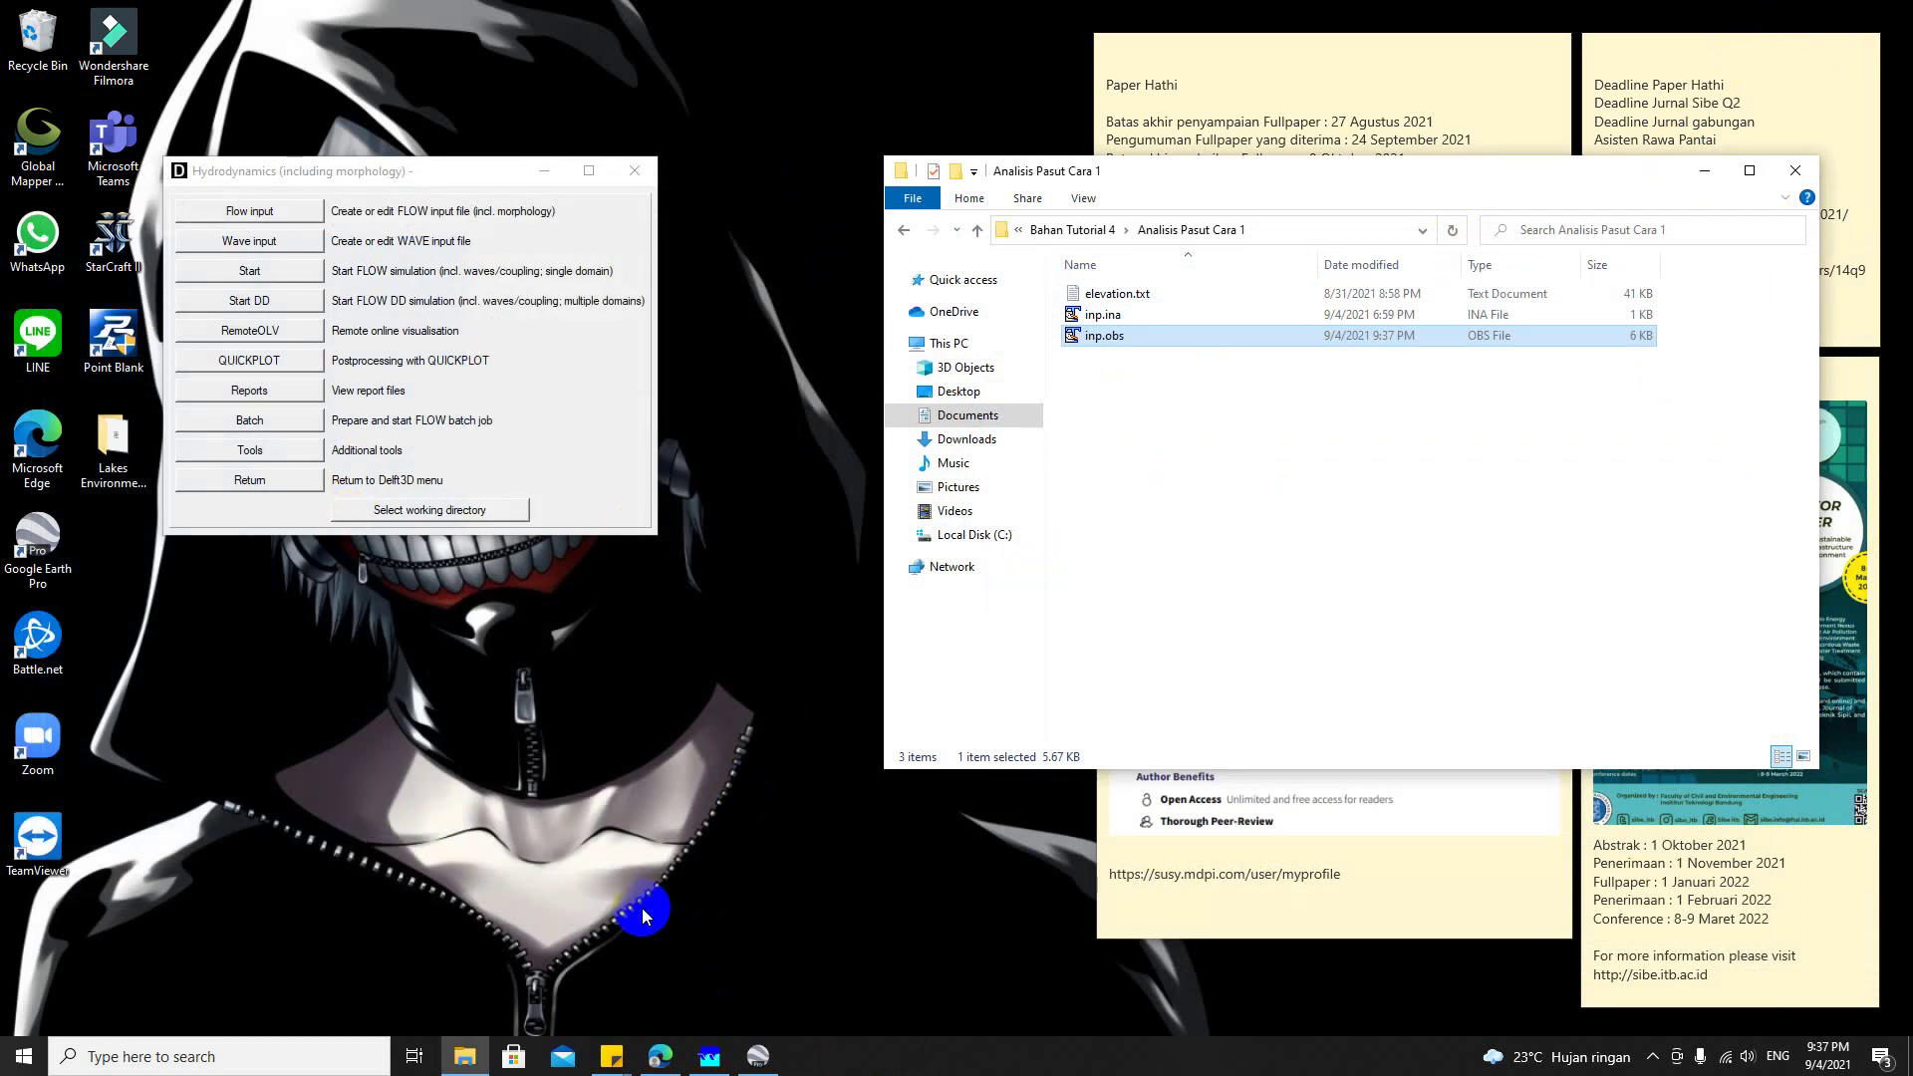
click(280, 479)
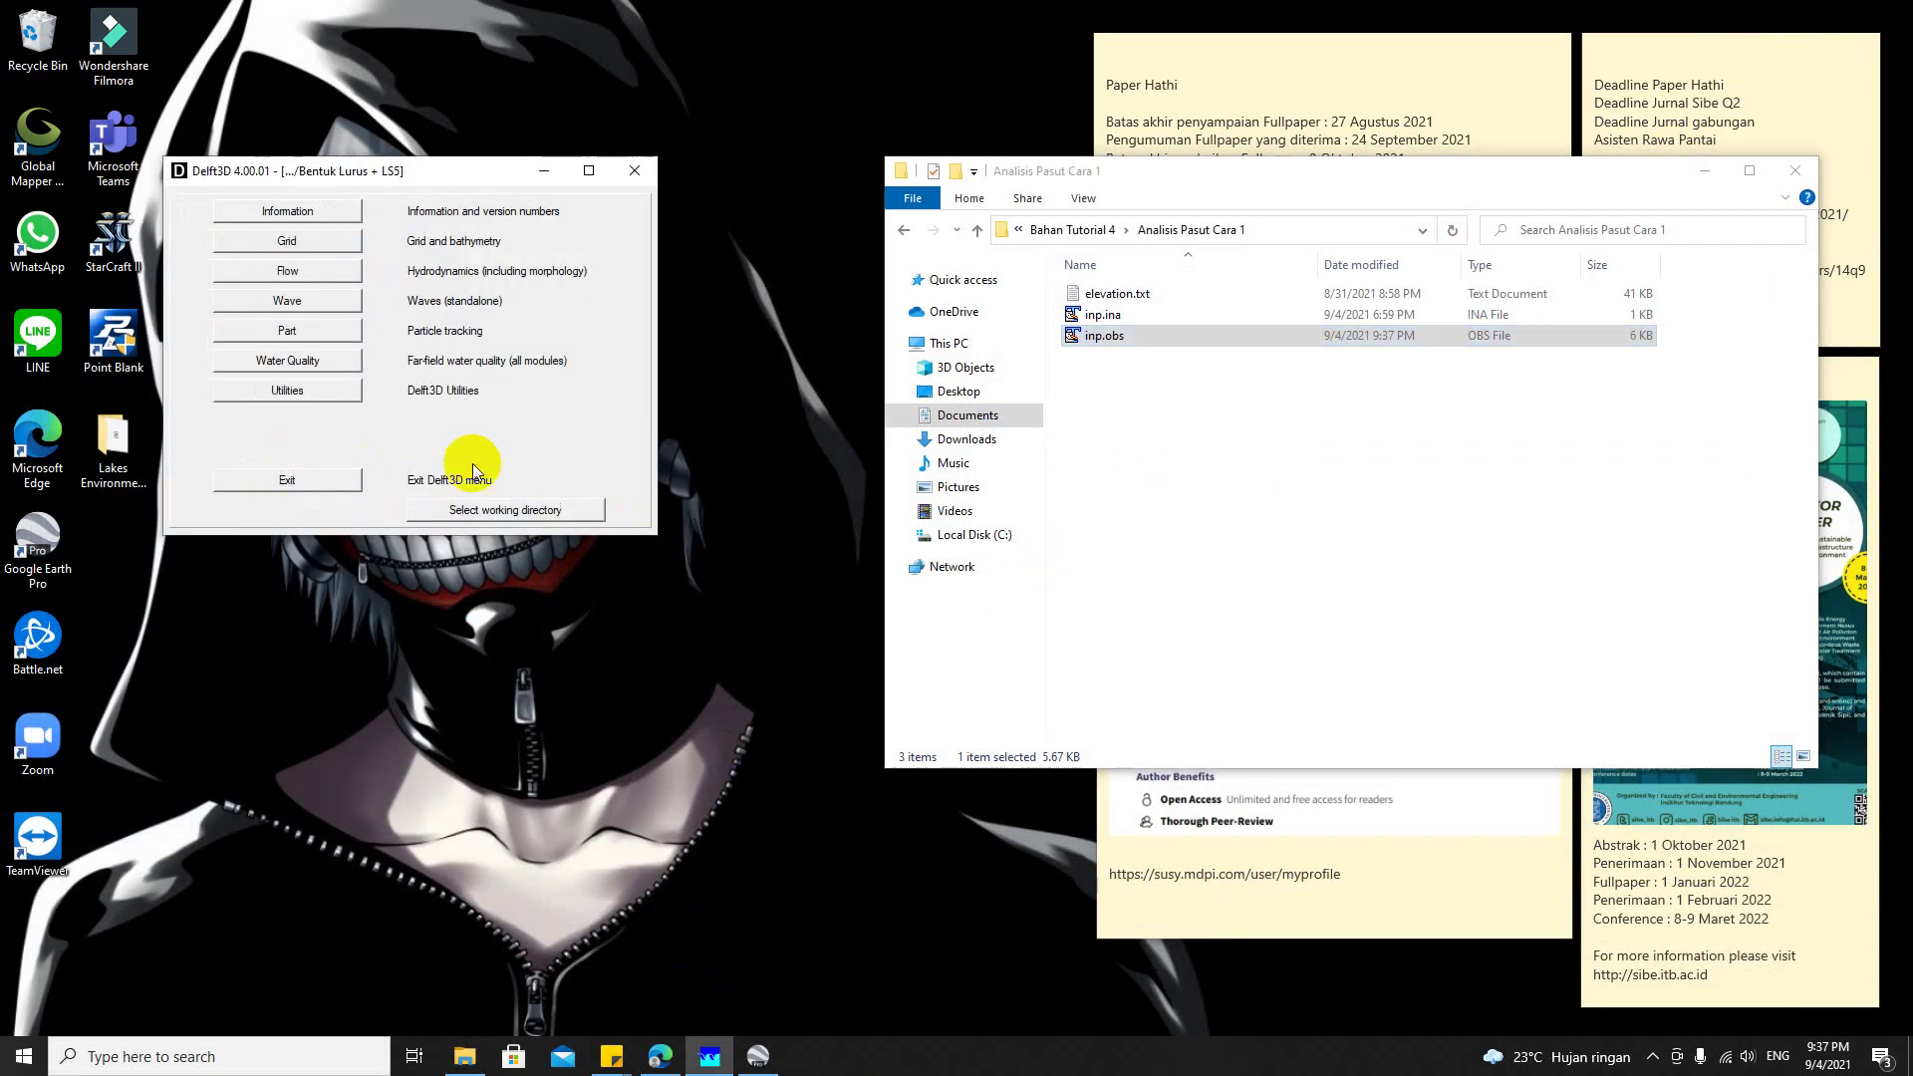
click(568, 512)
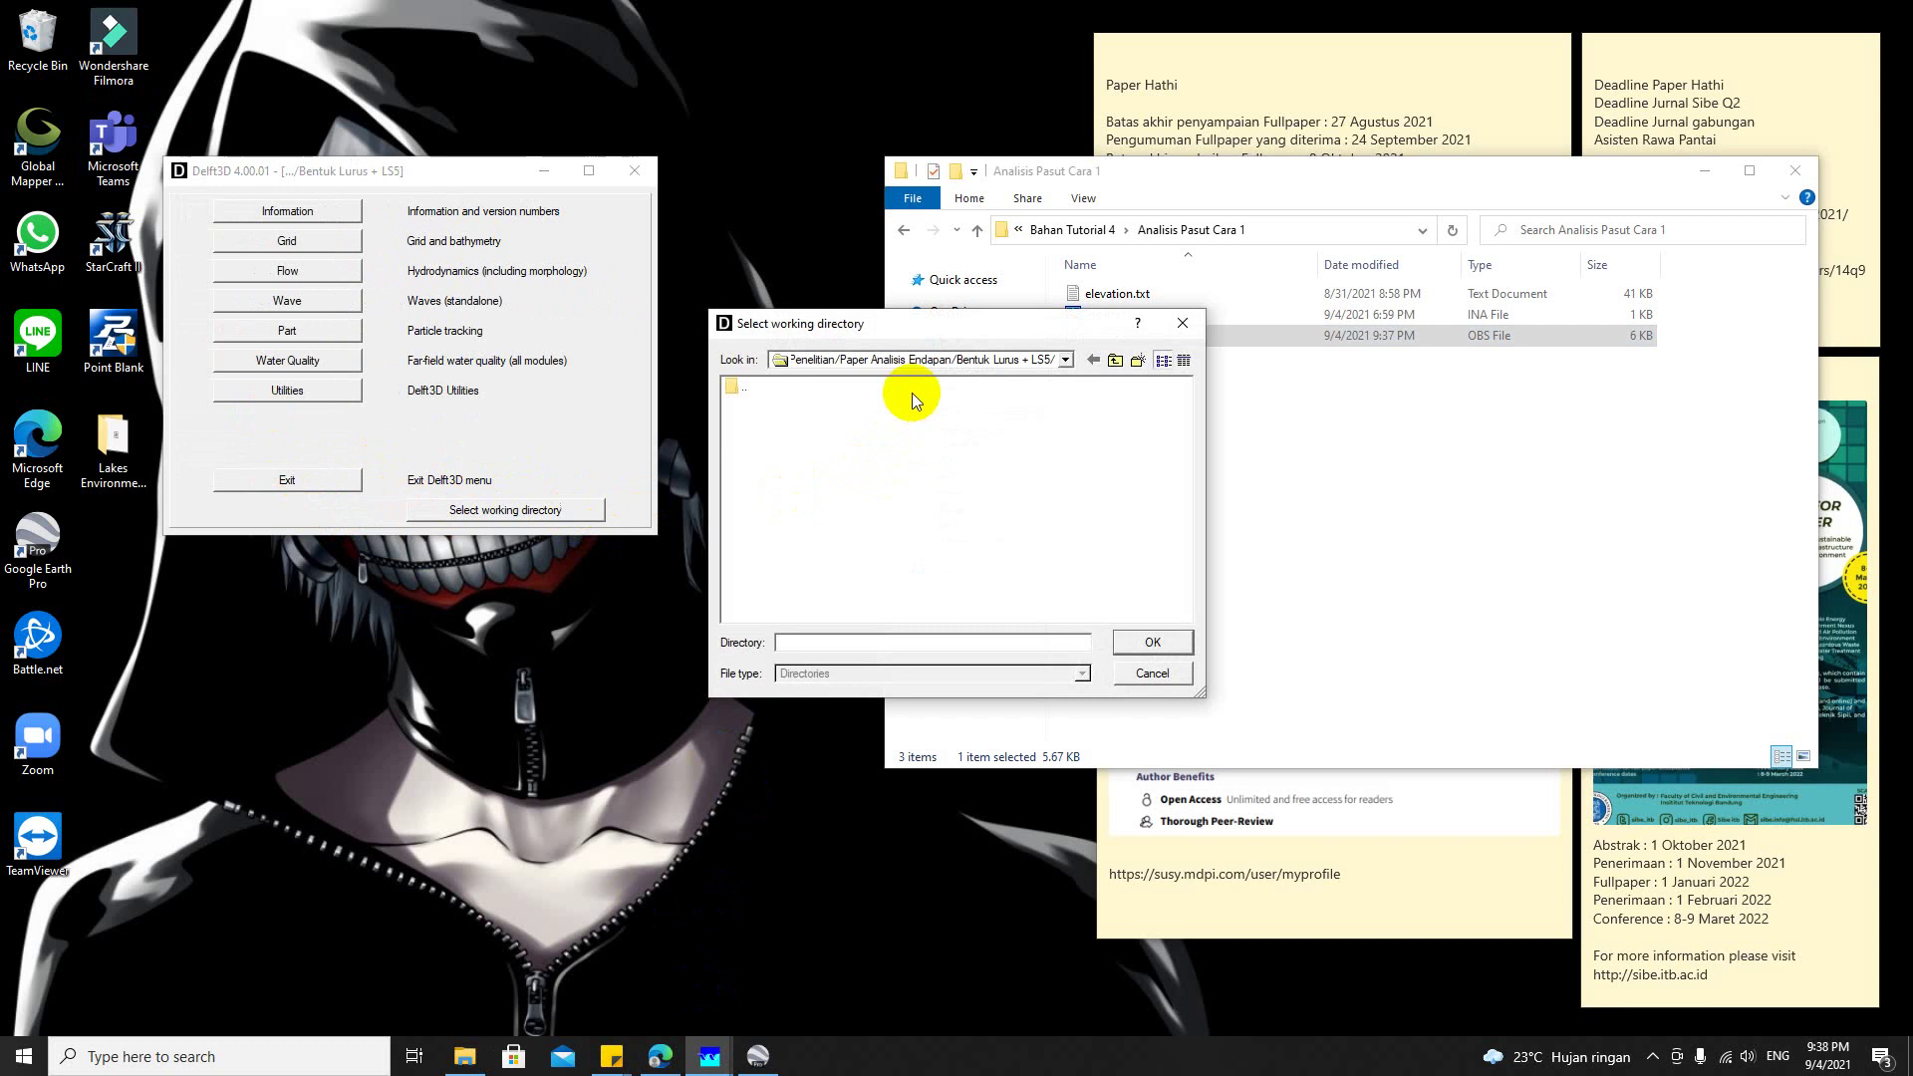
click(1110, 366)
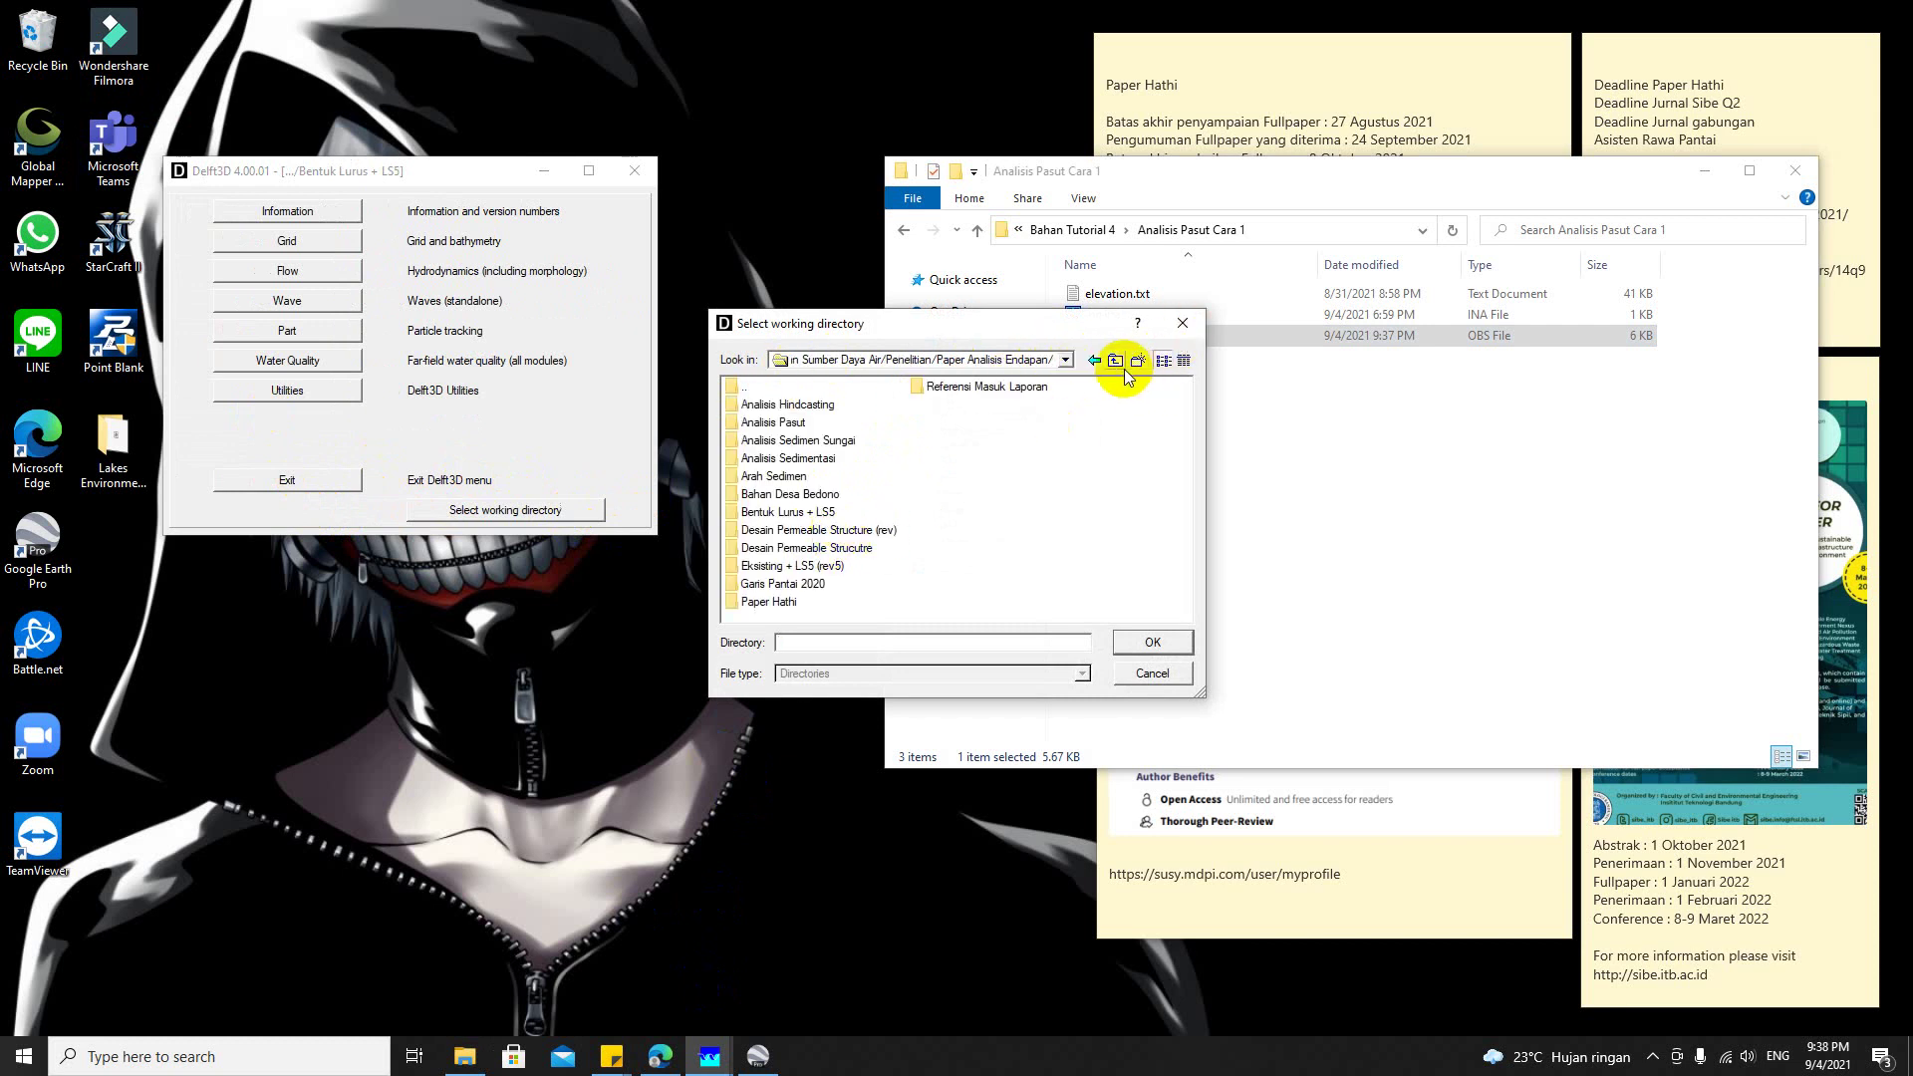
double_click(1118, 362)
double_click(767, 404)
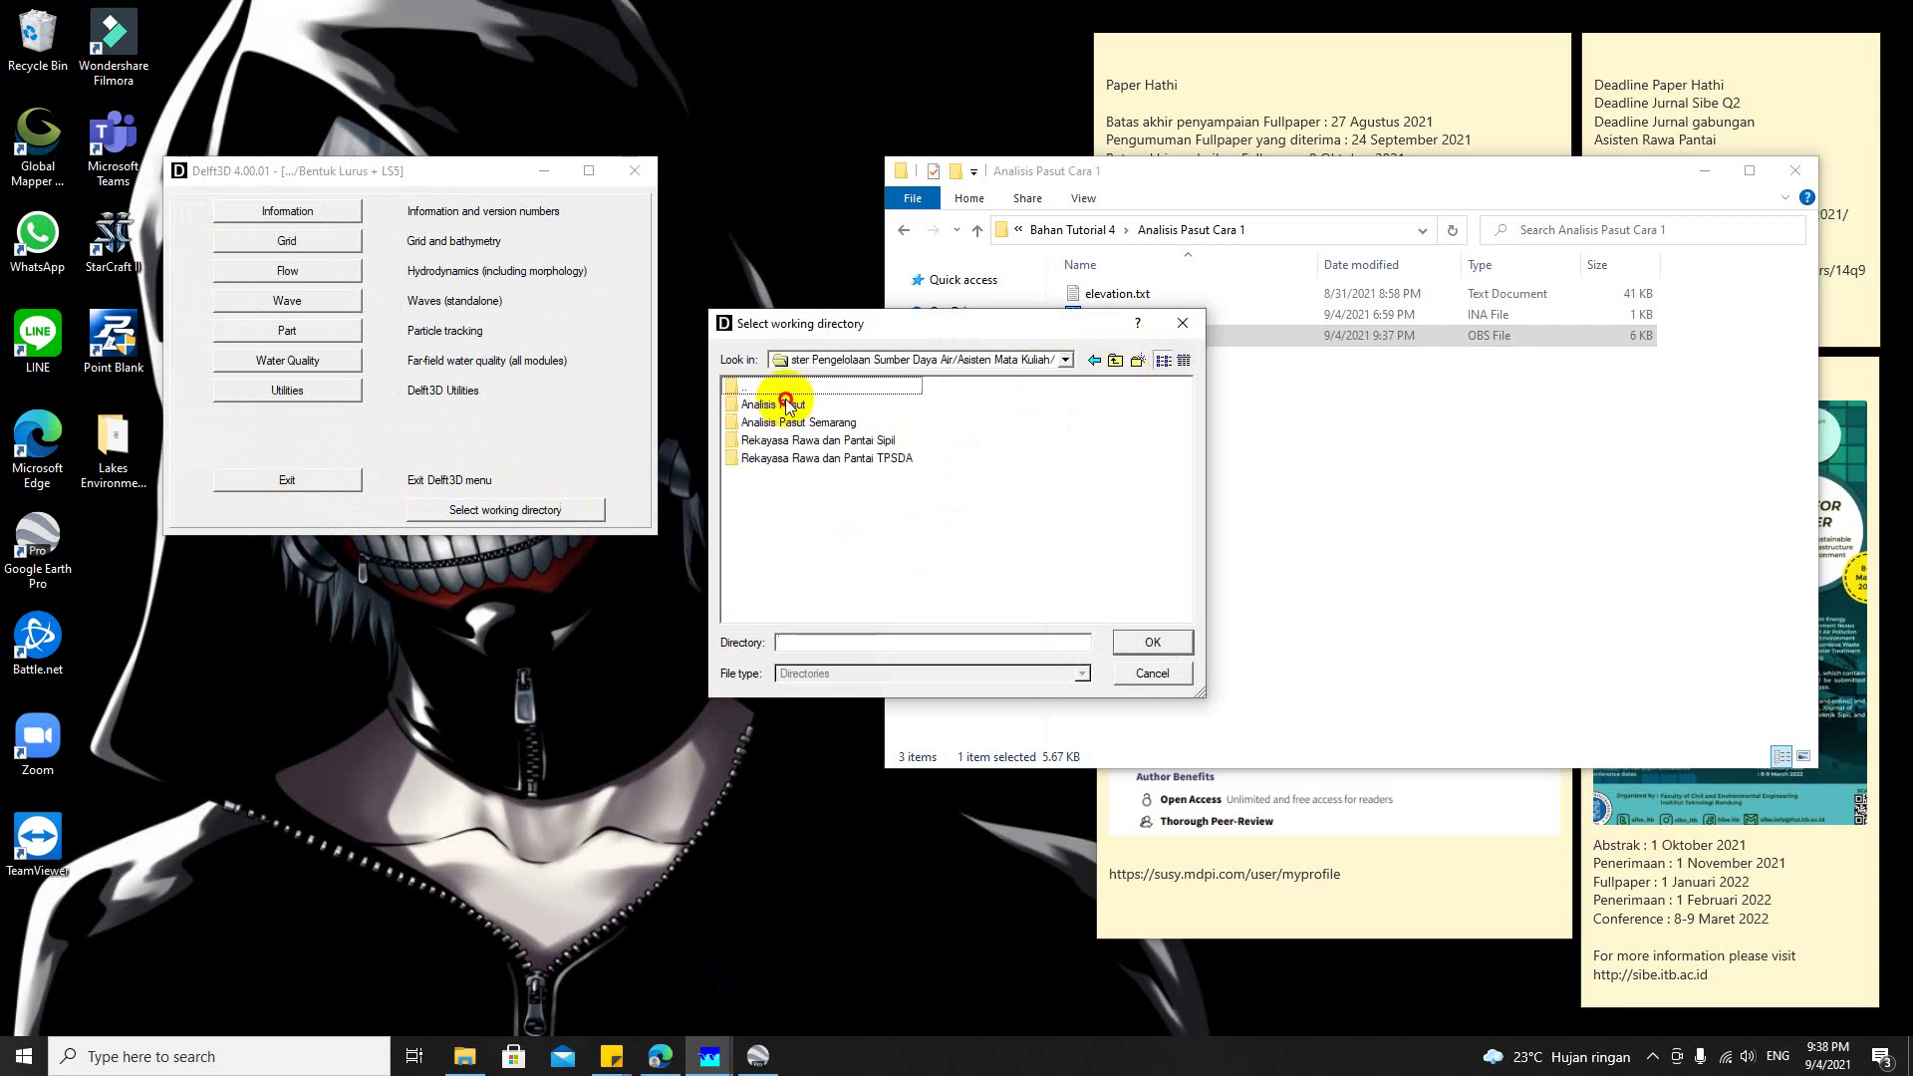
click(825, 460)
double_click(826, 461)
double_click(804, 457)
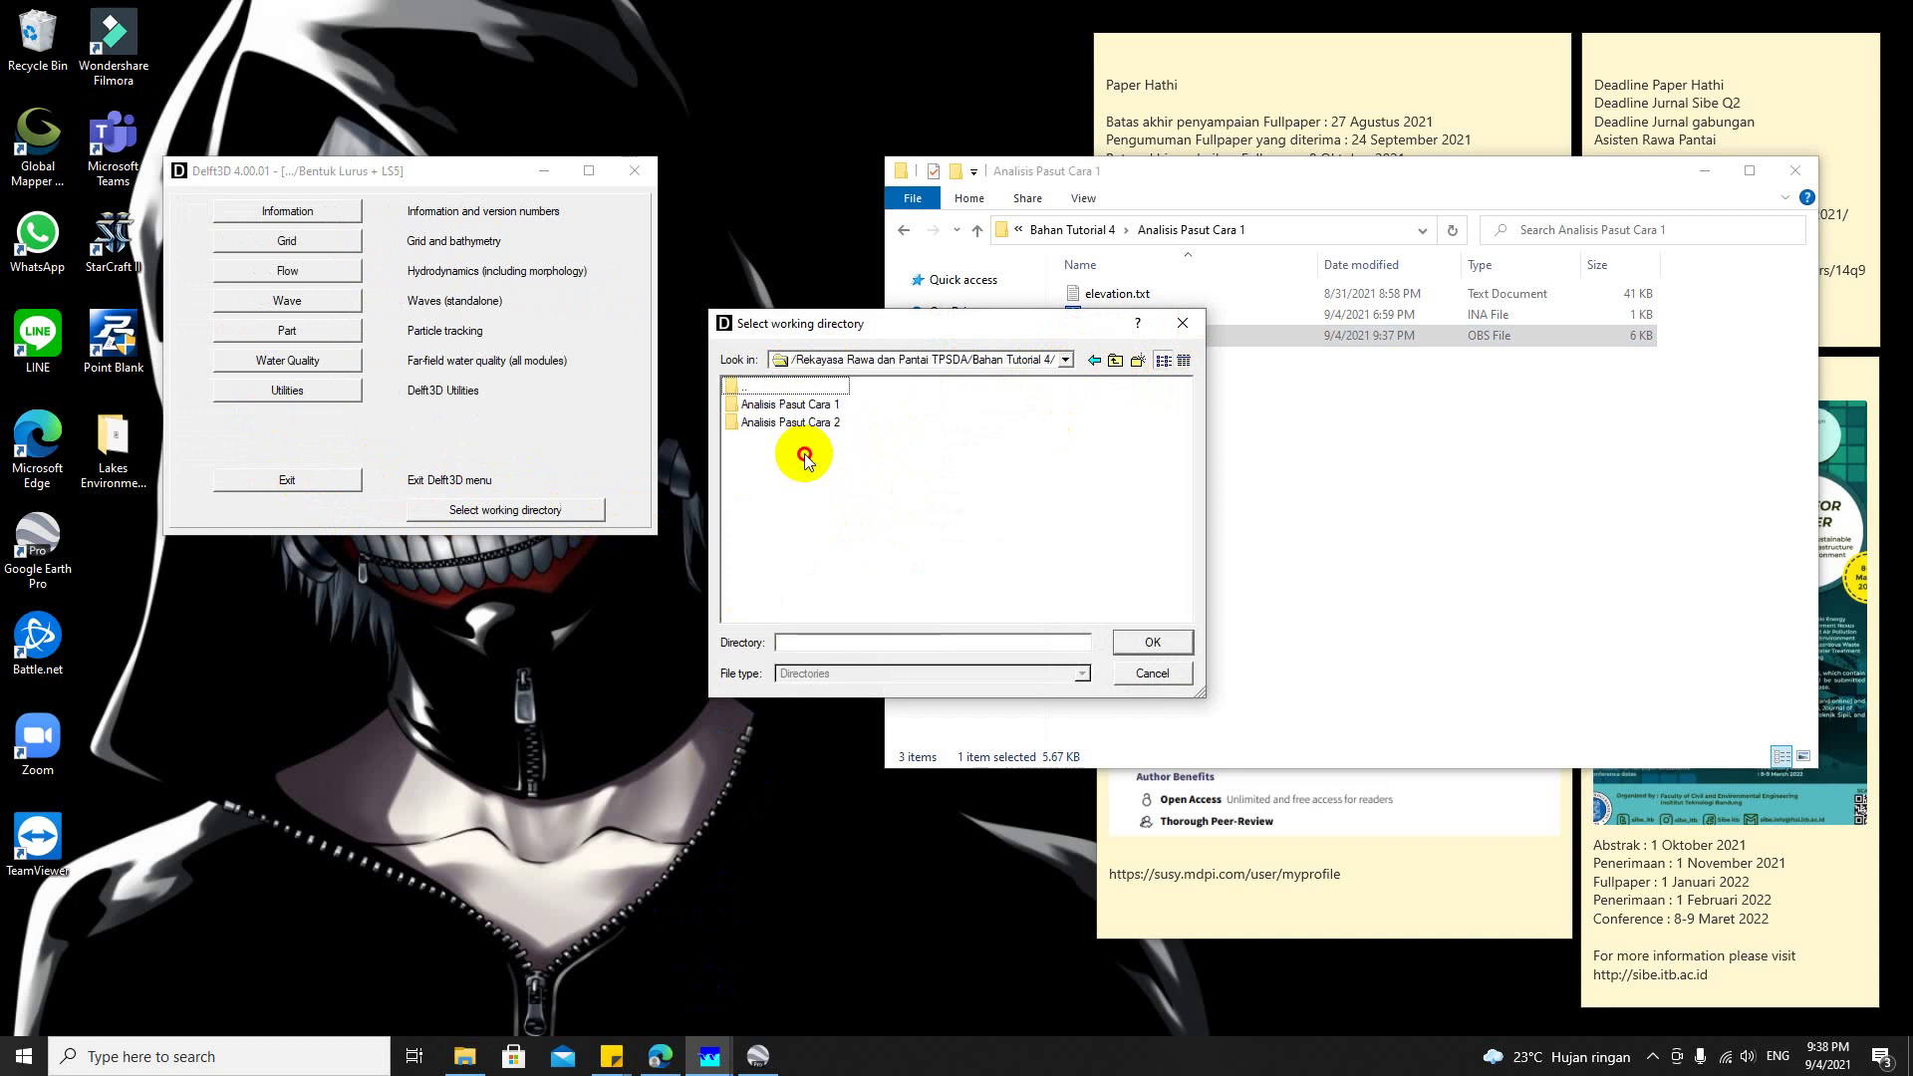
click(1130, 643)
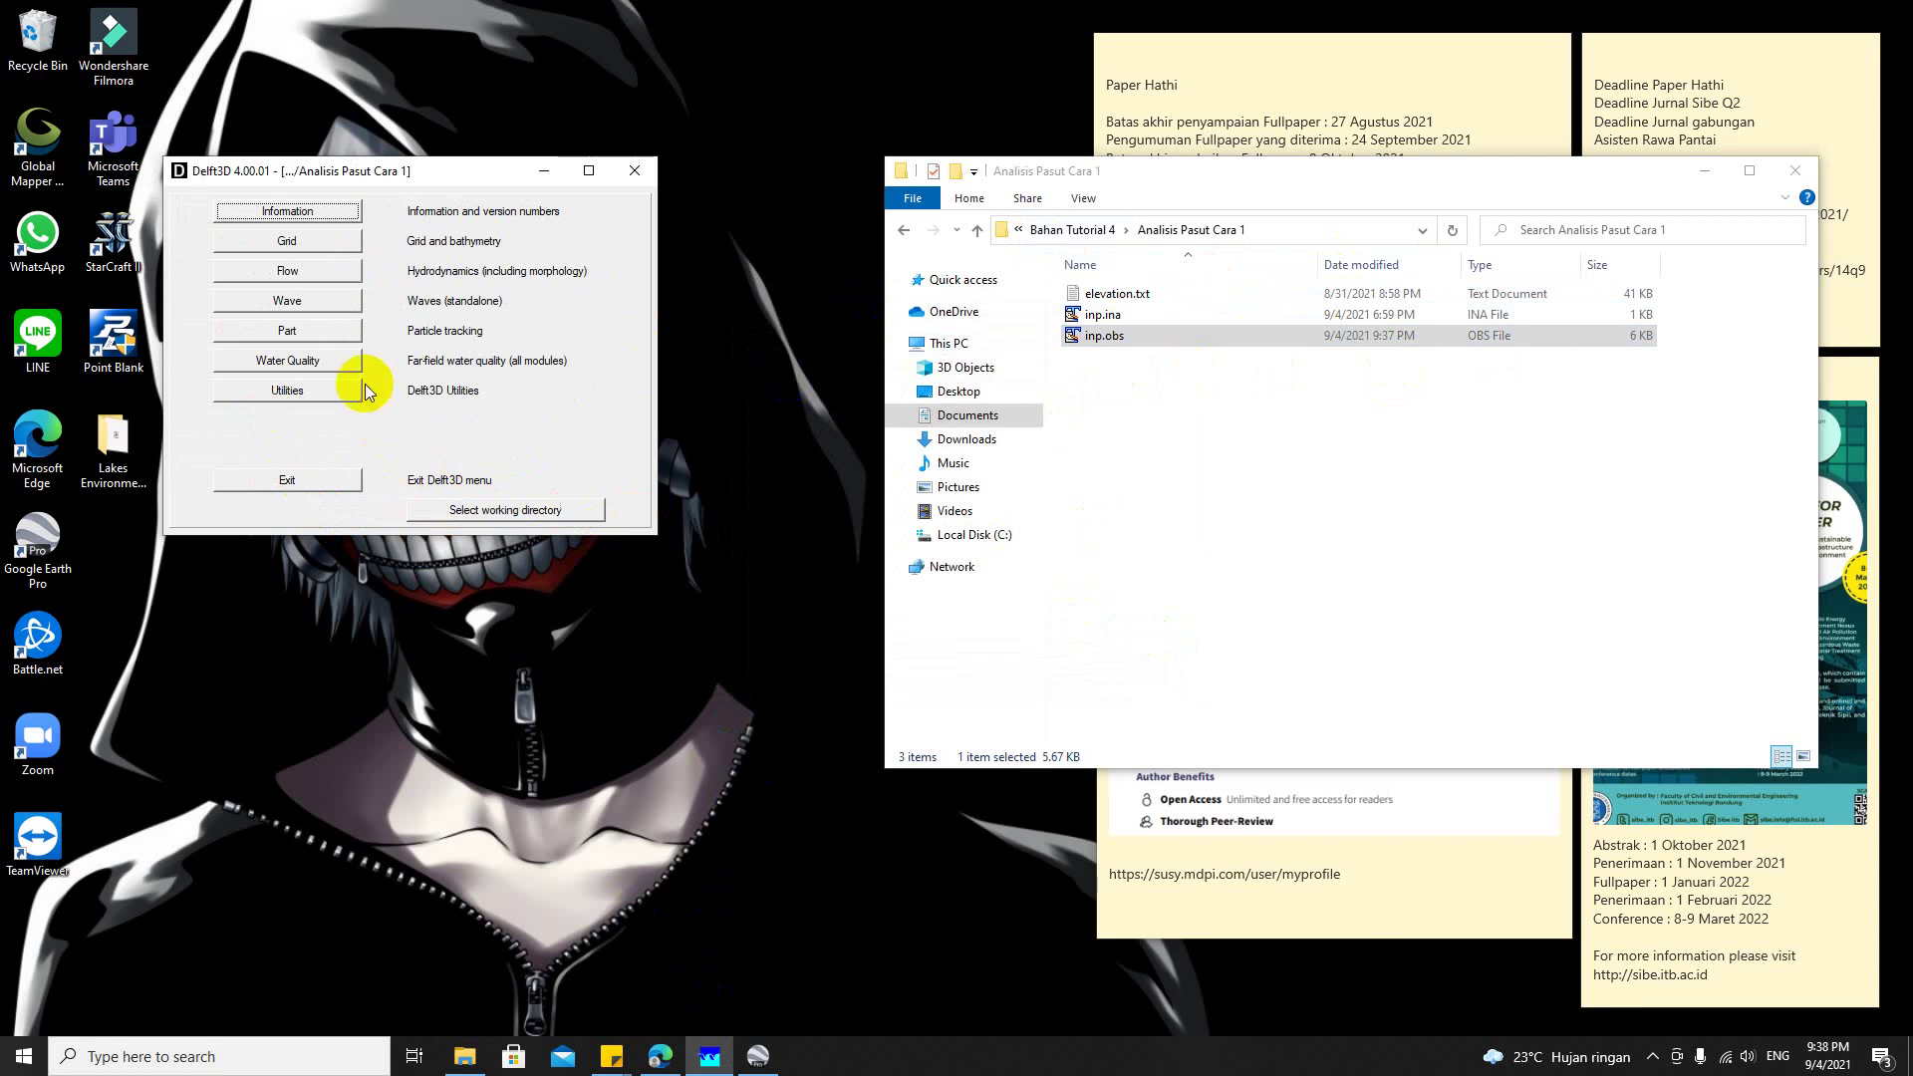
Step: Launch Delft3D-TIDE from the additional Flow tools, reposition its window, and open the choice of subsystems
click(335, 273)
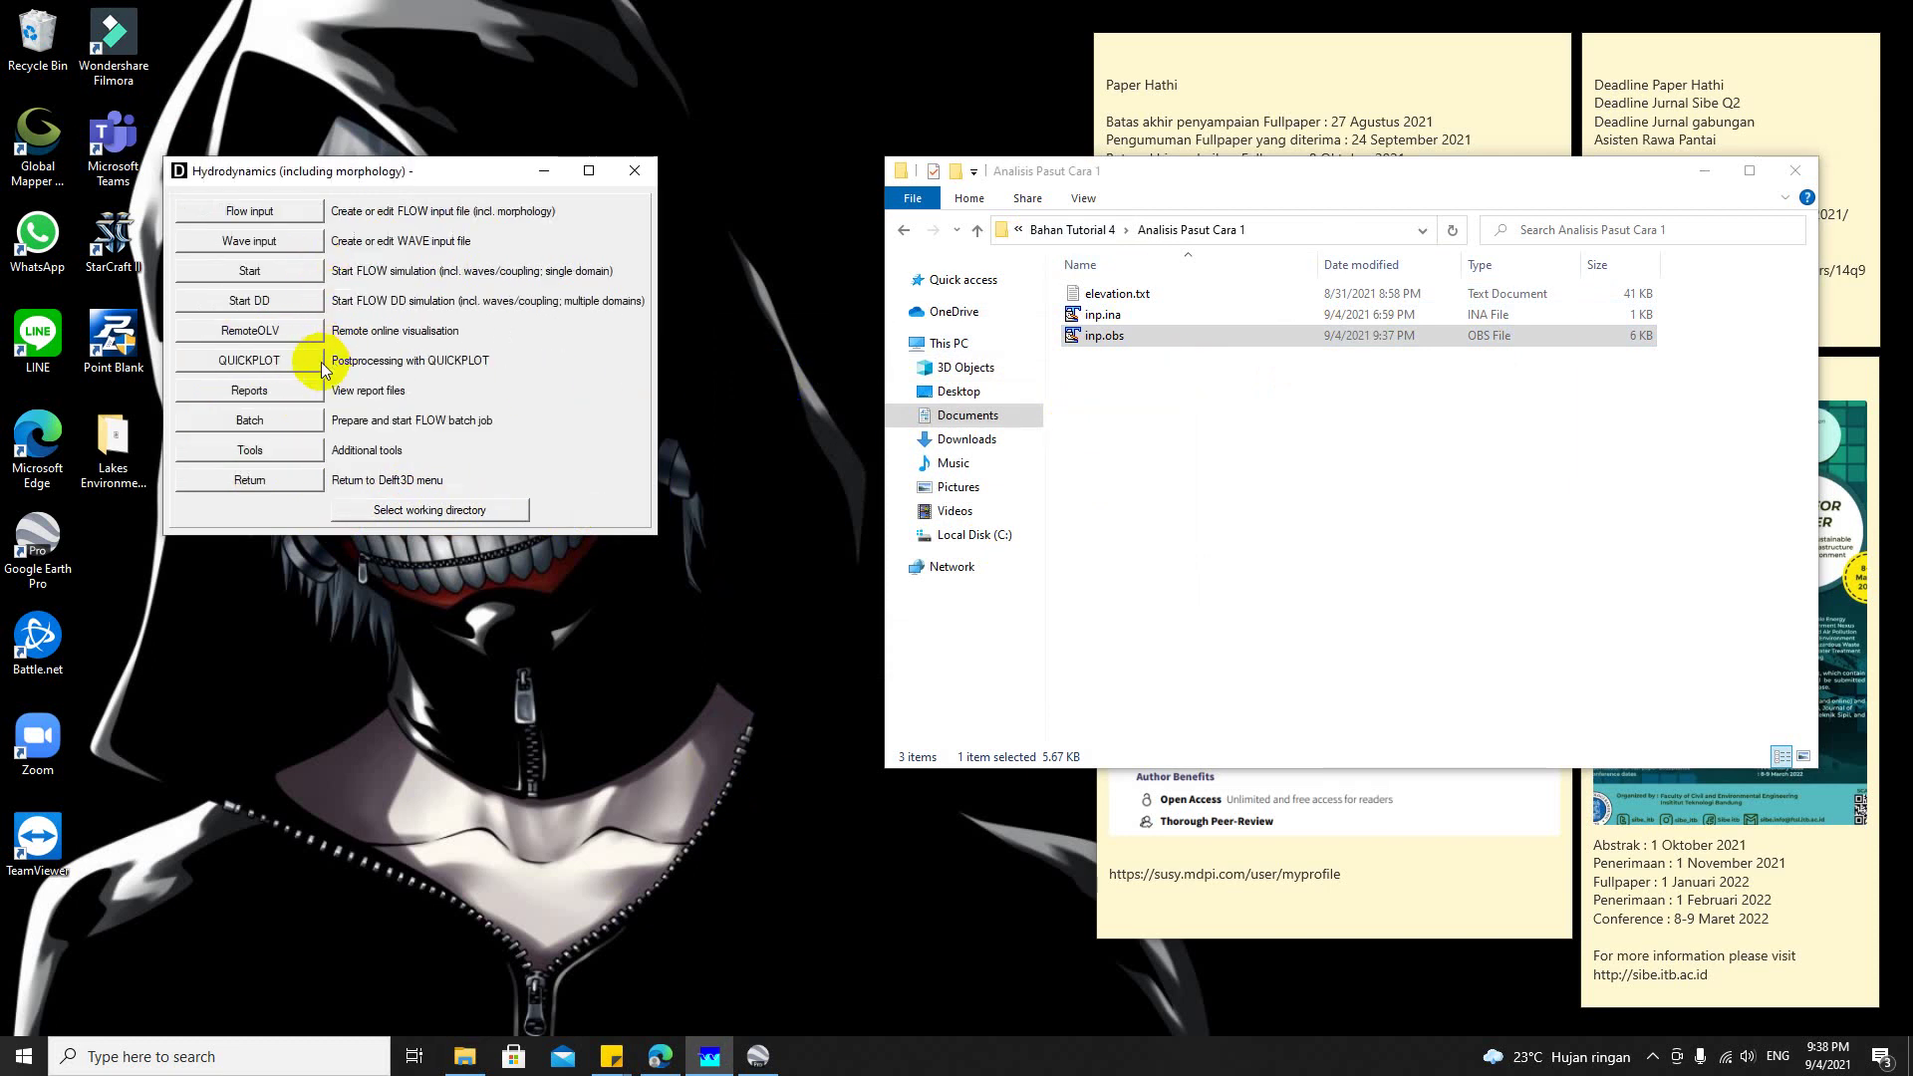
click(277, 441)
click(287, 331)
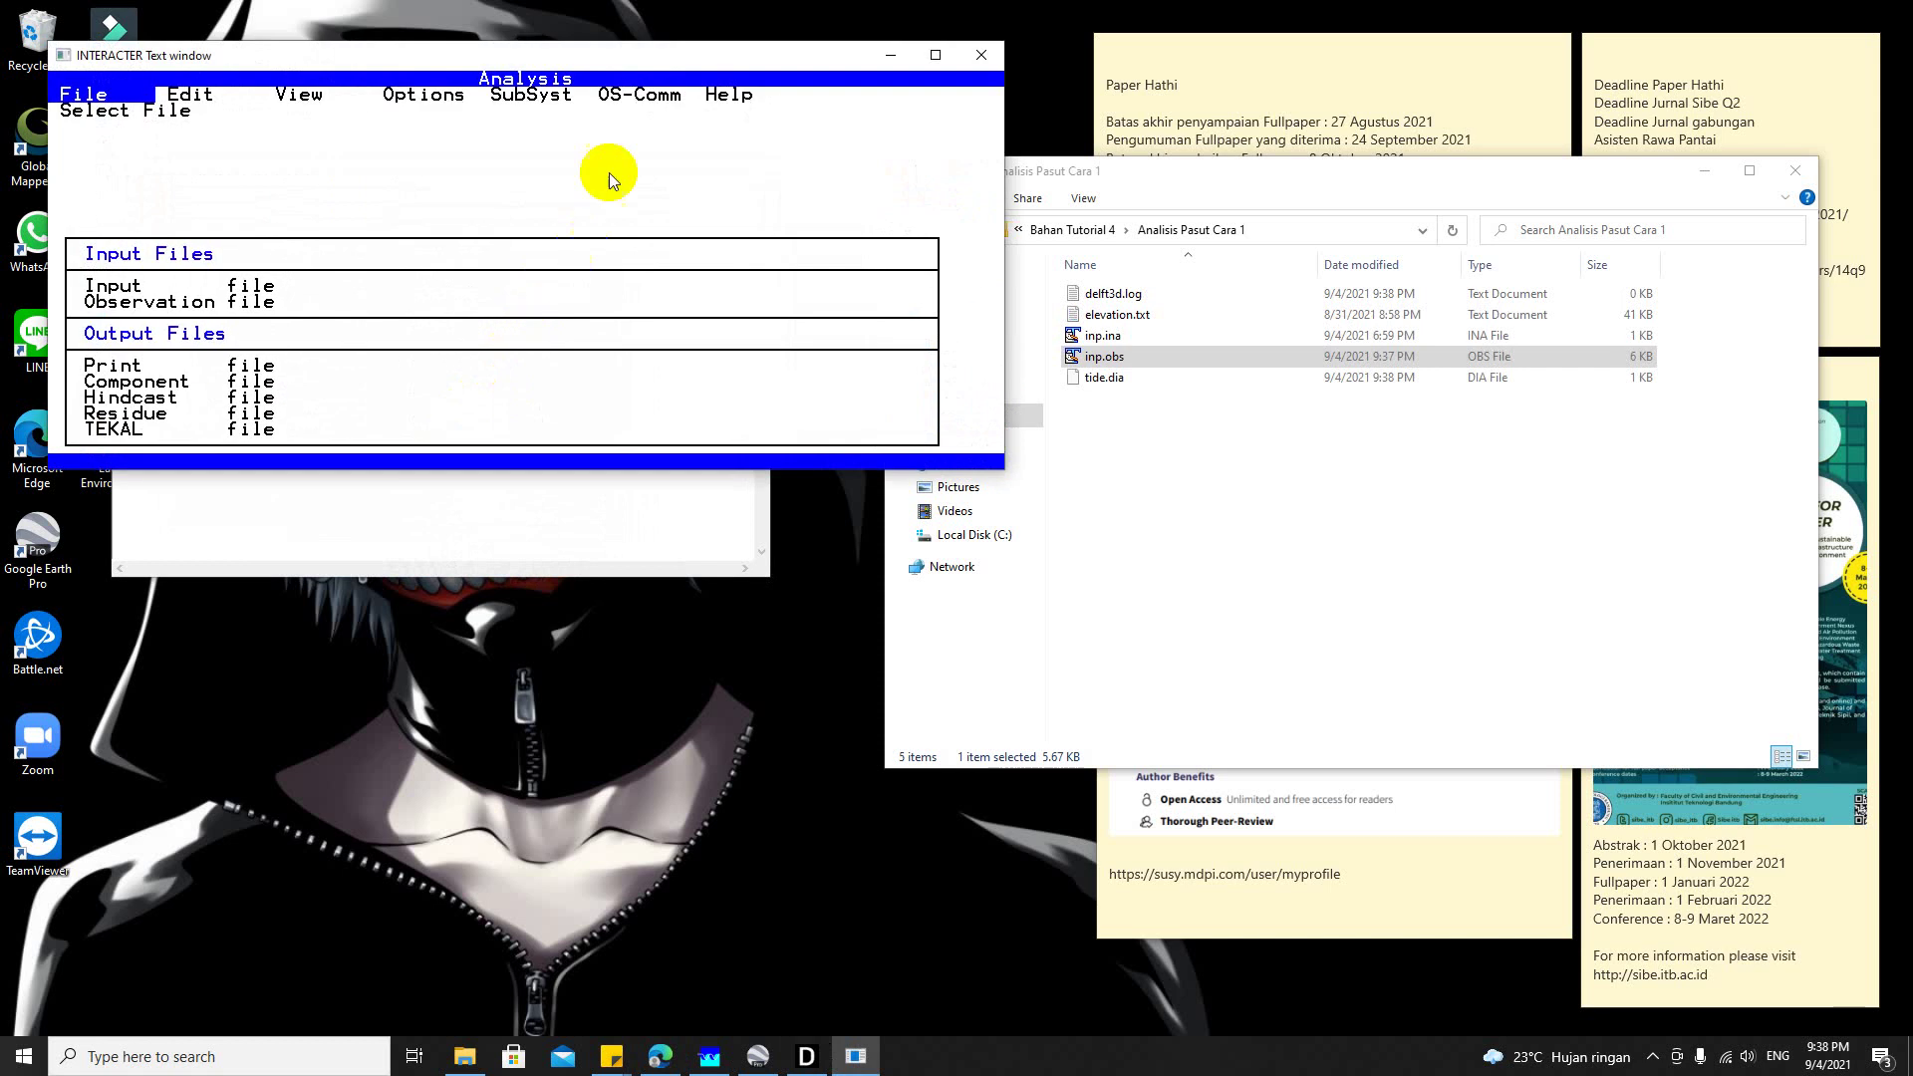
drag(569, 53, 552, 116)
click(535, 159)
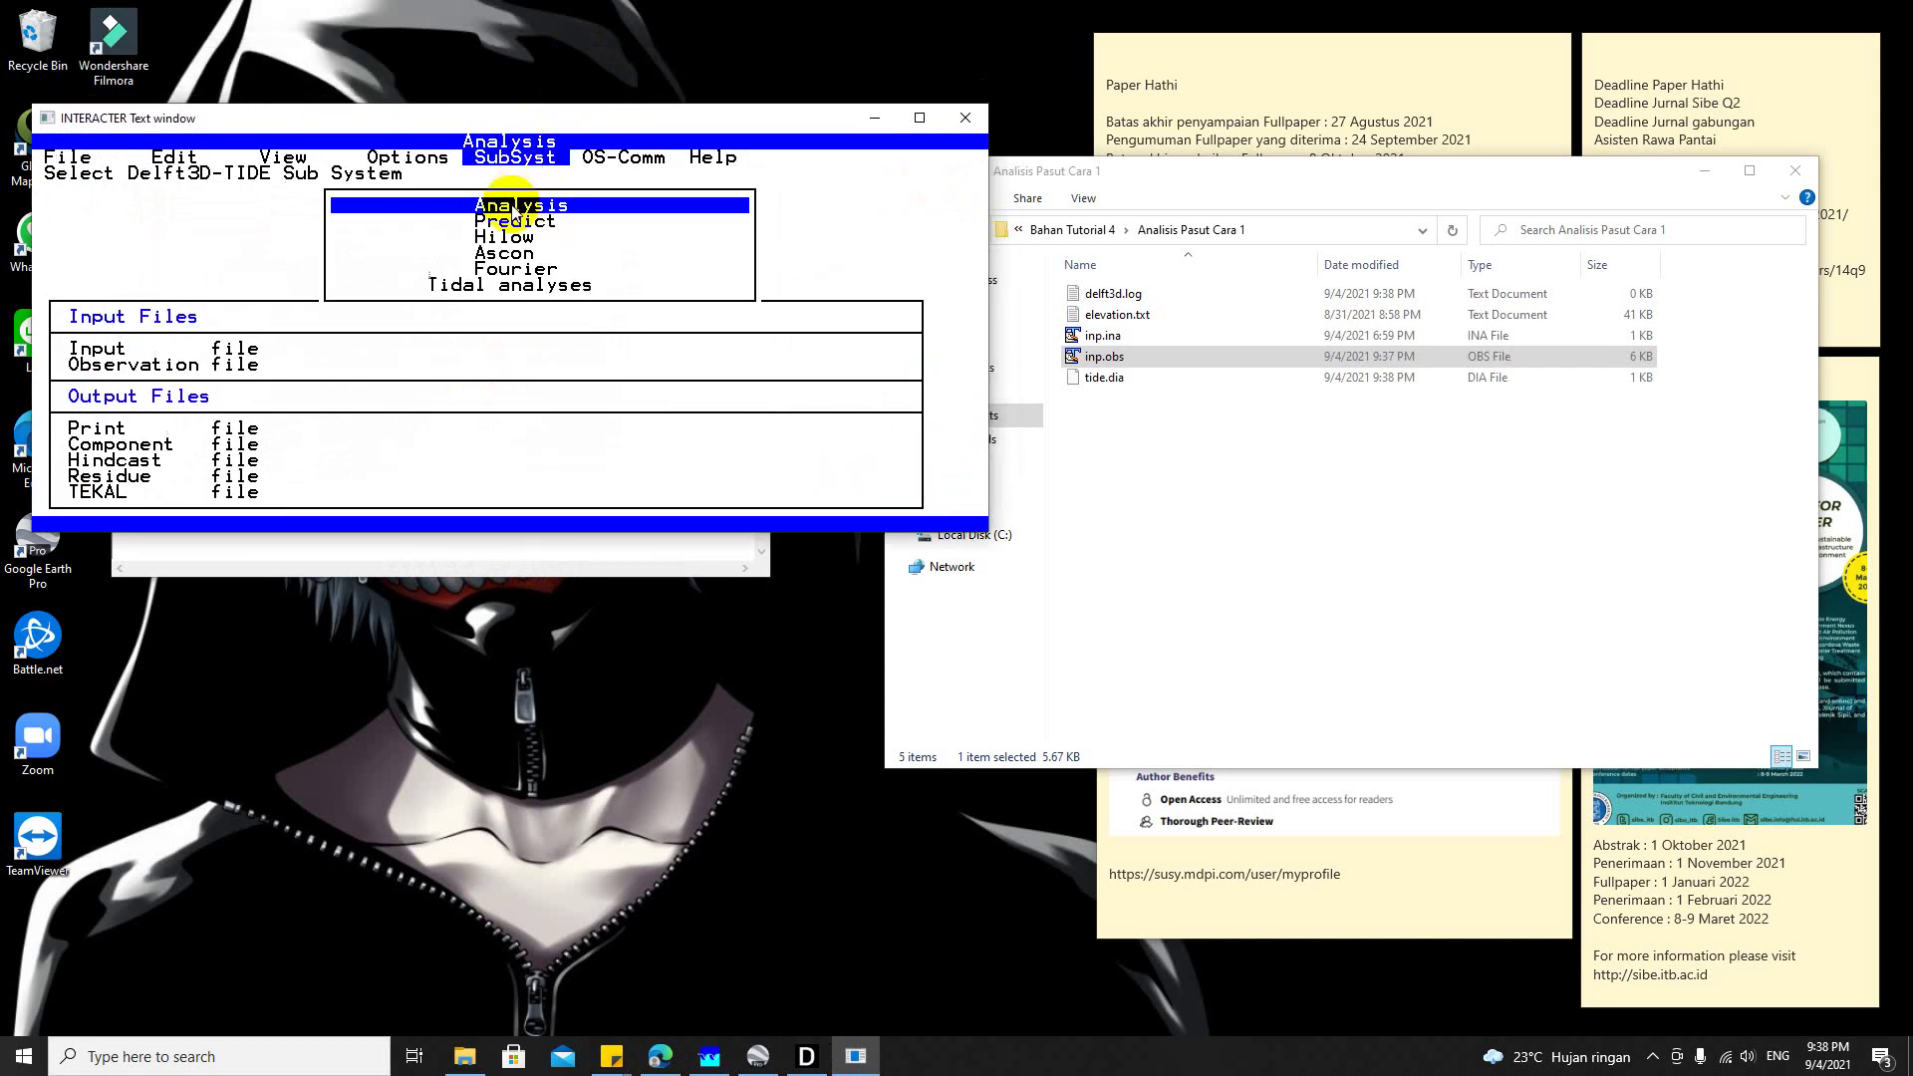
Step: Load inp.ina as the input file for the tidal analysis
click(67, 159)
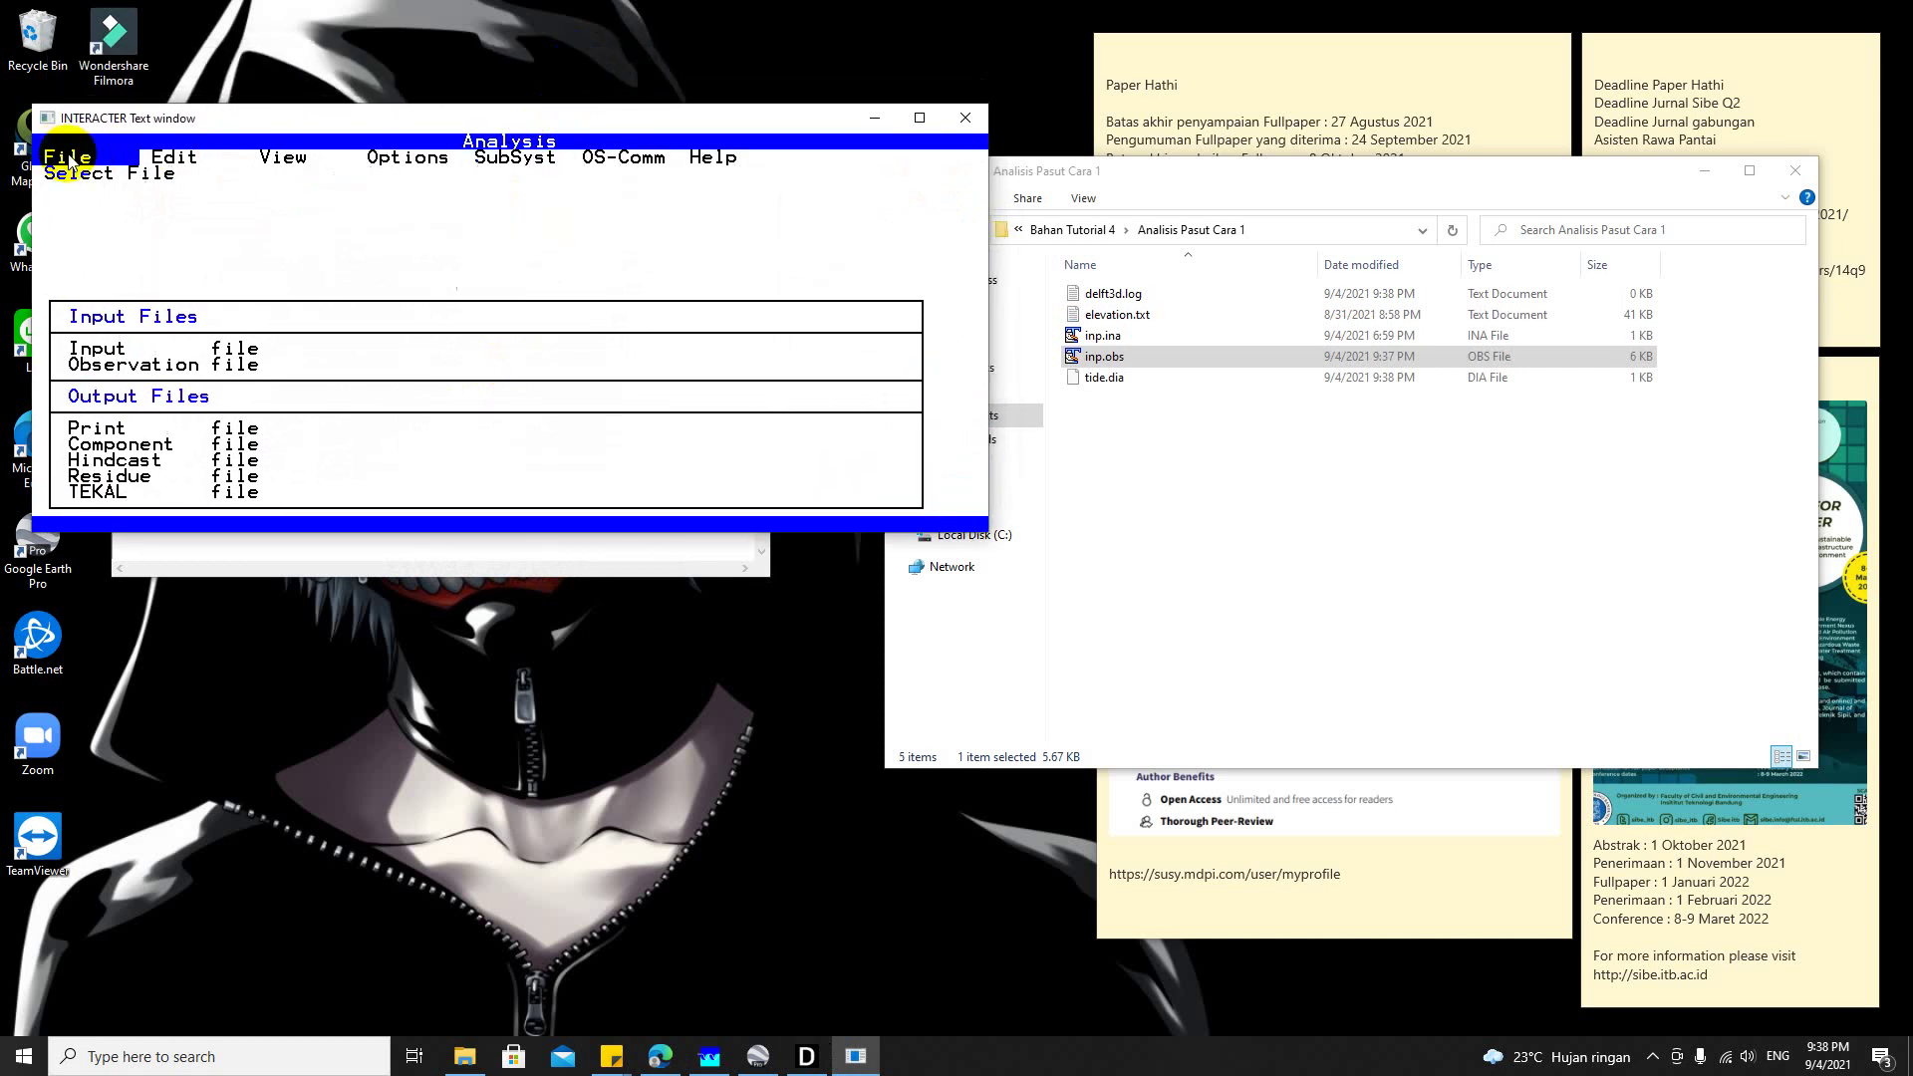
click(78, 206)
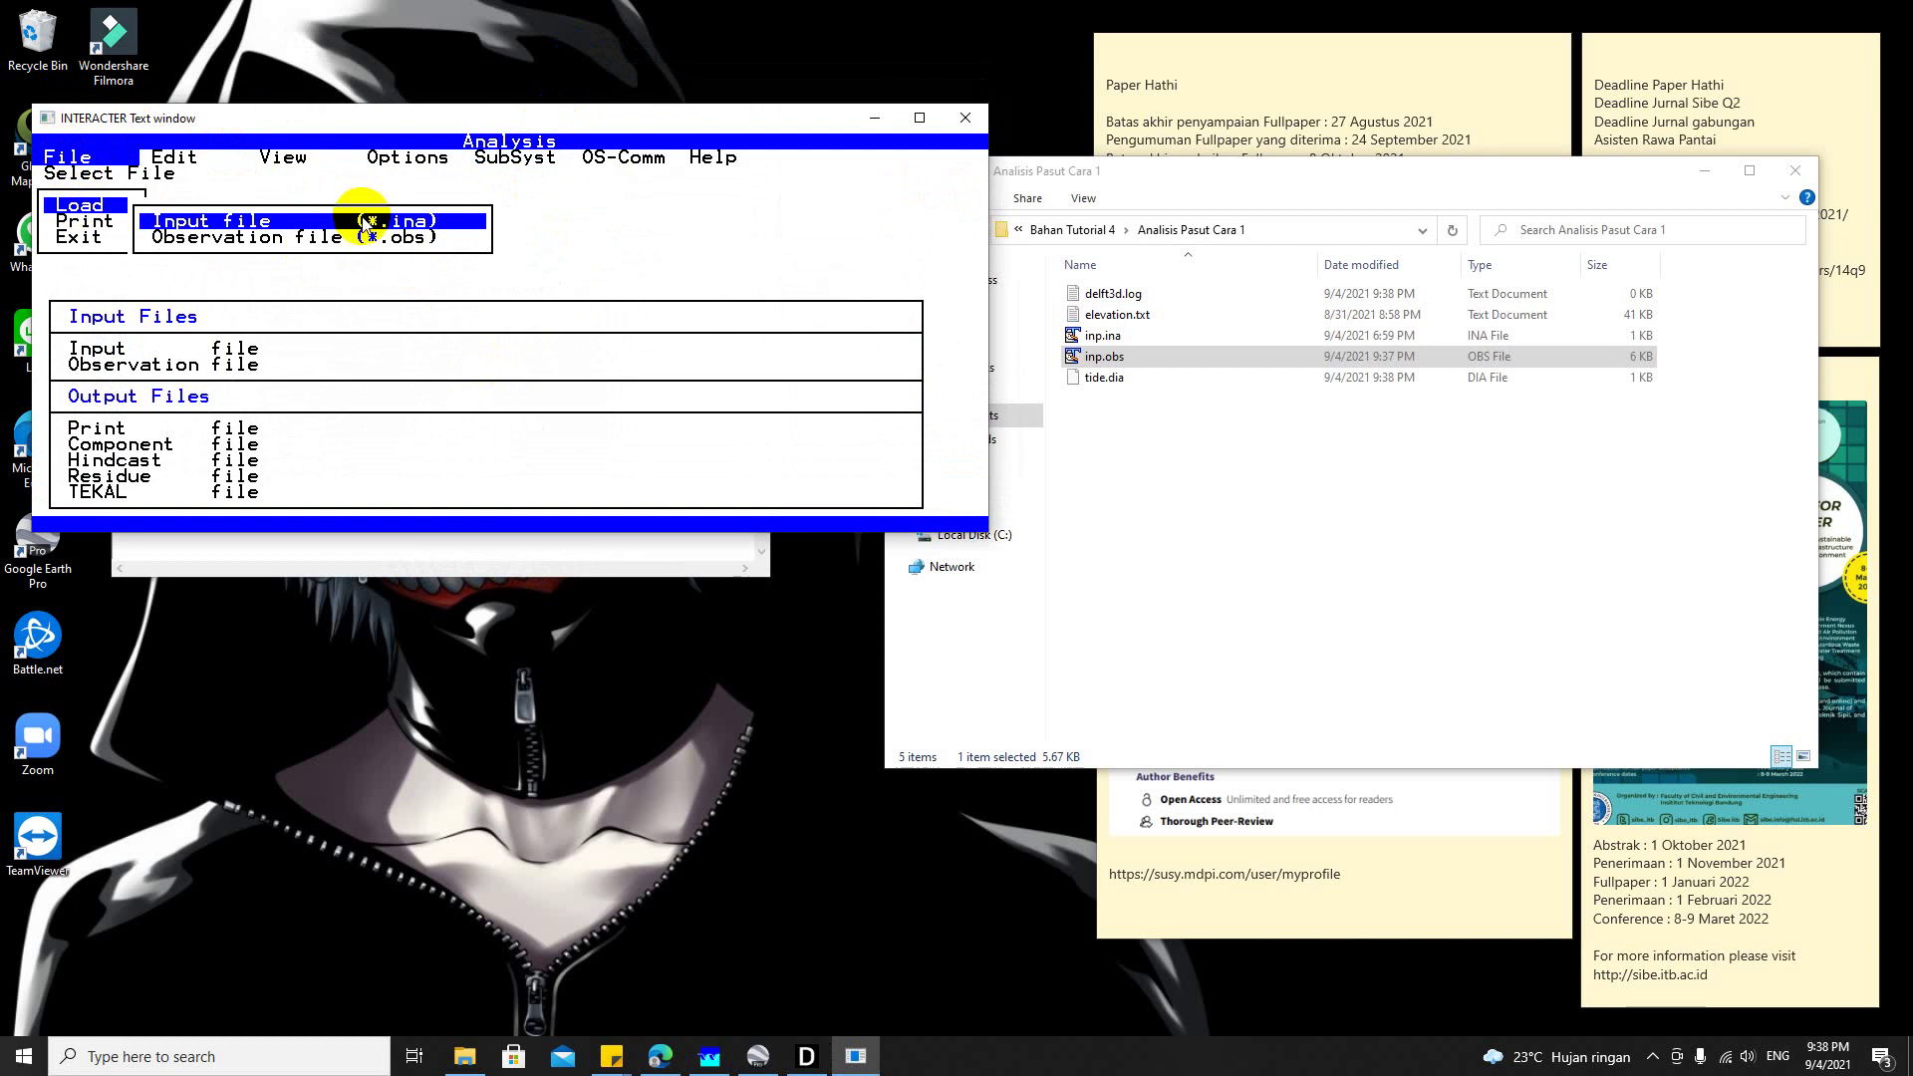
click(371, 224)
click(563, 255)
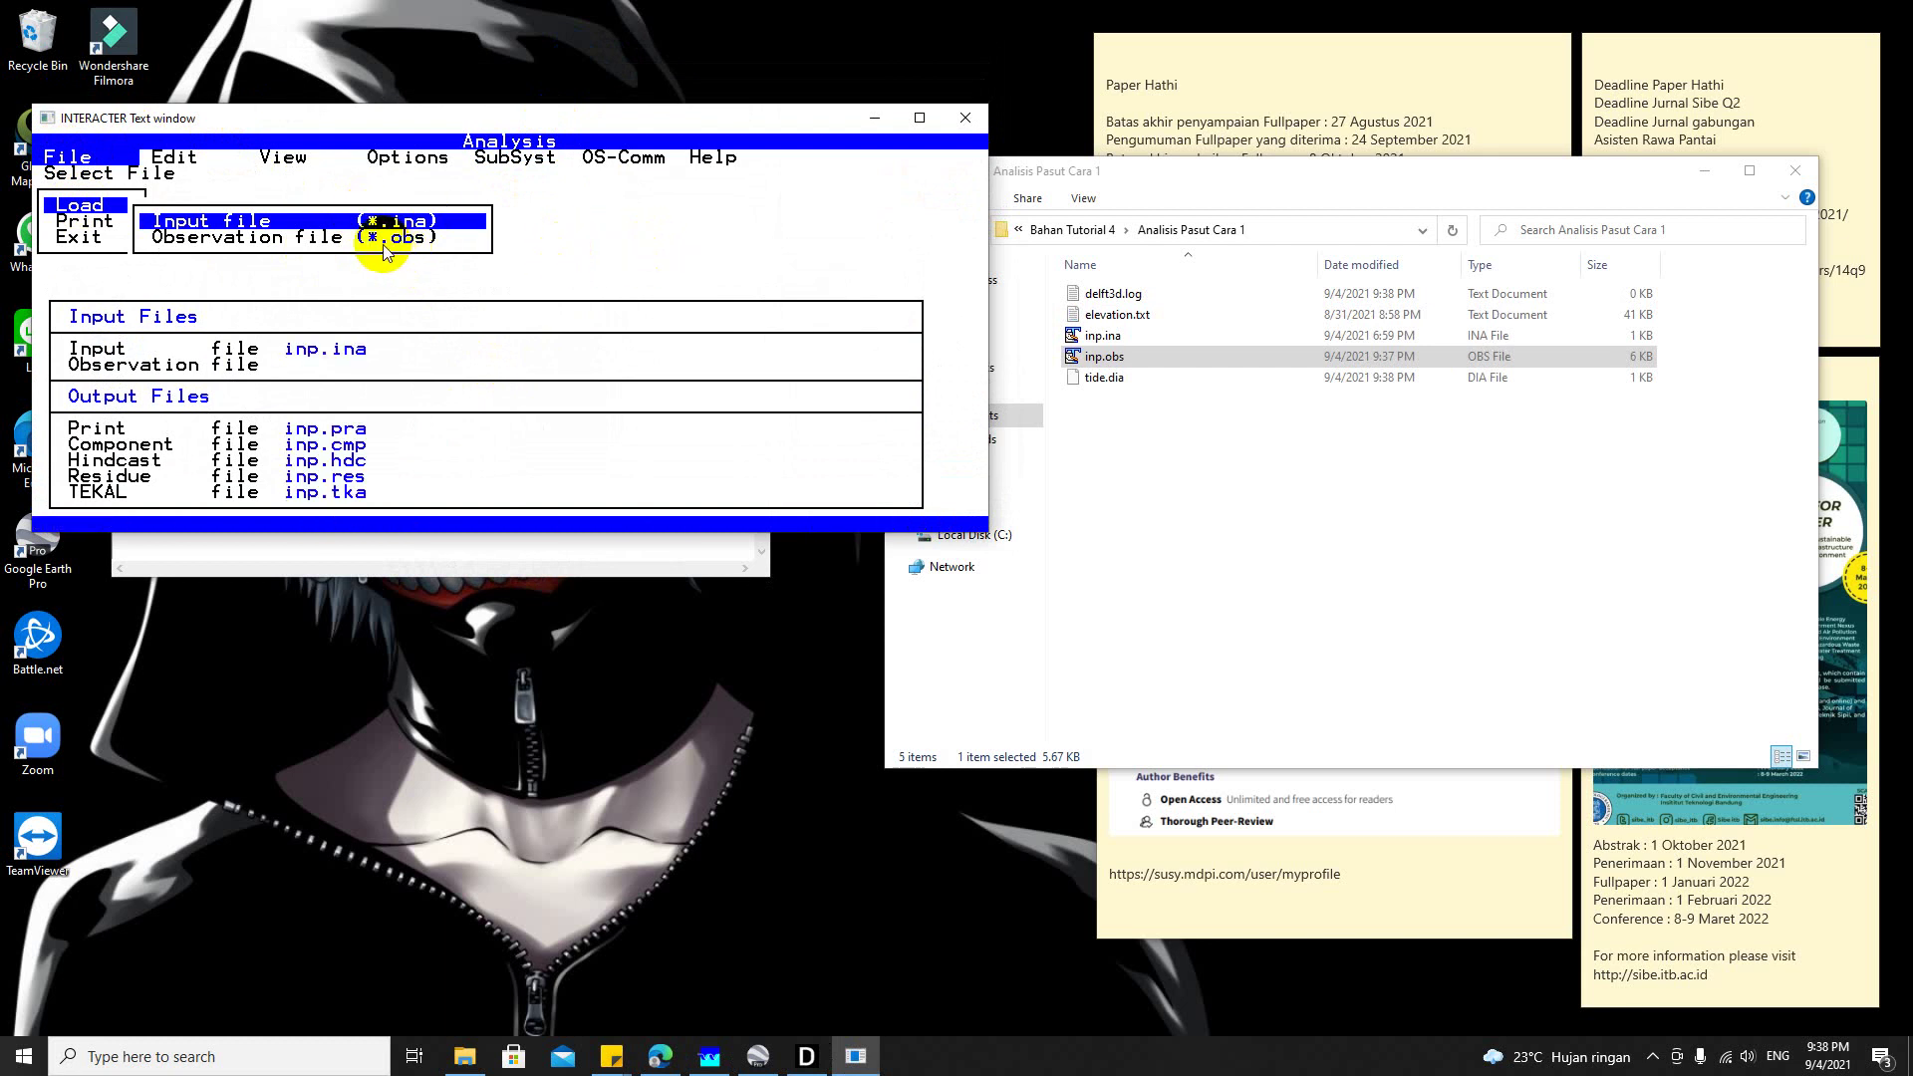
Step: Load inp.obs as the observation file and run the tidal analysis with print output suppressed
click(384, 239)
click(493, 269)
click(501, 344)
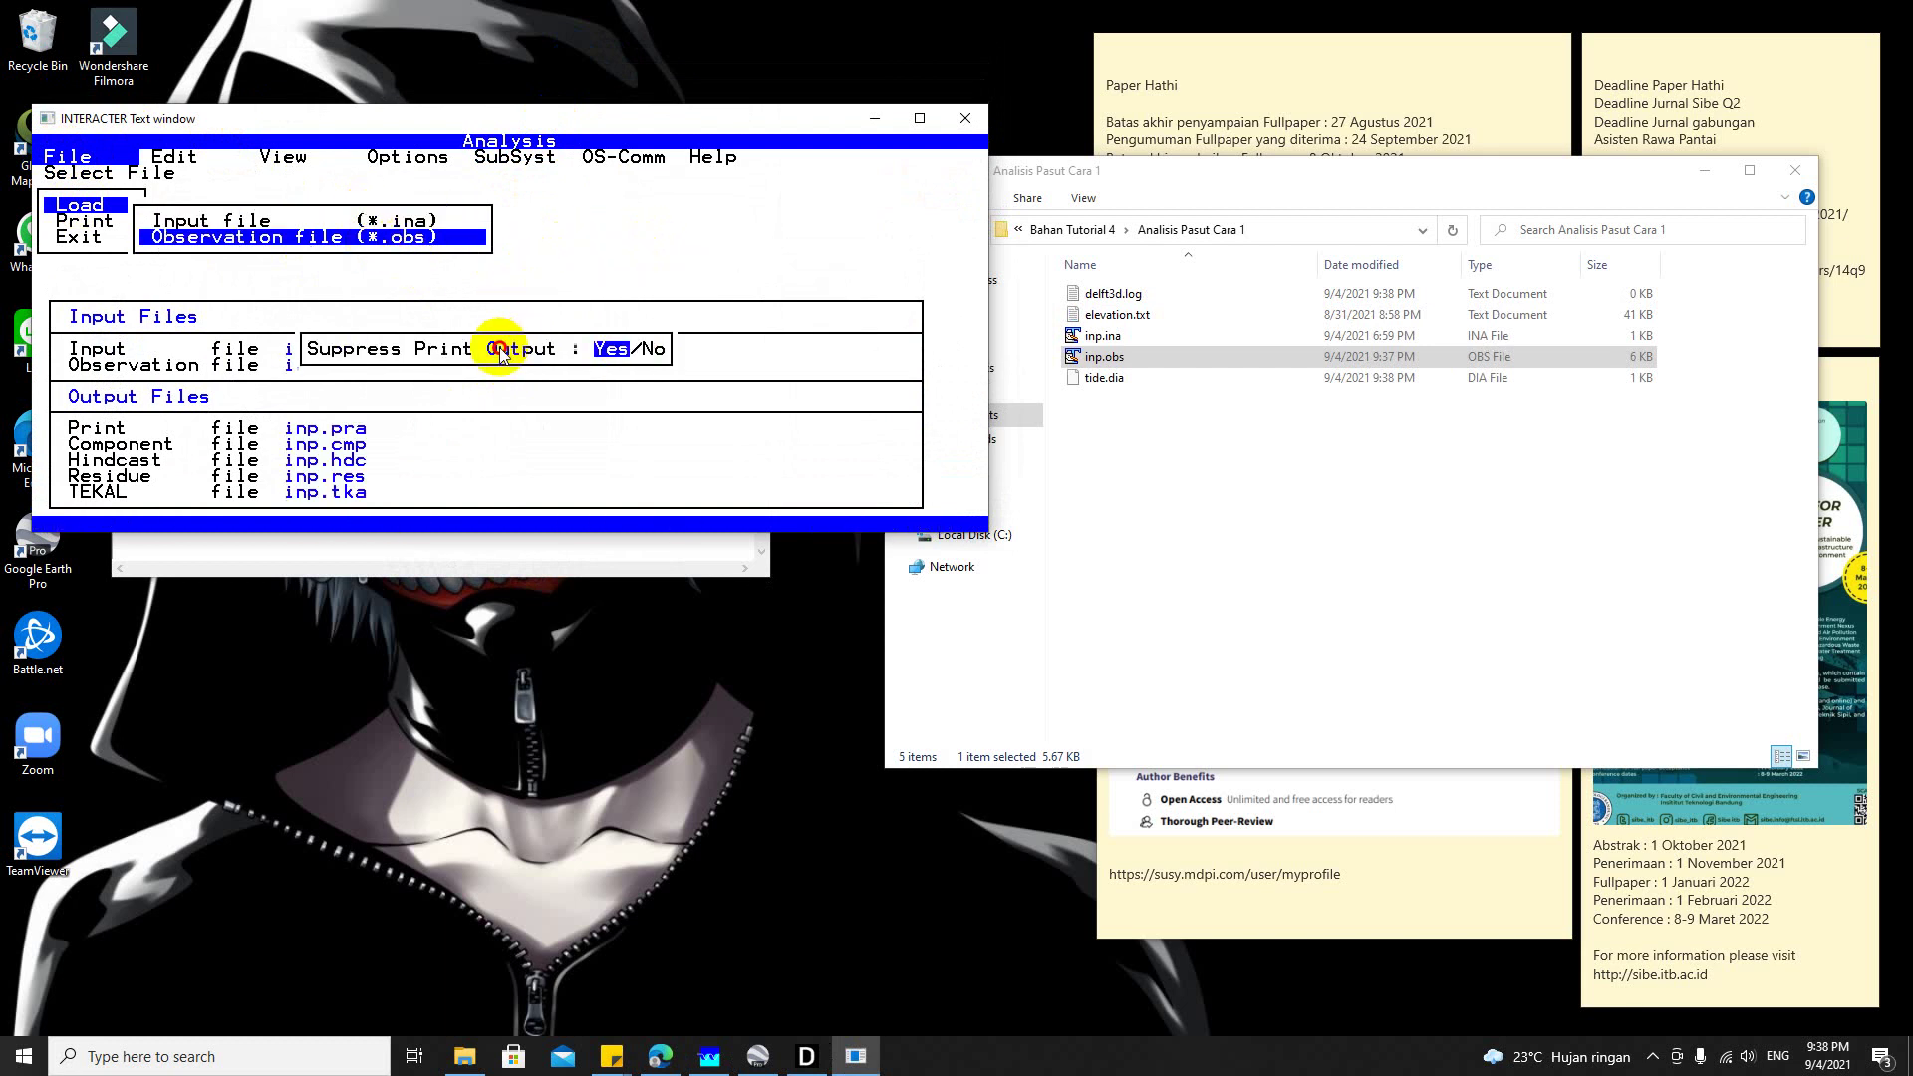
click(608, 350)
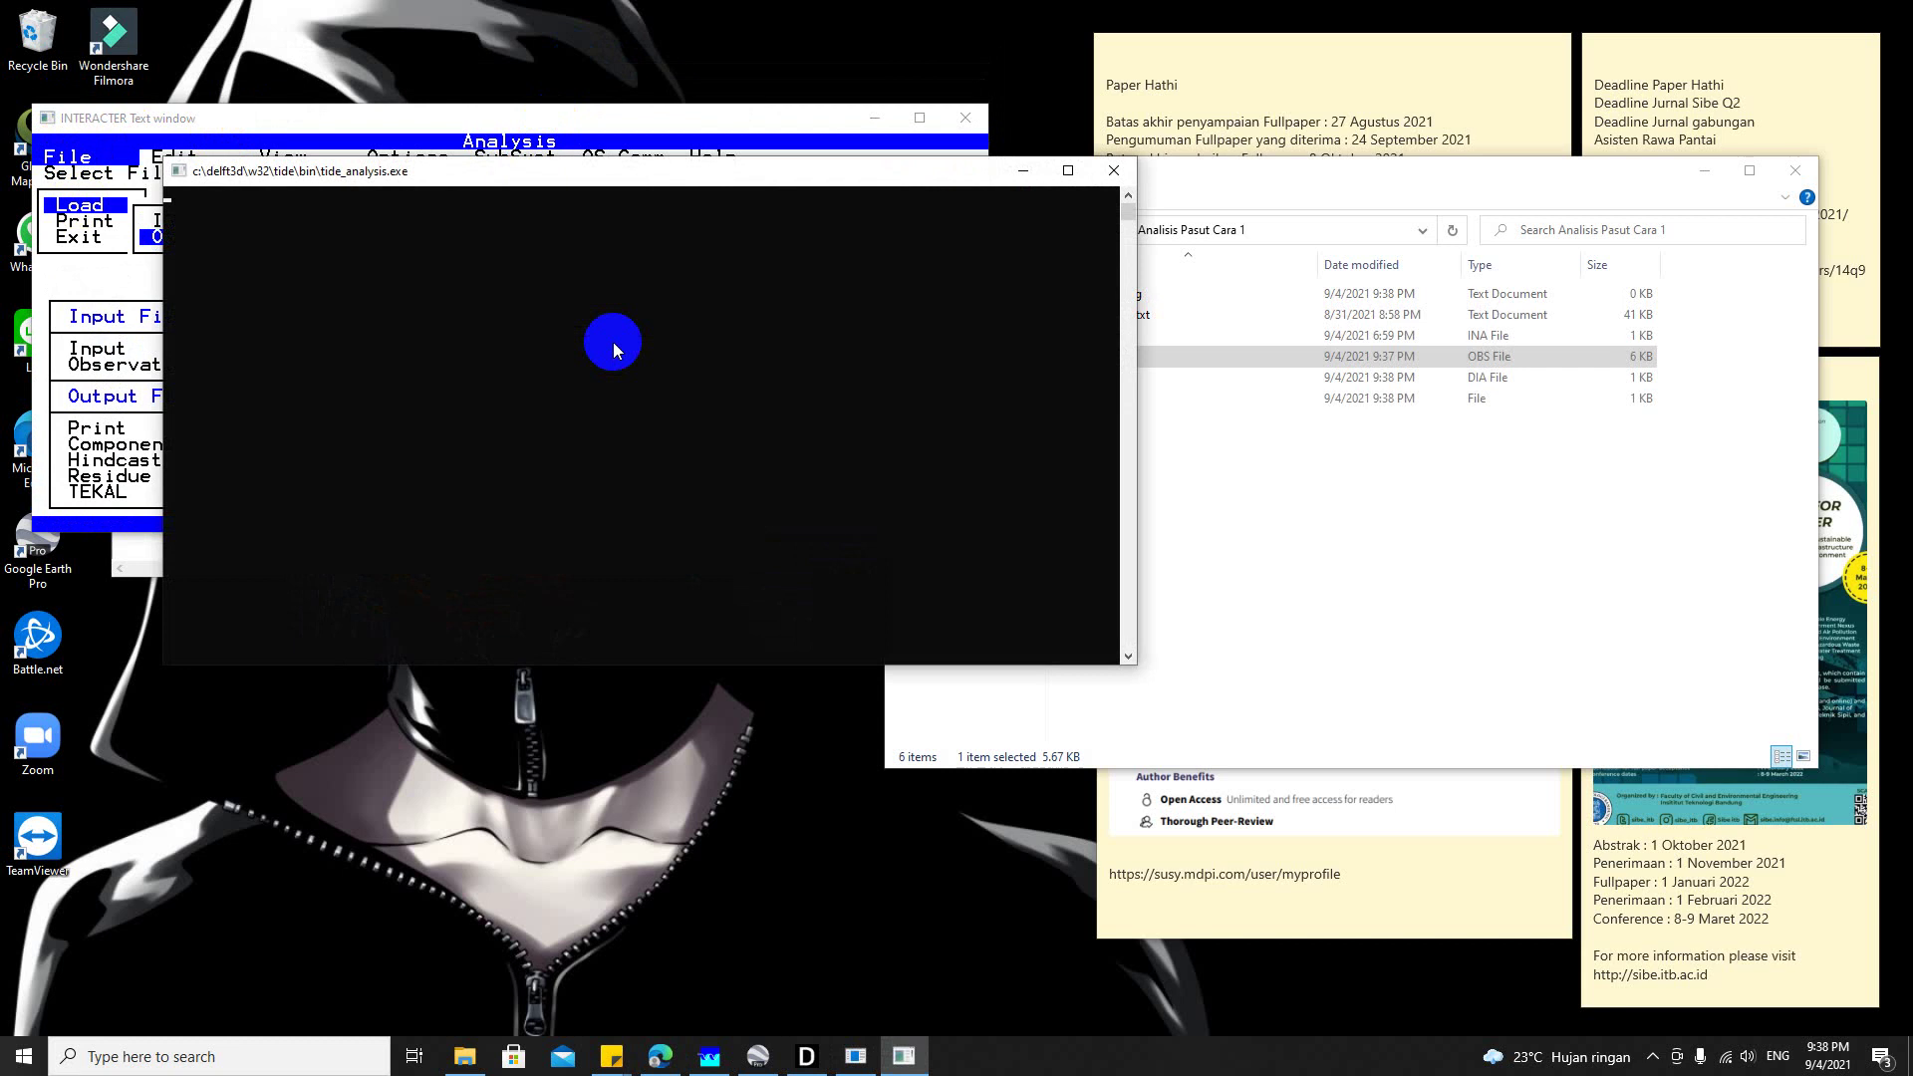
Step: Move the Analisis Pasut Cara 1 folder window clear of the progress monitor and review the generated output files
click(1343, 586)
drag(1145, 172, 1313, 169)
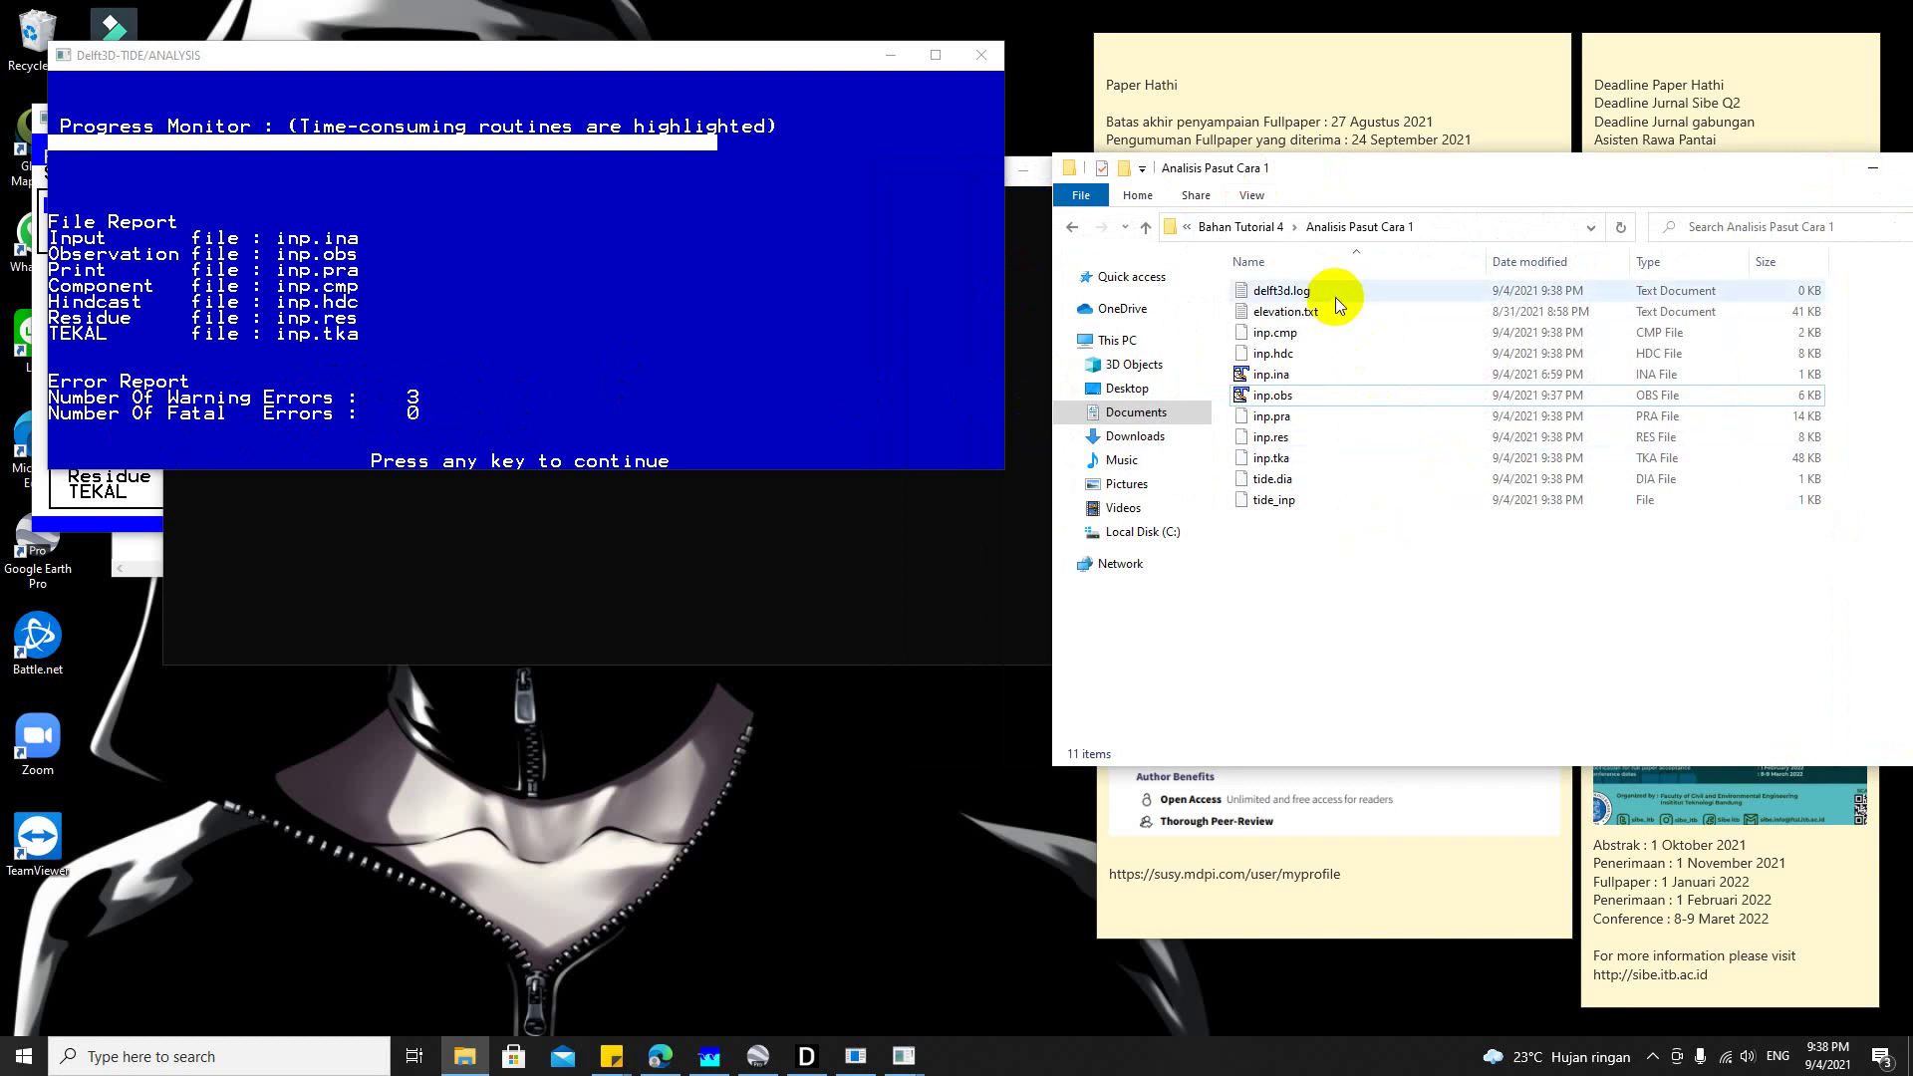
drag(1337, 588, 1300, 364)
click(1337, 595)
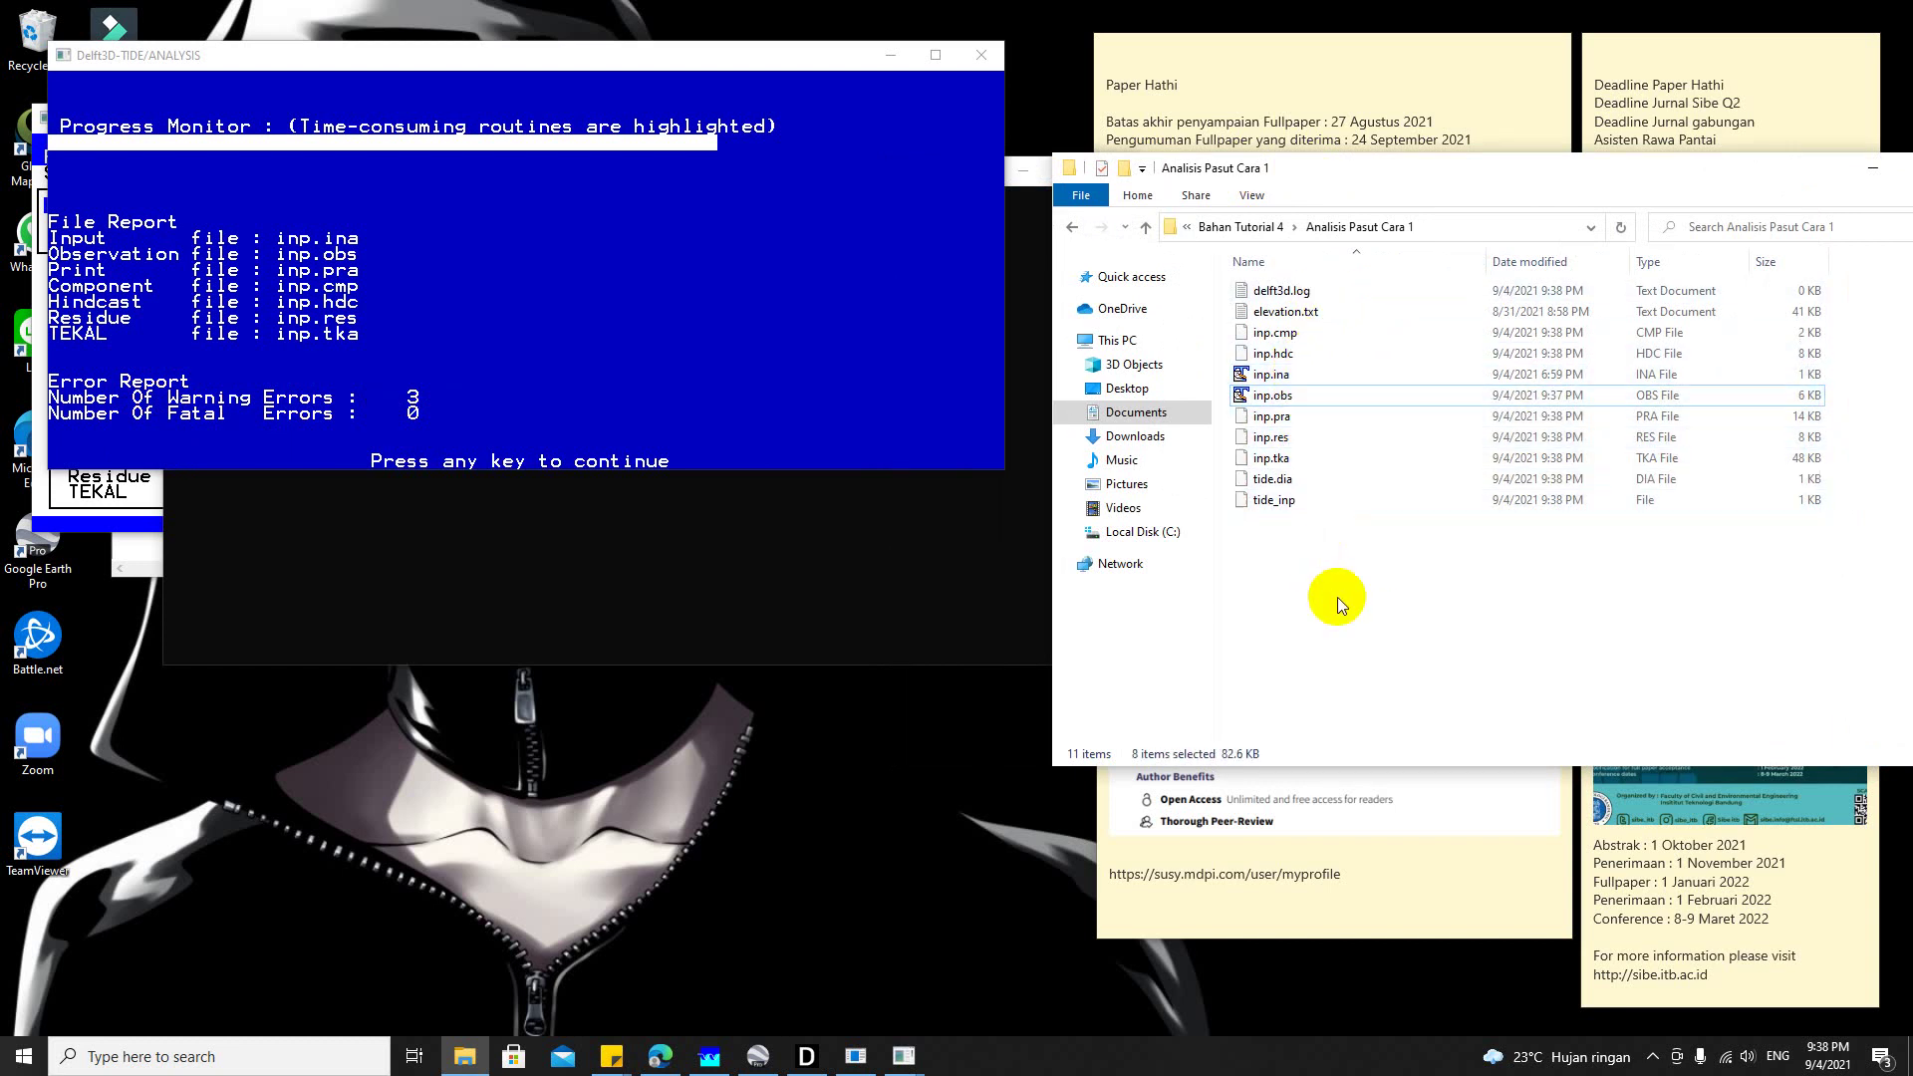
click(1312, 454)
Step: Open inp.cmp in TextPad, examine the amplitudes and phases of the tidal components from K1 to K2, and close it
click(1285, 333)
right_click(1294, 335)
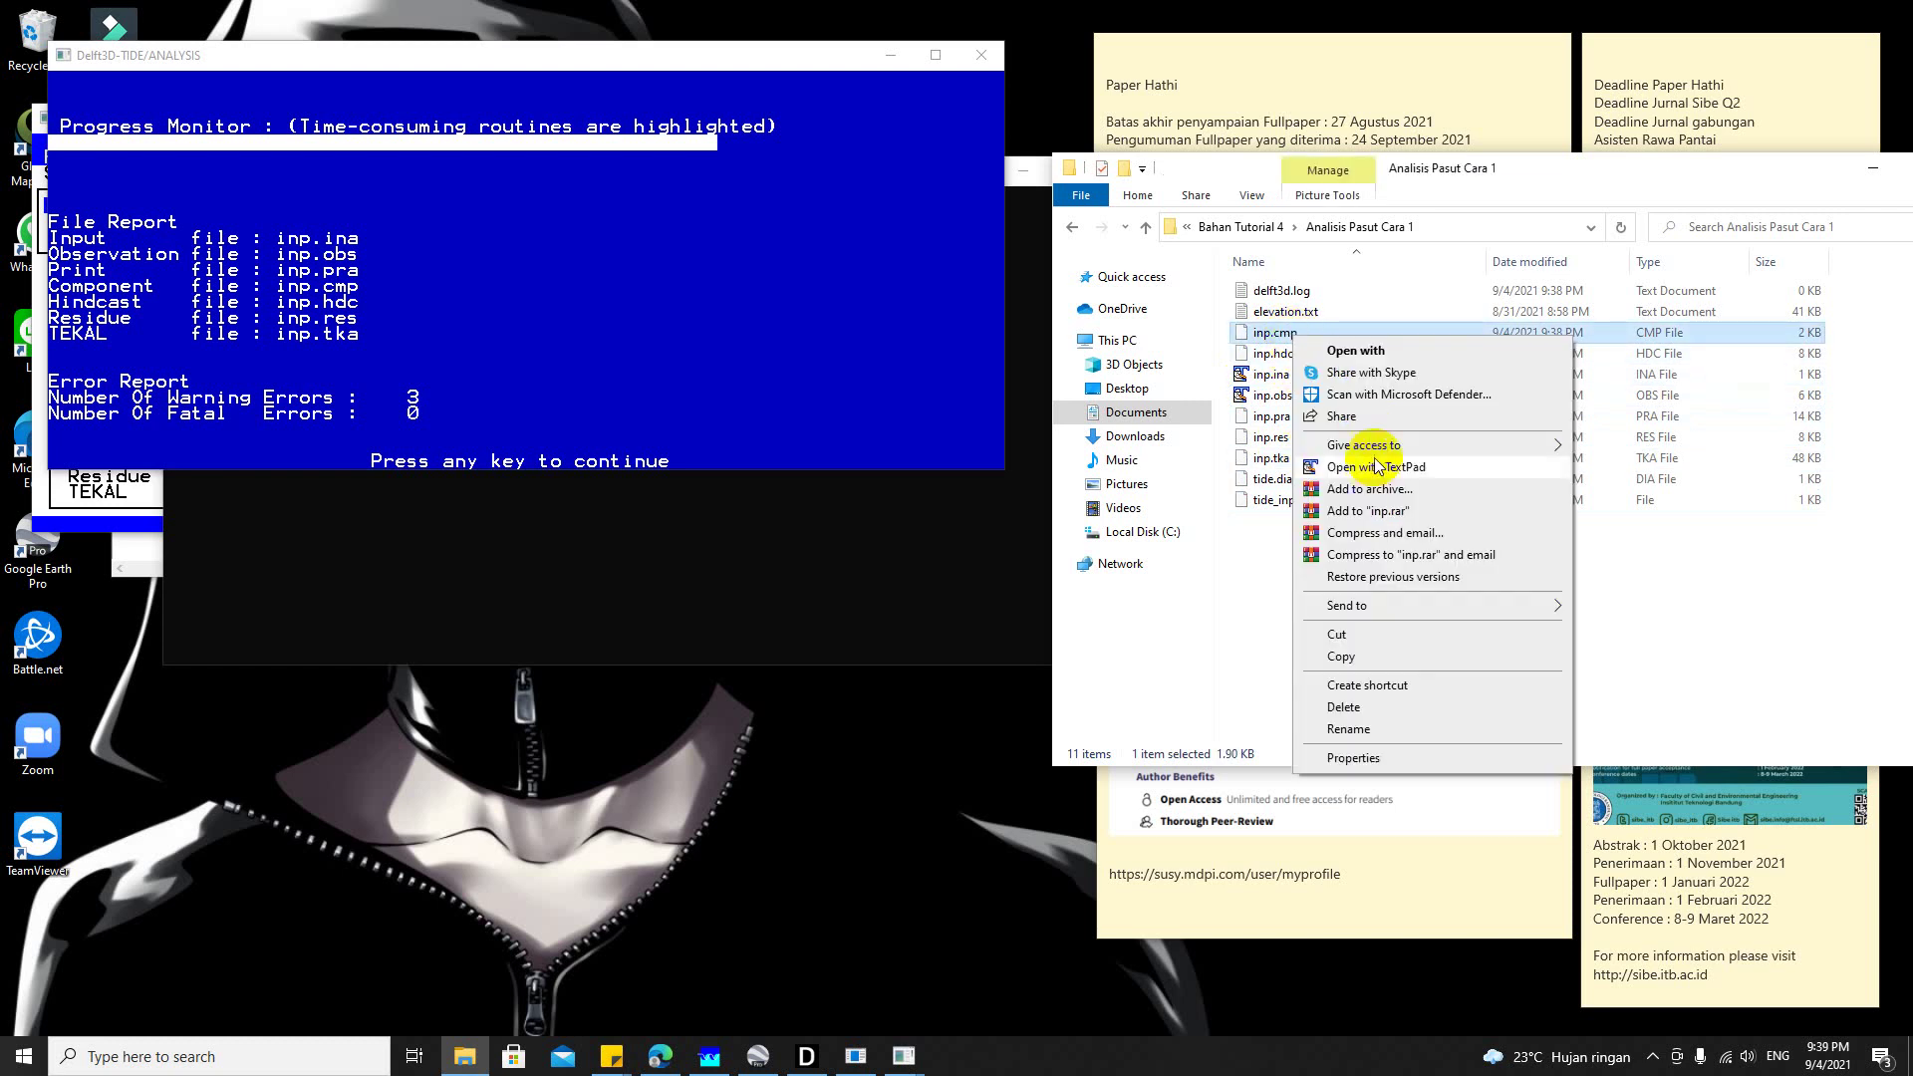
click(1376, 468)
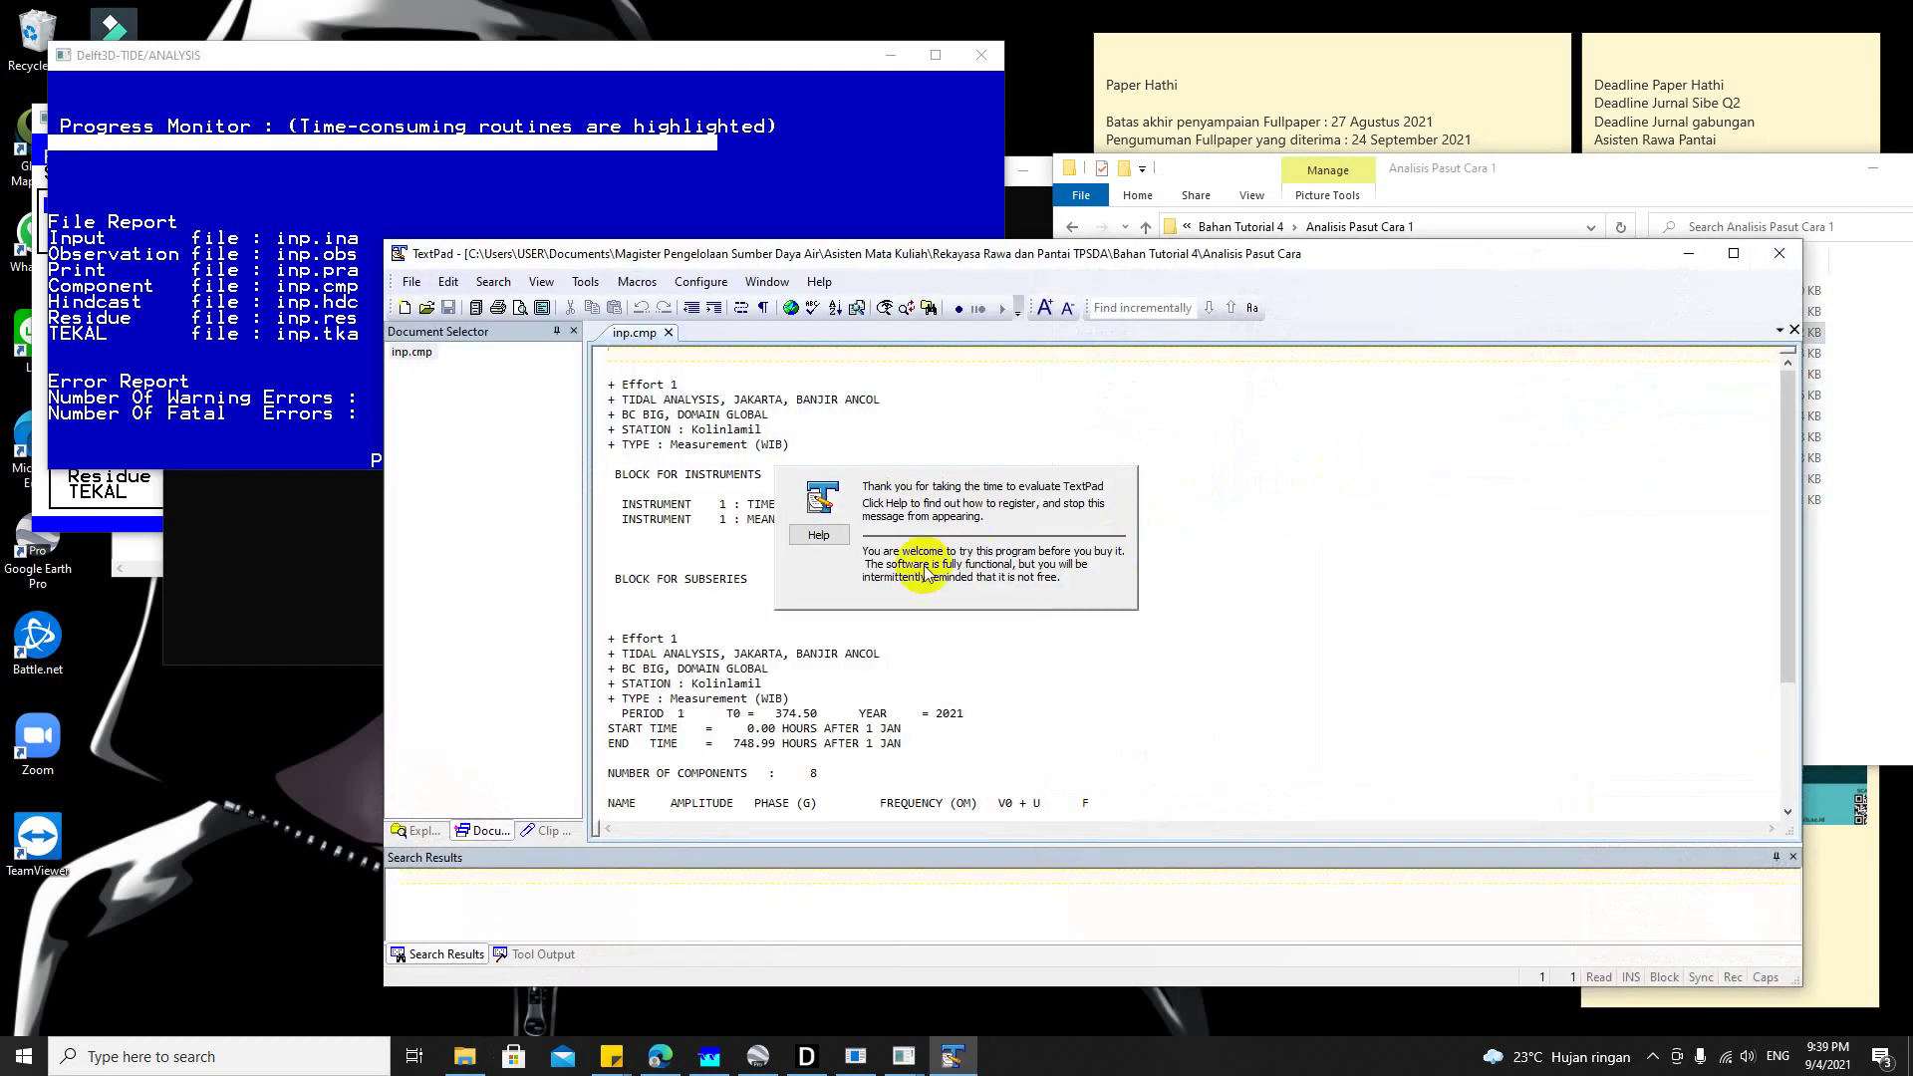
scroll(832, 697, down, 4)
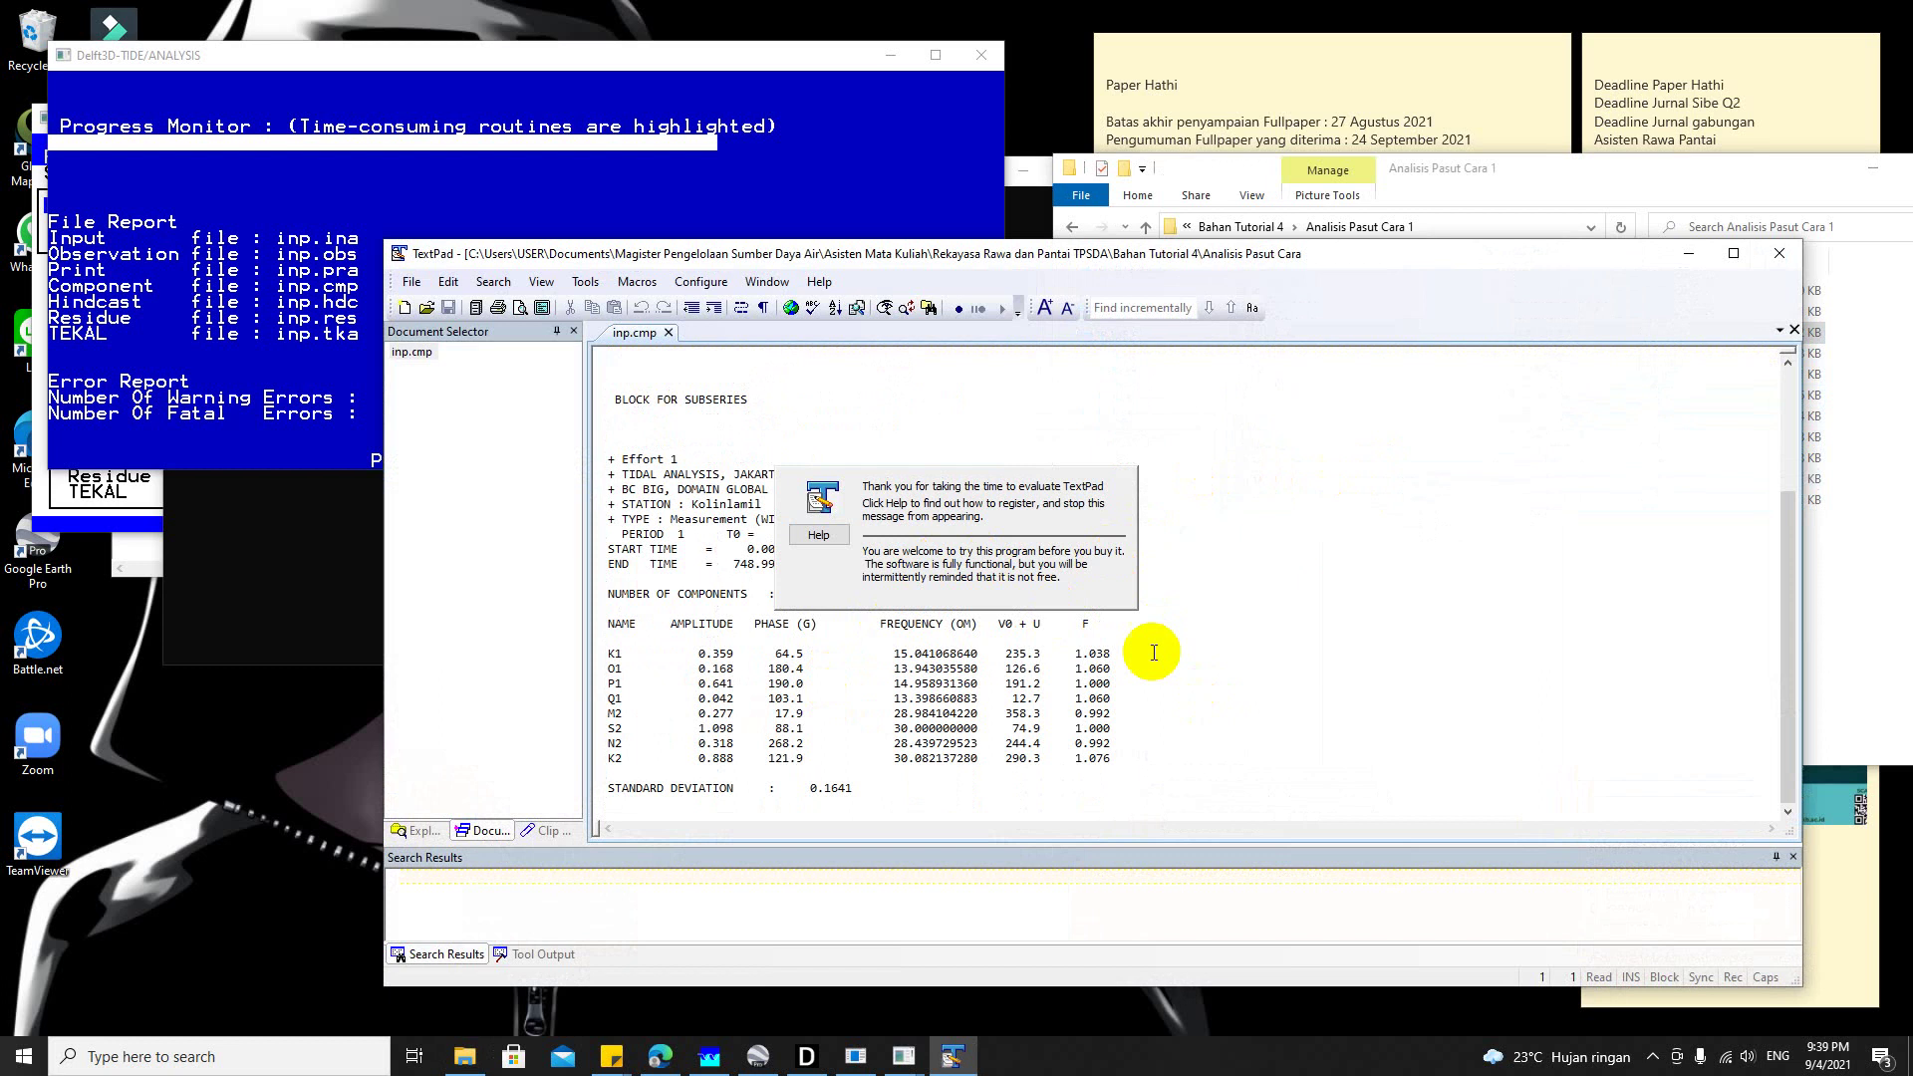
drag(687, 665, 786, 755)
click(835, 588)
click(736, 699)
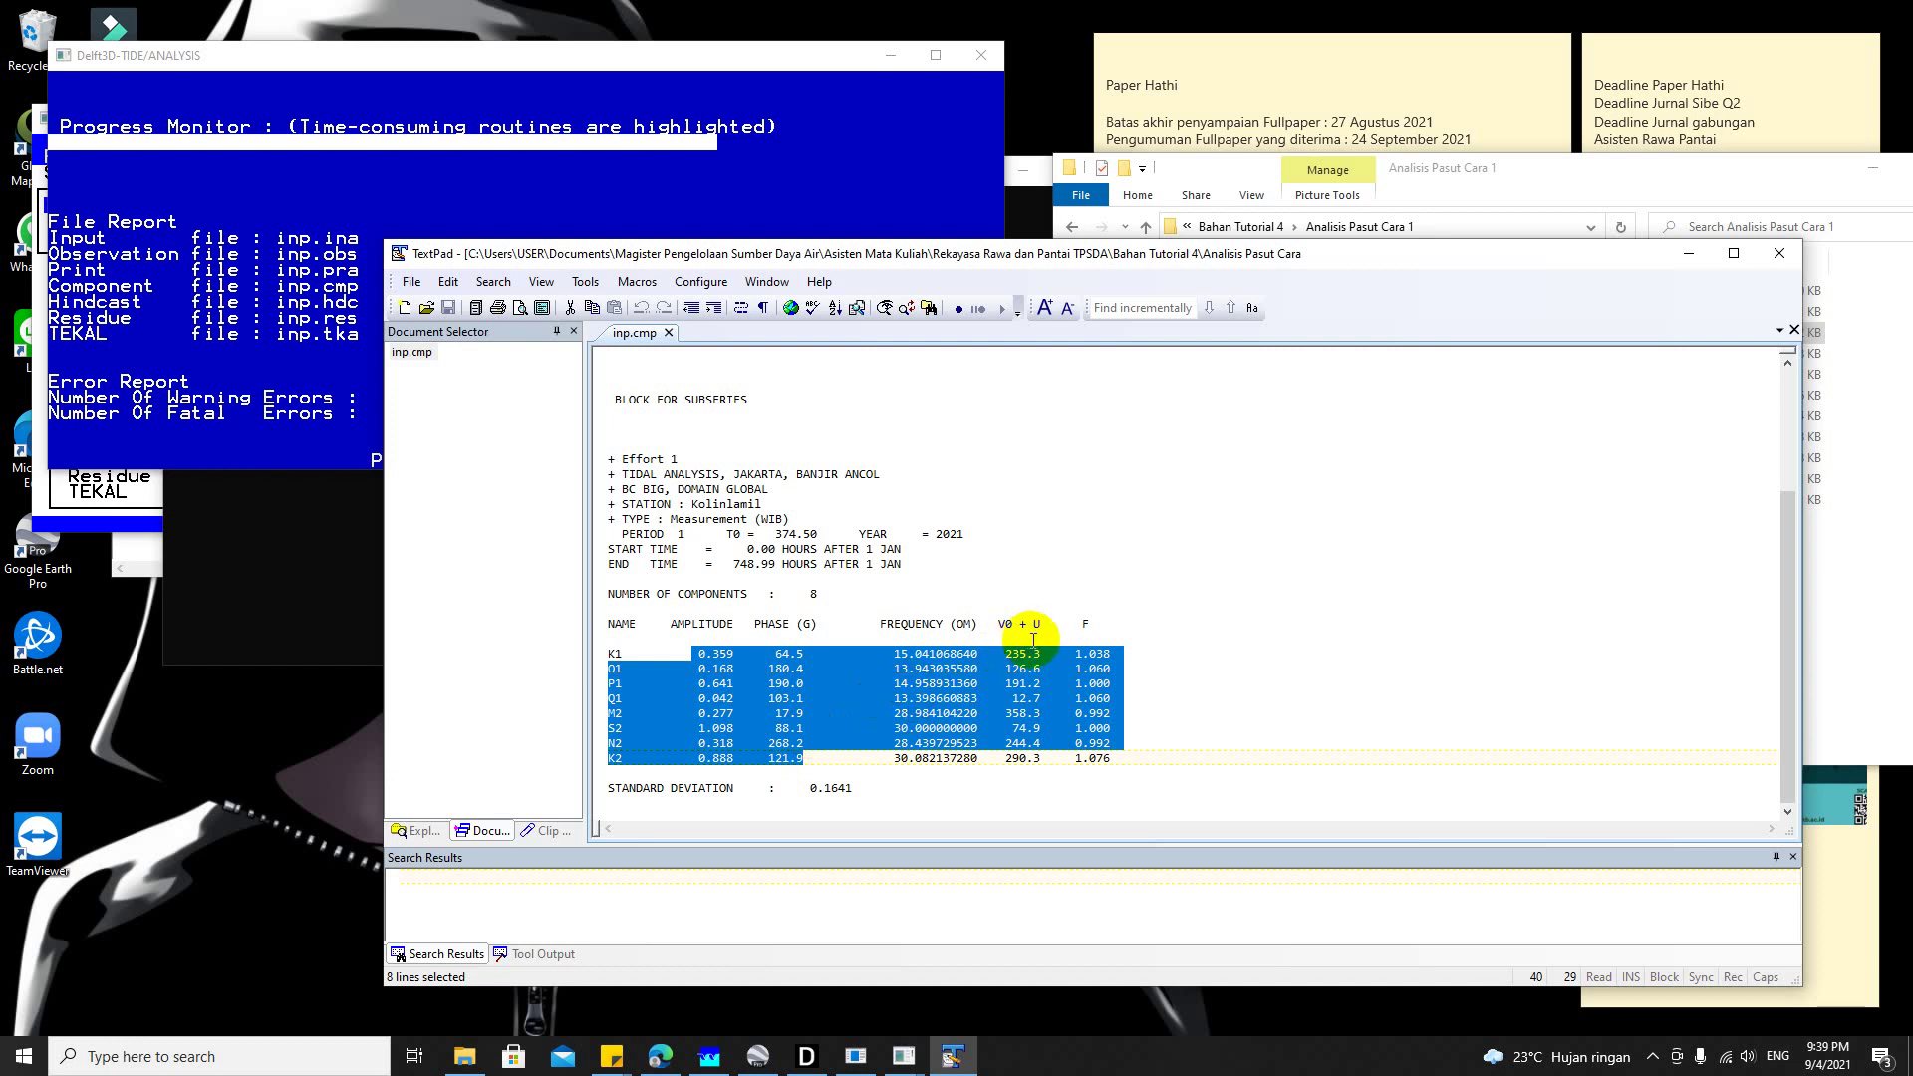
click(1797, 255)
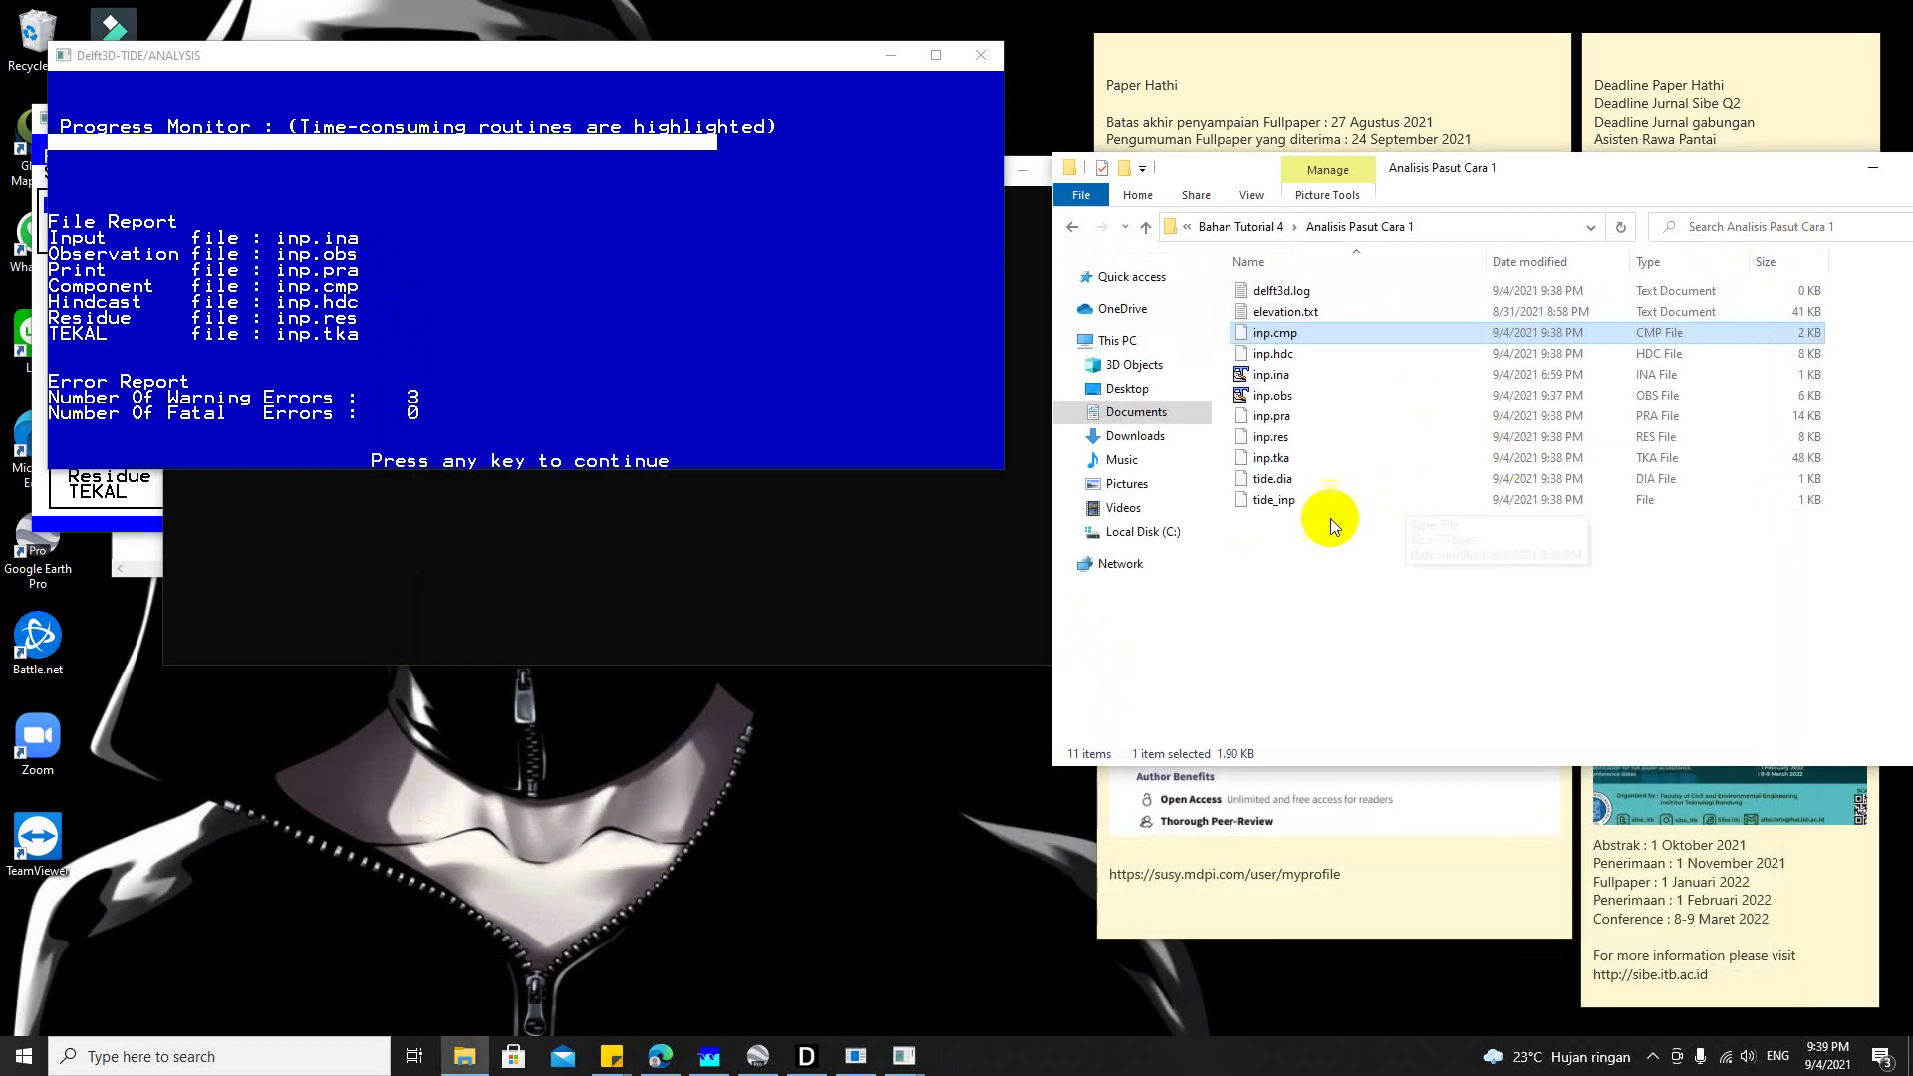
Step: Open the TEKAL output file inp.tka in TextPad
right_click(1294, 460)
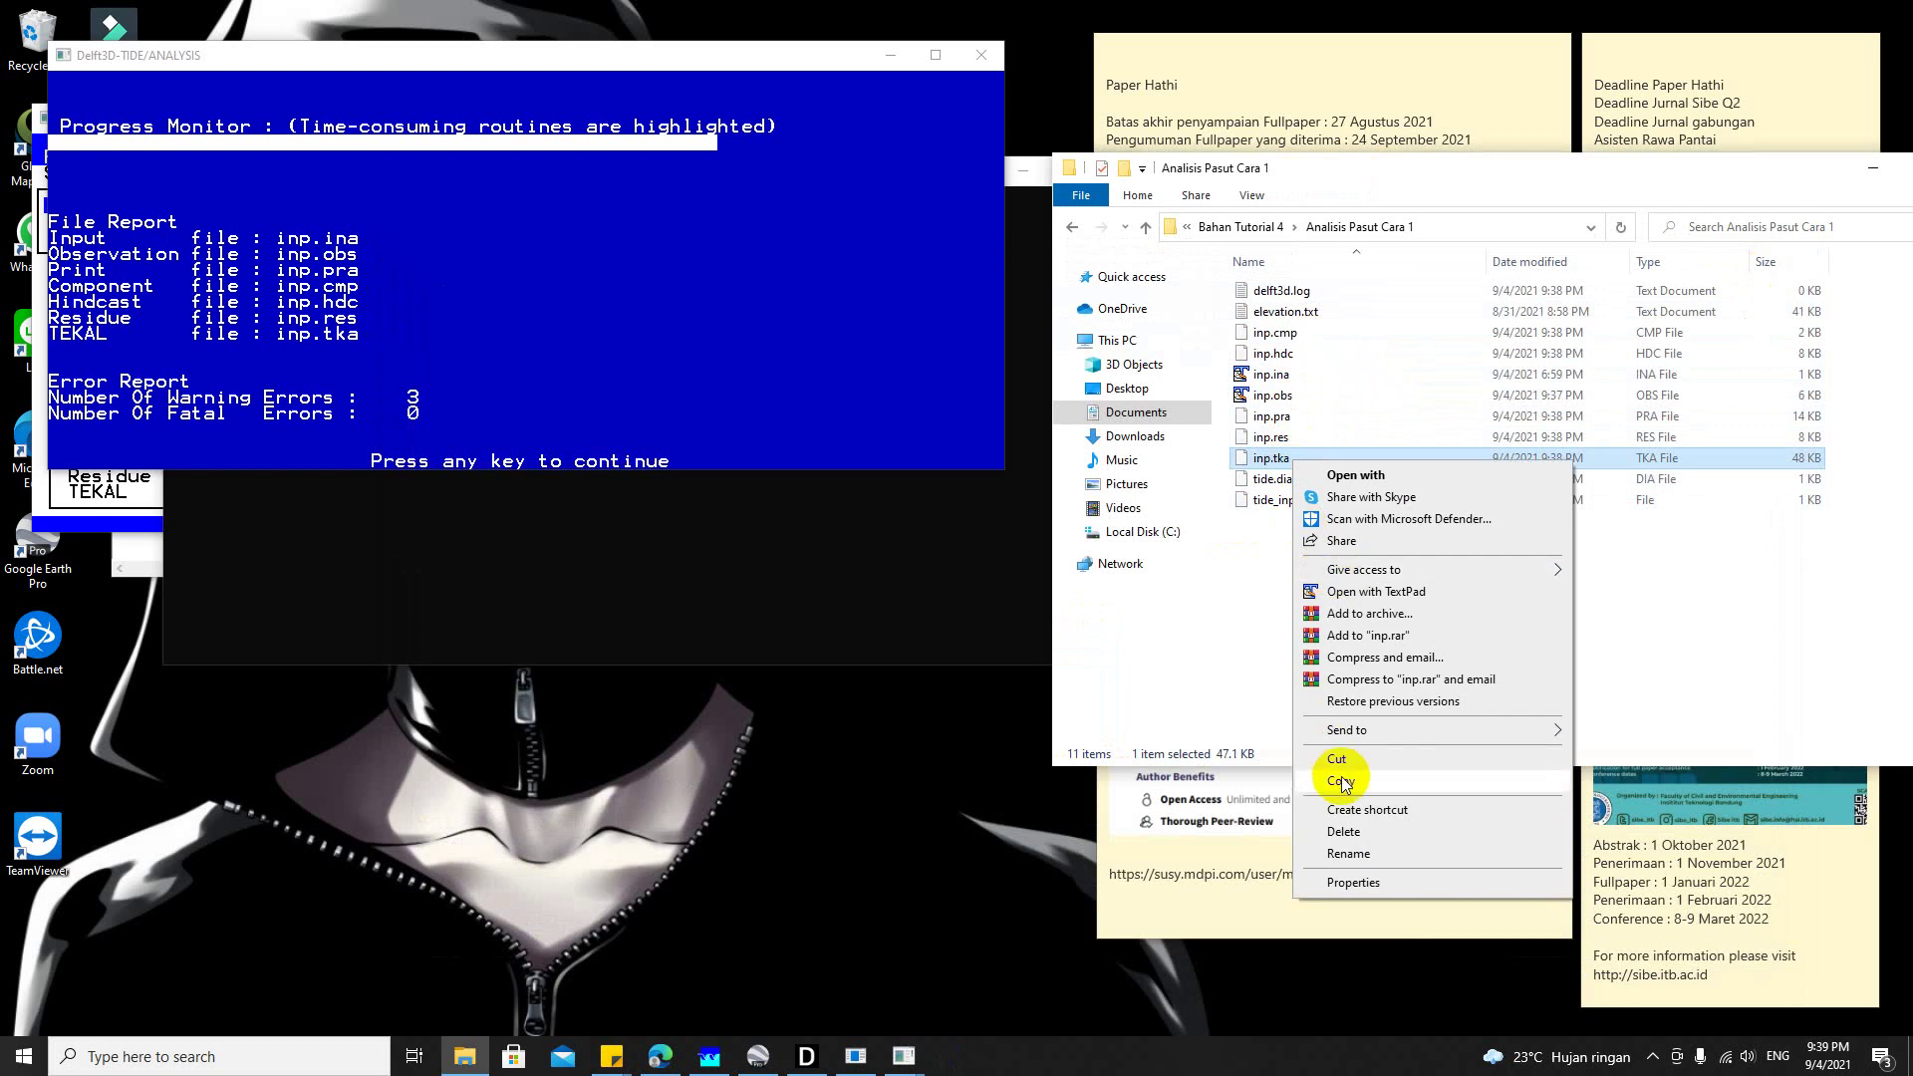
click(1354, 594)
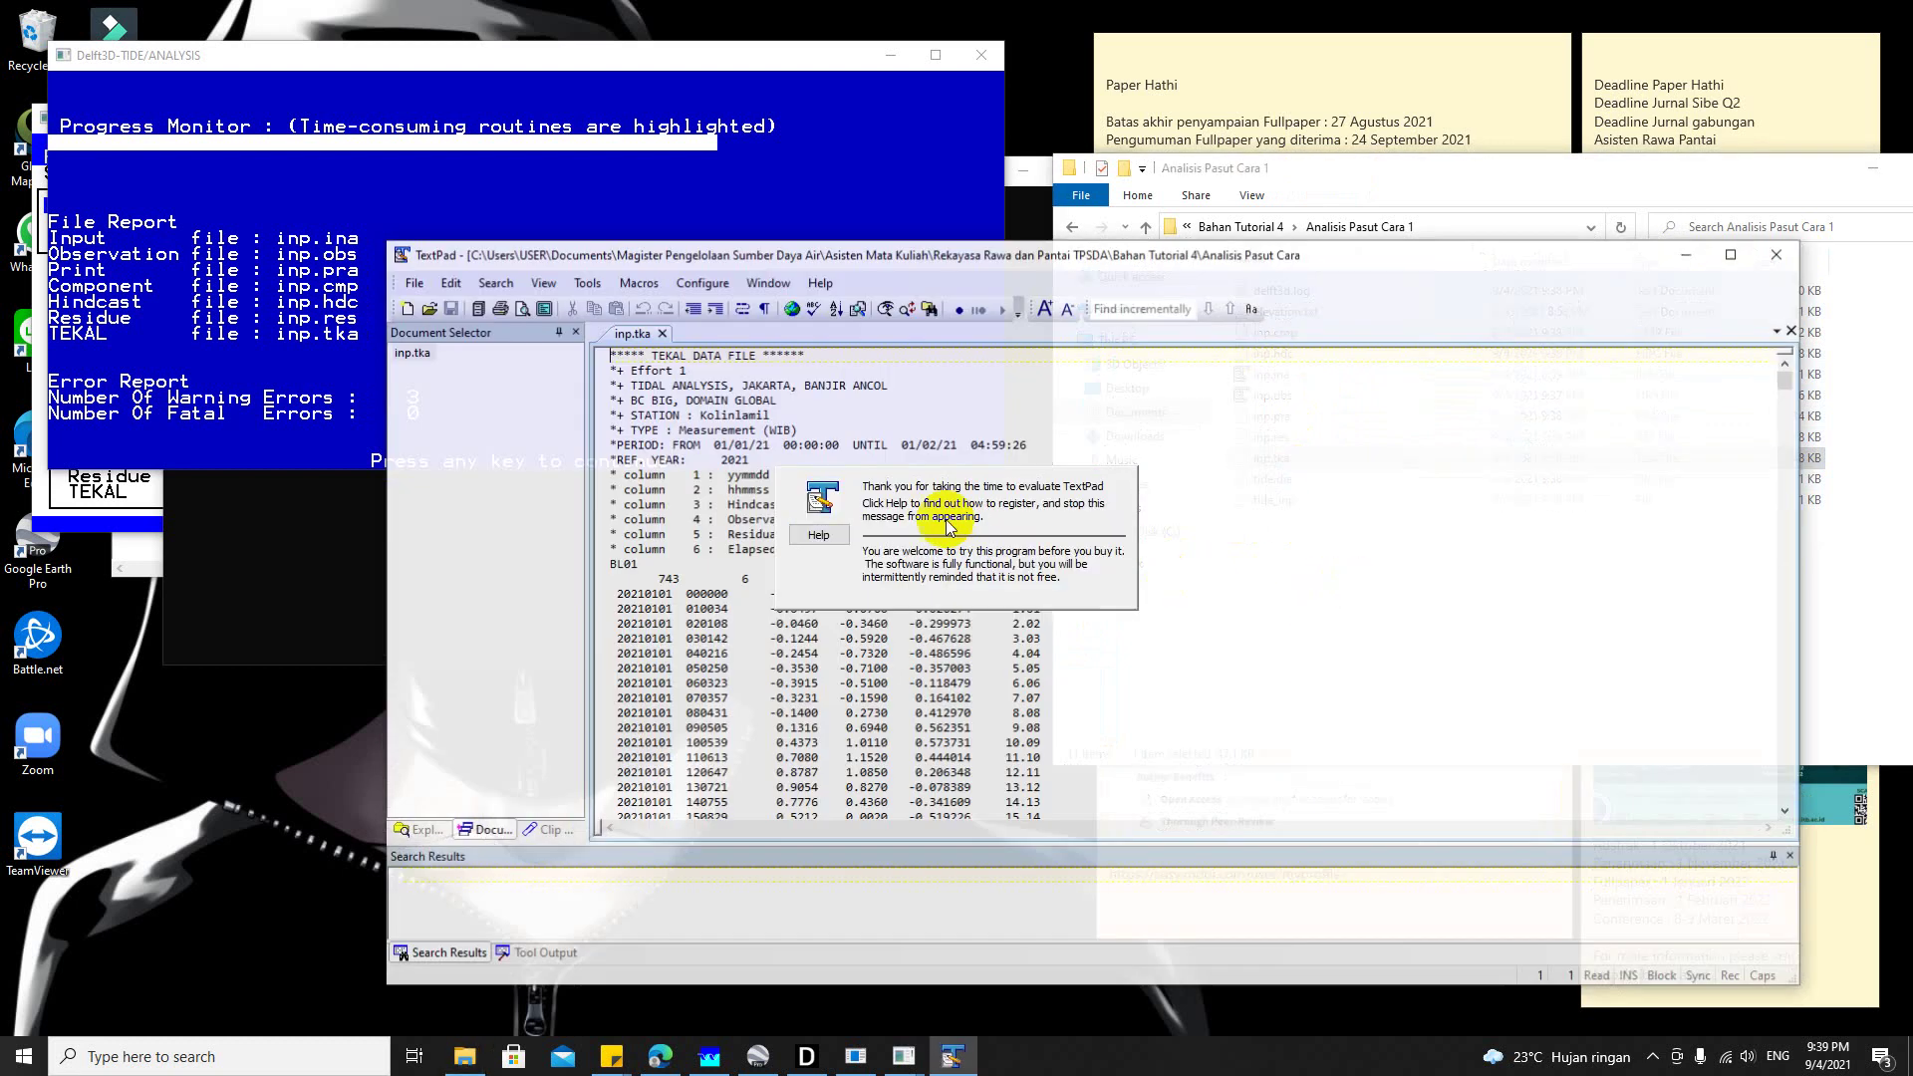